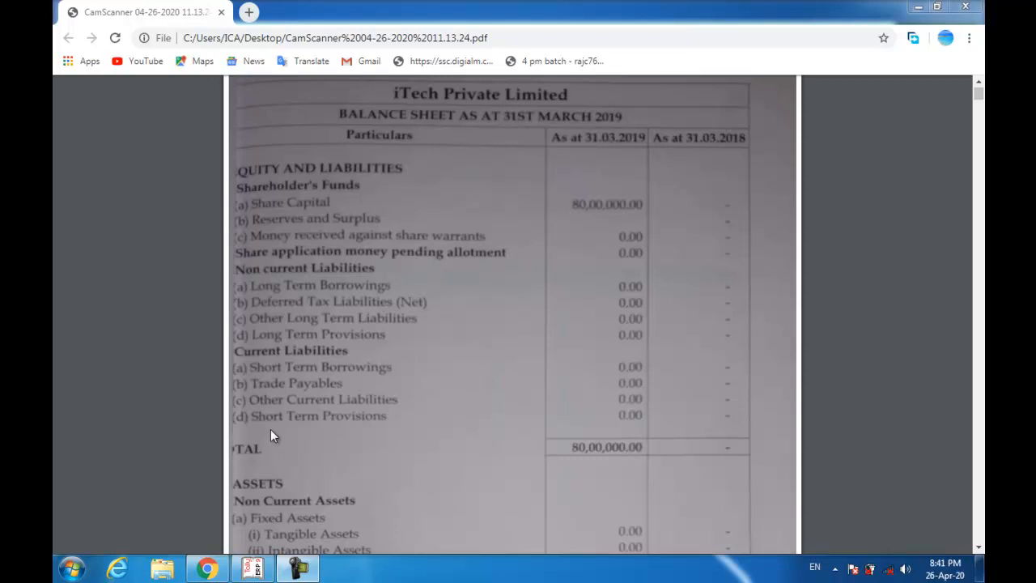
- Switch from the Chrome balance-sheet PDF back to Tally.ERP 9
{"action": "left_click", "coordinate": [252, 569]}
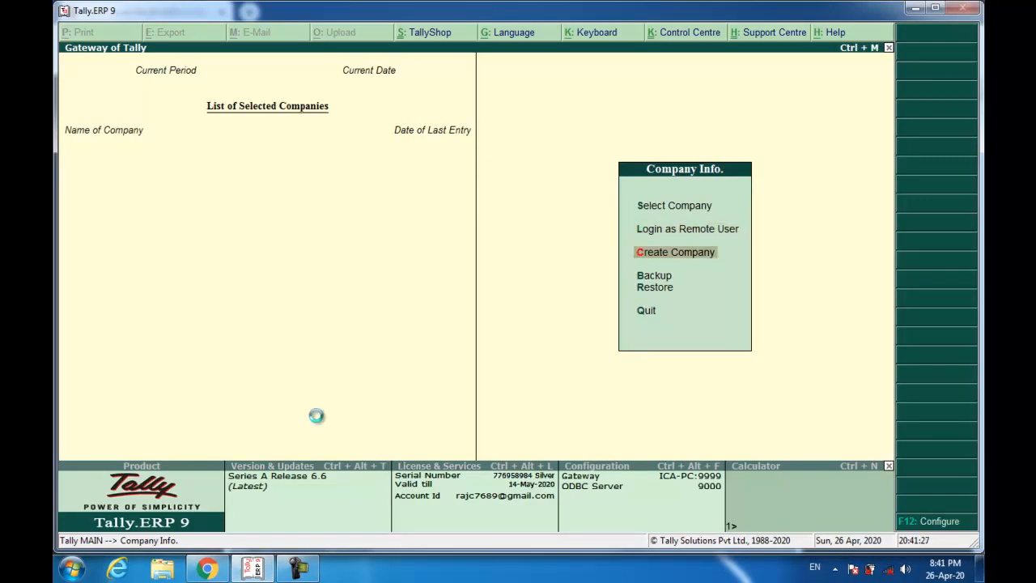
- Start a new company named Itech Private Limited
{"action": "key", "text": "Return"}
{"action": "type", "text": "Itec"}
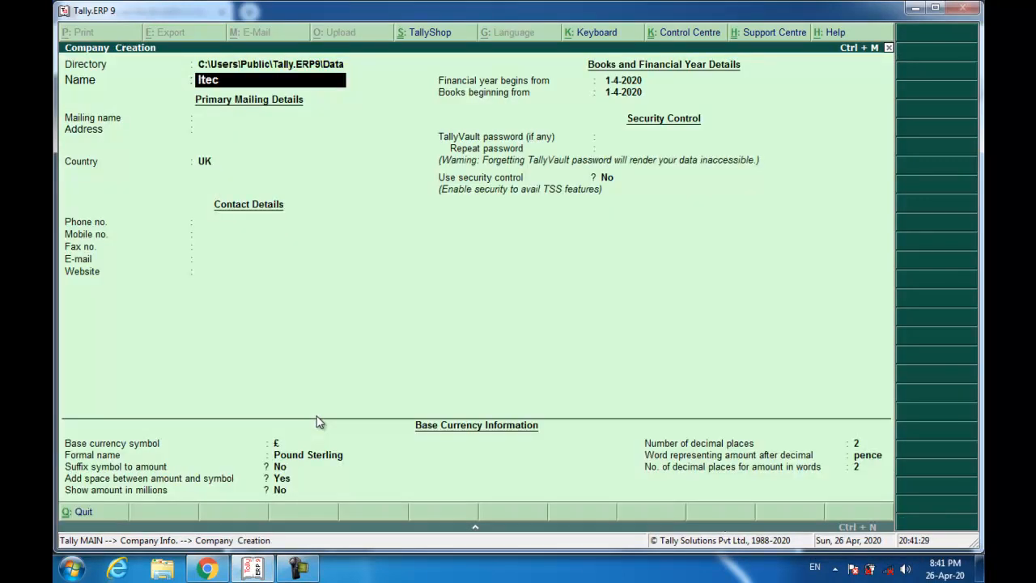
{"action": "type", "text": "h Private Limited"}
{"action": "key", "text": "Return"}
- Enter the address lines: Netaji Subhas Road, Kolkata - 700001, West Bengal
{"action": "key", "text": "Return"}
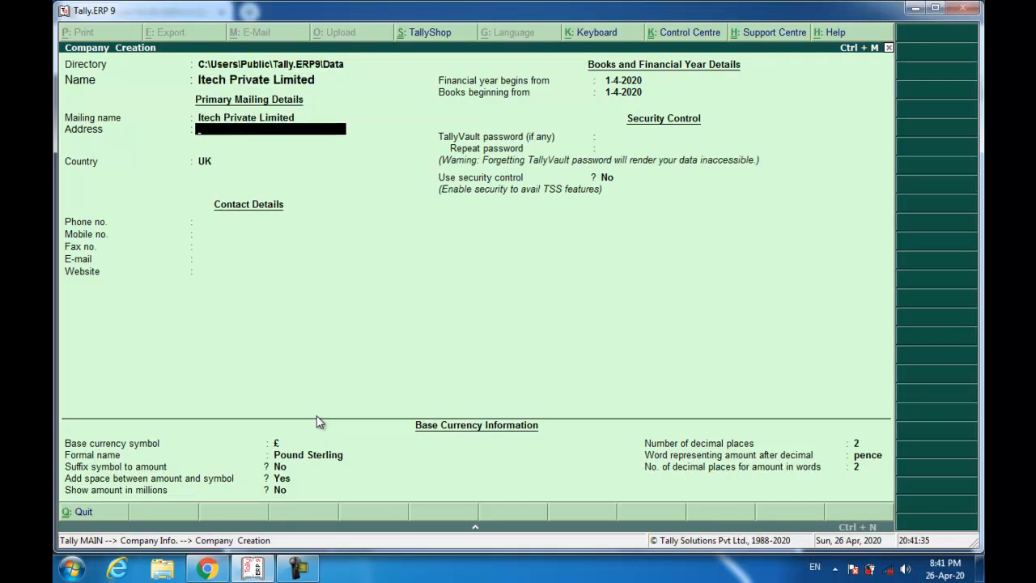
{"action": "key", "text": "Return"}
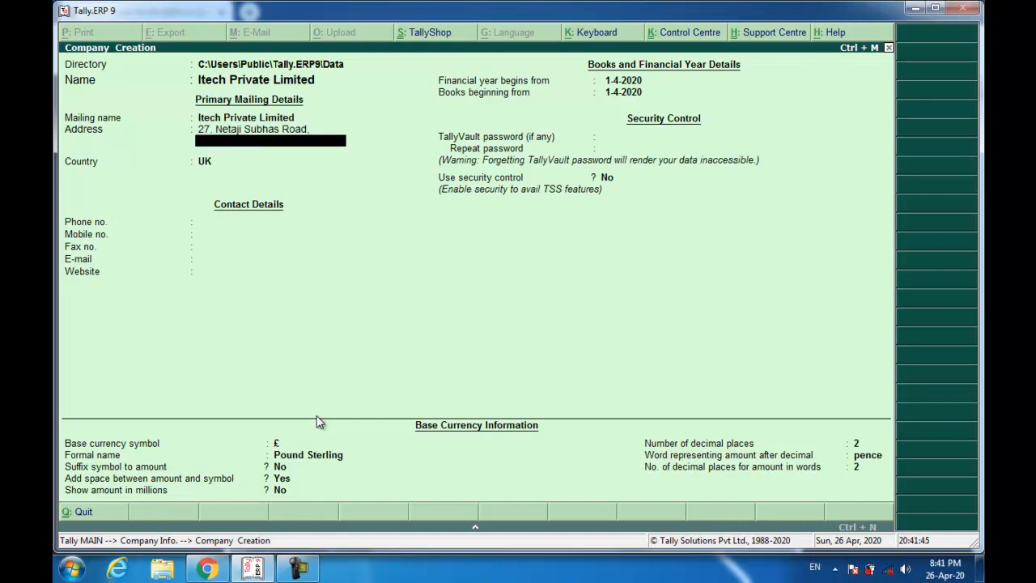
{"action": "key", "text": "Return"}
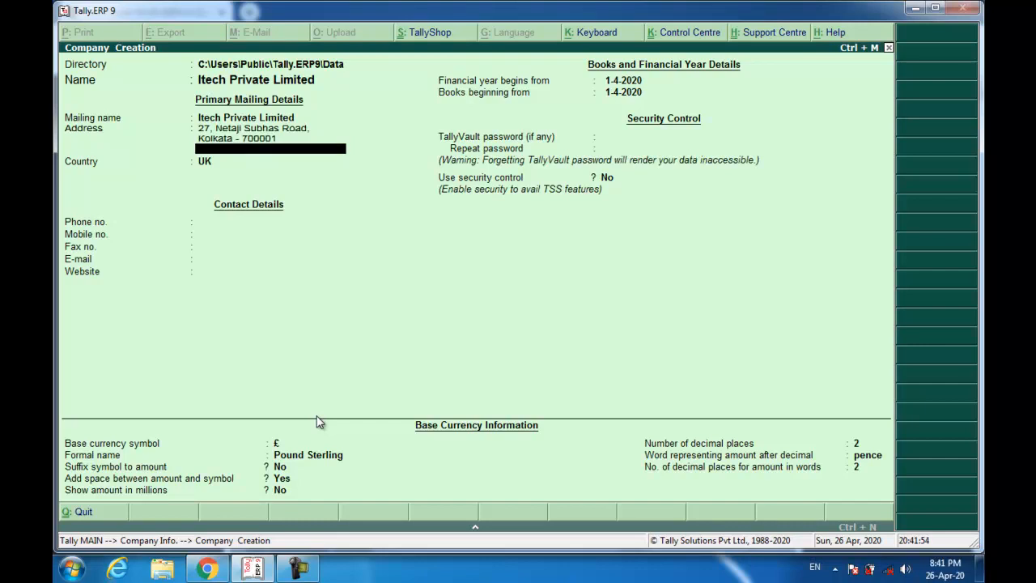
{"action": "type", "text": "West Bengal"}
{"action": "key", "text": "Return"}
{"action": "key", "text": "Return"}
- Set country to India, state to West Bengal and pincode 700001
{"action": "type", "text": "ind"}
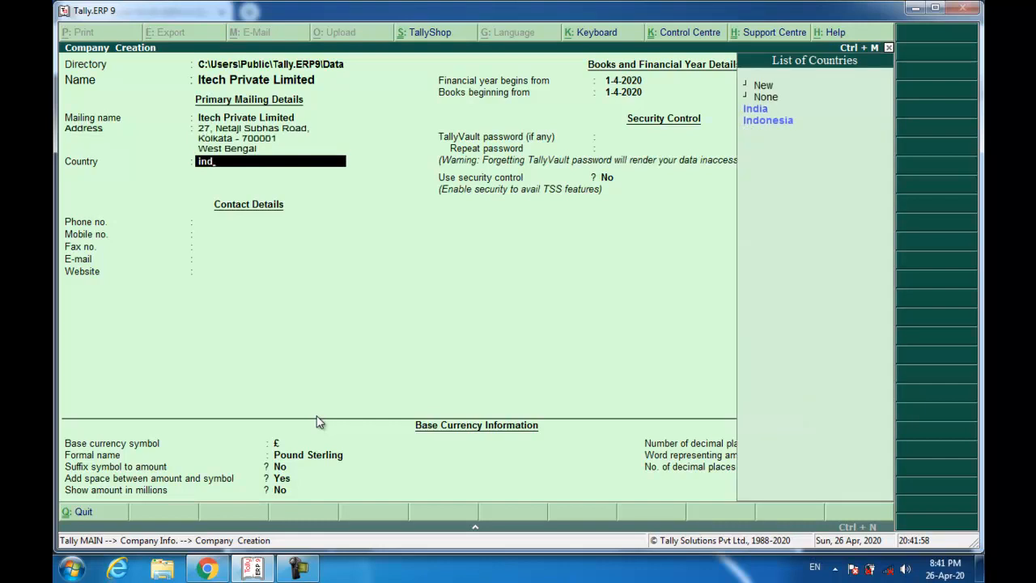
{"action": "type", "text": "i"}
{"action": "key", "text": "Return"}
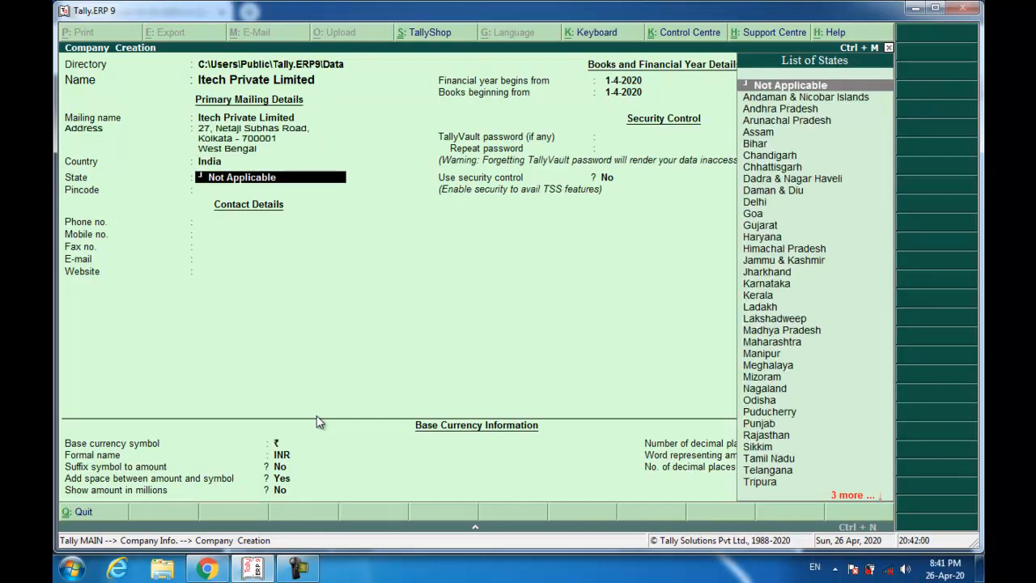
{"action": "type", "text": "west"}
{"action": "key", "text": "Return"}
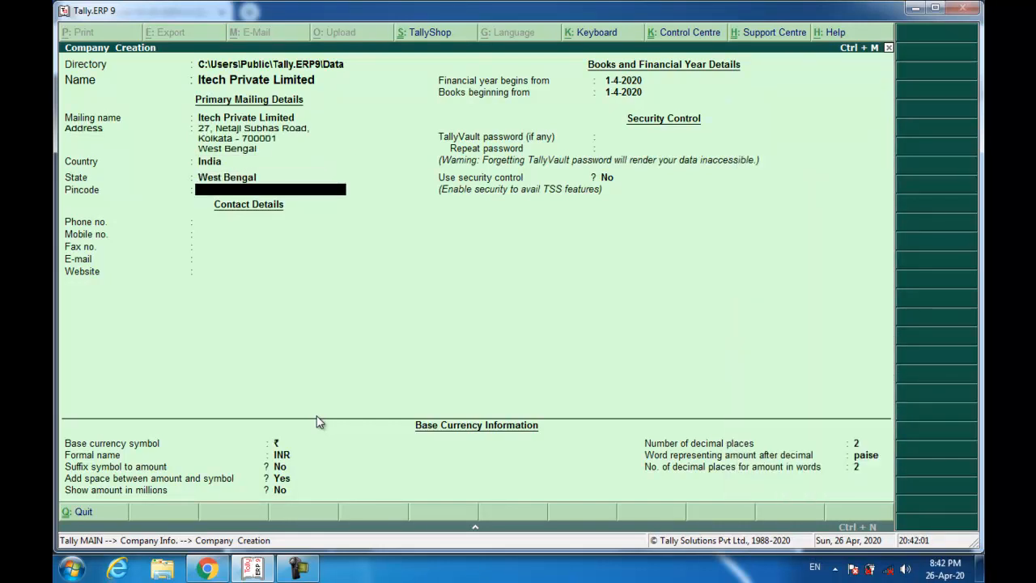
{"action": "type", "text": "700001"}
{"action": "key", "text": "Return"}
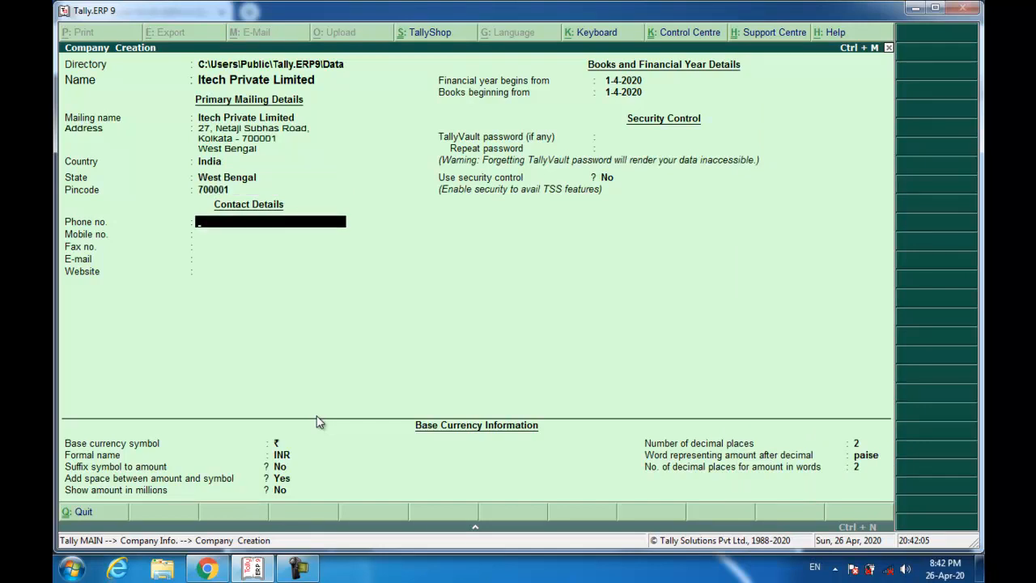
- Enter the company's phone number and customer-care e-mail address
{"action": "key", "text": "Return"}
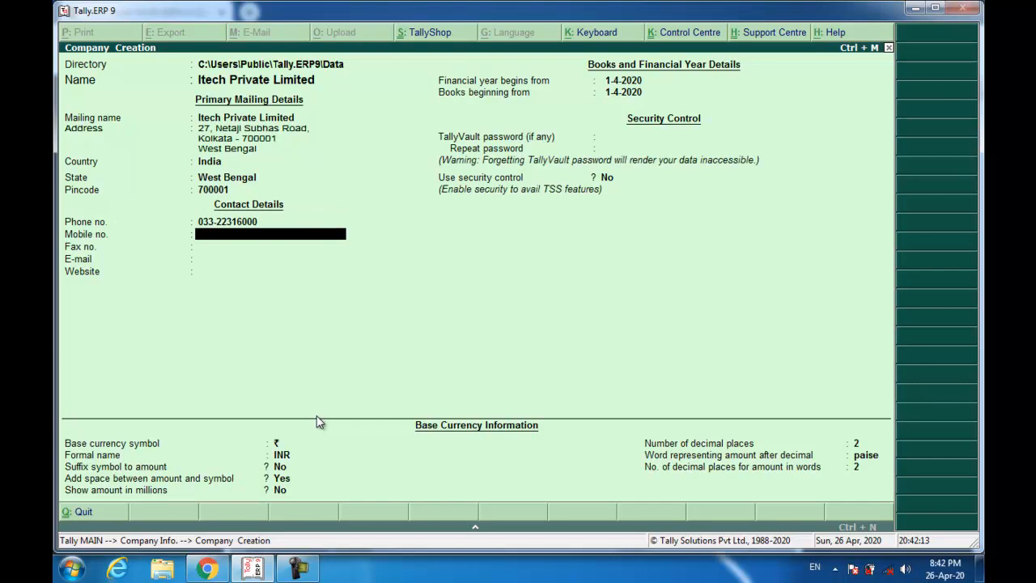
{"action": "key", "text": "Return"}
{"action": "key", "text": "Return"}
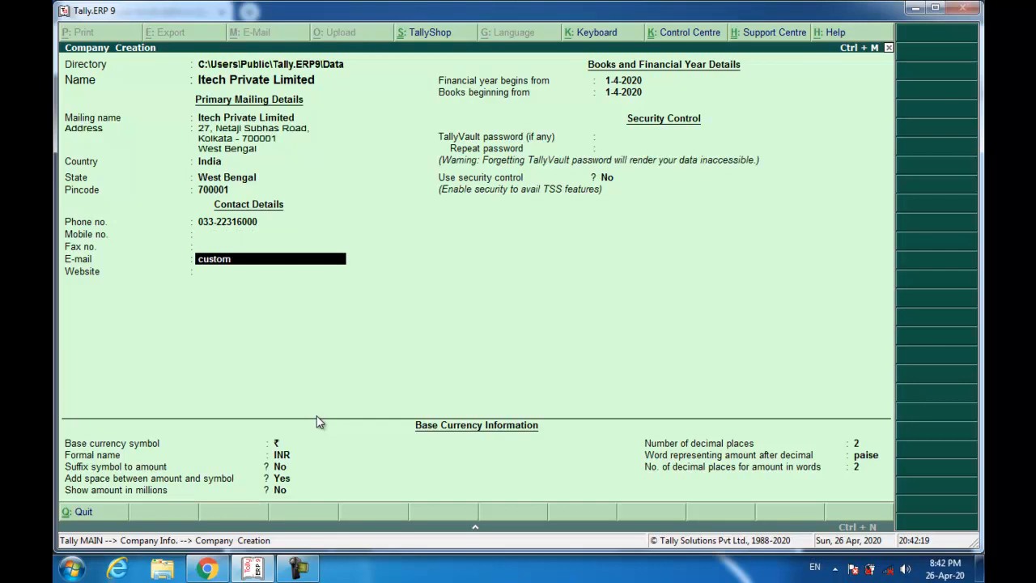
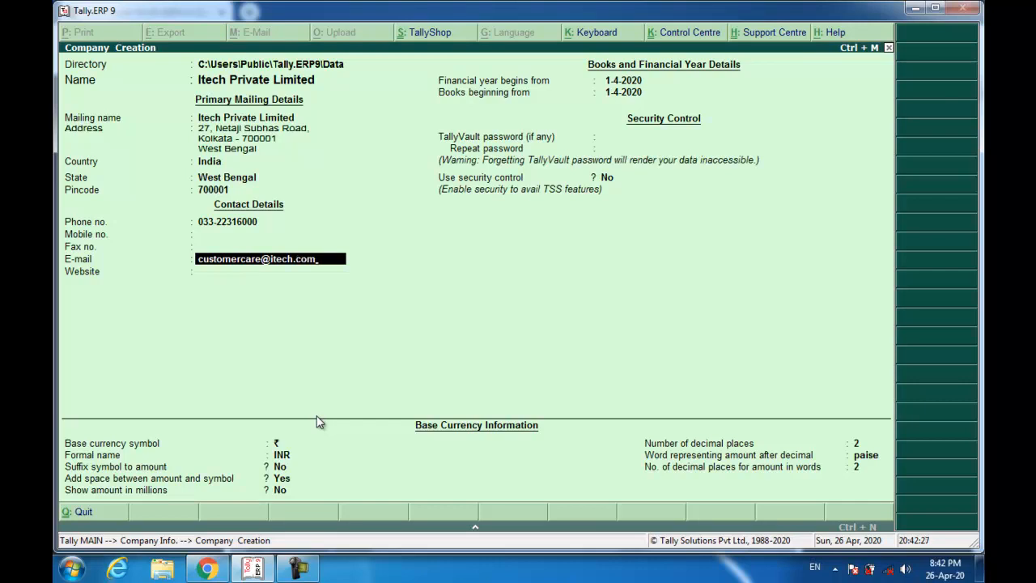
- Start the financial year on 1-4-2019, save the company, and return to the balance-sheet PDF
{"action": "key", "text": "Return"}
{"action": "key", "text": "Return"}
{"action": "key", "text": "Return"}
{"action": "key", "text": "BackSpace"}
{"action": "type", "text": "1-4-19"}
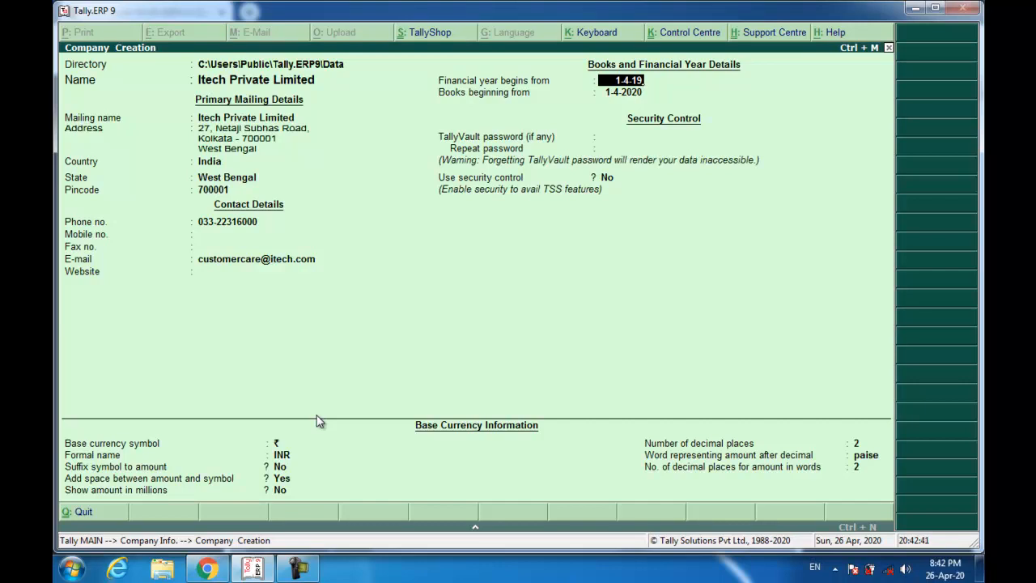
{"action": "key", "text": "Return"}
{"action": "key", "text": "Return"}
{"action": "key", "text": "Return"}
{"action": "key", "text": "Return"}
{"action": "key", "text": "Return"}
{"action": "key", "text": "Return"}
{"action": "key", "text": "Return"}
{"action": "key", "text": "Return"}
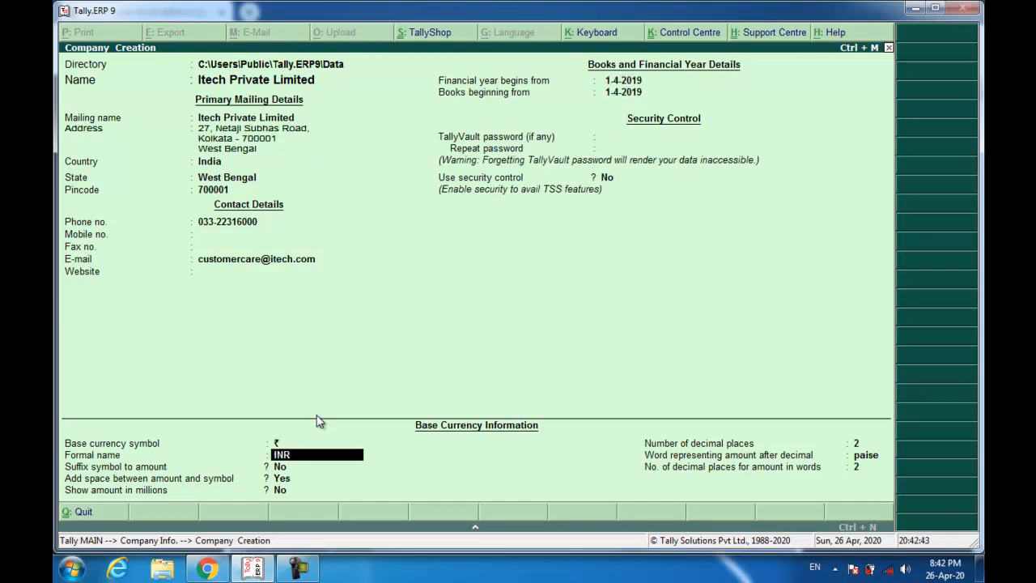
{"action": "key", "text": "Return"}
{"action": "key", "text": "Return"}
{"action": "key", "text": "Return"}
{"action": "key", "text": "Return"}
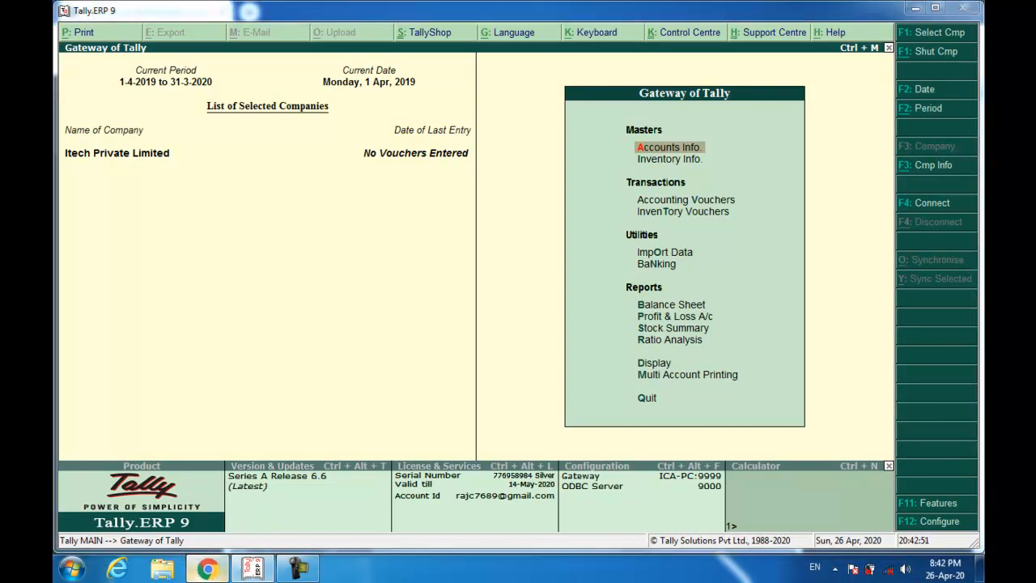
{"action": "left_click", "coordinate": [207, 570]}
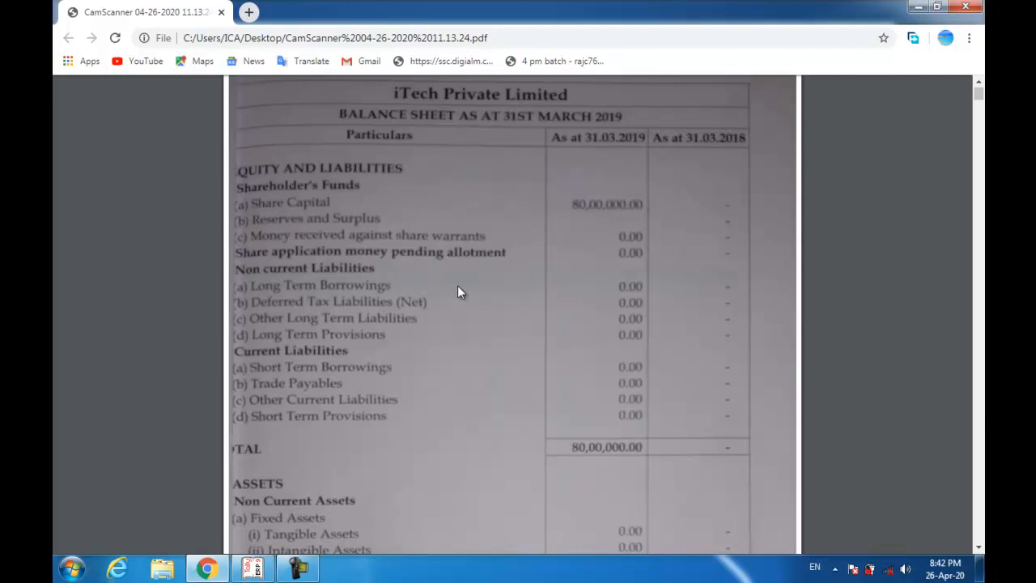
- Review the balance sheet's cash and bank figures, then return to Tally.ERP 9
{"action": "scroll", "coordinate": [372, 339], "scroll_direction": "down", "scroll_amount": 4}
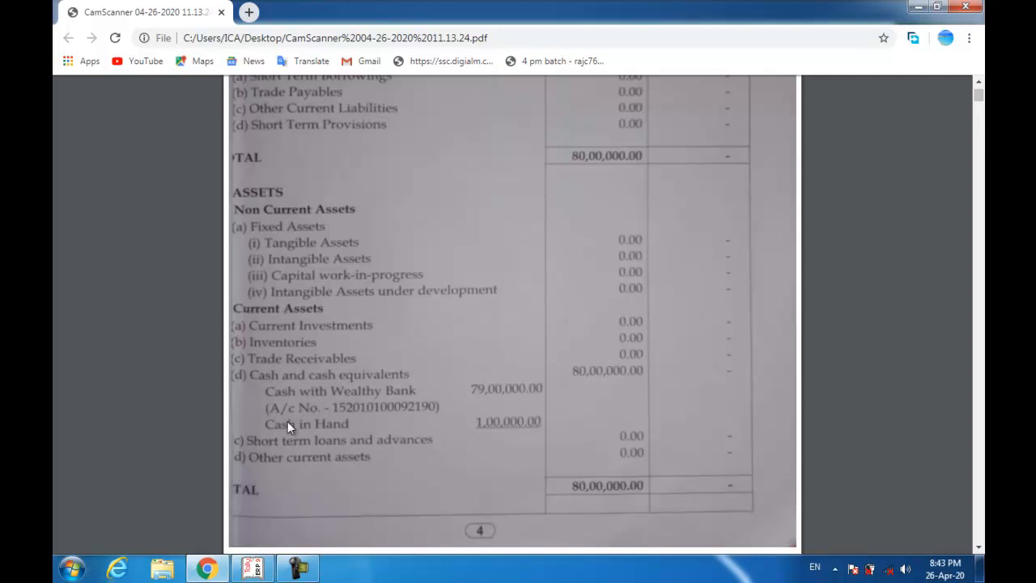
{"action": "scroll", "coordinate": [502, 385], "scroll_direction": "up", "scroll_amount": 3}
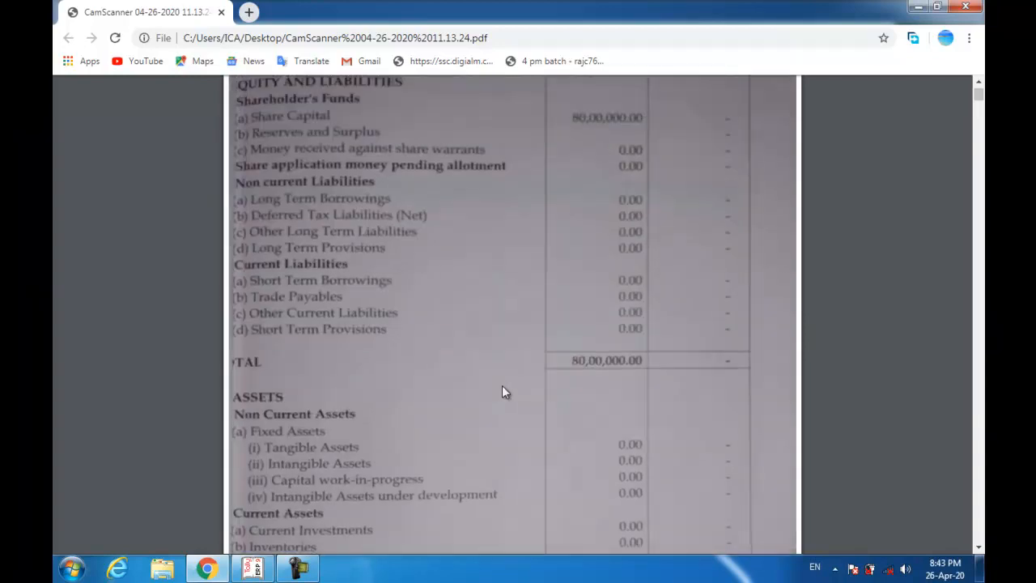
{"action": "key", "text": "alt+Tab"}
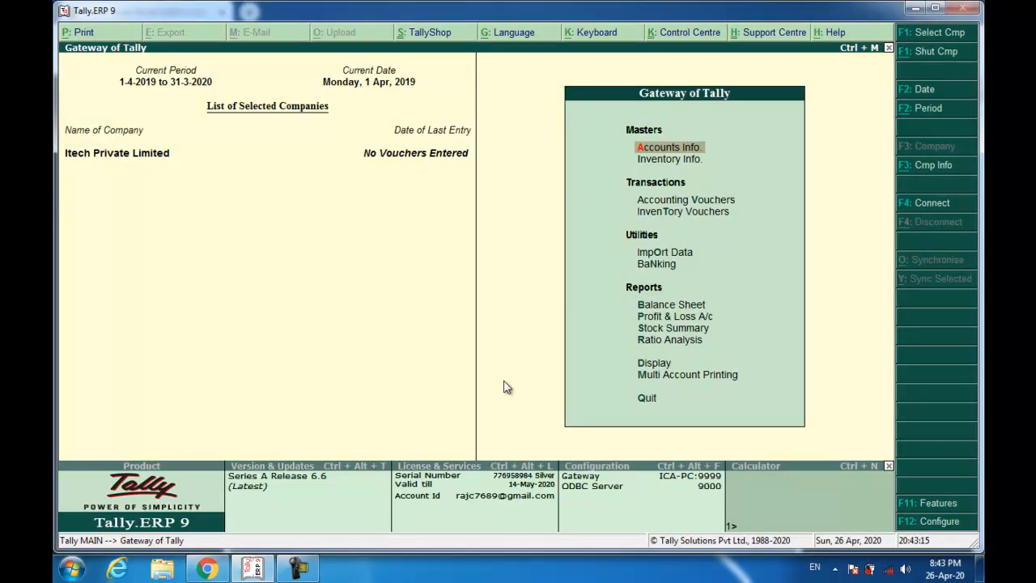
- Begin creating a ledger named Share Capital
{"action": "key", "text": "Down"}
{"action": "key", "text": "Up"}
{"action": "key", "text": "Return"}
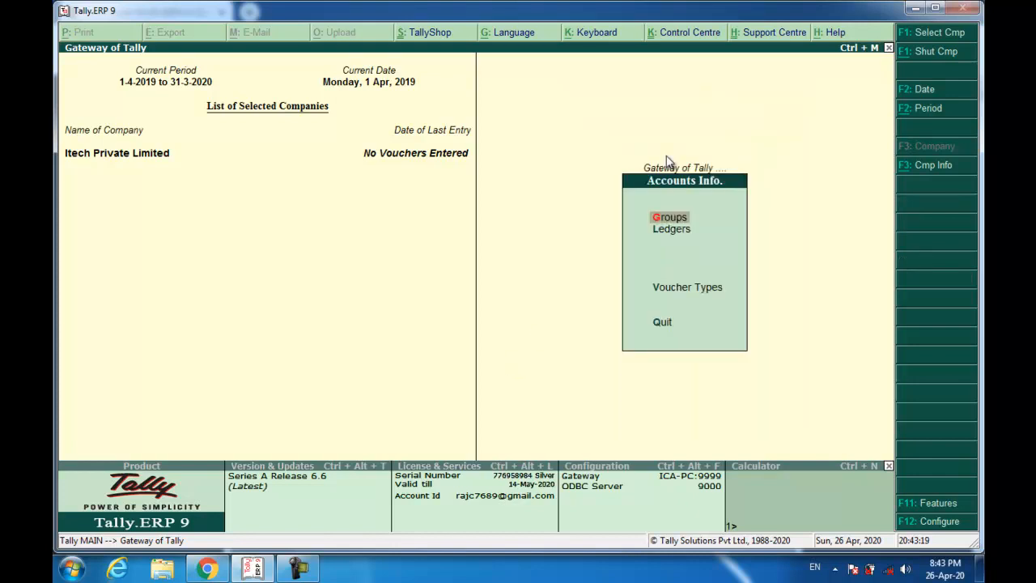
{"action": "key", "text": "Down"}
{"action": "key", "text": "Return"}
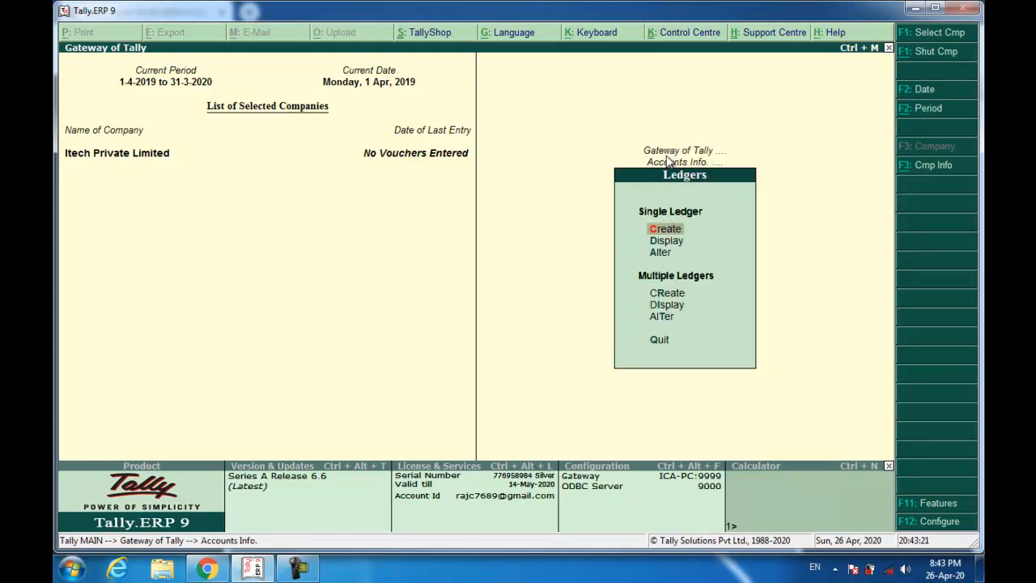
{"action": "key", "text": "Return"}
{"action": "type", "text": "Share capital"}
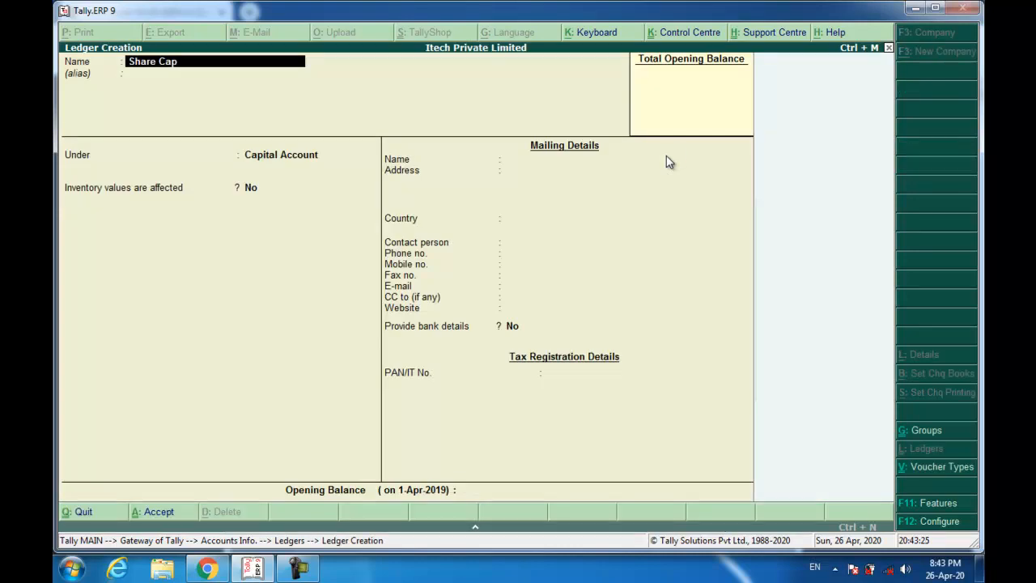
{"action": "key", "text": "Return"}
- Group Share Capital under Capital Account with an 80,00,000.00 Cr opening balance and save
{"action": "type", "text": "sh"}
{"action": "key", "text": "BackSpace"}
{"action": "key", "text": "BackSpace"}
{"action": "type", "text": "capit"}
{"action": "key", "text": "Return"}
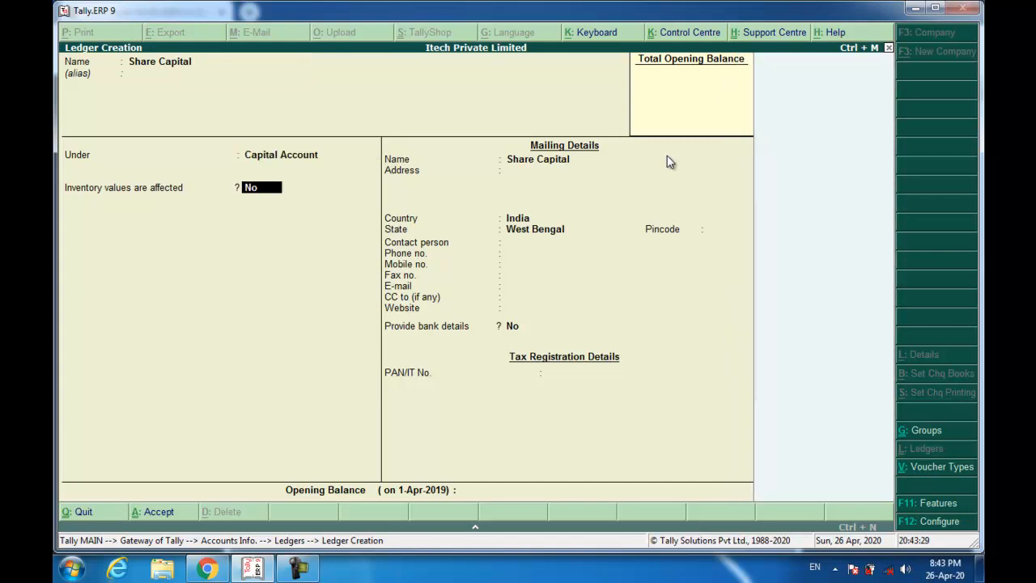
{"action": "key", "text": "Return"}
{"action": "key", "text": "Return"}
{"action": "key", "text": "Return"}
{"action": "key", "text": "Return"}
{"action": "key", "text": "Return"}
{"action": "key", "text": "Return"}
{"action": "key", "text": "Return"}
{"action": "key", "text": "Return"}
{"action": "key", "text": "Return"}
{"action": "key", "text": "Return"}
{"action": "key", "text": "Return"}
{"action": "key", "text": "Return"}
{"action": "key", "text": "Return"}
{"action": "key", "text": "Return"}
{"action": "key", "text": "Return"}
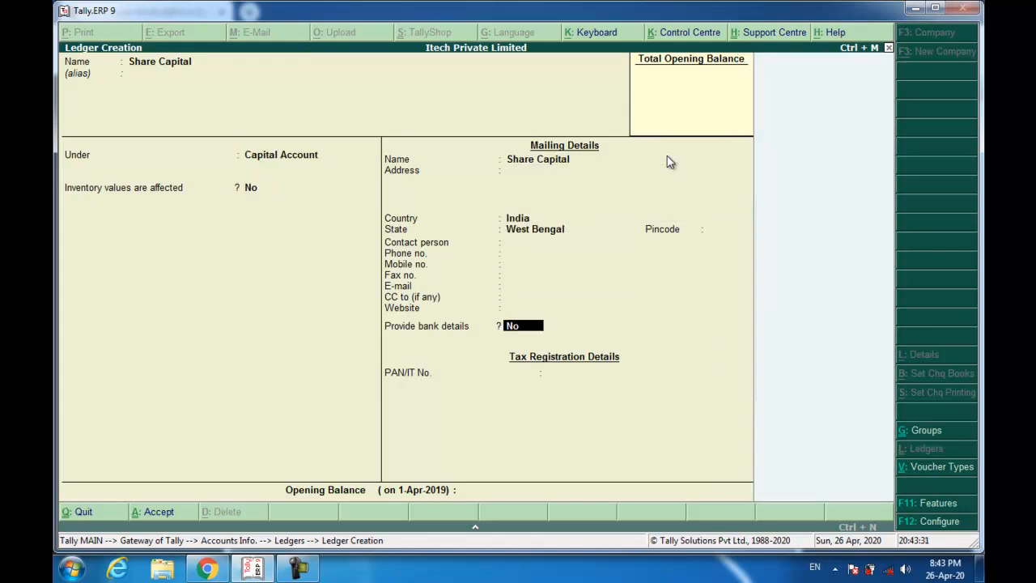
{"action": "key", "text": "Escape"}
{"action": "type", "text": "8000000"}
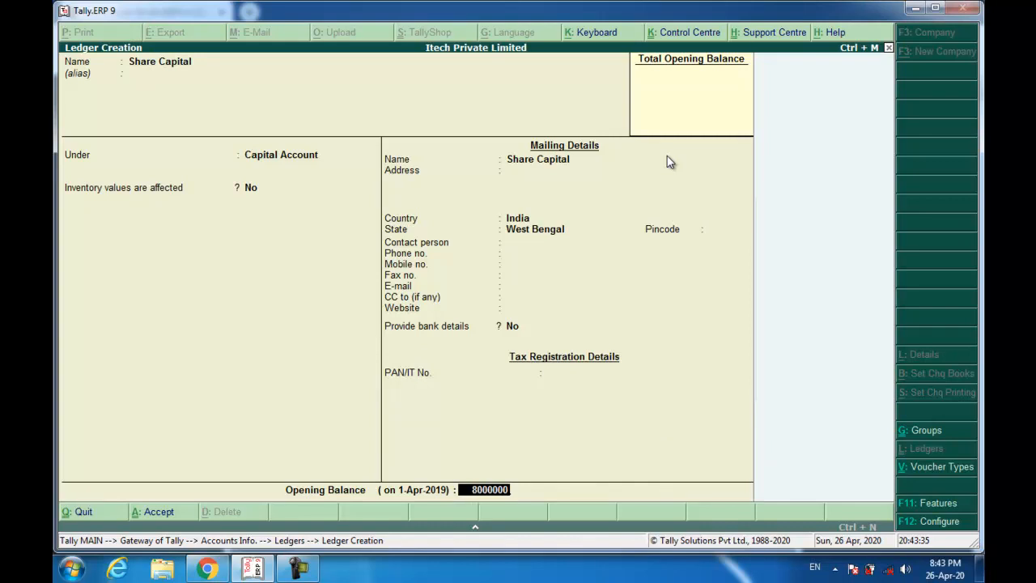
{"action": "key", "text": "Return"}
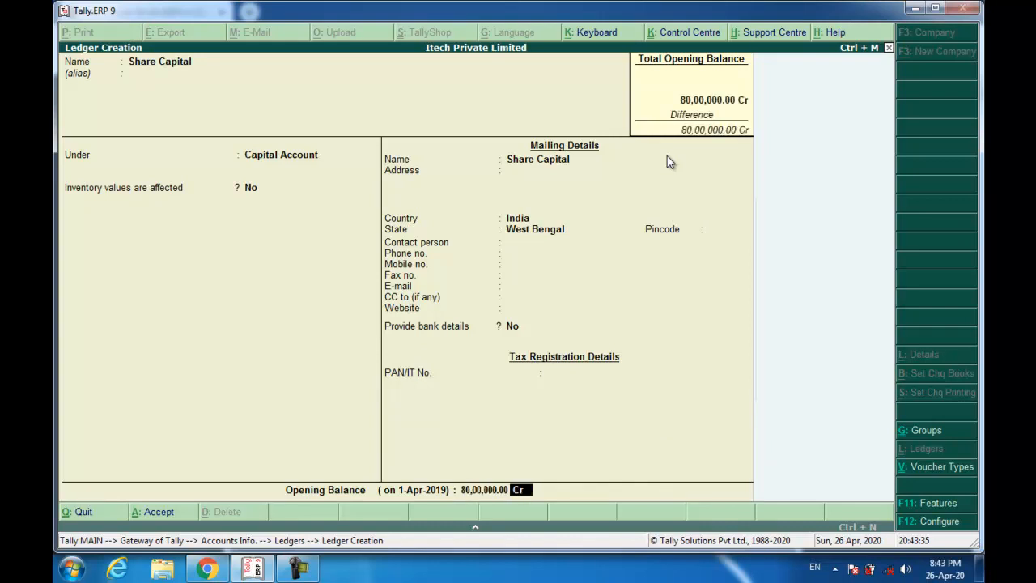
{"action": "key", "text": "Return"}
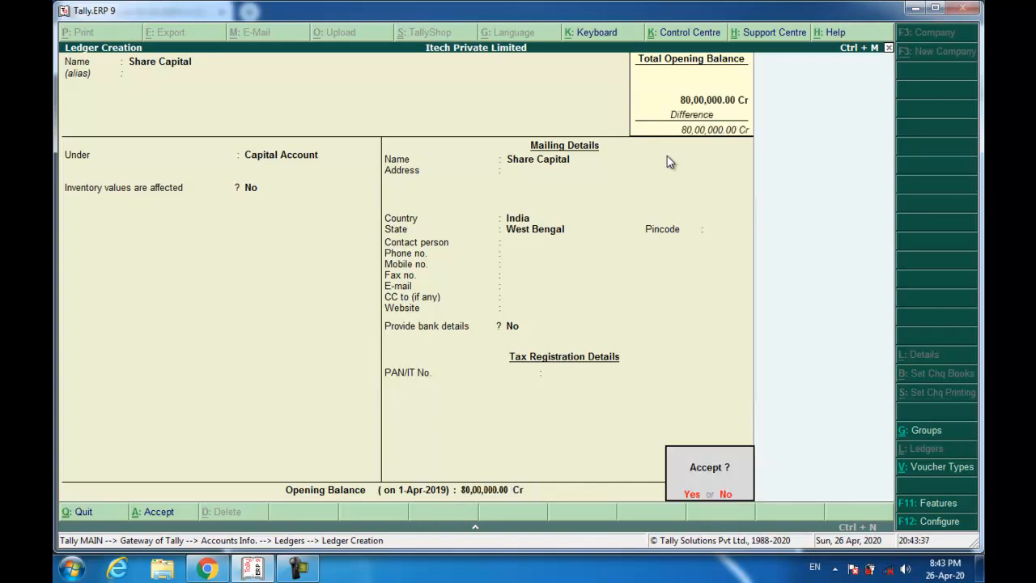
{"action": "key", "text": "Return"}
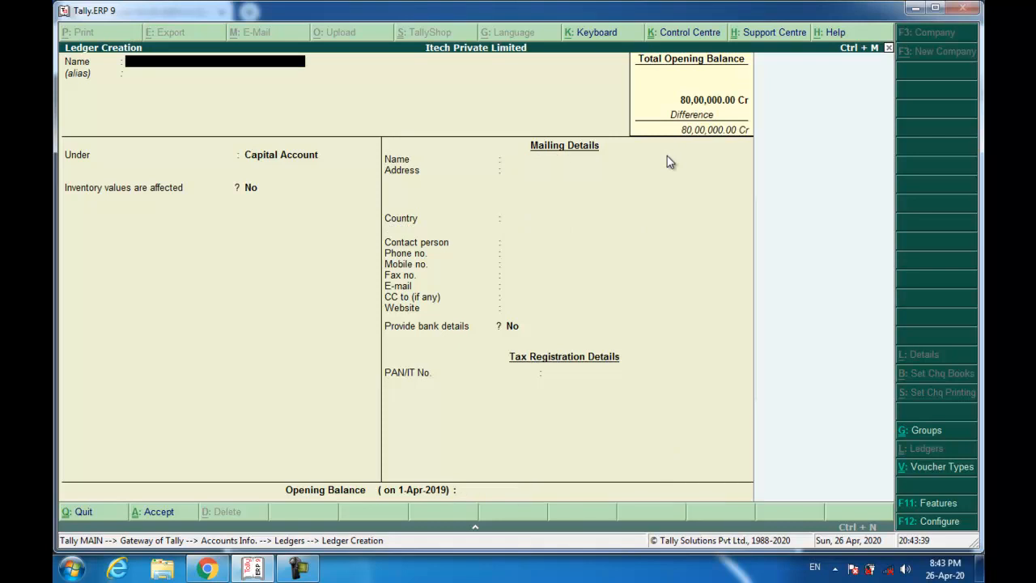
- Draft a Wealthy Bank ledger under Bank Accounts, then bring up the balance-sheet PDF
{"action": "type", "text": "Wealthy Bank"}
{"action": "key", "text": "Return"}
{"action": "key", "text": "Return"}
{"action": "type", "text": "ba"}
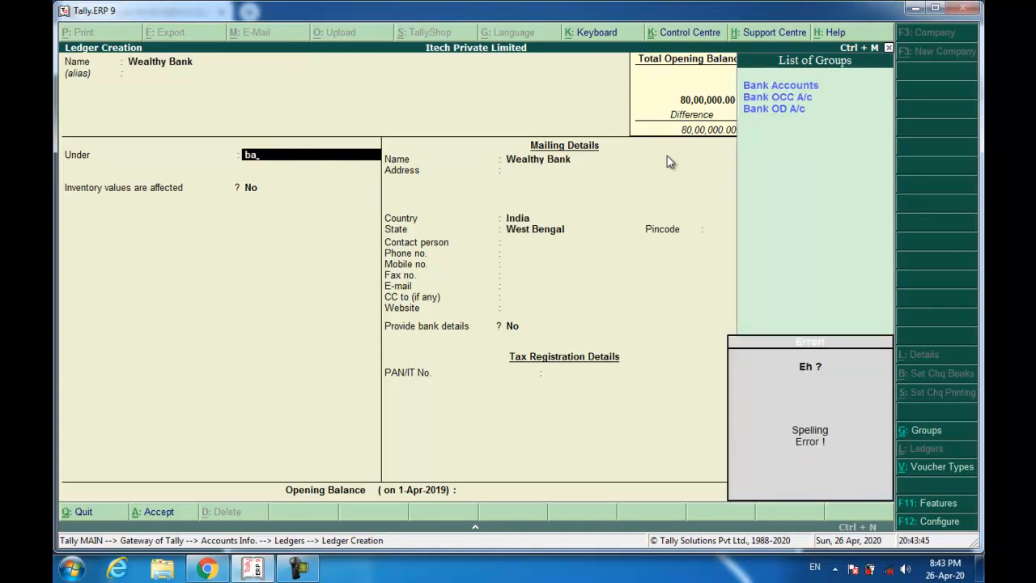
{"action": "key", "text": "Return"}
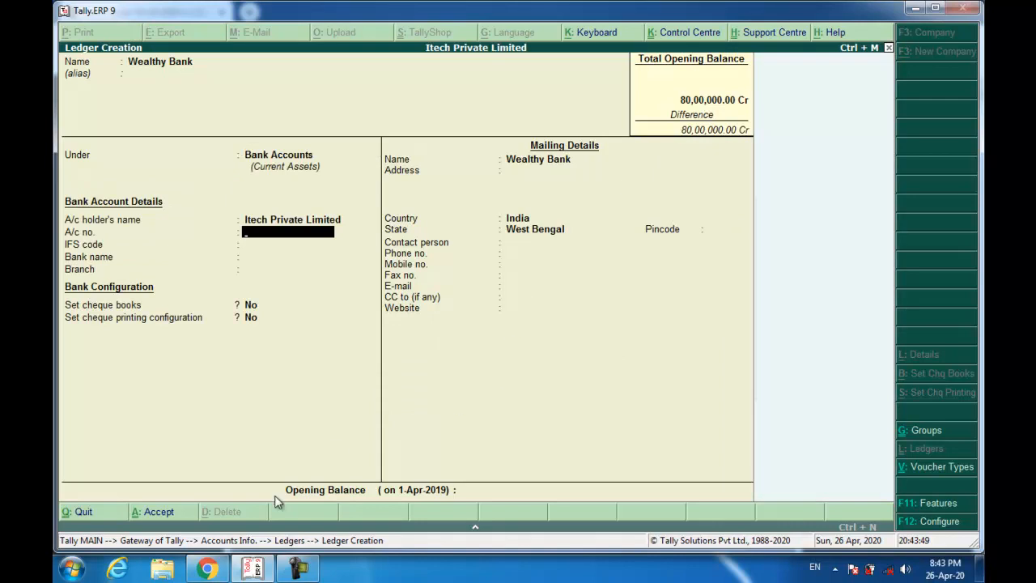
{"action": "left_click", "coordinate": [207, 569]}
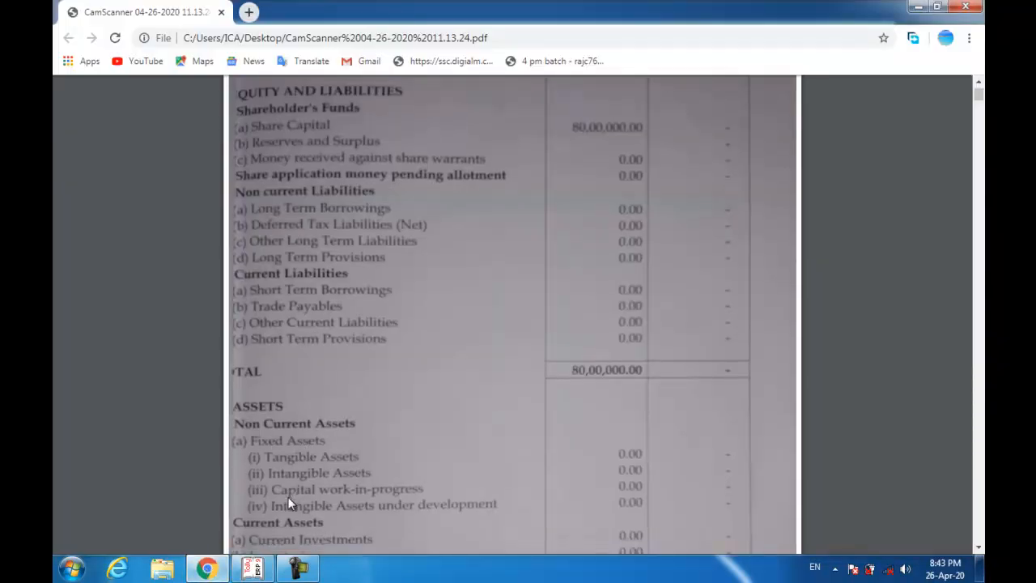
- Look up Wealthy Bank's details under Cash and cash equivalents, then return to Tally
{"action": "scroll", "coordinate": [288, 497], "scroll_direction": "down", "scroll_amount": 3}
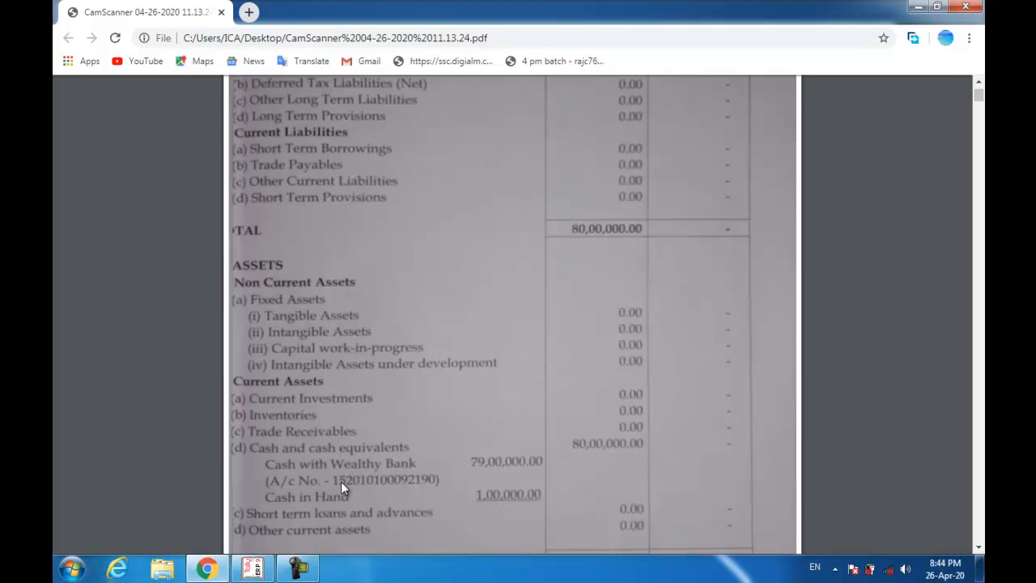
{"action": "key", "text": "alt+Tab"}
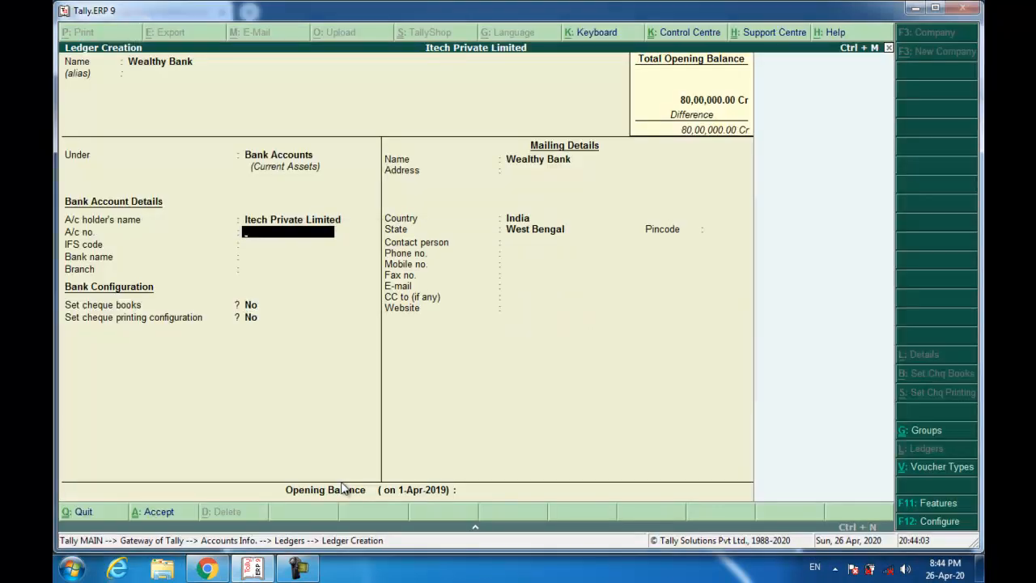
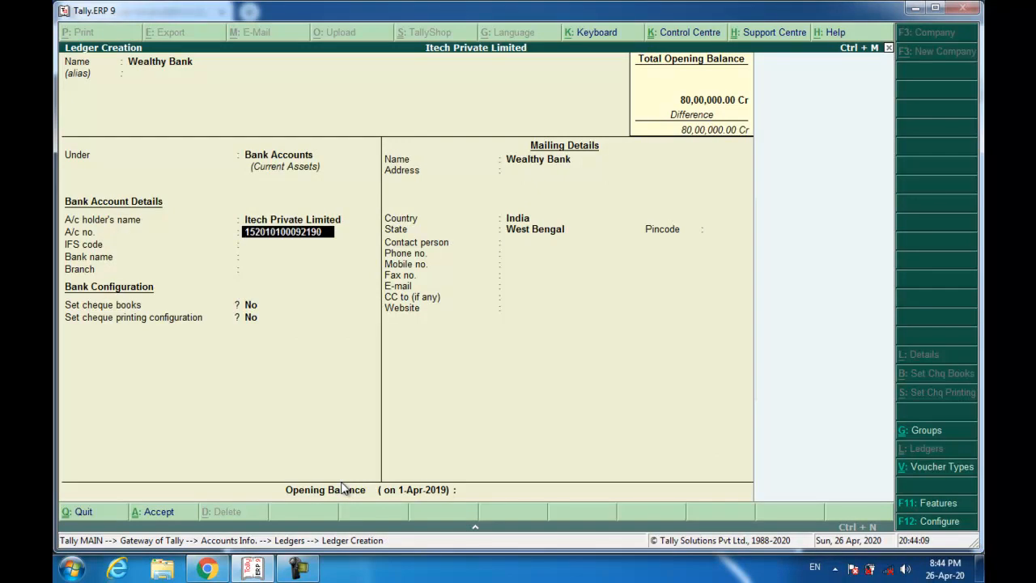
- Enter the Wealthy Bank account number and IFS code WEAL0000039
{"action": "key", "text": "Return"}
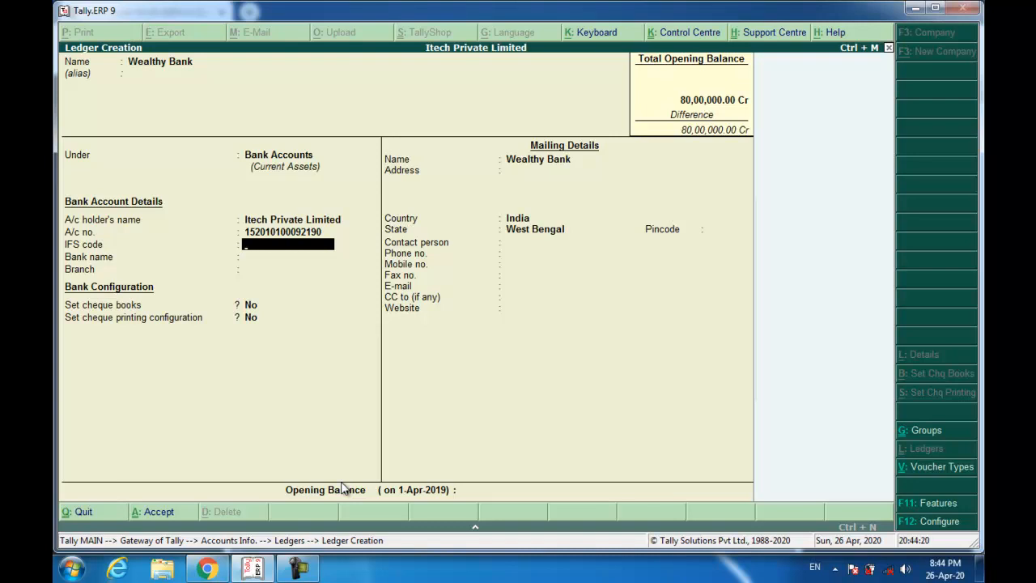
{"action": "type", "text": "WEAL0000039"}
{"action": "key", "text": "Return"}
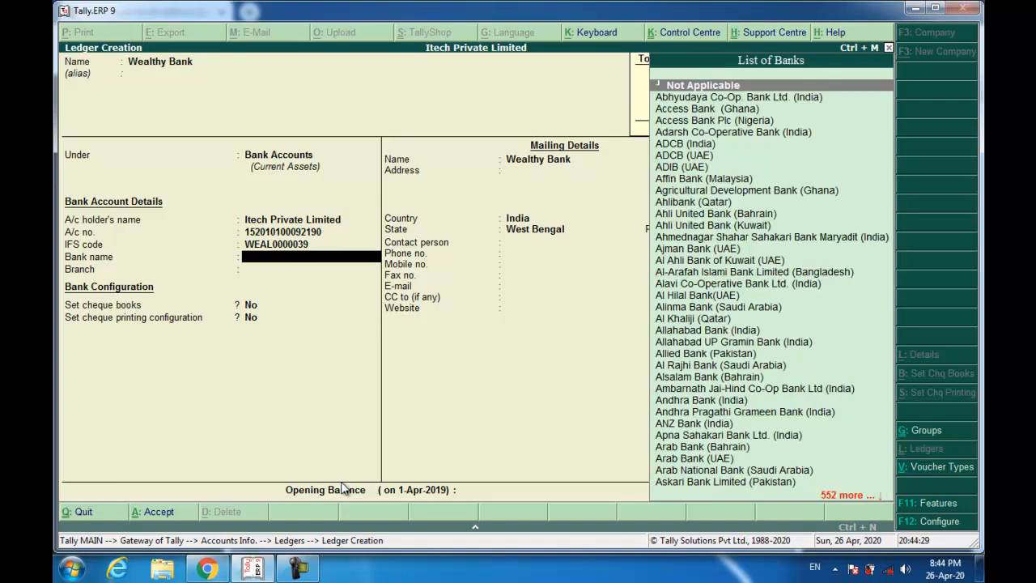
- Set the bank name to Not Applicable and the branch to Netaji Subhas Road
{"action": "type", "text": "Wa"}
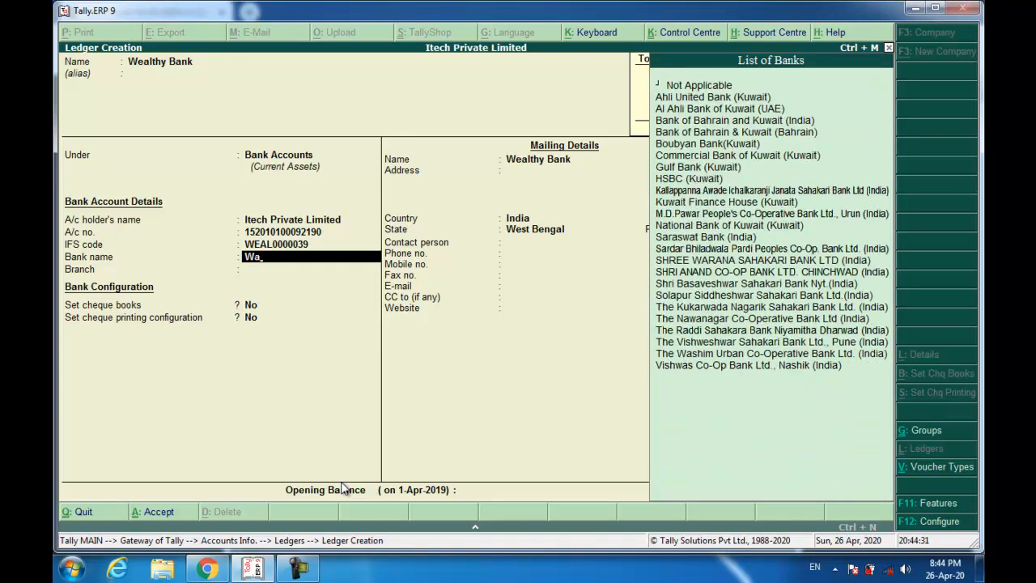
{"action": "key", "text": "BackSpace"}
{"action": "type", "text": "ea"}
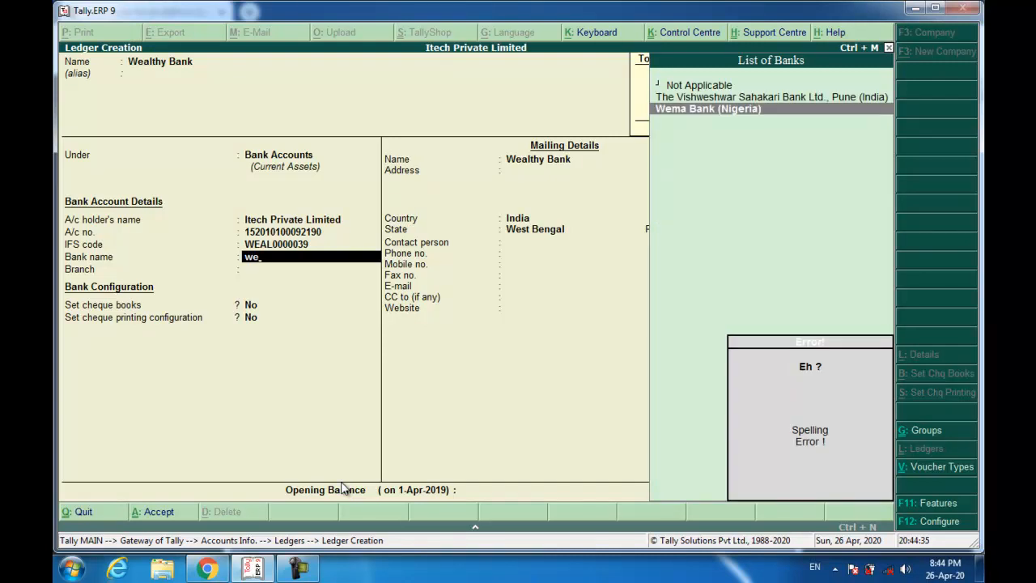
{"action": "key", "text": "BackSpace"}
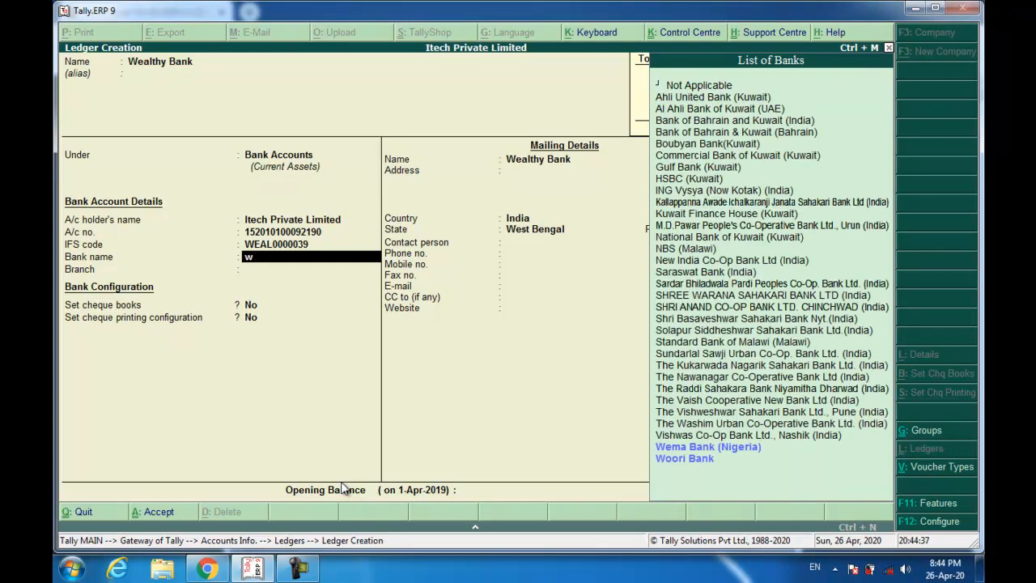
{"action": "key", "text": "Up"}
{"action": "key", "text": "Up"}
{"action": "key", "text": "Up"}
{"action": "key", "text": "Up"}
{"action": "key", "text": "Up"}
{"action": "key", "text": "Up"}
{"action": "key", "text": "Up"}
{"action": "key", "text": "Up"}
{"action": "key", "text": "Up"}
{"action": "key", "text": "Up"}
{"action": "key", "text": "Up"}
{"action": "key", "text": "Up"}
{"action": "key", "text": "Up"}
{"action": "key", "text": "Up"}
{"action": "key", "text": "Up"}
{"action": "key", "text": "Up"}
{"action": "key", "text": "Up"}
{"action": "key", "text": "Up"}
{"action": "key", "text": "Up"}
{"action": "key", "text": "Up"}
{"action": "key", "text": "Up"}
{"action": "key", "text": "Up"}
{"action": "key", "text": "Up"}
{"action": "key", "text": "Up"}
{"action": "key", "text": "Up"}
{"action": "key", "text": "Up"}
{"action": "key", "text": "Up"}
{"action": "key", "text": "Up"}
{"action": "key", "text": "Up"}
{"action": "key", "text": "Up"}
{"action": "key", "text": "Up"}
{"action": "key", "text": "Up"}
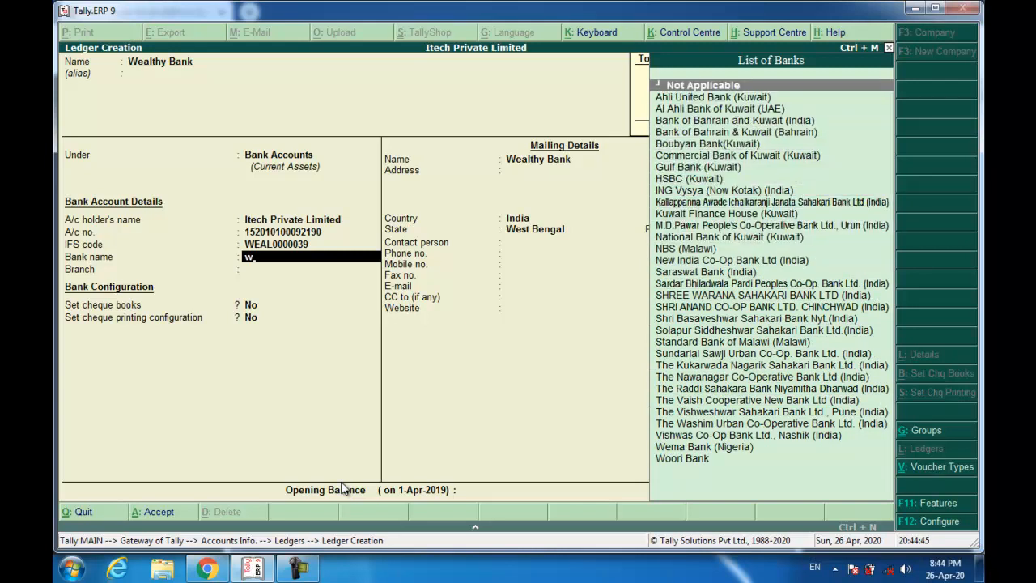
{"action": "key", "text": "Return"}
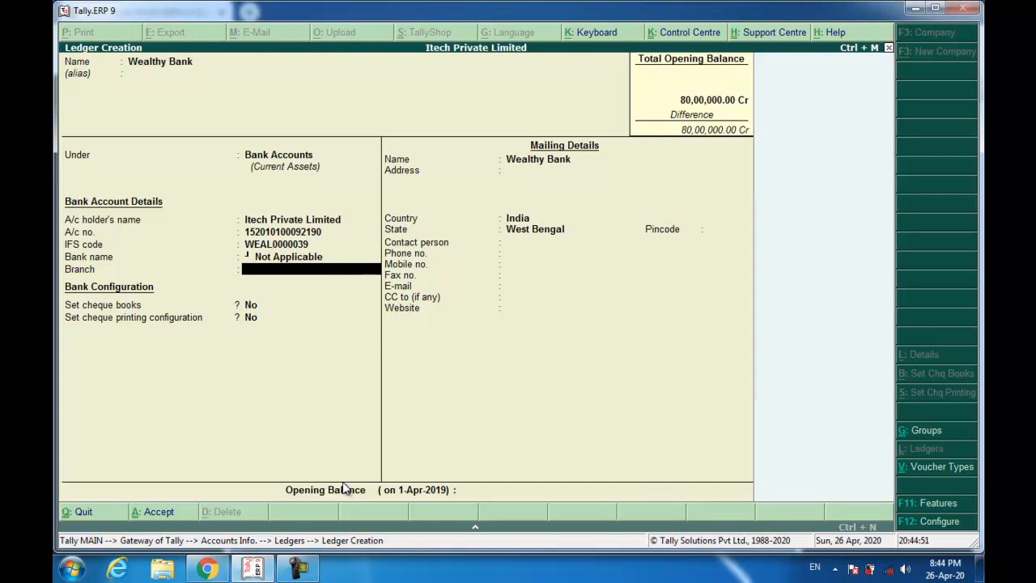
{"action": "type", "text": "Netaji Subhas Road"}
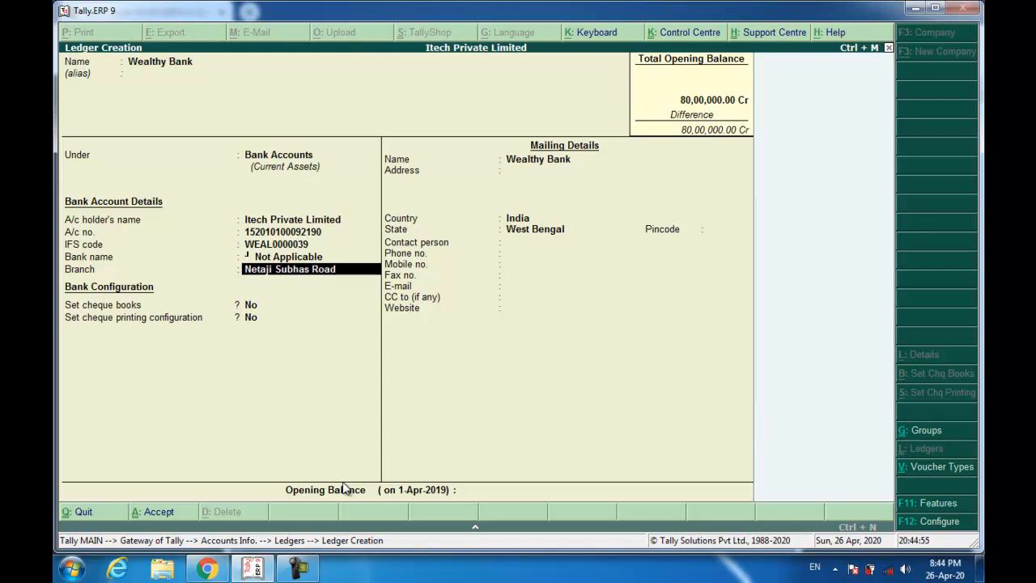
{"action": "key", "text": "Return"}
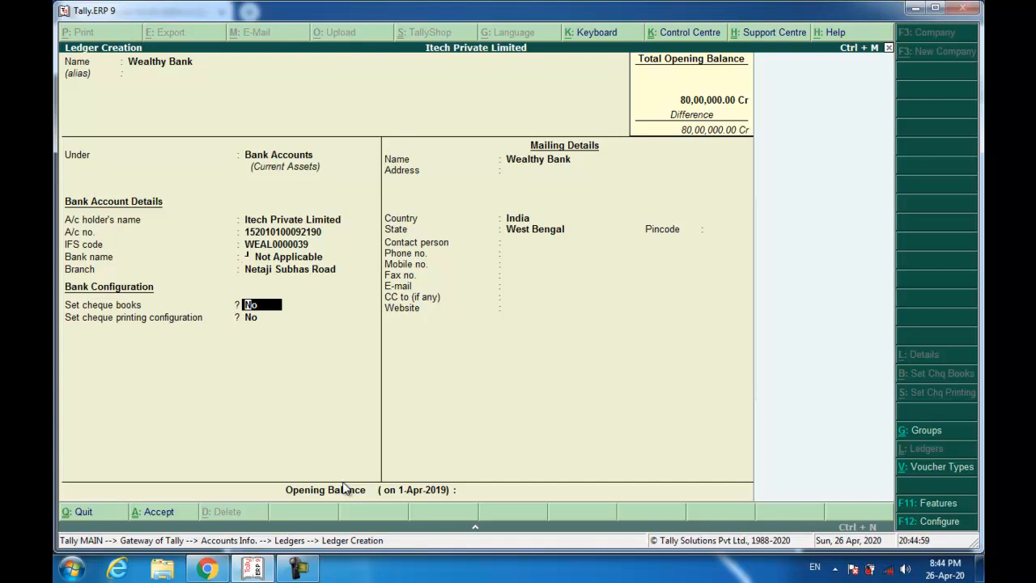
- Enable cheque books with the range 067101 to 067200, giving 100 cheques
{"action": "type", "text": "y"}
{"action": "key", "text": "Return"}
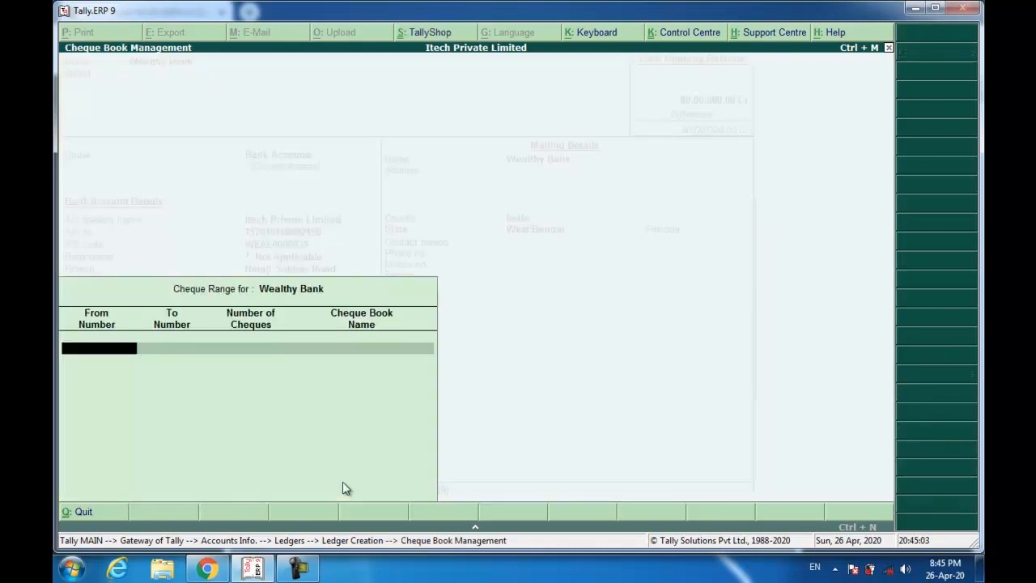
{"action": "type", "text": "067101"}
{"action": "key", "text": "Return"}
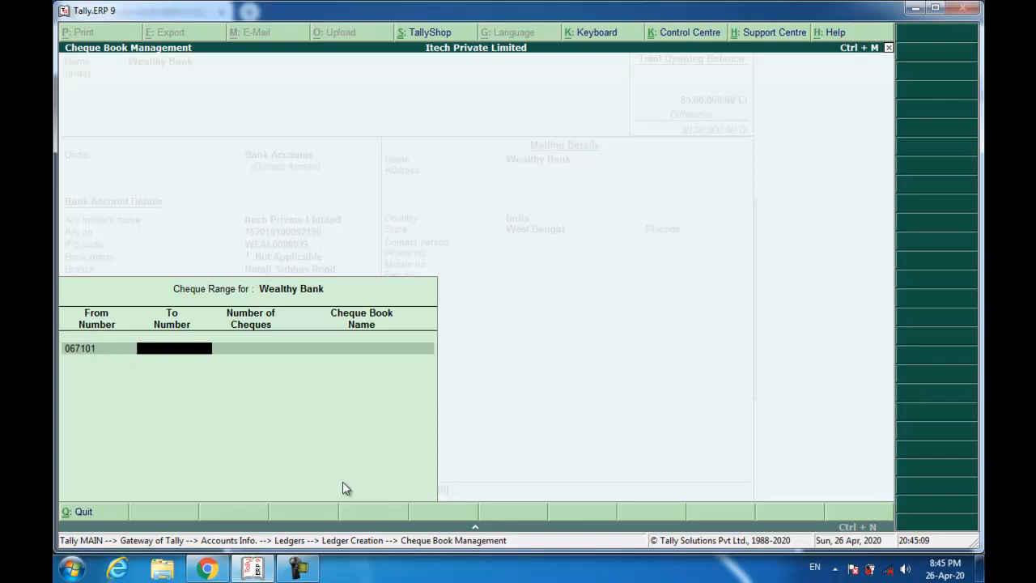
{"action": "type", "text": "167200"}
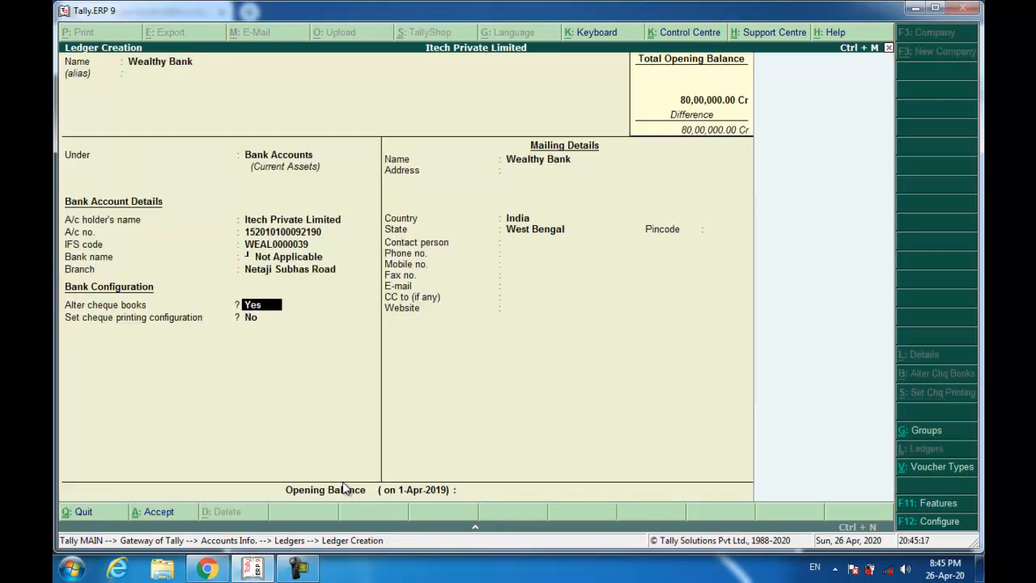
{"action": "key", "text": "Return"}
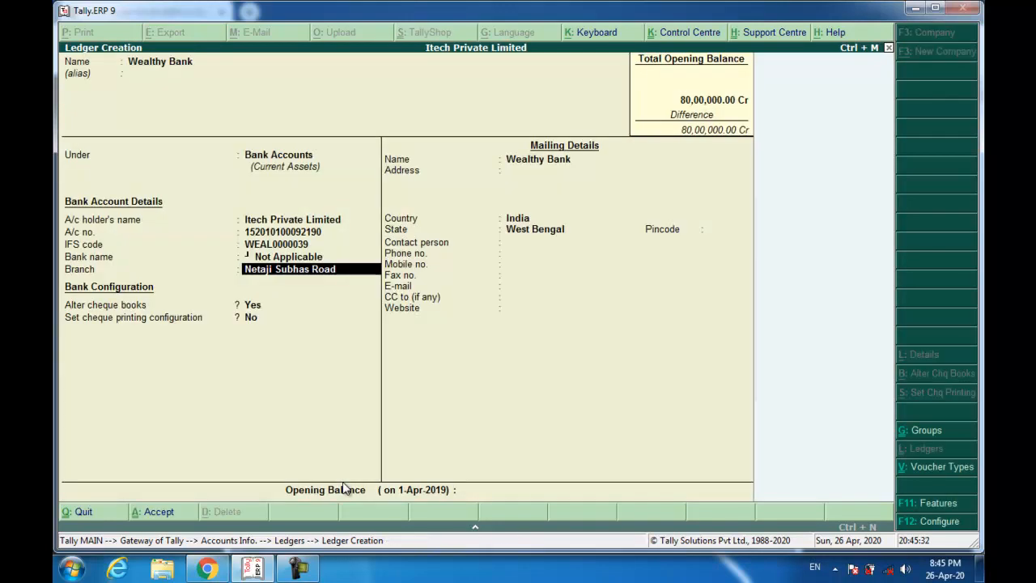
{"action": "key", "text": "Return"}
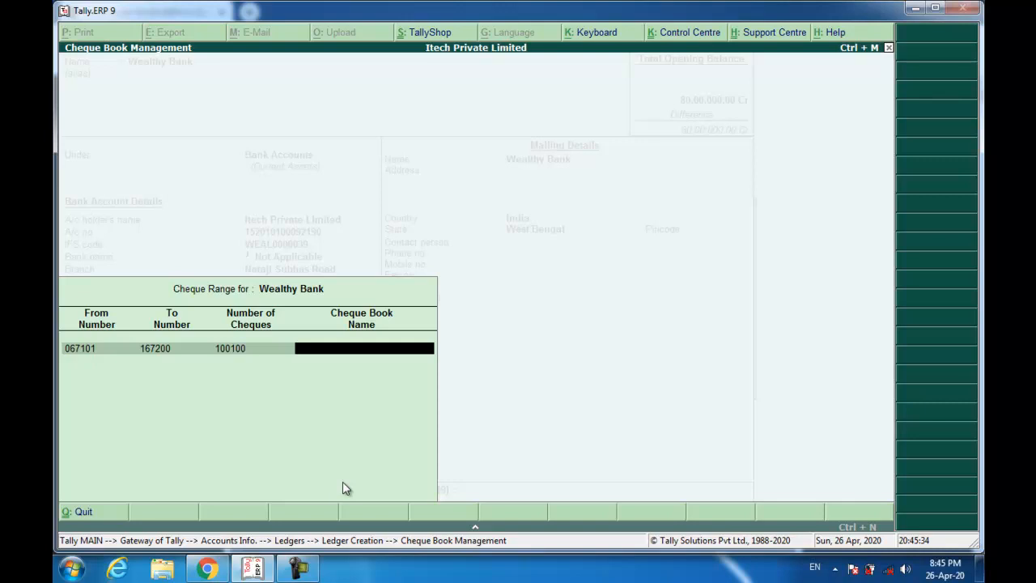
{"action": "key", "text": "BackSpace"}
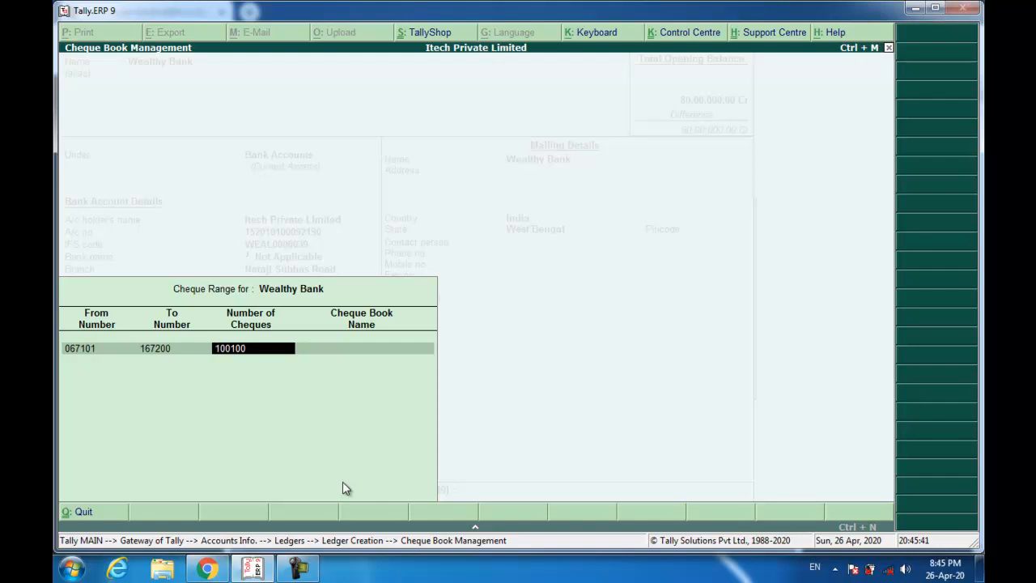
{"action": "key", "text": "BackSpace"}
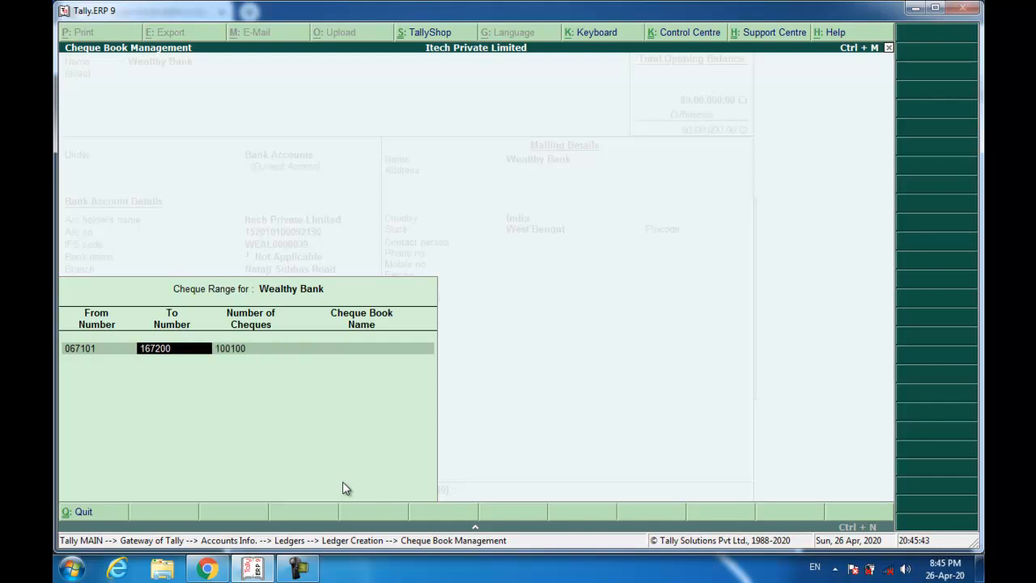
{"action": "key", "text": "BackSpace"}
{"action": "type", "text": "067200"}
{"action": "key", "text": "Return"}
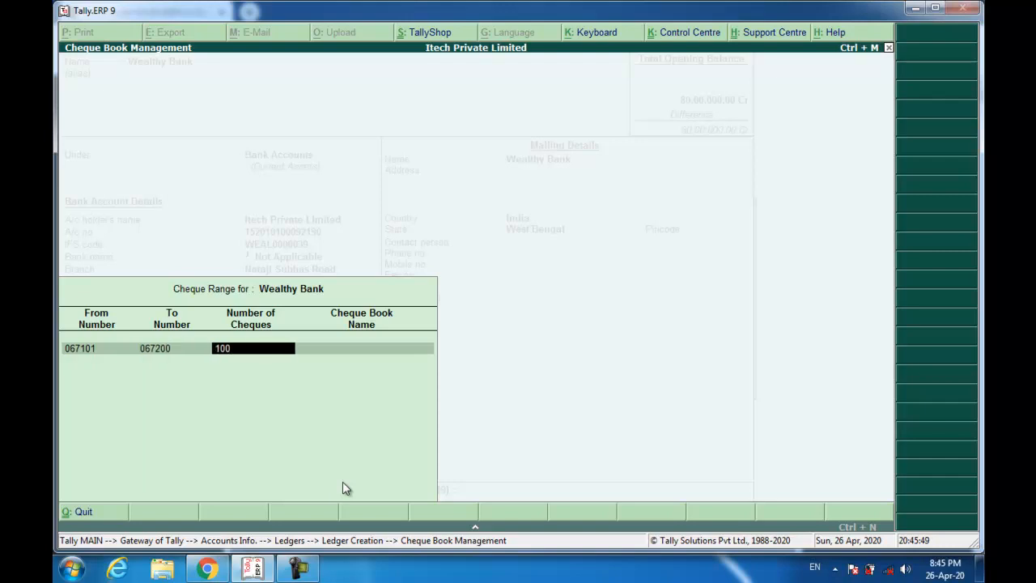
- Name the cheque book Itech Private Limited and save the cheque range
{"action": "key", "text": "Return"}
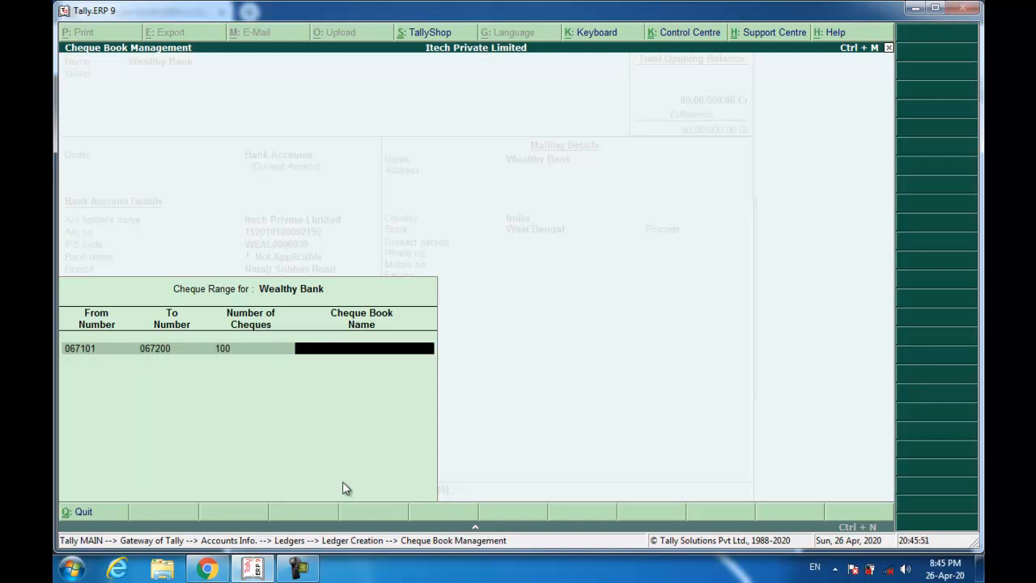
{"action": "key", "text": "Return"}
{"action": "key", "text": "BackSpace"}
{"action": "type", "text": "Itech Private Limited"}
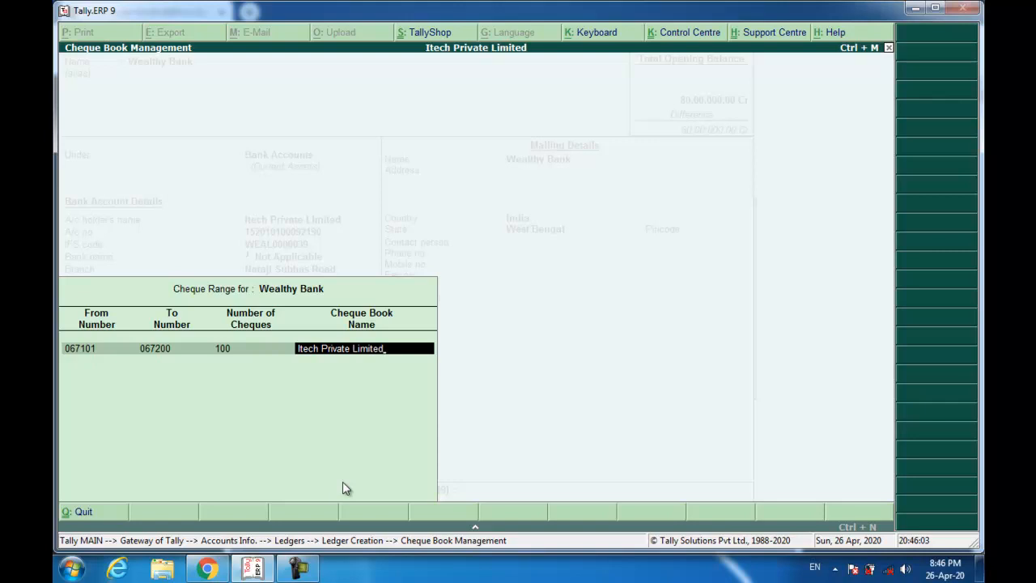
{"action": "key", "text": "Return"}
{"action": "key", "text": "Return"}
- Give Wealthy Bank a 79,00,000.00 Dr opening balance and save the ledger
{"action": "key", "text": "Return"}
{"action": "key", "text": "Return"}
{"action": "key", "text": "Return"}
{"action": "key", "text": "Return"}
{"action": "key", "text": "Return"}
{"action": "key", "text": "Return"}
{"action": "key", "text": "Return"}
{"action": "key", "text": "Return"}
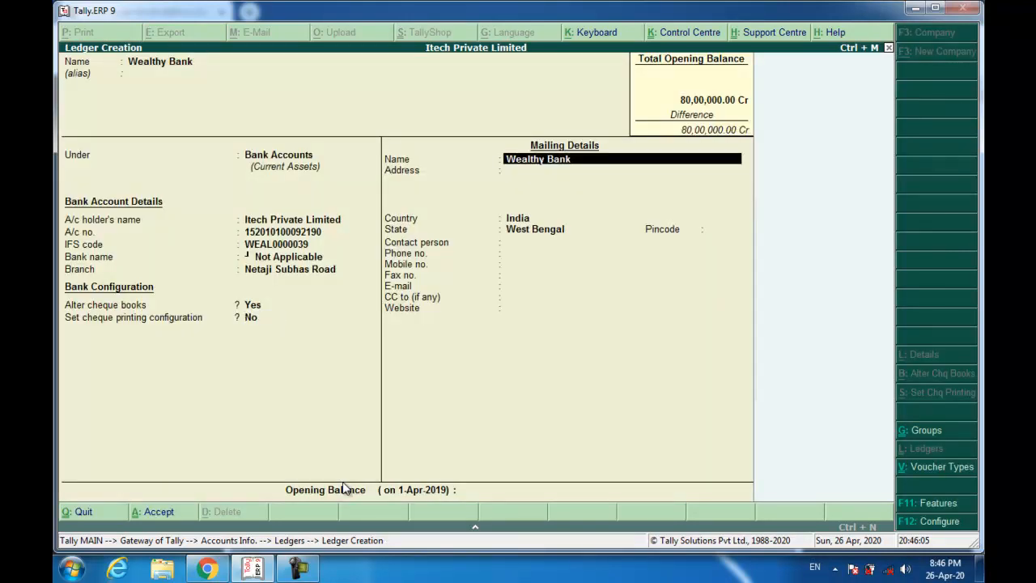
{"action": "key", "text": "Return"}
{"action": "key", "text": "Return"}
{"action": "key", "text": "Return"}
{"action": "key", "text": "Return"}
{"action": "key", "text": "Return"}
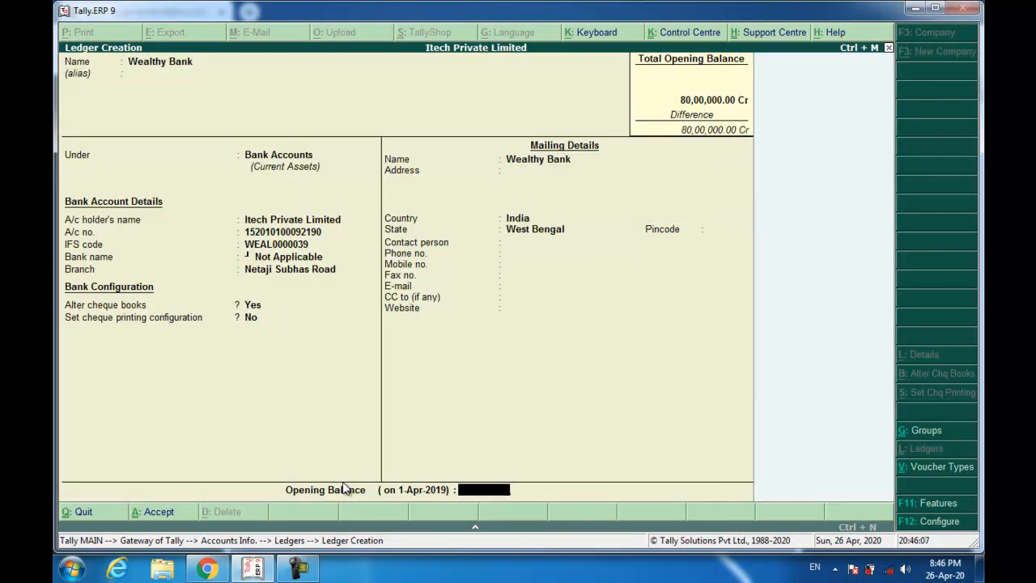
{"action": "type", "text": "7900000"}
{"action": "key", "text": "Return"}
{"action": "key", "text": "Return"}
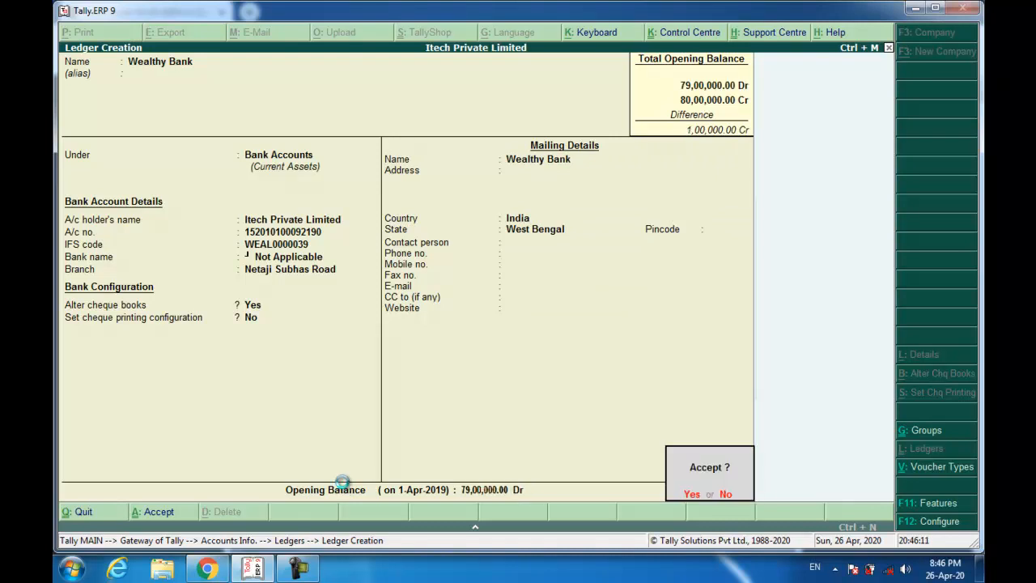
{"action": "key", "text": "Return"}
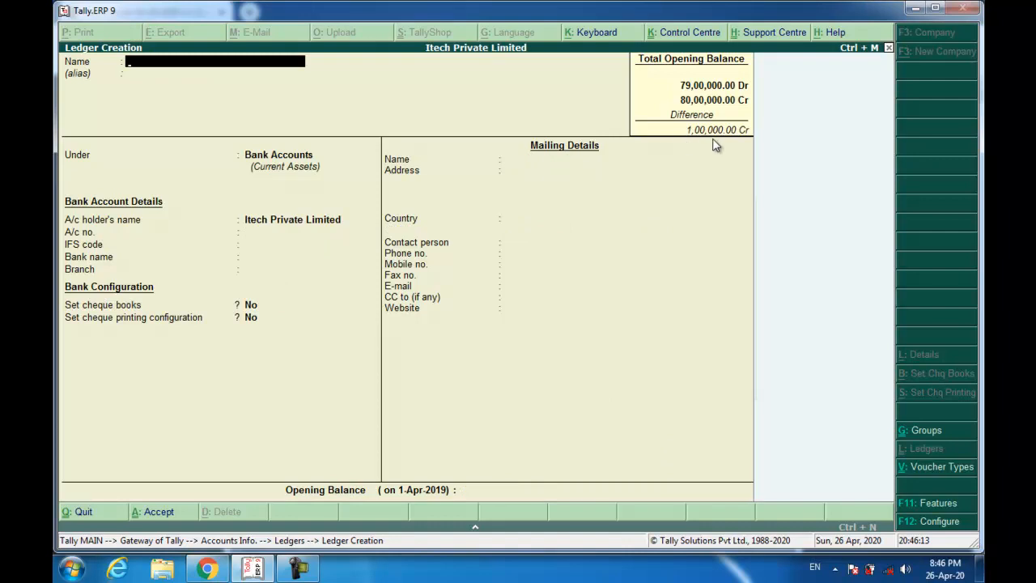
- Alter the Cash ledger to a 1,00,000.00 Dr opening balance so totals match
{"action": "key", "text": "ctrl+q"}
{"action": "key", "text": "Down"}
{"action": "key", "text": "Down"}
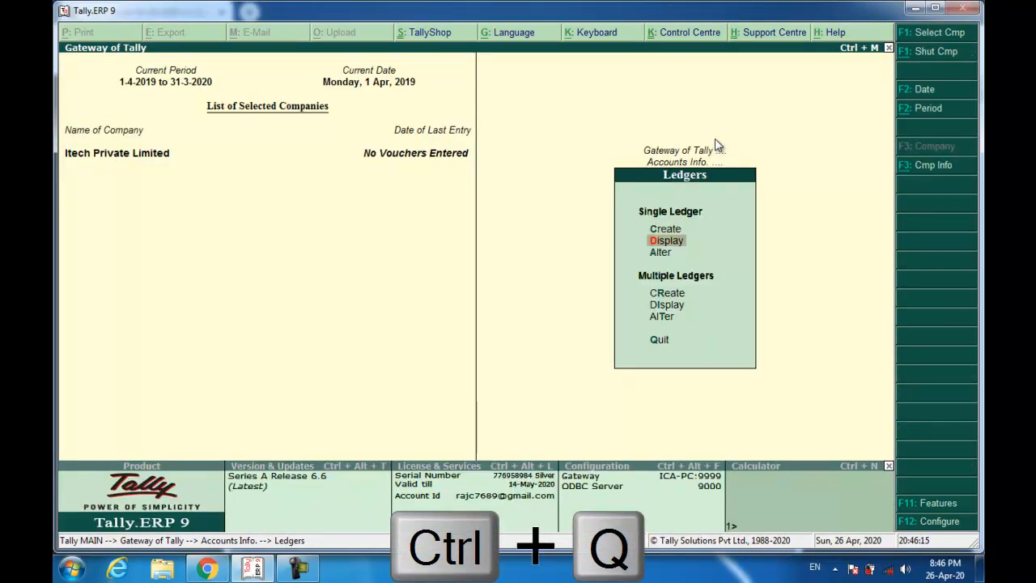
{"action": "key", "text": "Return"}
{"action": "key", "text": "Return"}
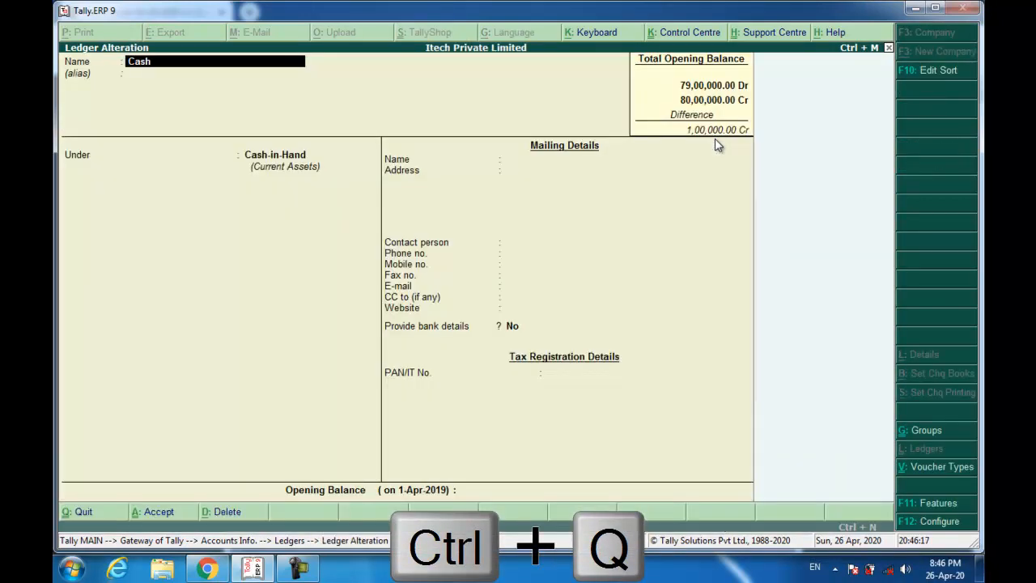
{"action": "key", "text": "Return"}
{"action": "key", "text": "Return"}
{"action": "key", "text": "Return"}
{"action": "key", "text": "Return"}
{"action": "key", "text": "Return"}
{"action": "key", "text": "Return"}
{"action": "key", "text": "Return"}
{"action": "key", "text": "Return"}
{"action": "key", "text": "Return"}
{"action": "key", "text": "Return"}
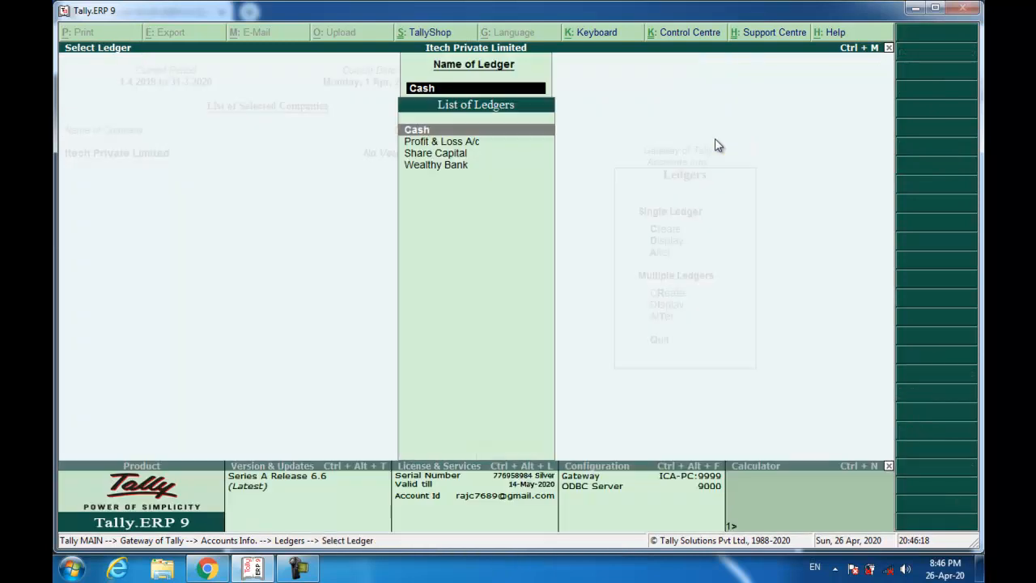
{"action": "type", "text": "100000"}
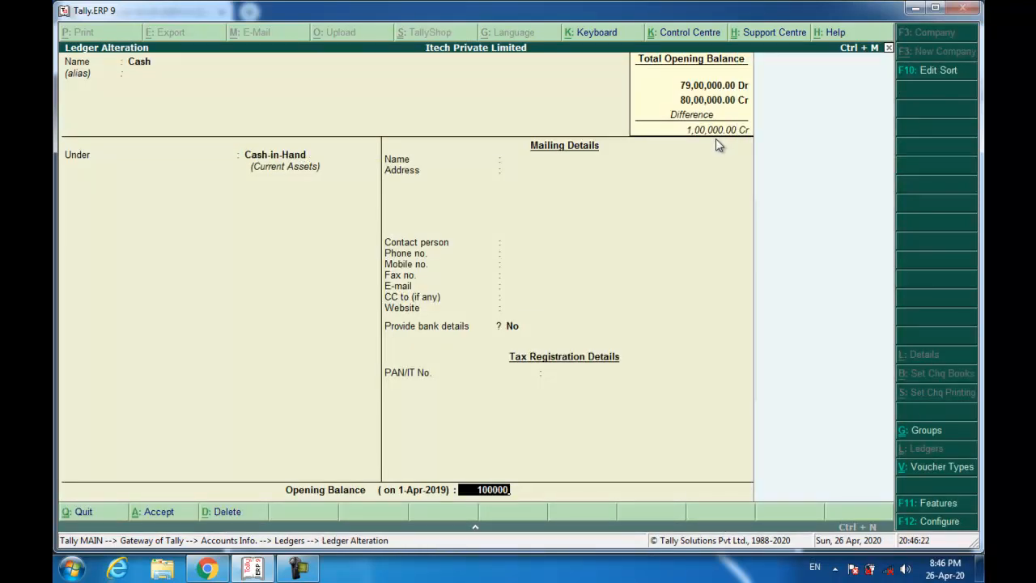
{"action": "key", "text": "Return"}
{"action": "key", "text": "Return"}
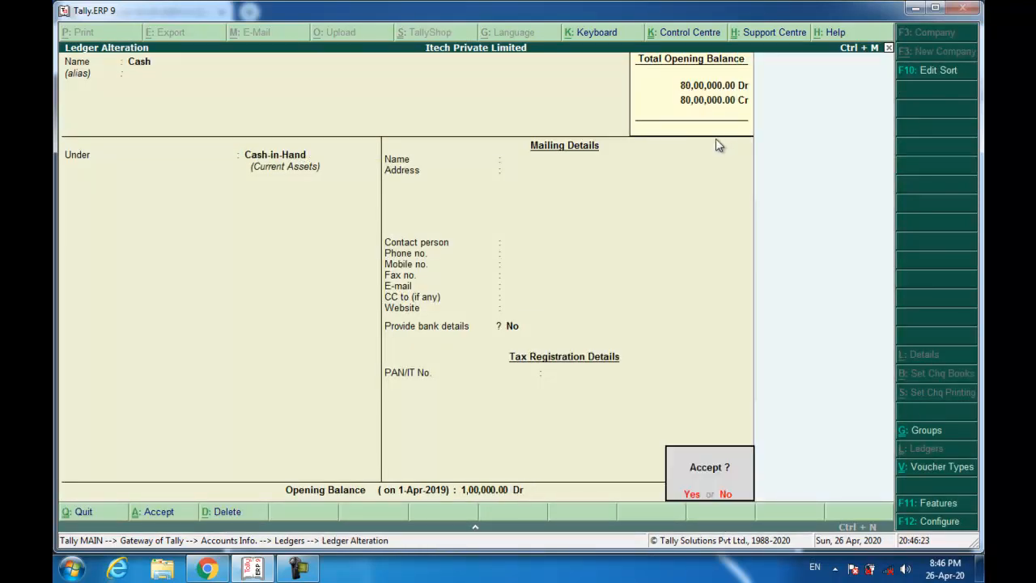
{"action": "key", "text": "Return"}
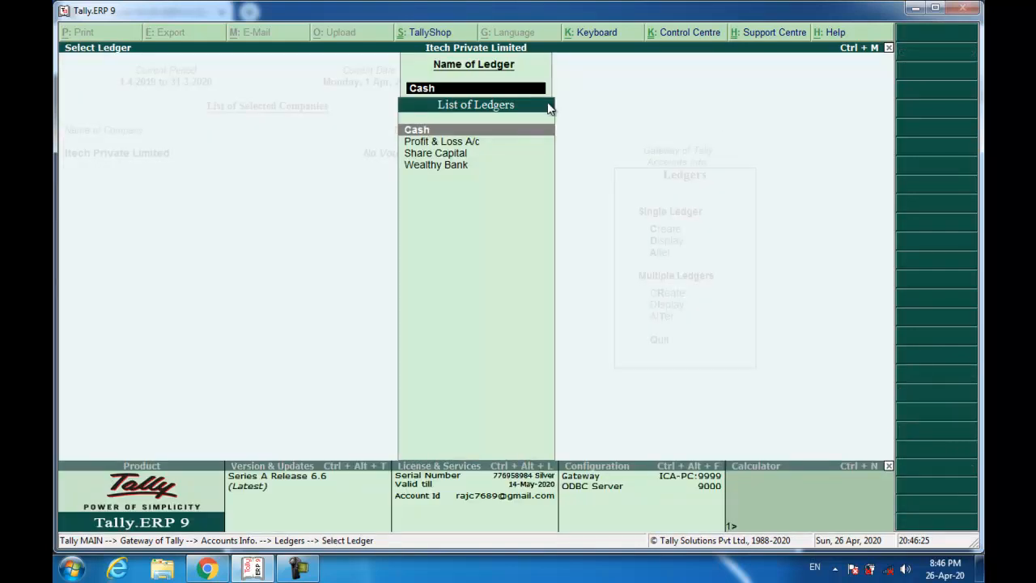
{"action": "key", "text": "Escape"}
{"action": "key", "text": "Escape"}
{"action": "key", "text": "Up"}
{"action": "key", "text": "Up"}
{"action": "key", "text": "Return"}
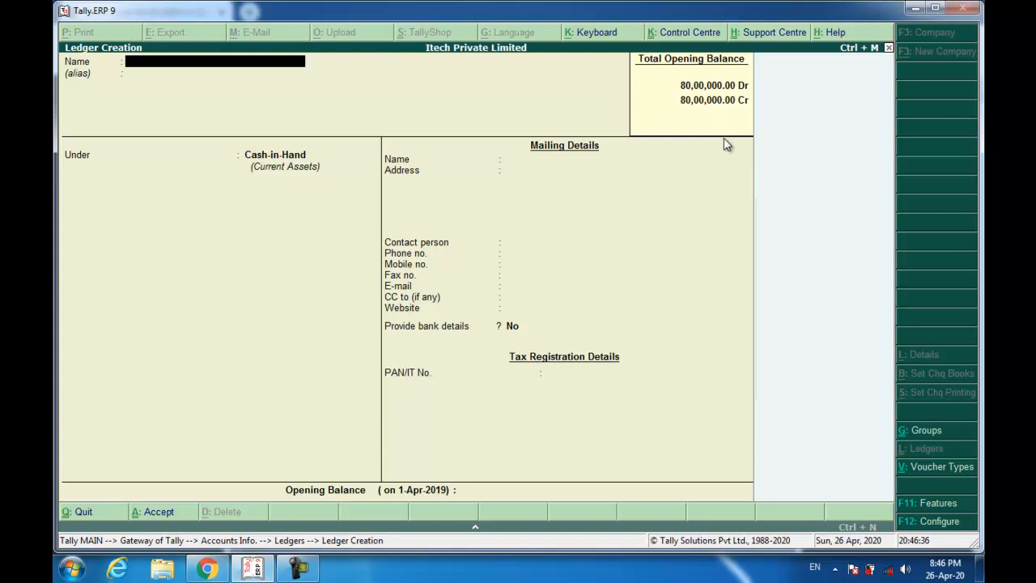
{"action": "left_click", "coordinate": [208, 569]}
{"action": "scroll", "coordinate": [531, 307], "scroll_direction": "up", "scroll_amount": 10}
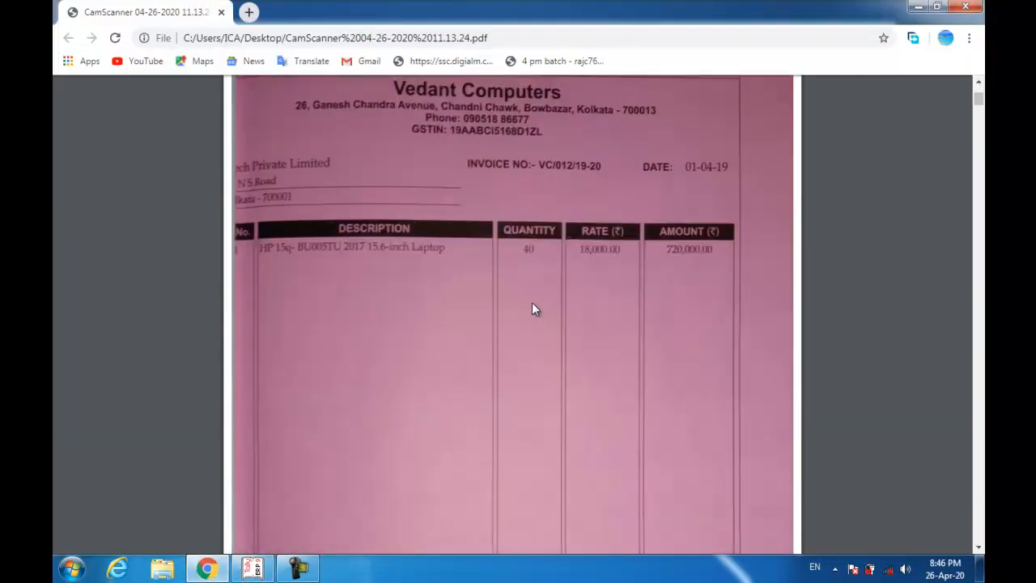
{"action": "scroll", "coordinate": [533, 308], "scroll_direction": "up", "scroll_amount": 1}
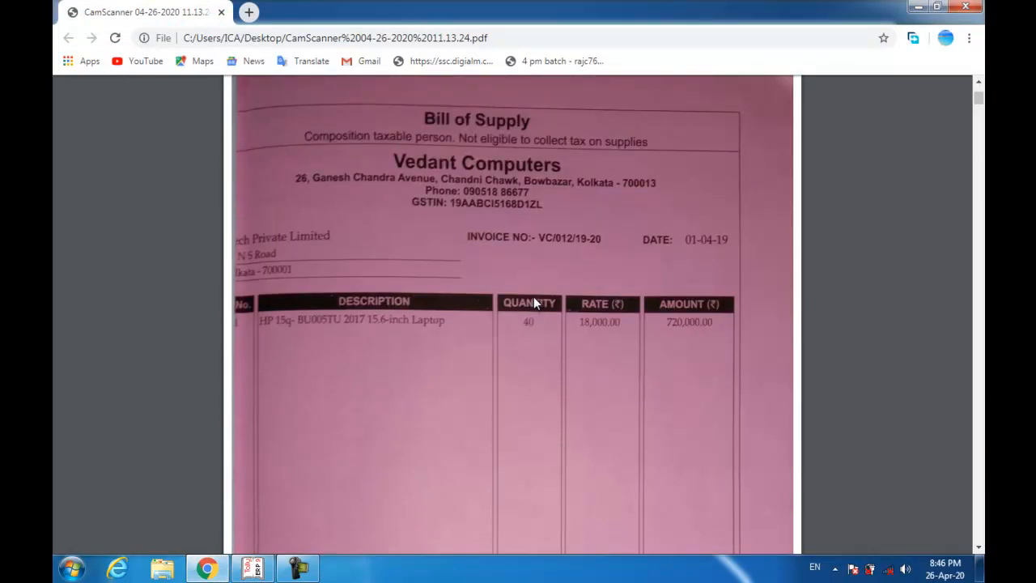
{"action": "scroll", "coordinate": [534, 298], "scroll_direction": "down", "scroll_amount": 2, "text": "ctrl"}
{"action": "scroll", "coordinate": [497, 284], "scroll_direction": "down", "scroll_amount": 1}
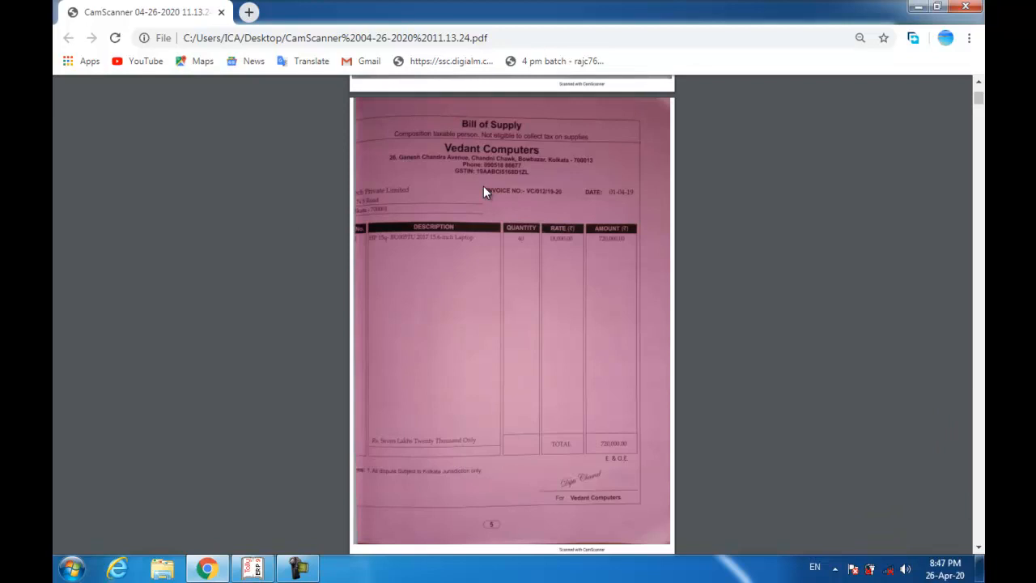
{"action": "key", "text": "alt+Tab"}
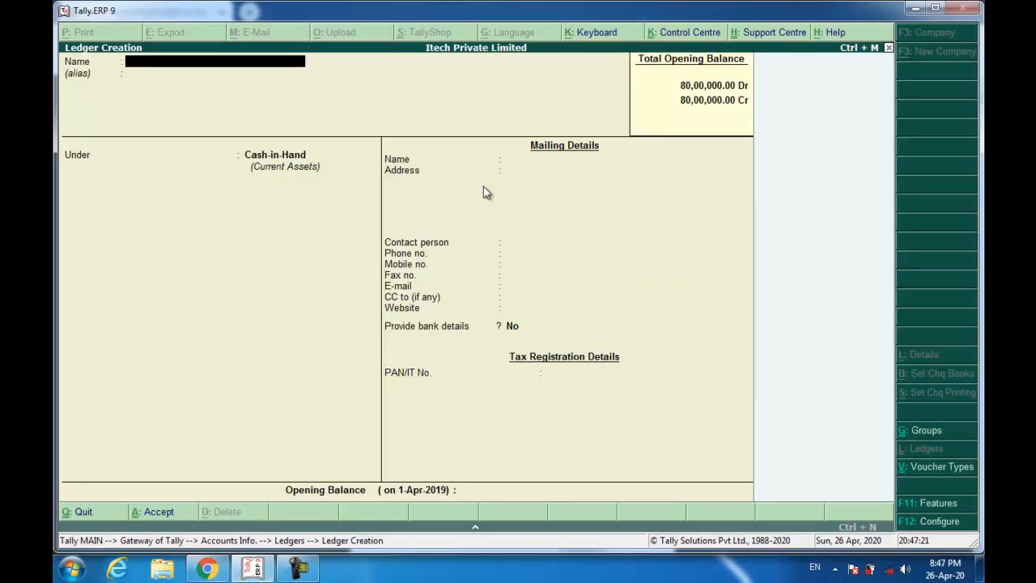
- Return to Gateway of Tally and open a Purchase voucher from Accounting Vouchers
{"action": "key", "text": "Escape"}
{"action": "key", "text": "Escape"}
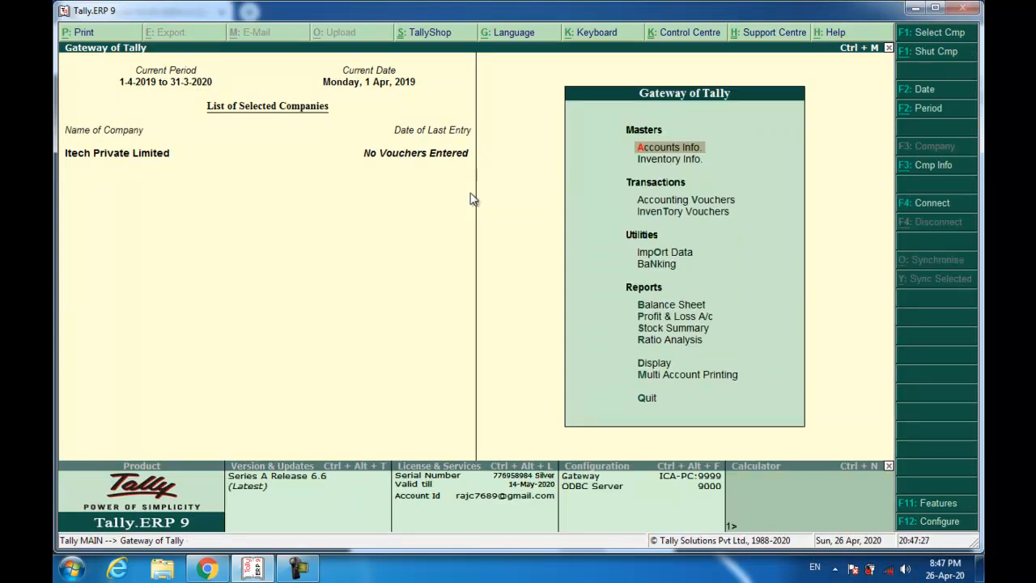
{"action": "key", "text": "Down"}
{"action": "key", "text": "Down"}
{"action": "key", "text": "Return"}
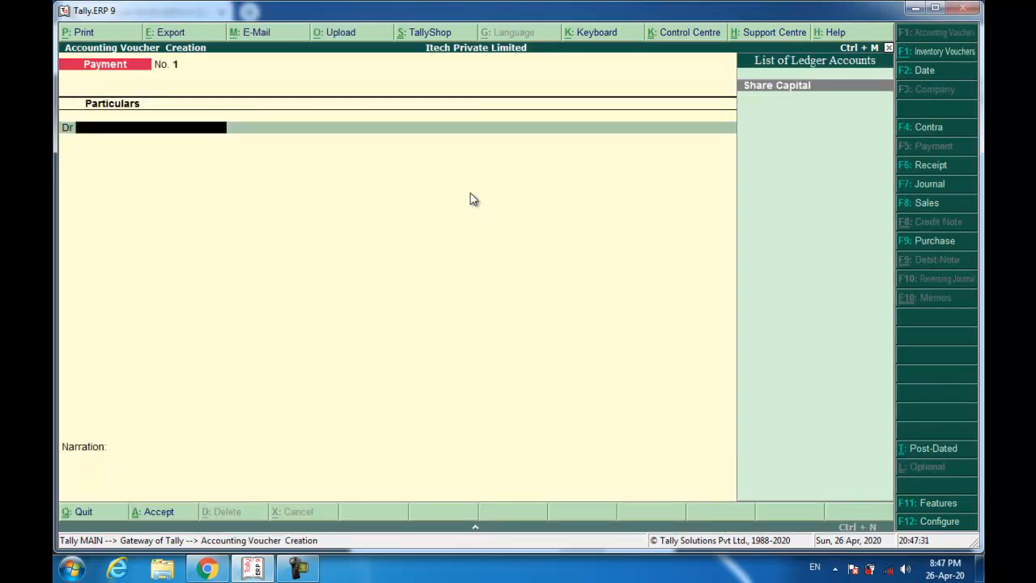
{"action": "left_click", "coordinate": [912, 242]}
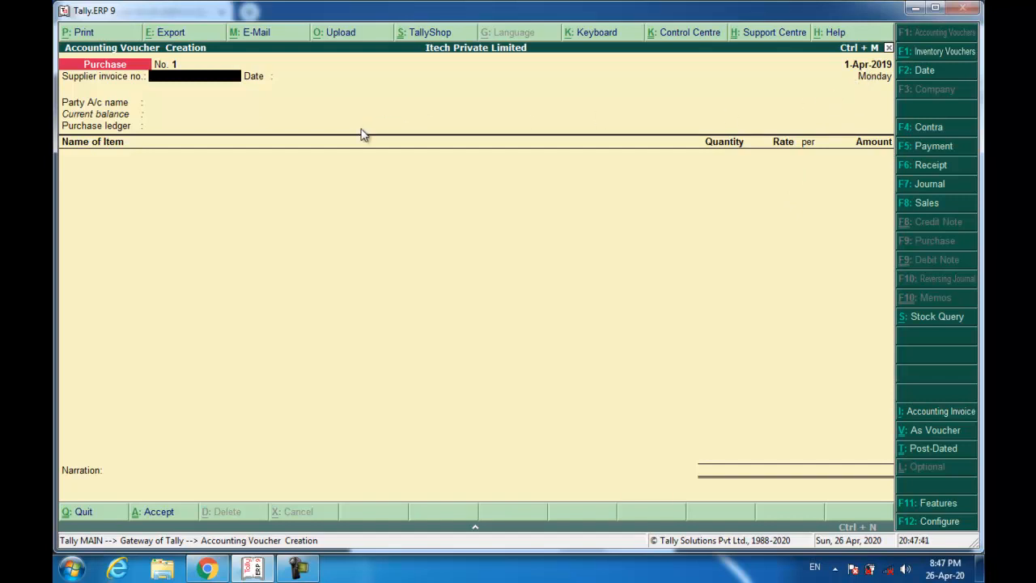
- Enter supplier invoice number VC/012/19-20 with the 1-Apr-2019 date
{"action": "type", "text": "VC/012/19-20"}
{"action": "key", "text": "Return"}
{"action": "key", "text": "Return"}
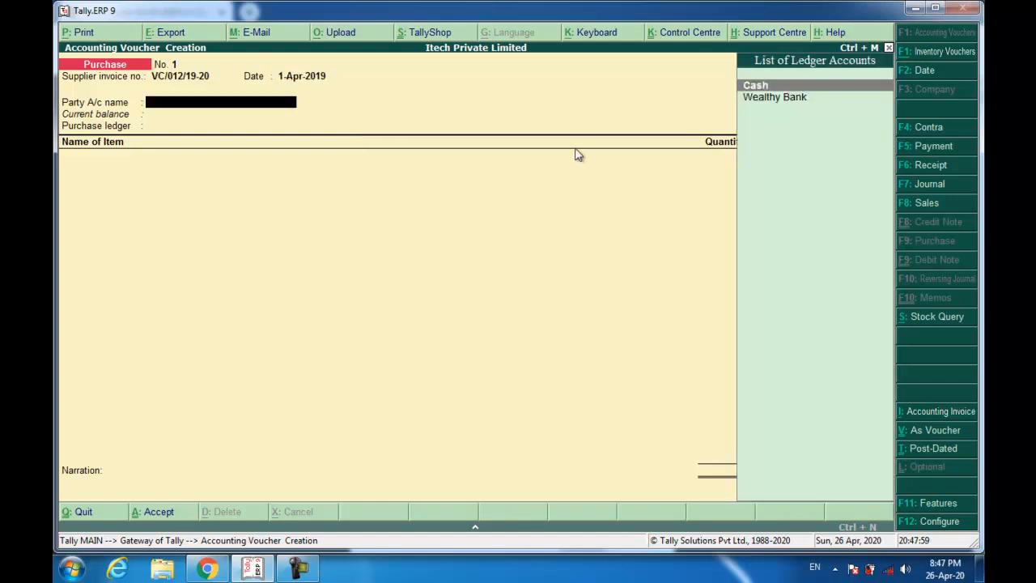
{"action": "key", "text": "alt+c"}
- Name the new ledger Vedant Computers and place it under Sundry Creditors
{"action": "type", "text": "V"}
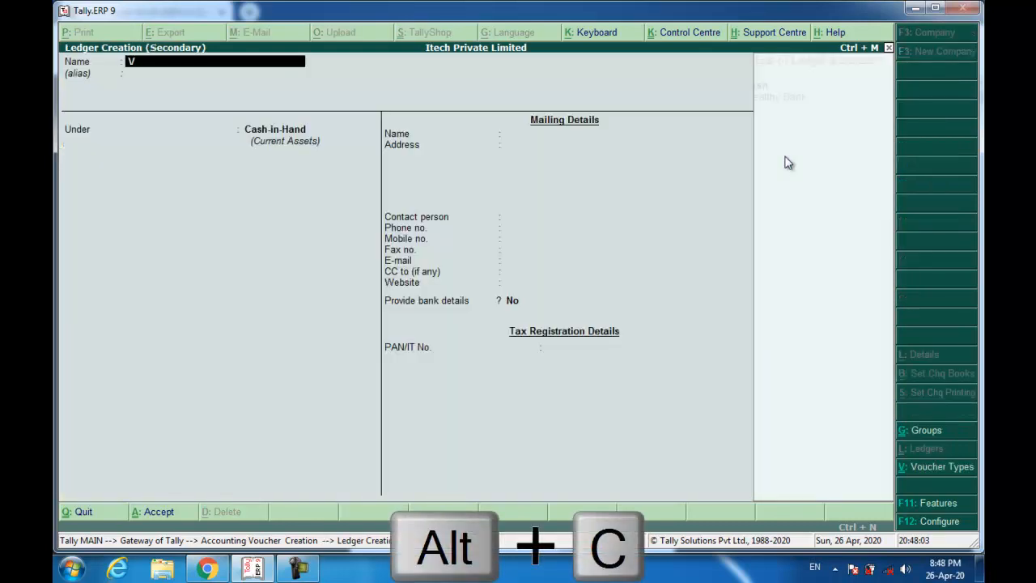
{"action": "type", "text": "edant Cpm"}
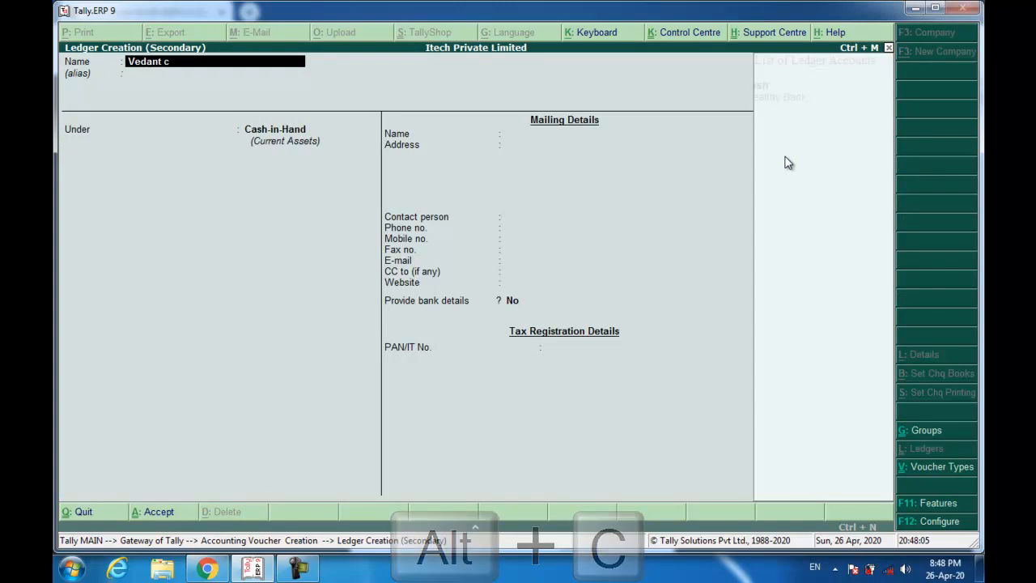
{"action": "key", "text": "BackSpace"}
{"action": "key", "text": "BackSpace"}
{"action": "key", "text": "BackSpace"}
{"action": "type", "text": "compute"}
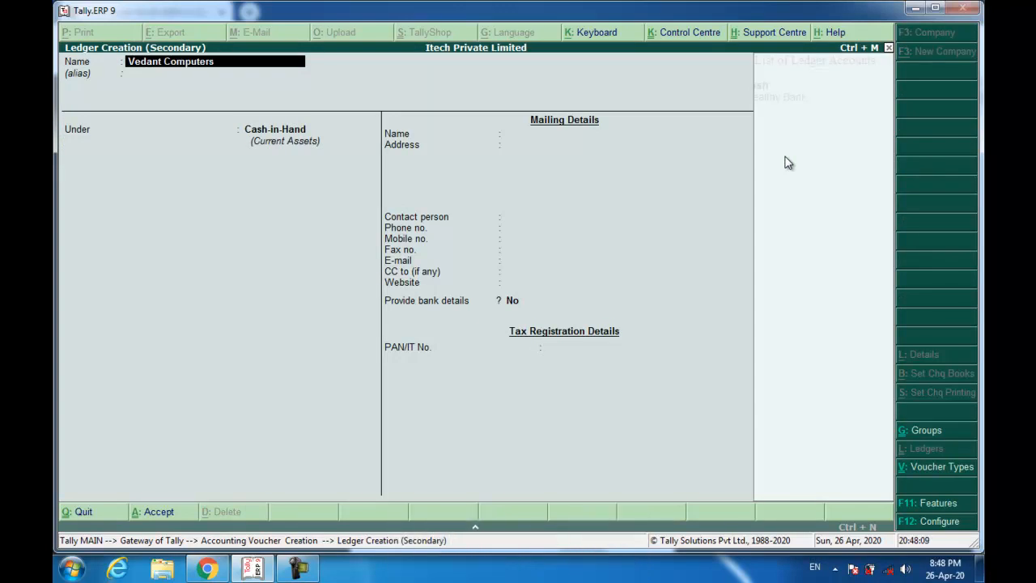
{"action": "key", "text": "Return"}
{"action": "key", "text": "Return"}
{"action": "type", "text": "Sund"}
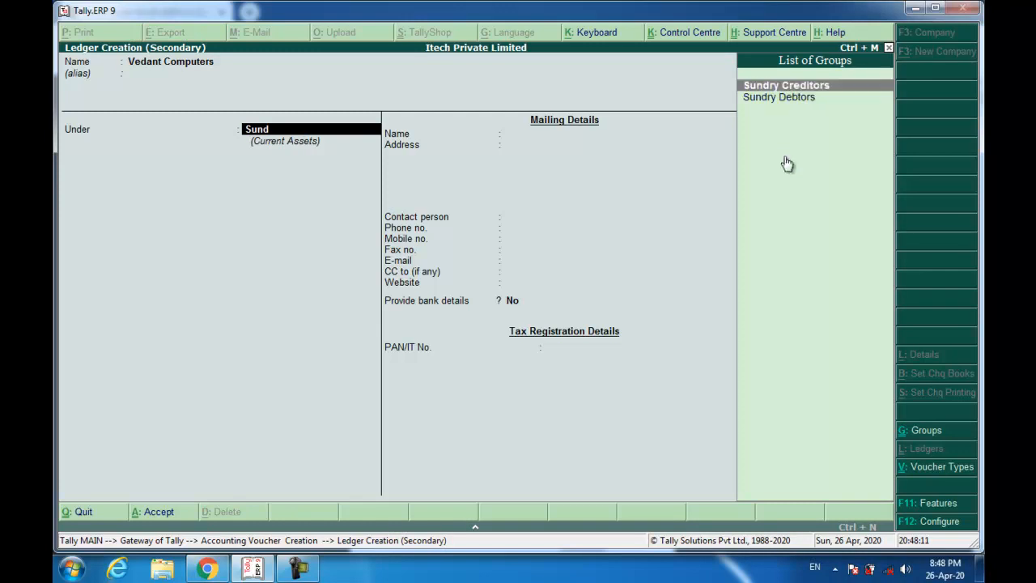
{"action": "key", "text": "Return"}
{"action": "key", "text": "Return"}
{"action": "key", "text": "Return"}
{"action": "key", "text": "Return"}
{"action": "key", "text": "Return"}
{"action": "key", "text": "Return"}
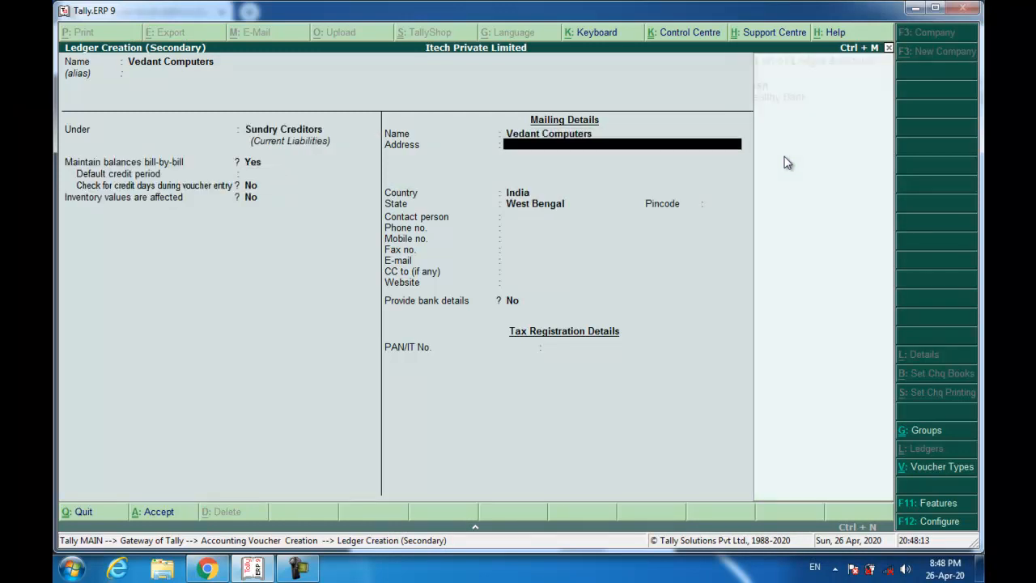
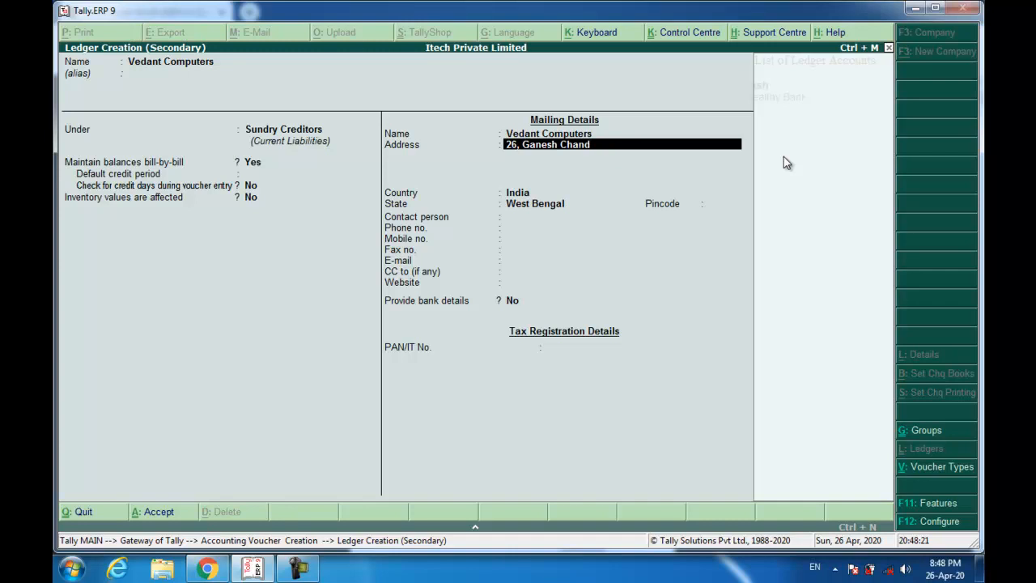
- Enter the supplier's two-line Kolkata address, keeping India as the country
{"action": "key", "text": "Return"}
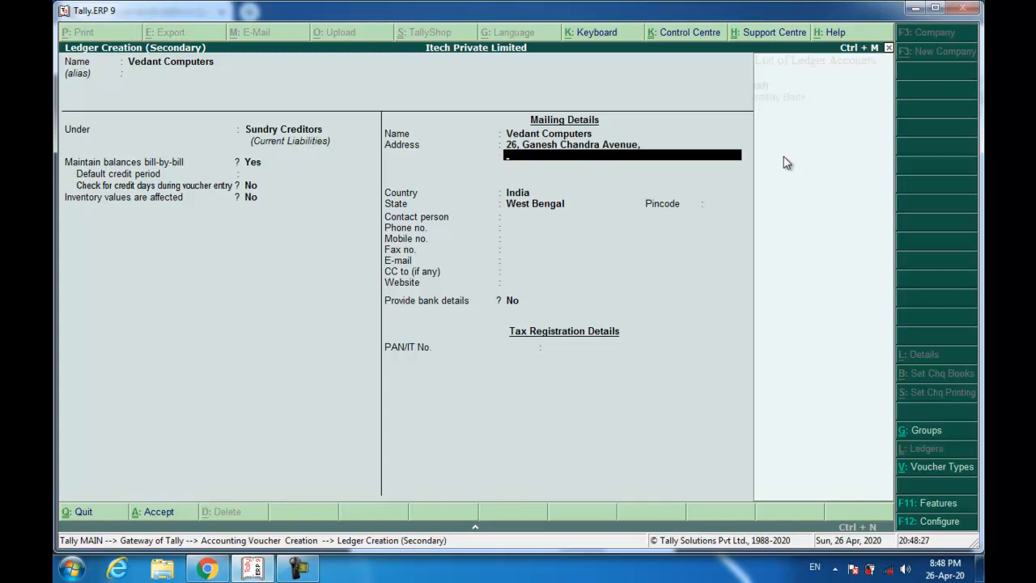
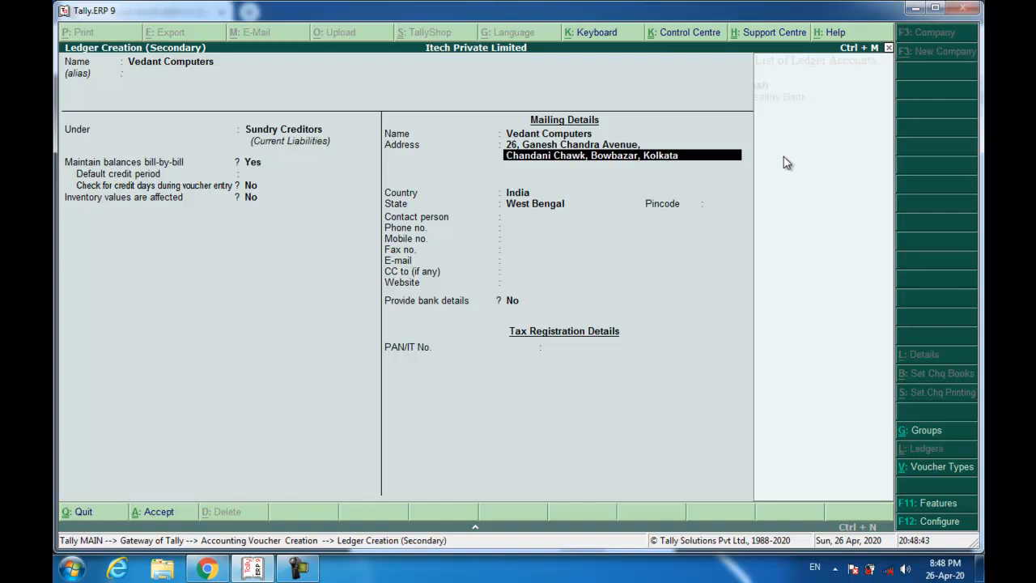
{"action": "key", "text": "Return"}
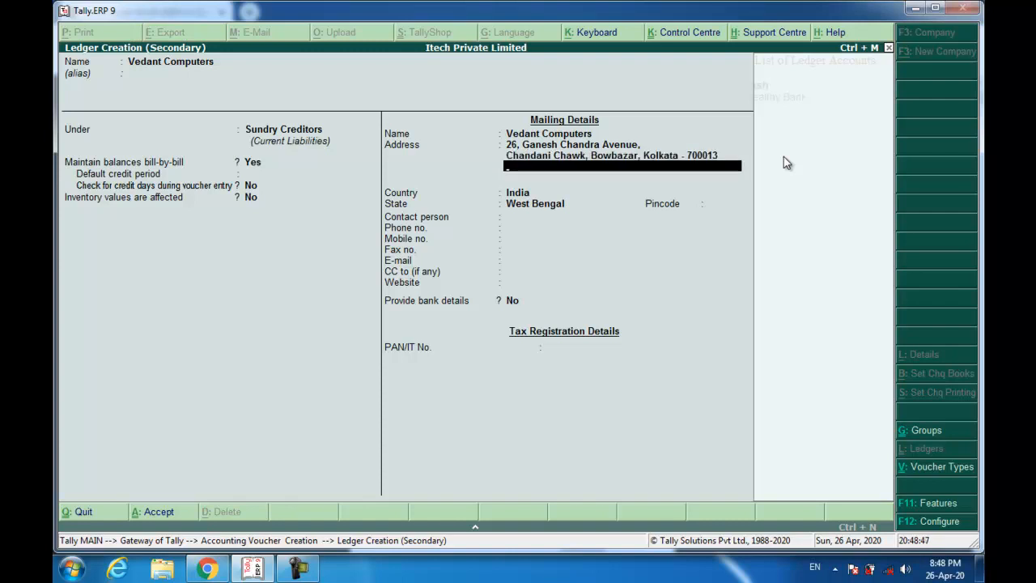
{"action": "key", "text": "Return"}
- Add the supplier's pincode and phone number, then save the Vedant Computers ledger
{"action": "key", "text": "Return"}
{"action": "key", "text": "Return"}
{"action": "type", "text": "700013"}
{"action": "key", "text": "Return"}
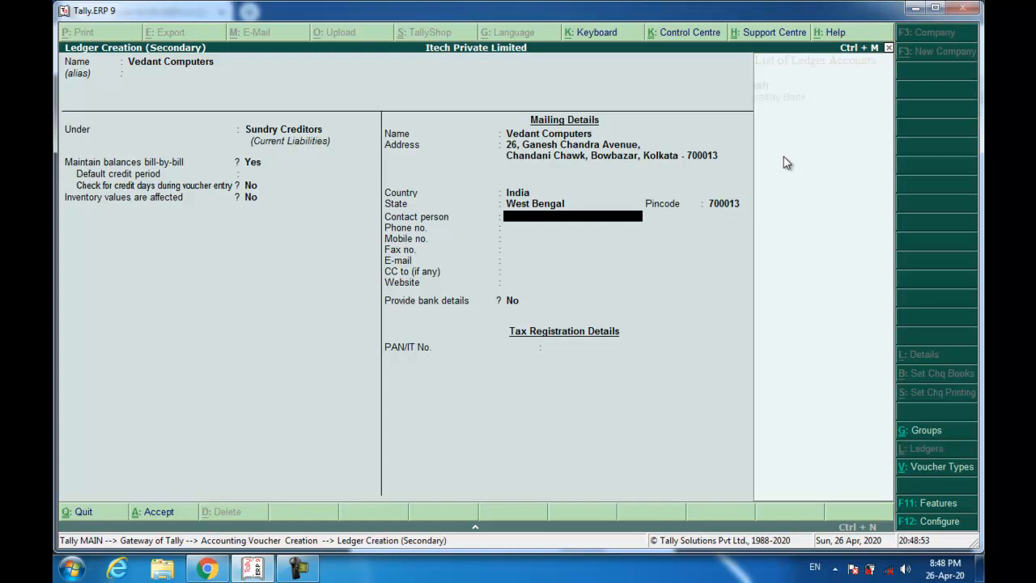
{"action": "key", "text": "Return"}
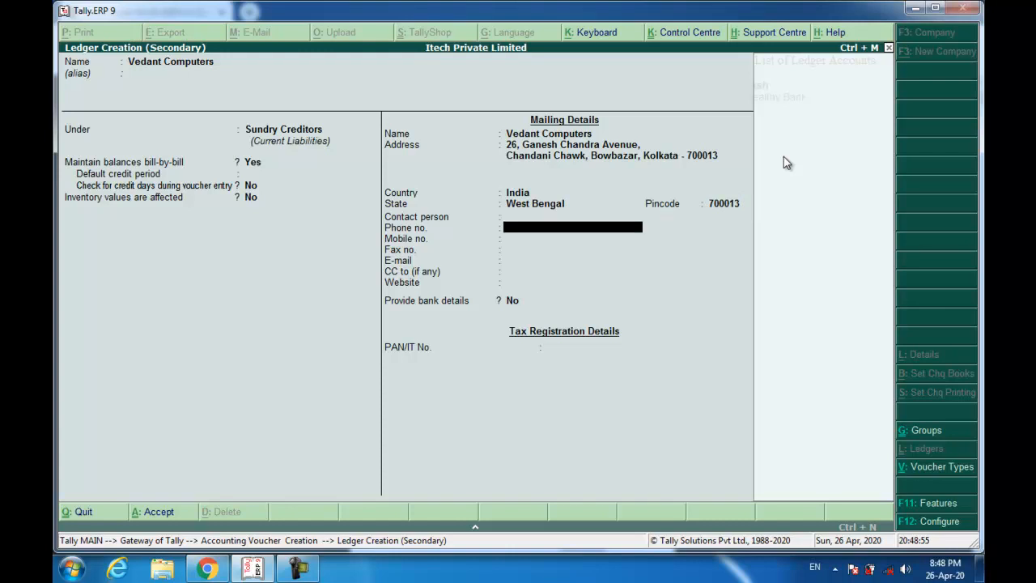
{"action": "key", "text": "Return"}
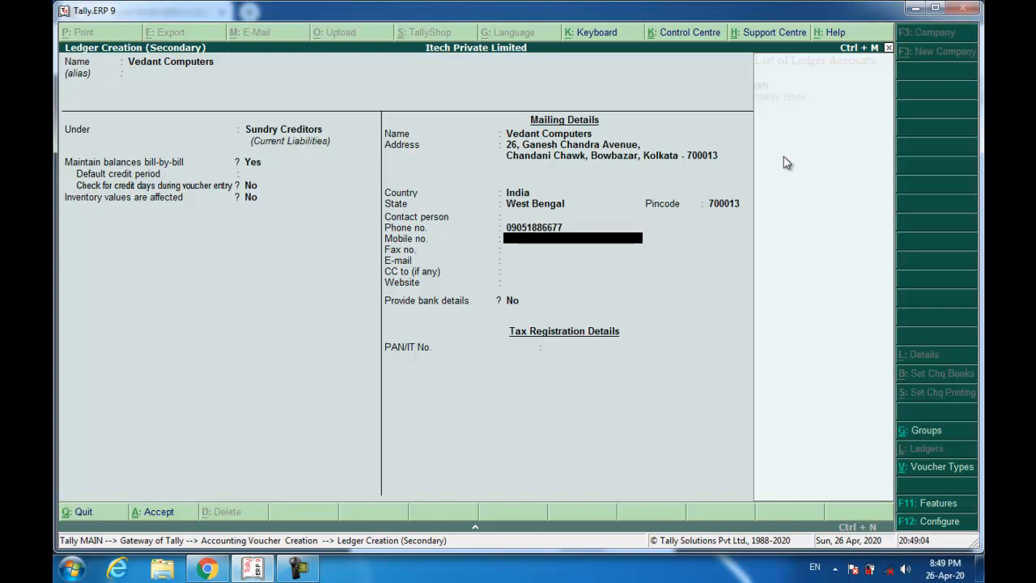
{"action": "key", "text": "Return"}
{"action": "key", "text": "Return"}
{"action": "key", "text": "Return"}
{"action": "key", "text": "Return"}
{"action": "key", "text": "Return"}
{"action": "key", "text": "Return"}
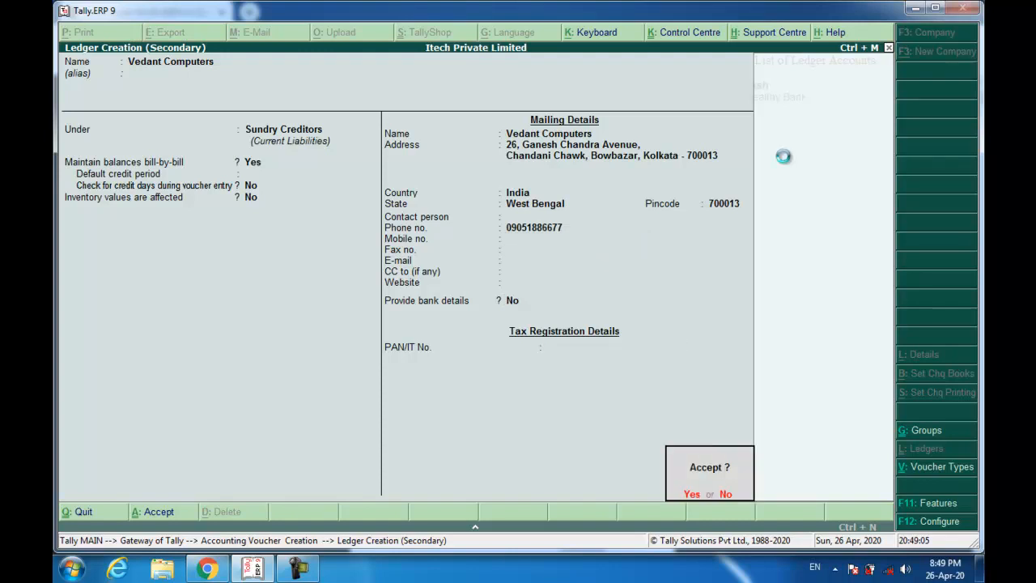
{"action": "key", "text": "Return"}
{"action": "key", "text": "Return"}
{"action": "key", "text": "Return"}
{"action": "key", "text": "Return"}
{"action": "key", "text": "Return"}
{"action": "key", "text": "Return"}
{"action": "key", "text": "Return"}
{"action": "key", "text": "Return"}
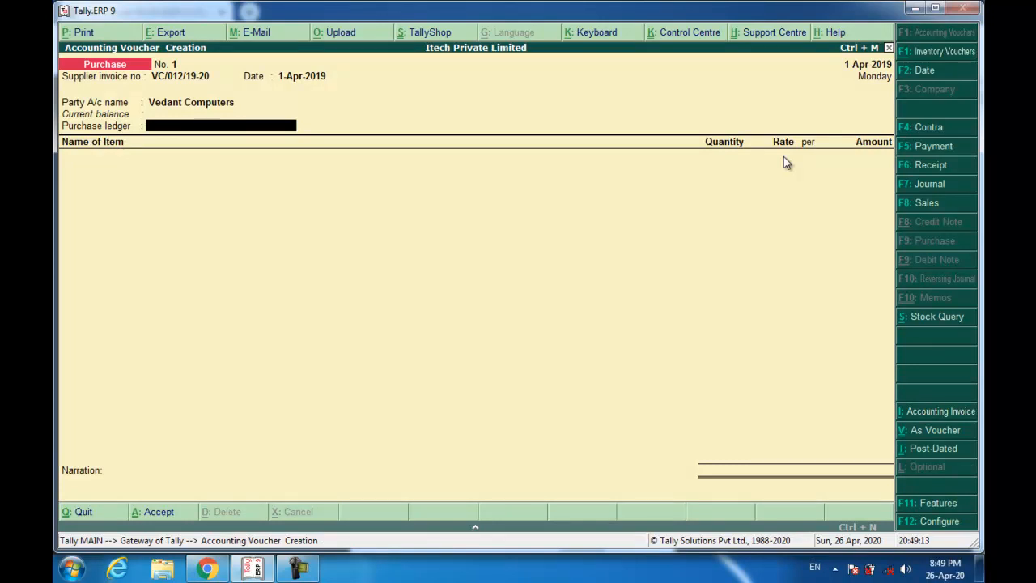
- Create a ledger named Purchase under Purchase Accounts for the voucher
{"action": "key", "text": "alt+c"}
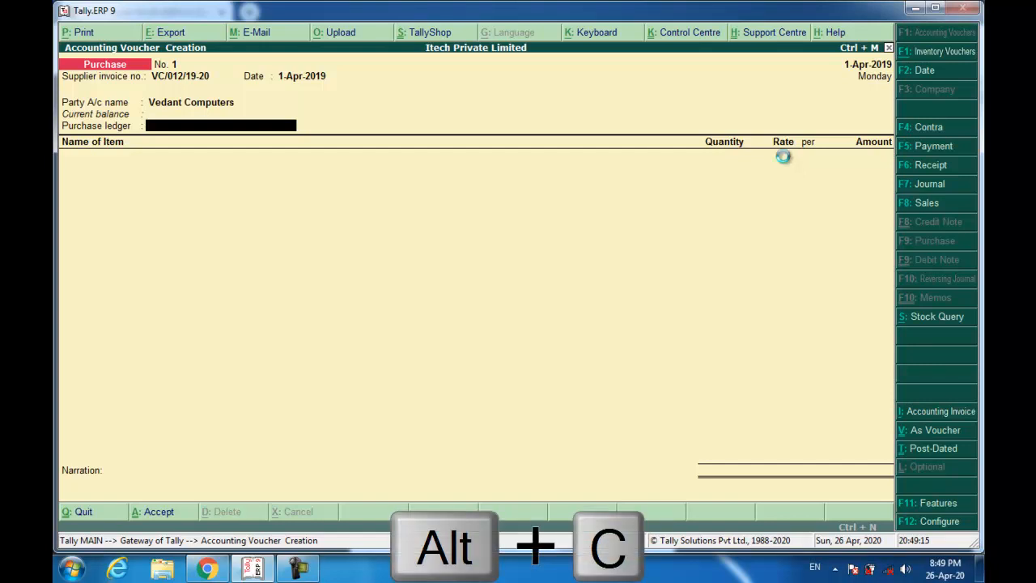
{"action": "type", "text": "Purchase"}
{"action": "key", "text": "Return"}
{"action": "type", "text": "Pur"}
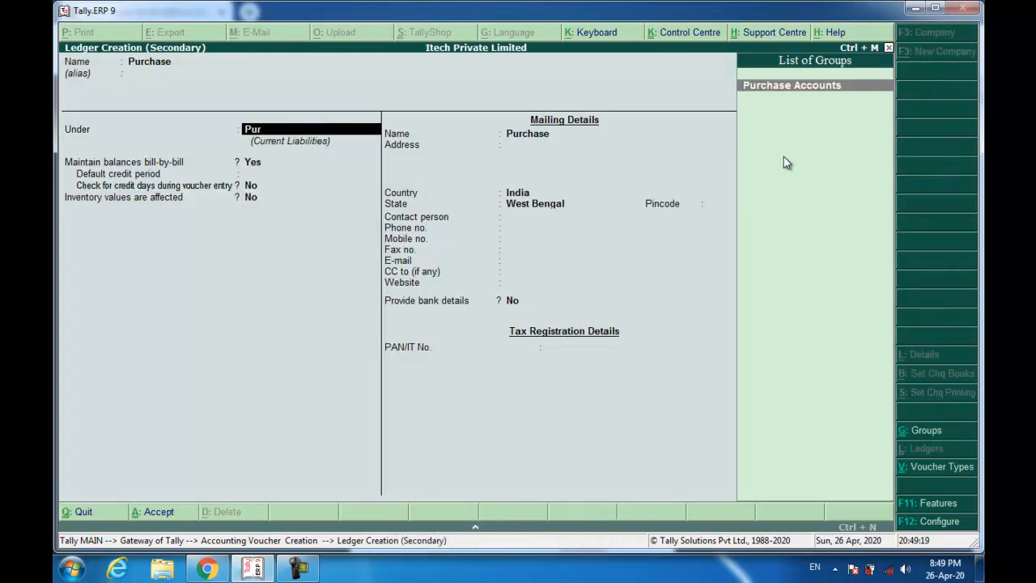
{"action": "key", "text": "Return"}
{"action": "key", "text": "Return"}
{"action": "key", "text": "Return"}
{"action": "key", "text": "Return"}
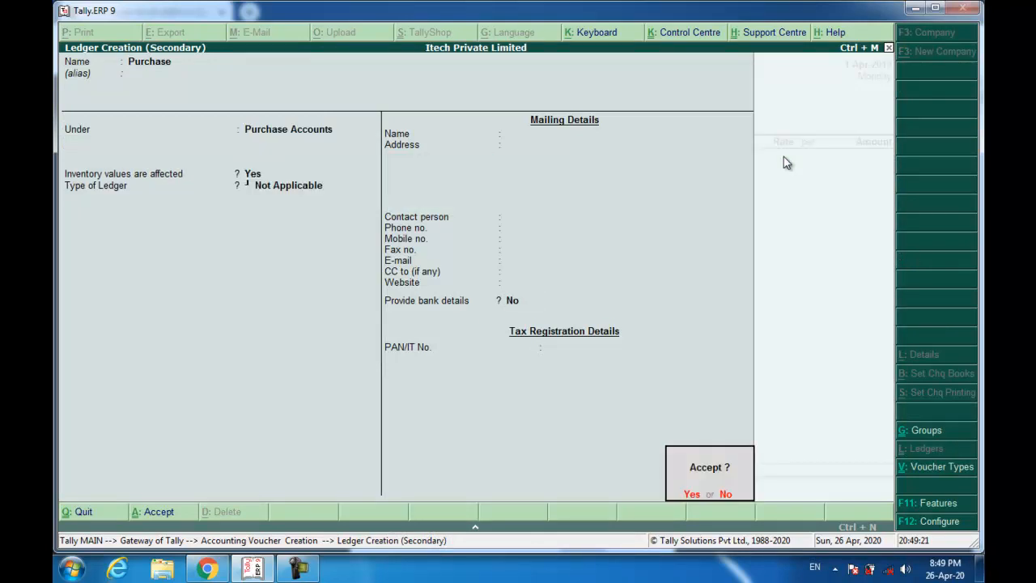
{"action": "key", "text": "Return"}
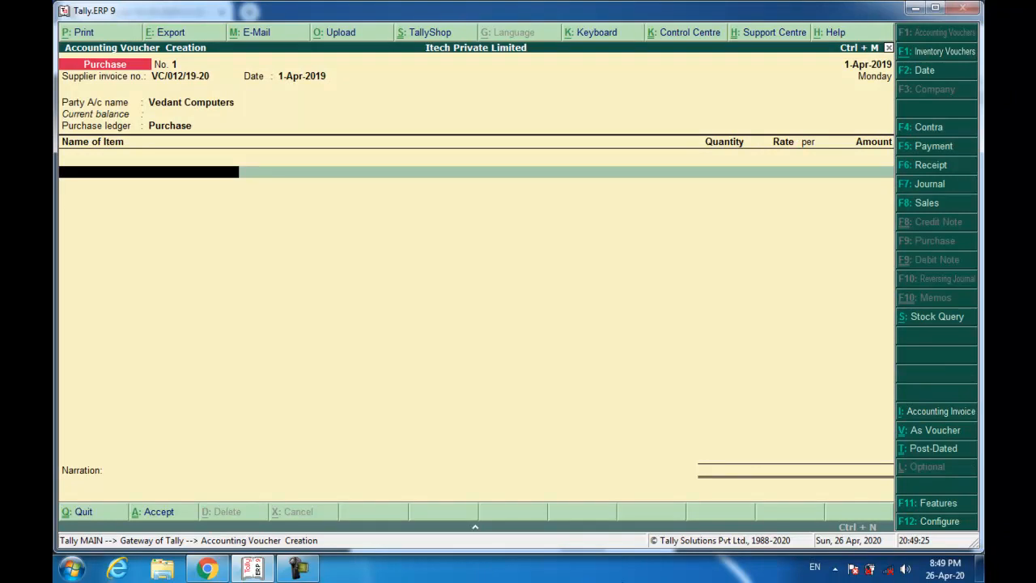
- Check the supplier's invoice PDF before adding the stock item
{"action": "left_click", "coordinate": [207, 570]}
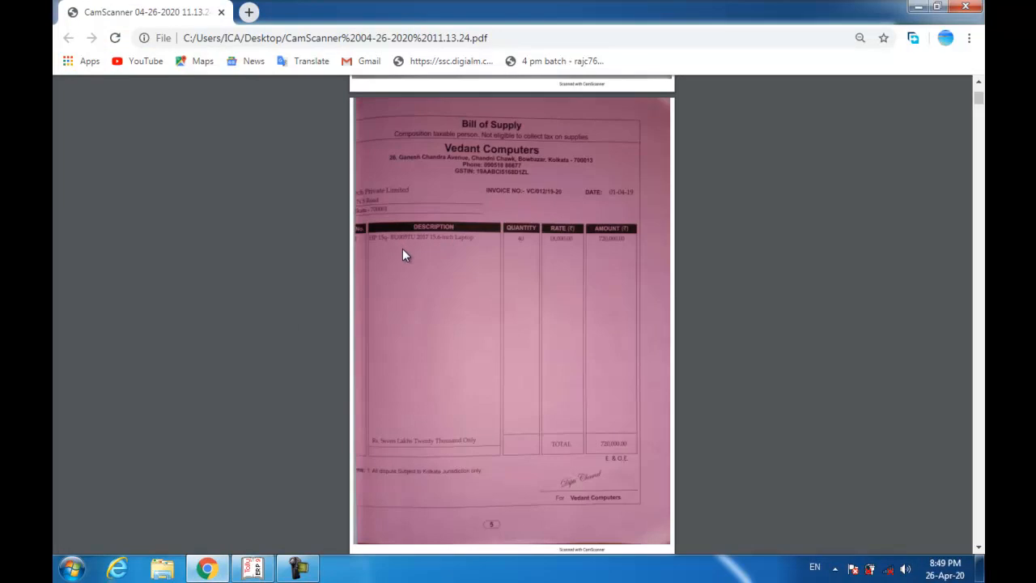
{"action": "key", "text": "alt+Tab"}
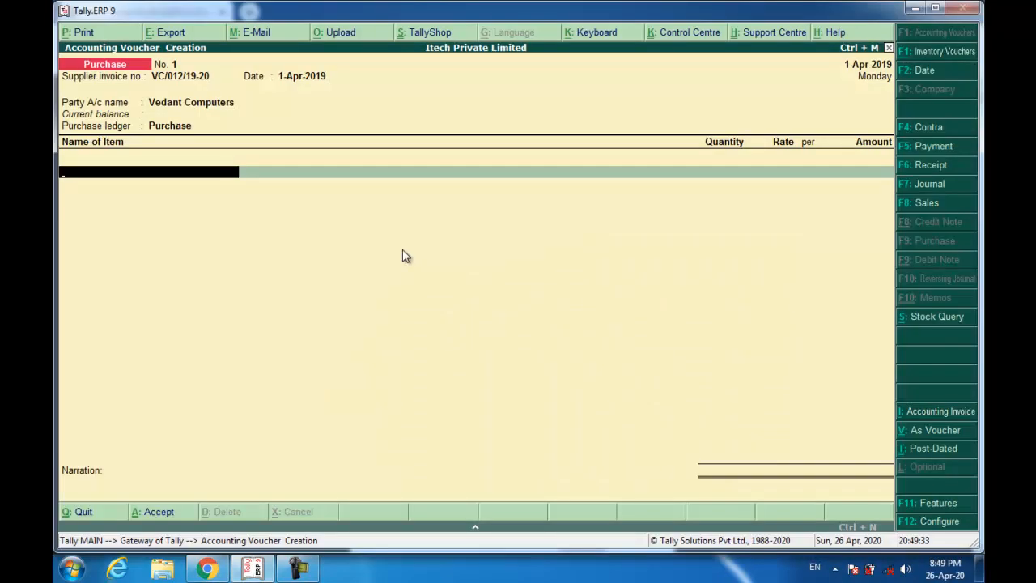
{"action": "key", "text": "alt+c"}
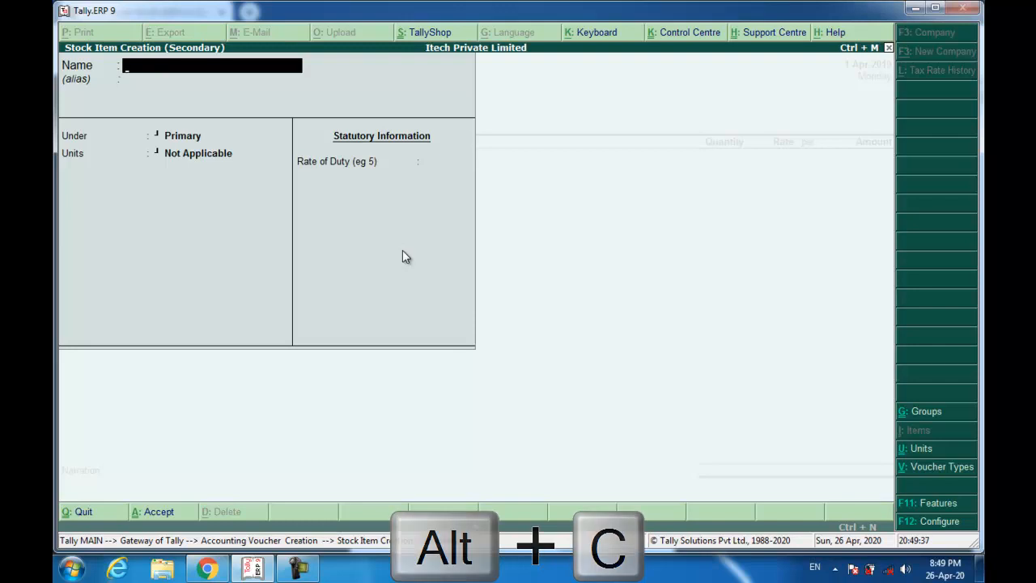
- Name the stock item 'HP 15q- BU05TU 2017 15.6 -inch Laptop' under Primary
{"action": "type", "text": "HP"}
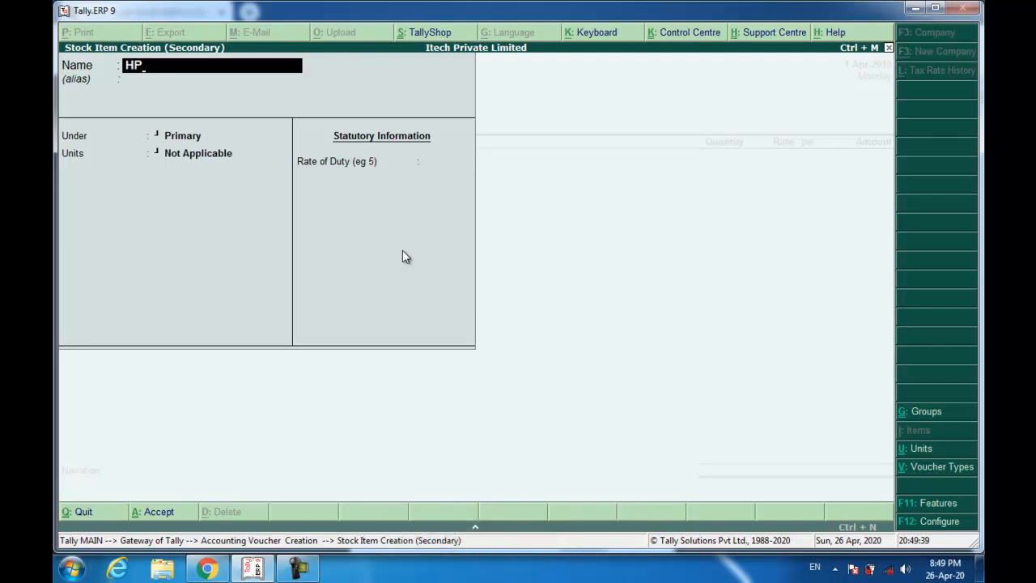
{"action": "type", "text": " 15q- BU05TU"}
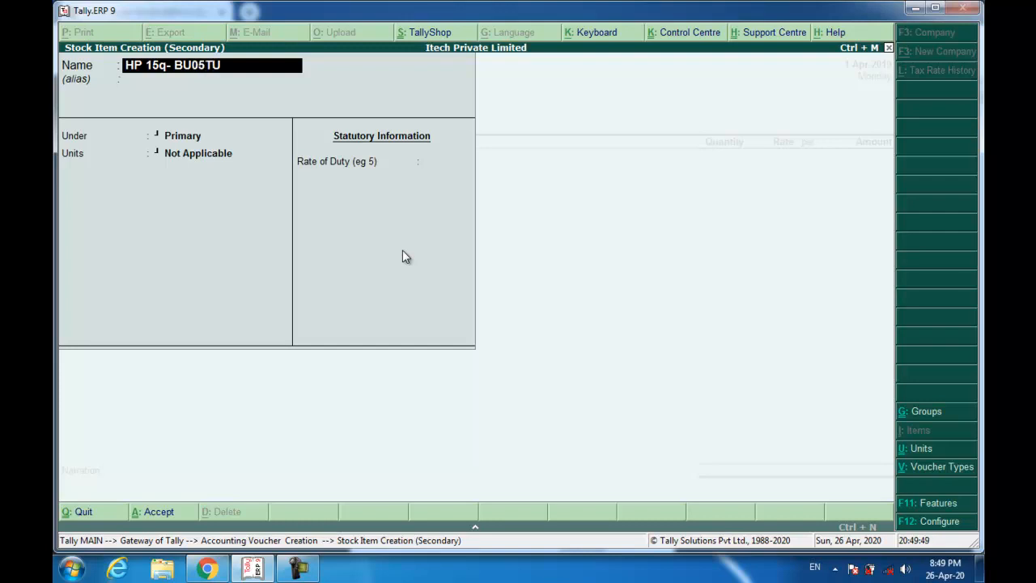
{"action": "type", "text": " 2017 15.6 inc"}
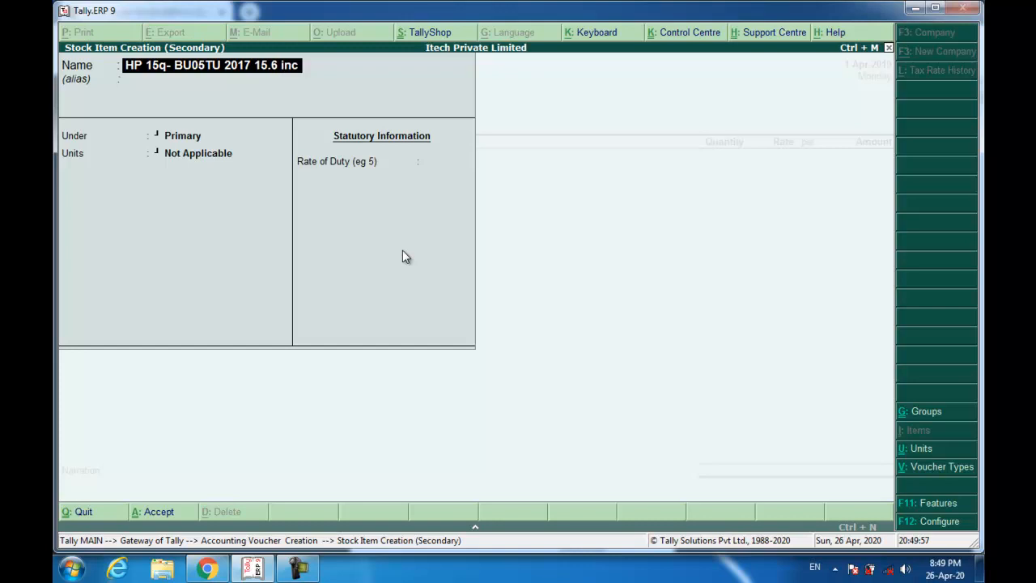
{"action": "key", "text": "BackSpace"}
{"action": "key", "text": "BackSpace"}
{"action": "key", "text": "BackSpace"}
{"action": "type", "text": "-inch"}
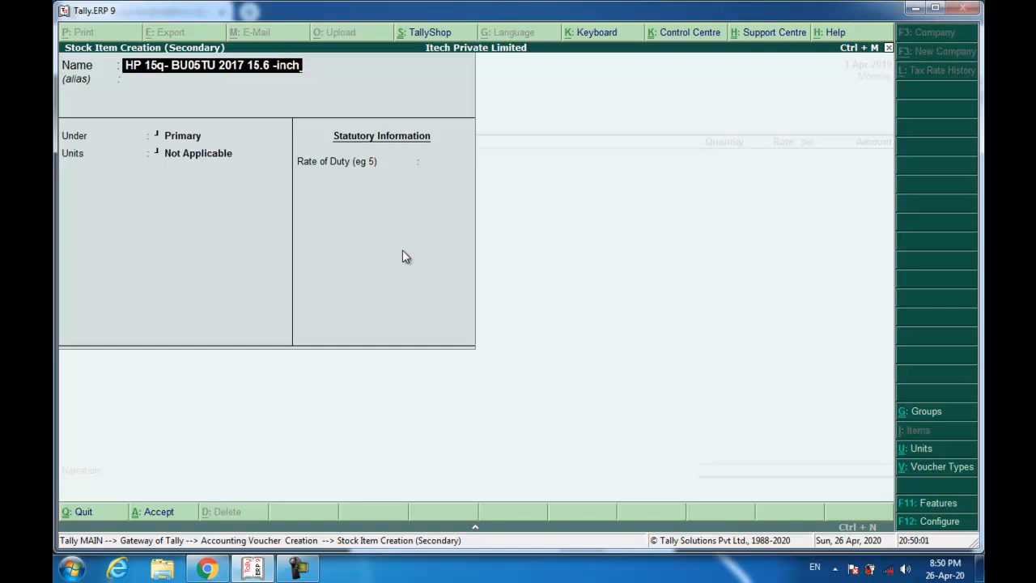
{"action": "type", "text": " Lapto"}
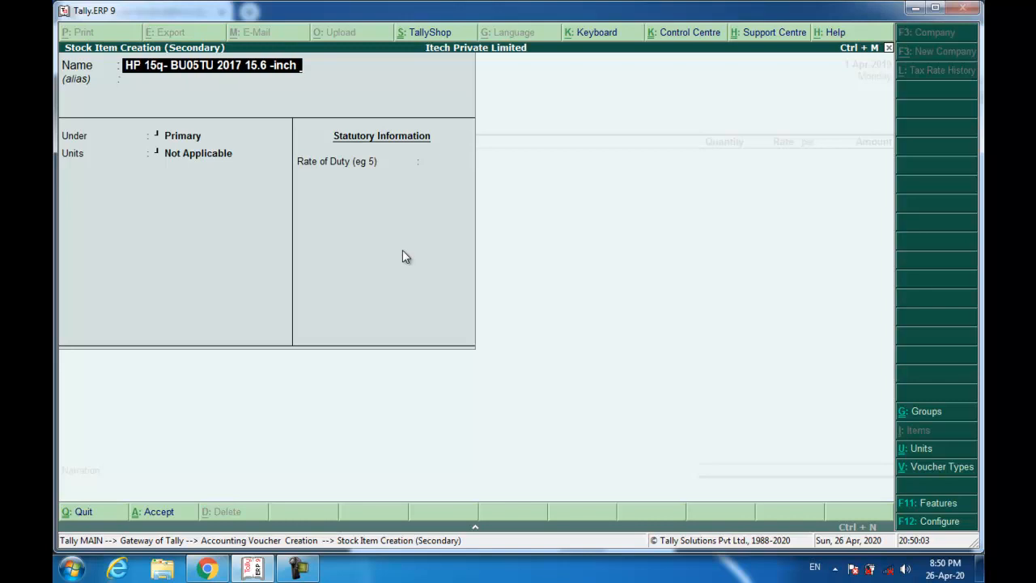
{"action": "type", "text": "p"}
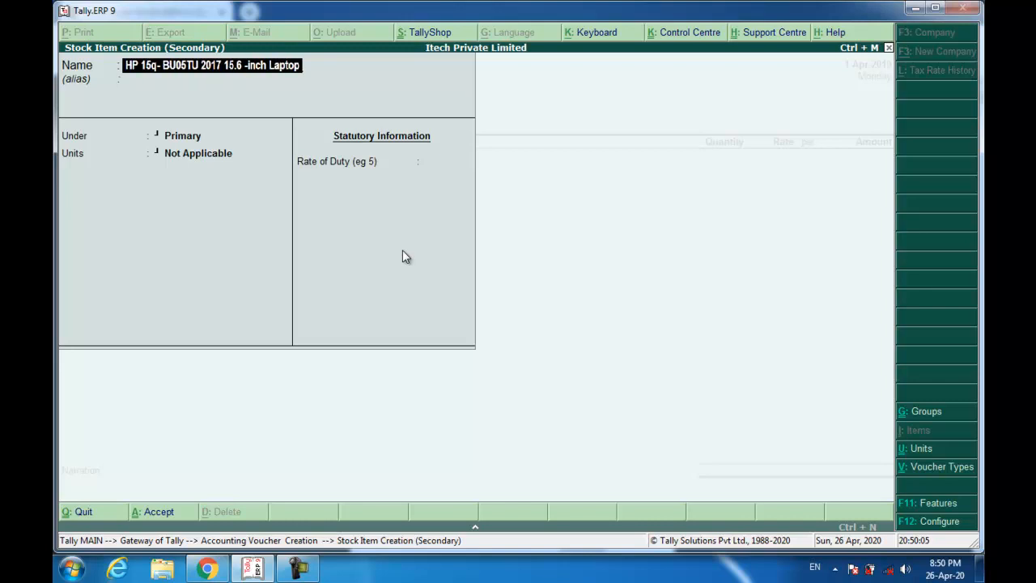
{"action": "key", "text": "Return"}
{"action": "key", "text": "Return"}
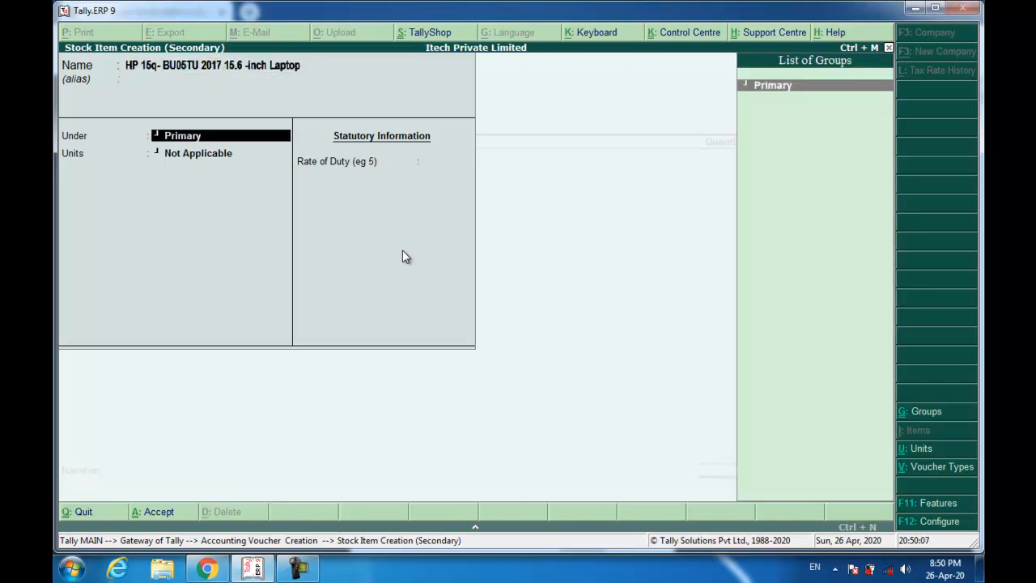
{"action": "key", "text": "Return"}
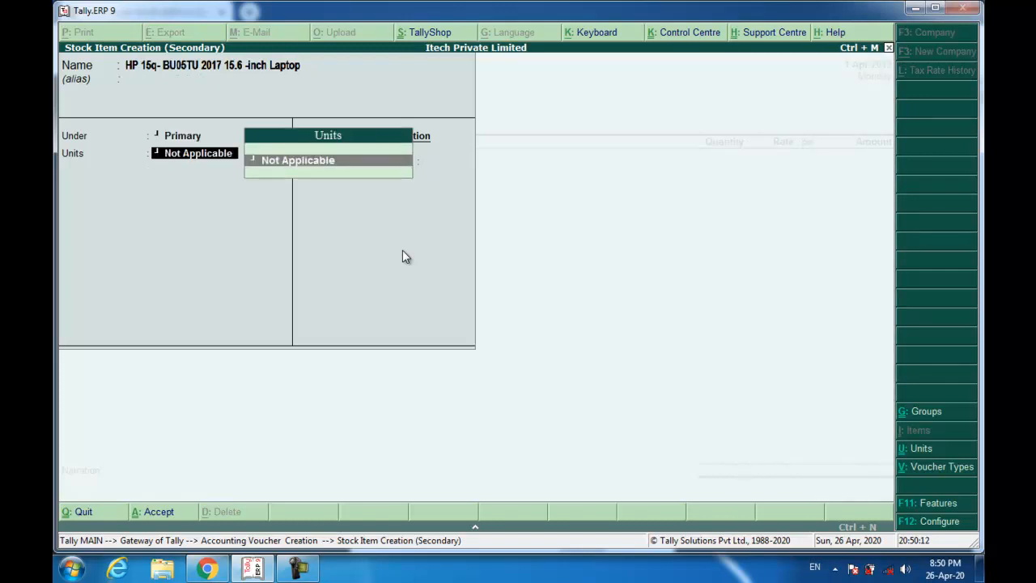
- Create the Pcs unit of measure and save the stock item
{"action": "key", "text": "alt+c"}
{"action": "type", "text": "Pcs"}
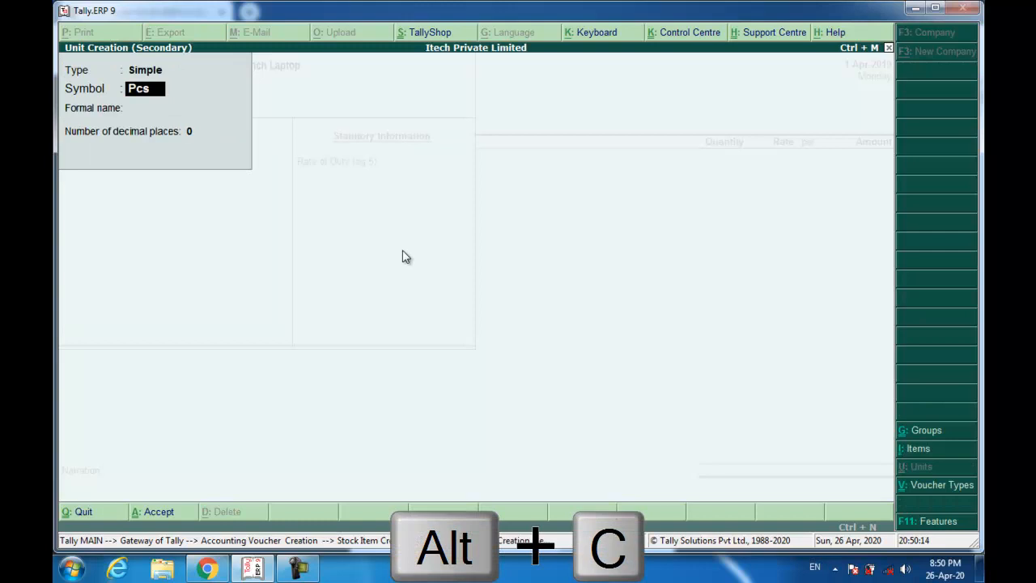
{"action": "key", "text": "Return"}
{"action": "key", "text": "Return"}
{"action": "key", "text": "Return"}
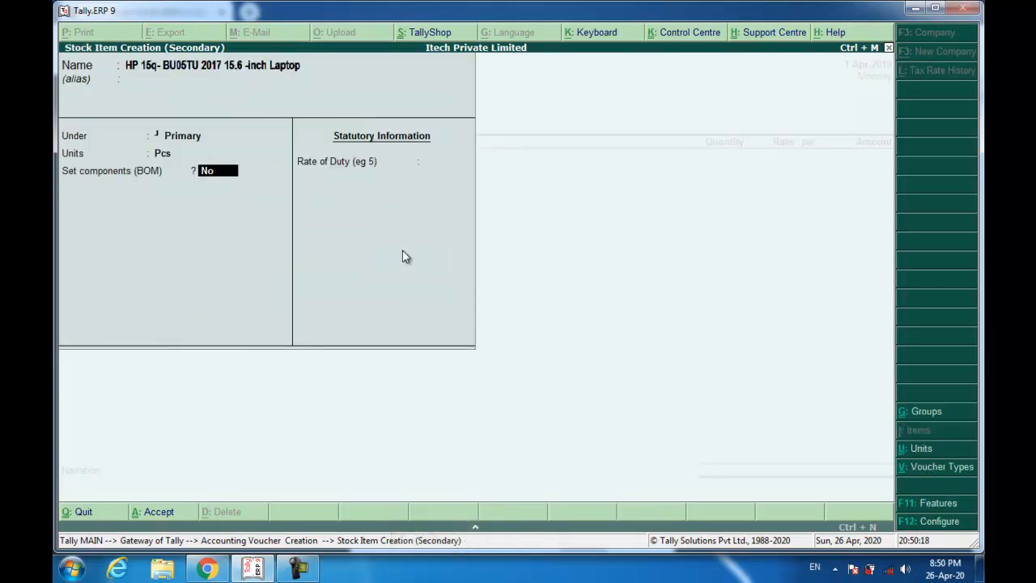
{"action": "key", "text": "Return"}
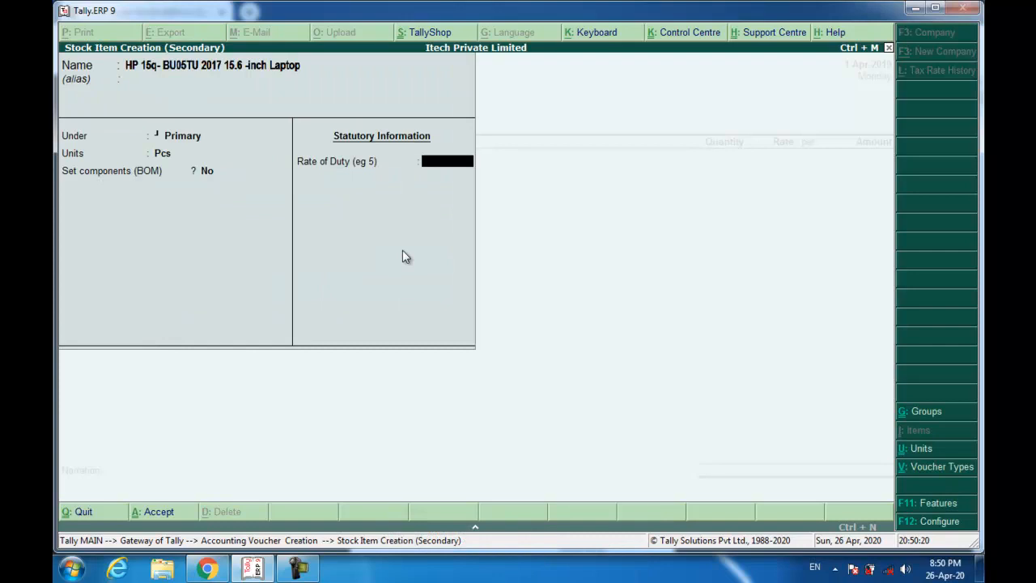
{"action": "key", "text": "Return"}
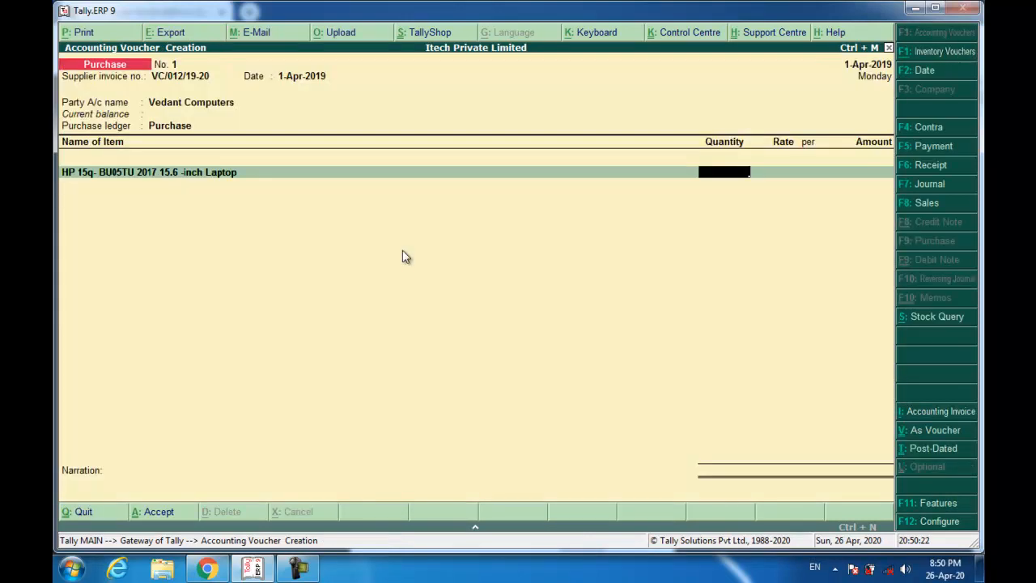
- Enter 40 Pcs at 18,000 (7,20,000 total) and book it as a new bill reference
{"action": "type", "text": "40"}
{"action": "key", "text": "Return"}
{"action": "type", "text": "18,000"}
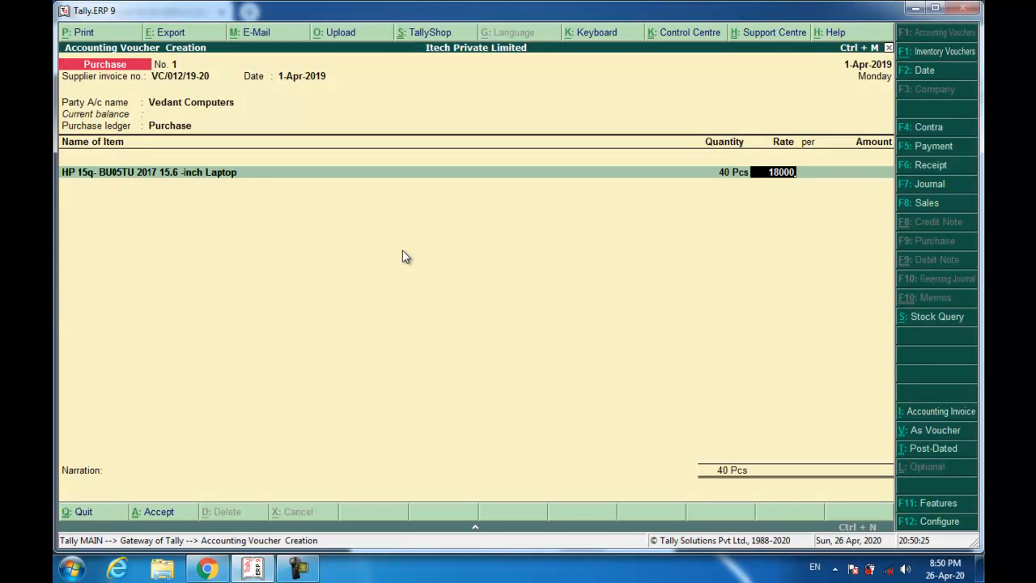
{"action": "key", "text": "Return"}
{"action": "key", "text": "Return"}
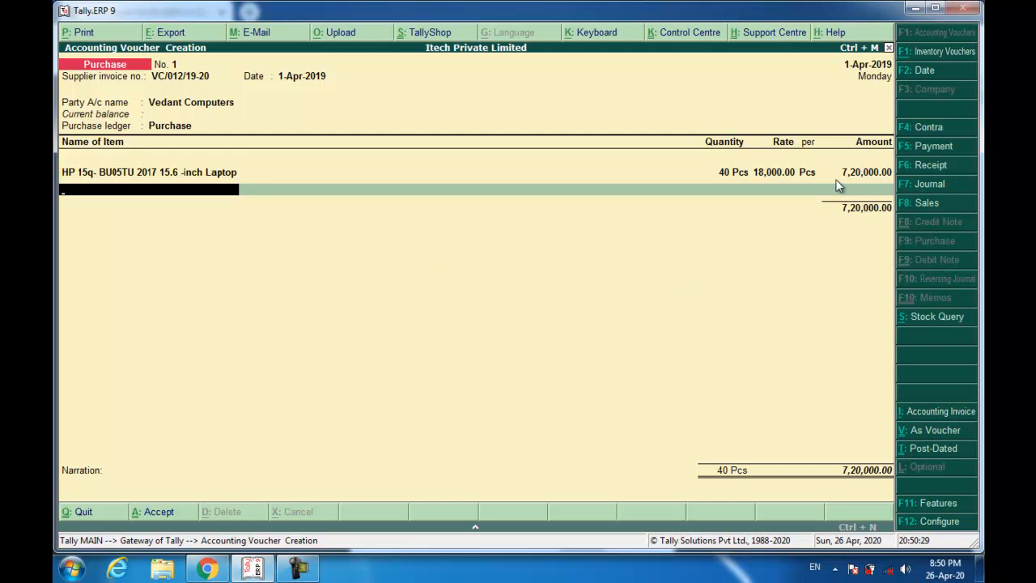
{"action": "key", "text": "Return"}
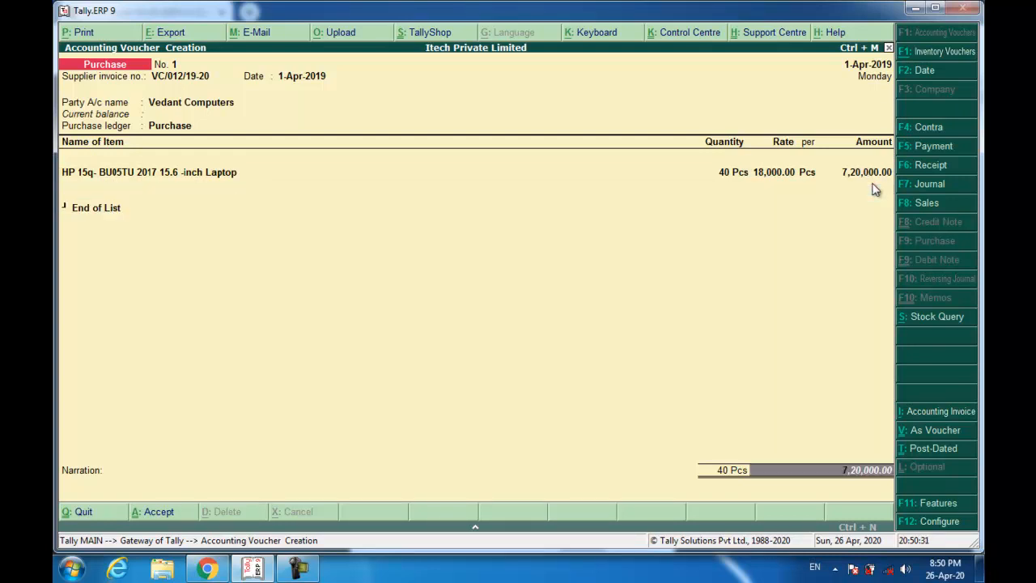
{"action": "key", "text": "Return"}
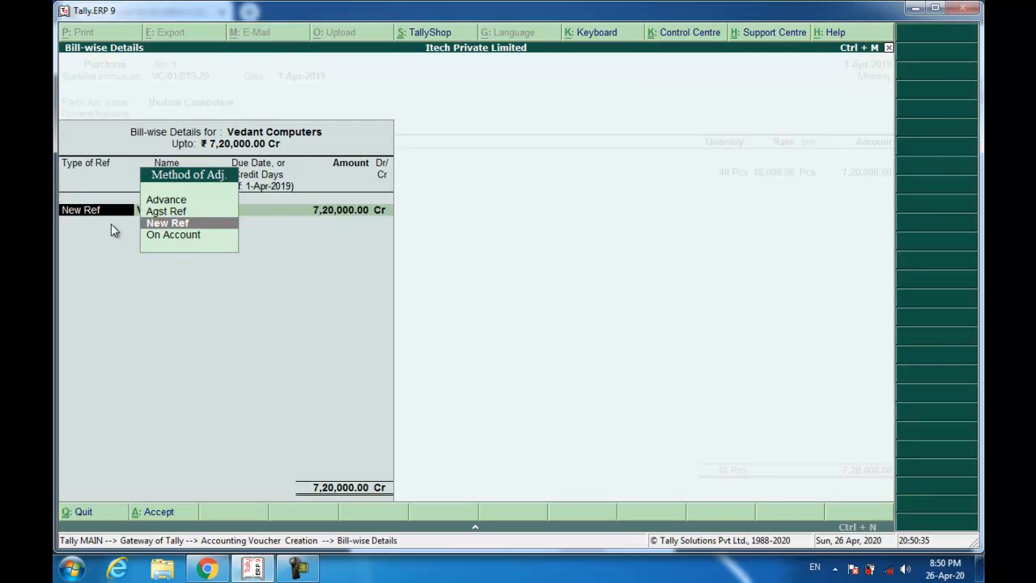
{"action": "key", "text": "Return"}
{"action": "key", "text": "Return"}
{"action": "key", "text": "Return"}
{"action": "key", "text": "Return"}
{"action": "key", "text": "Return"}
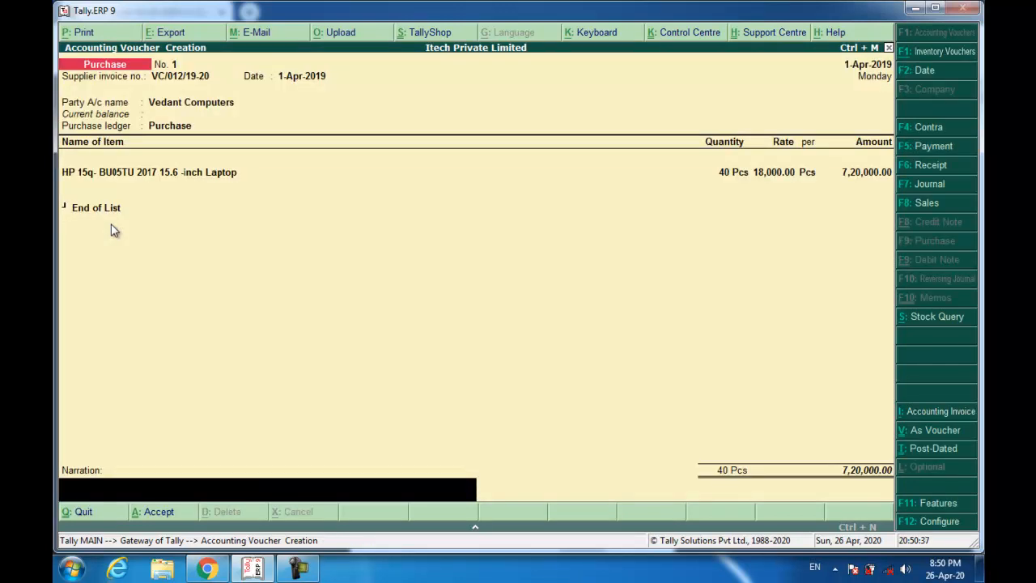
- Add the goods-purchased narration and save purchase voucher No. 1
{"action": "type", "text": "Bieng Goods purha"}
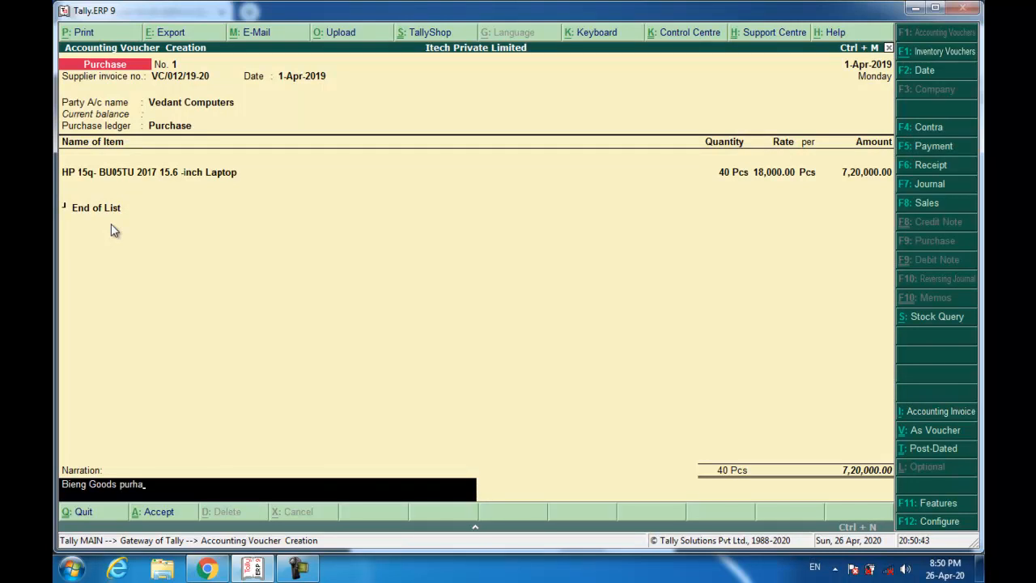
{"action": "key", "text": "BackSpace"}
{"action": "key", "text": "BackSpace"}
{"action": "key", "text": "BackSpace"}
{"action": "key", "text": "BackSpace"}
{"action": "key", "text": "BackSpace"}
{"action": "type", "text": "Purchased"}
{"action": "key", "text": "Return"}
{"action": "key", "text": "Return"}
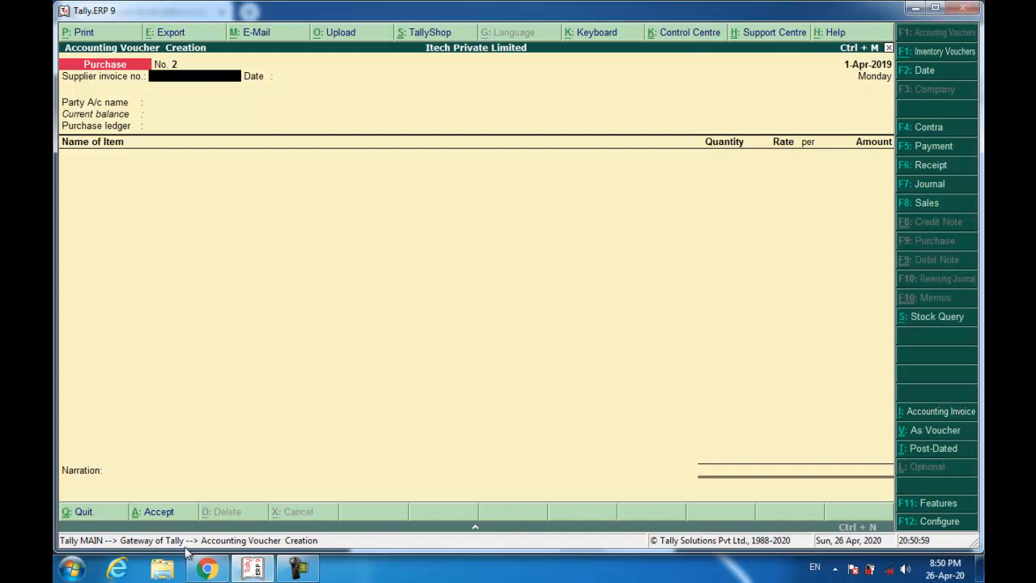
{"action": "left_click", "coordinate": [206, 569]}
- Scroll the PDF to review the 7,20,000 cheque to Vedant Computers, then return to Tally
{"action": "scroll", "coordinate": [364, 402], "scroll_direction": "down", "scroll_amount": 10}
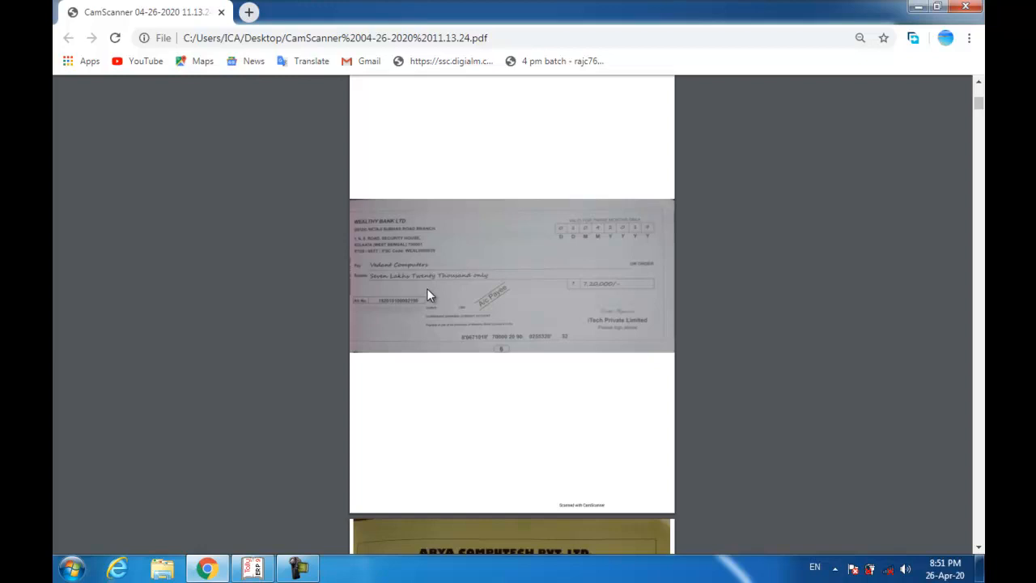
{"action": "scroll", "coordinate": [427, 293], "scroll_direction": "up", "scroll_amount": 4}
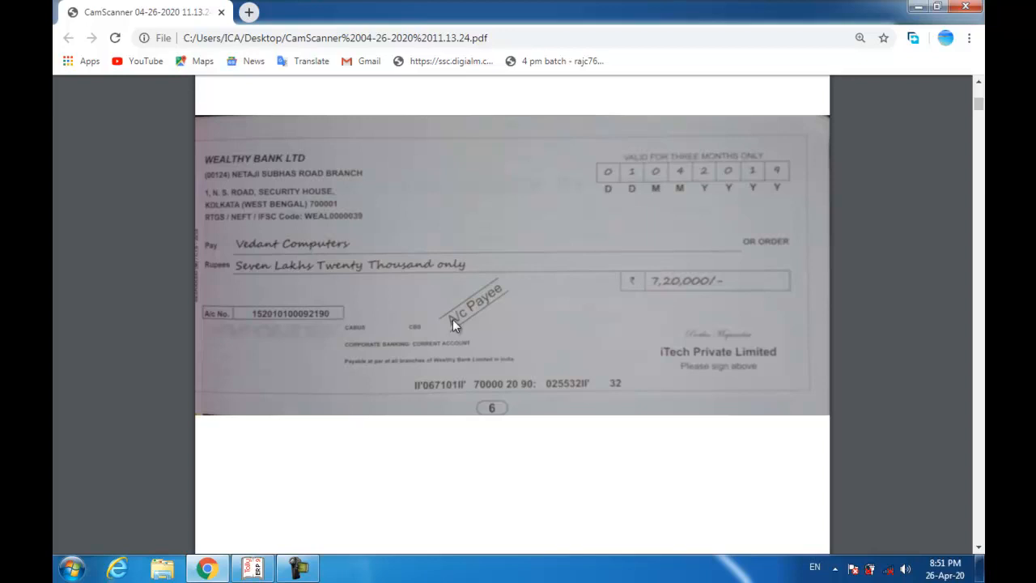
{"action": "key", "text": "alt+Tab"}
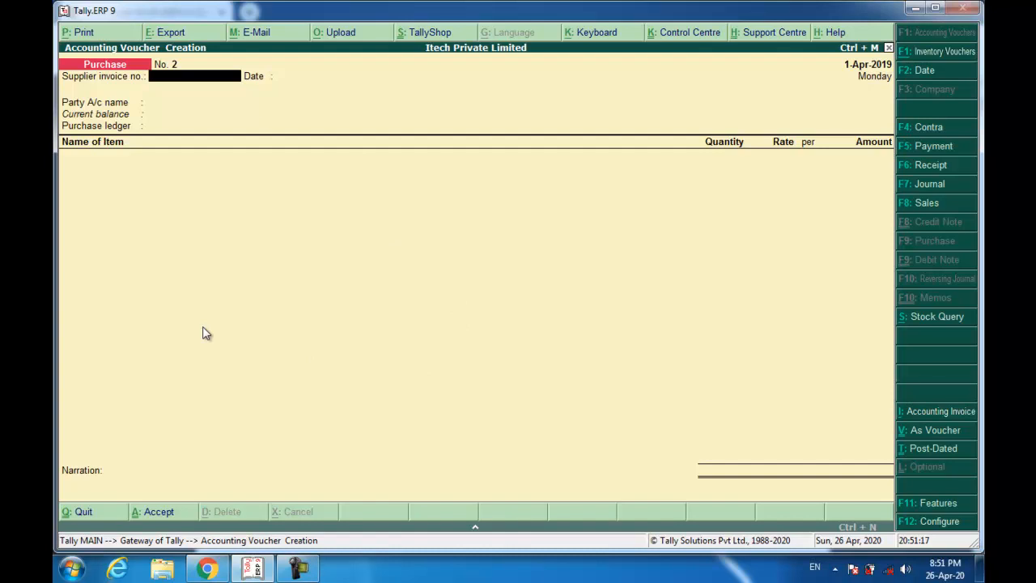
- Debit Vedant Computers 7,20,000 in a Payment voucher against bill VC/012/19-20
{"action": "key", "text": "F5"}
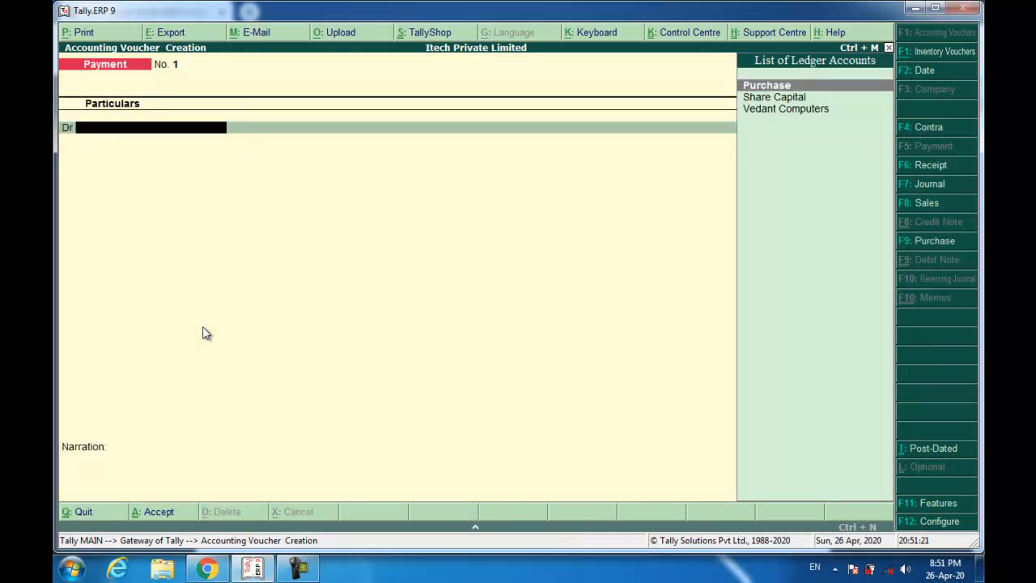
{"action": "type", "text": "Veda"}
{"action": "key", "text": "Return"}
{"action": "type", "text": "72,00,000"}
{"action": "key", "text": "Return"}
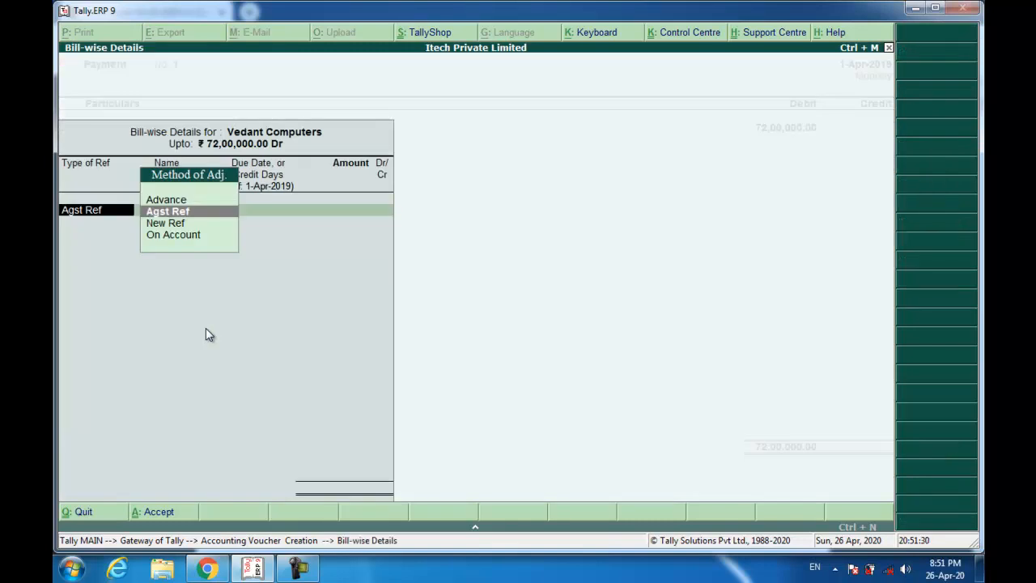
{"action": "key", "text": "Escape"}
{"action": "type", "text": "720000"}
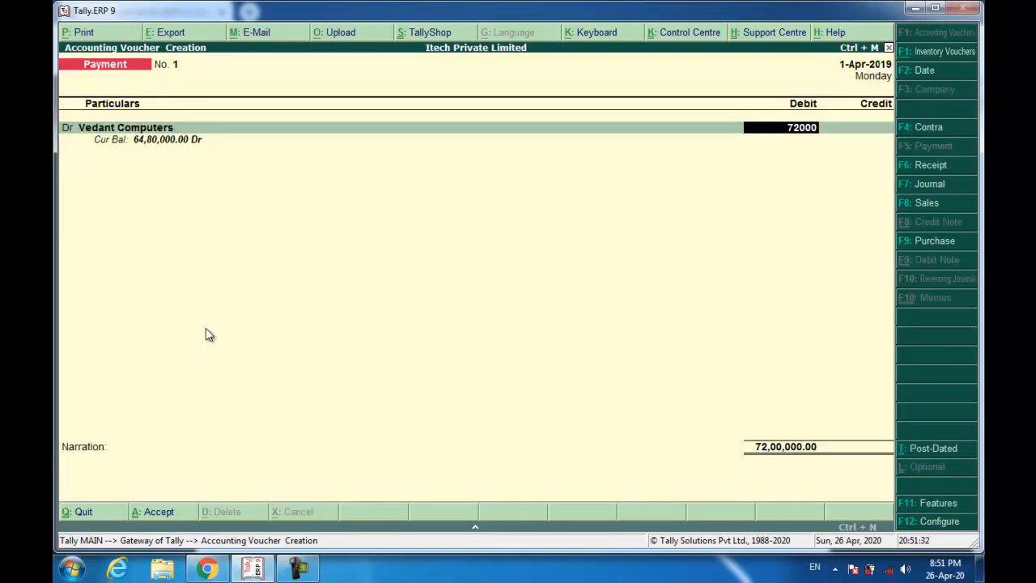
{"action": "key", "text": "Return"}
{"action": "key", "text": "Return"}
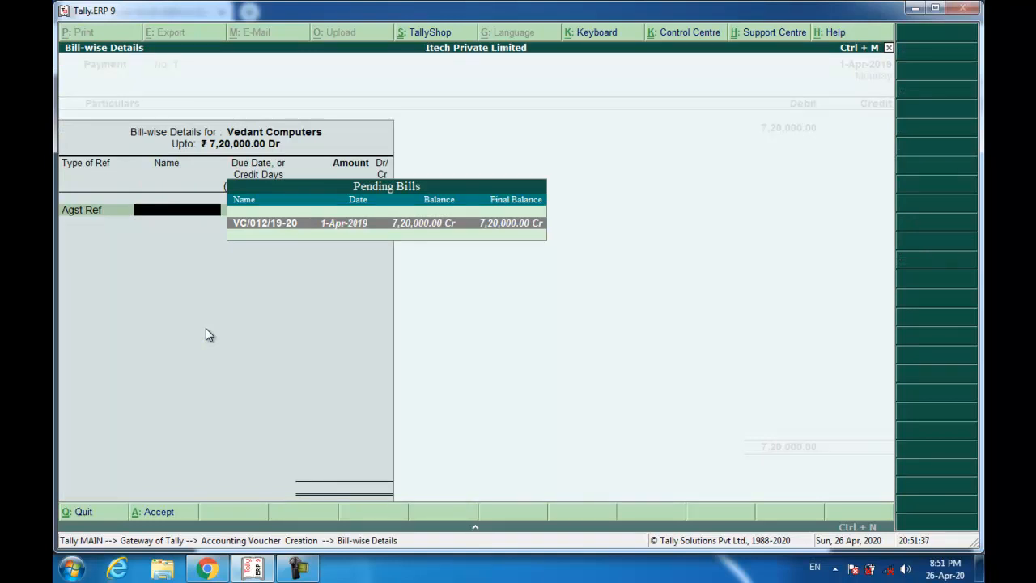
{"action": "key", "text": "Return"}
{"action": "key", "text": "Return"}
{"action": "key", "text": "Return"}
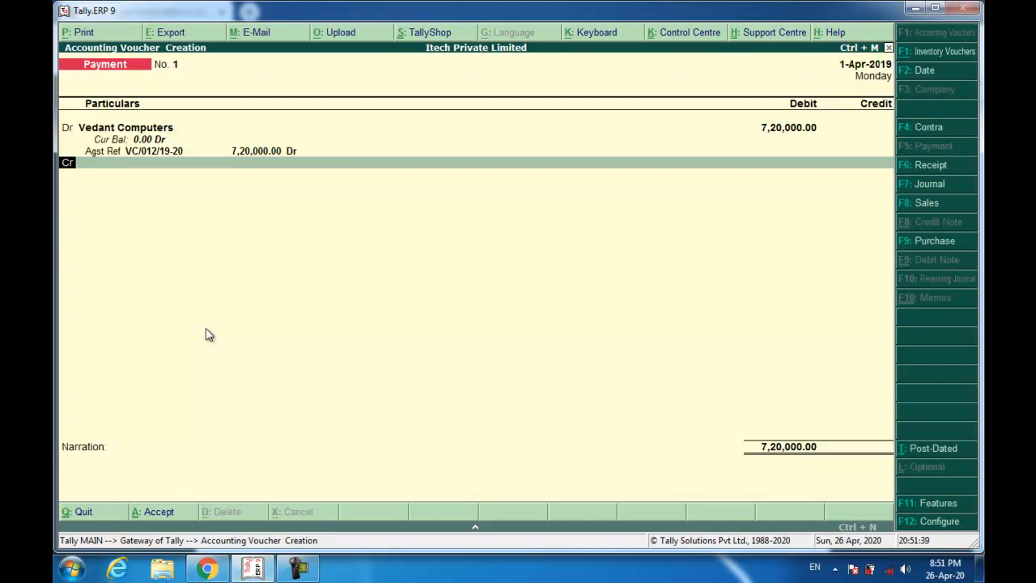
{"action": "key", "text": "Return"}
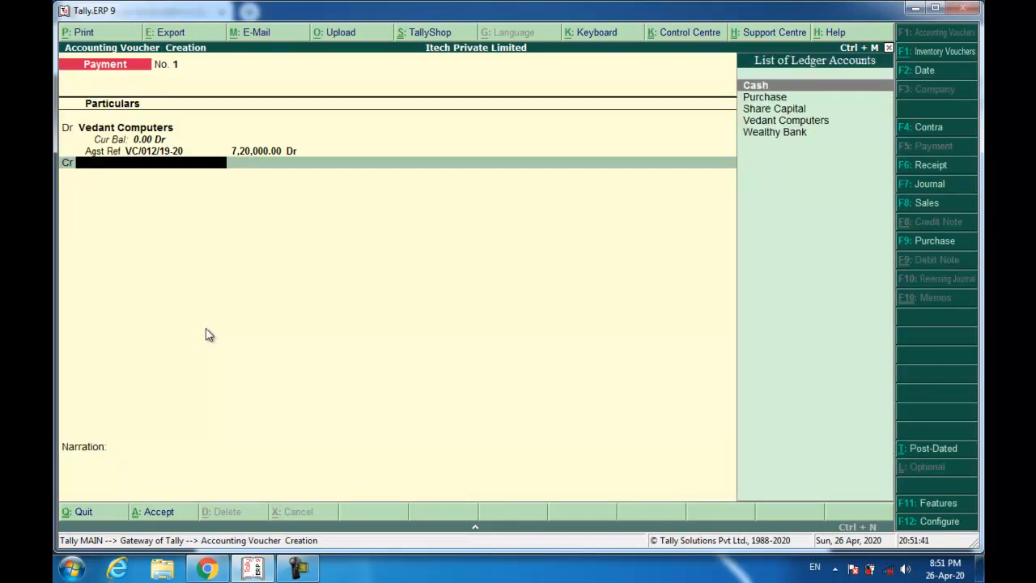
- Credit Wealthy Bank with 7,20,000.00 to reach its bank allocation
{"action": "key", "text": "Down"}
{"action": "key", "text": "Down"}
{"action": "key", "text": "Down"}
{"action": "key", "text": "Down"}
{"action": "key", "text": "Return"}
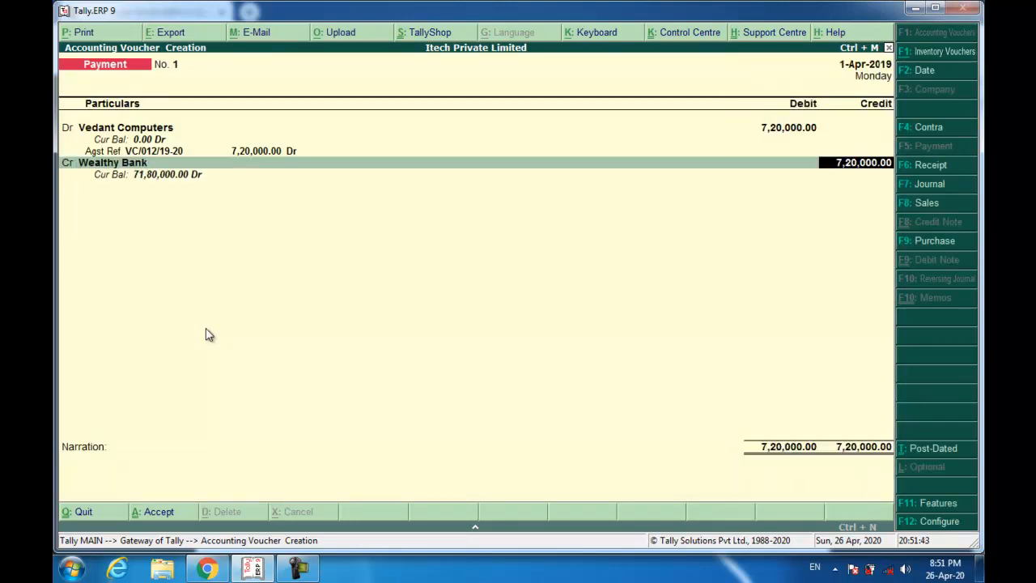
{"action": "key", "text": "Return"}
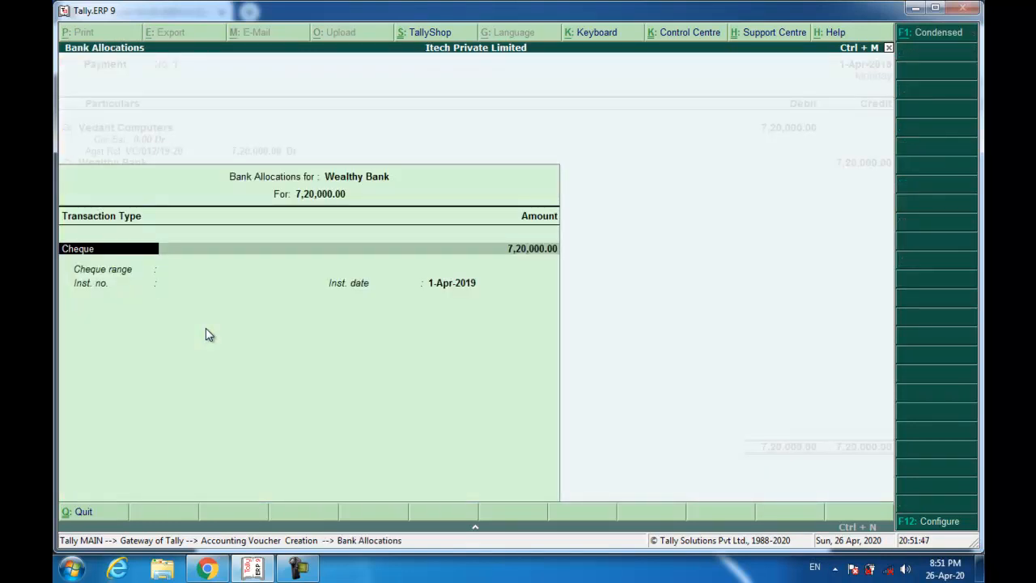
- Set the Wealthy Bank transaction type to Cheque and verify instrument number 067101 against the scan
{"action": "key", "text": "Return"}
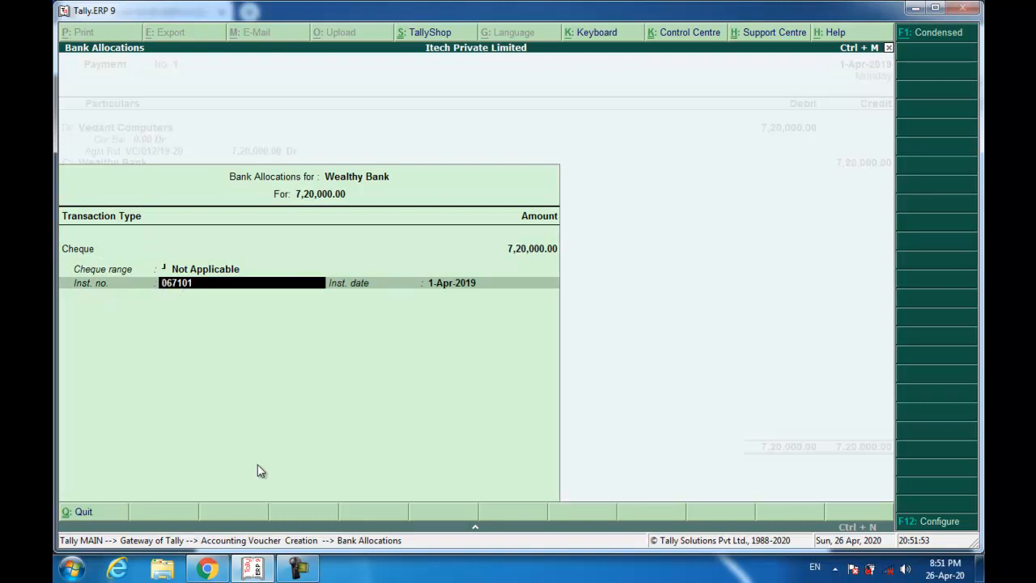
{"action": "left_click", "coordinate": [212, 569]}
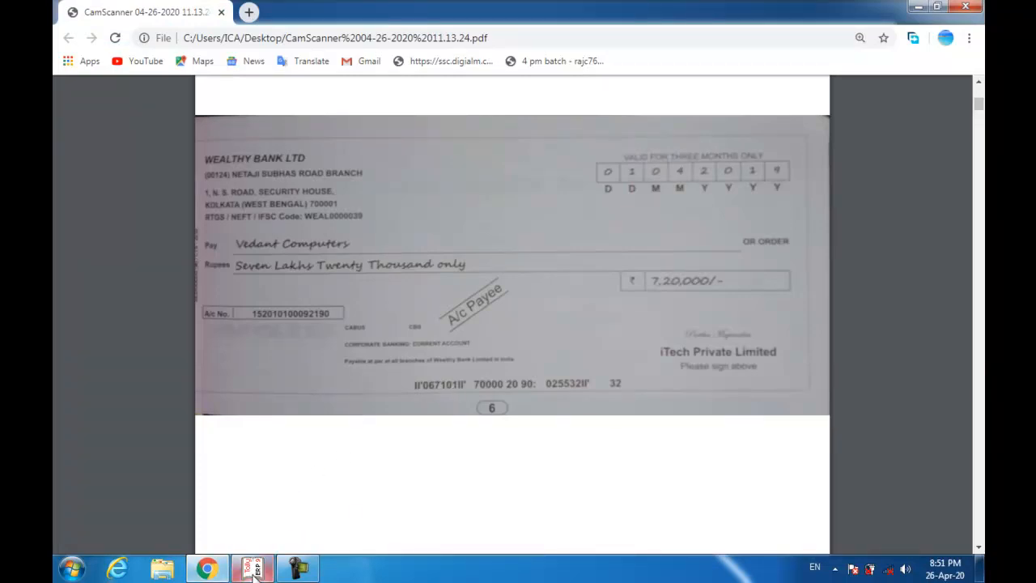
{"action": "mouse_move", "coordinate": [227, 571]}
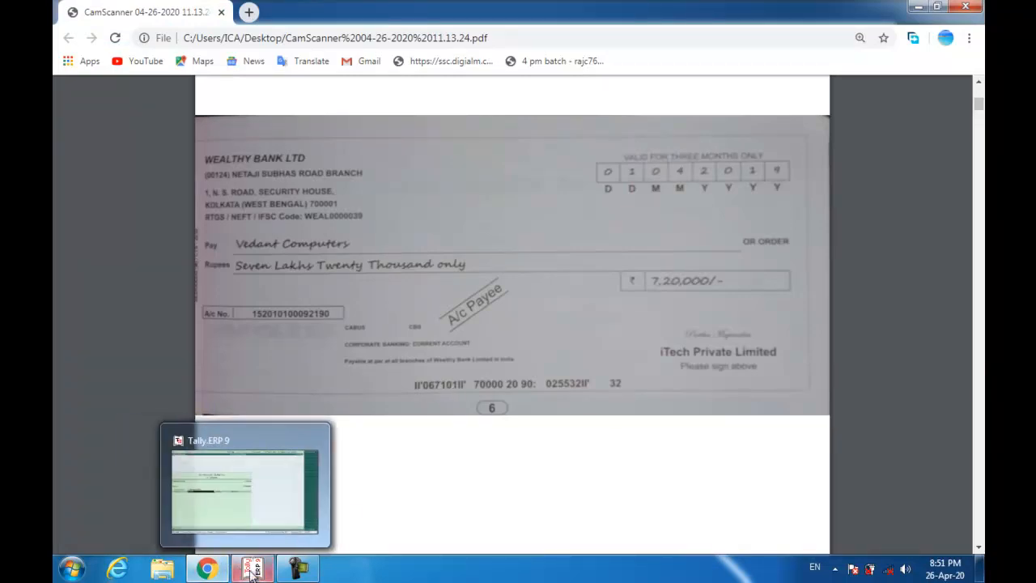
{"action": "left_click", "coordinate": [249, 571]}
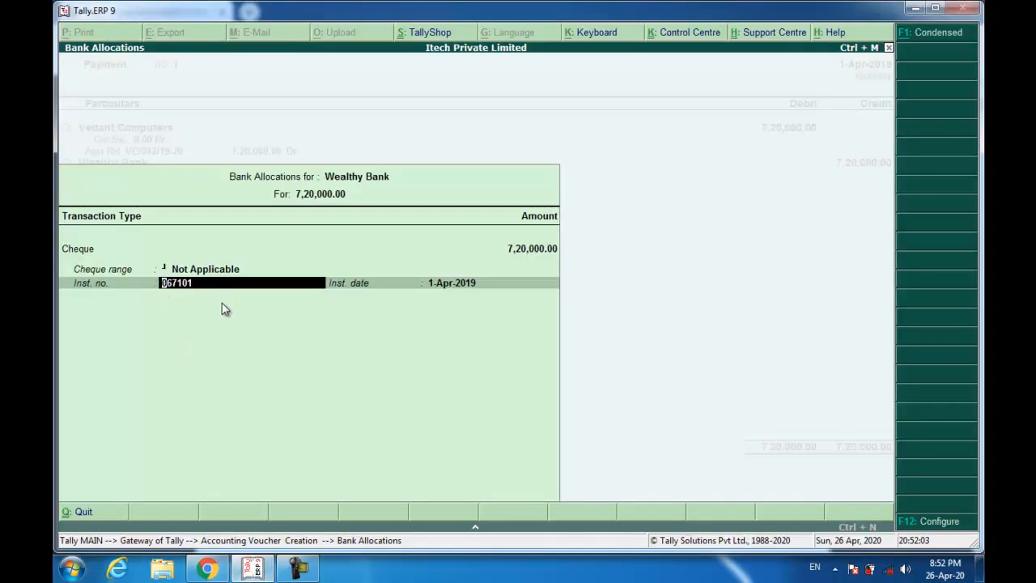
- Accept cheque 067101 dated 1-Apr-2019, add narration 'Being Payment made', and save
{"action": "key", "text": "Return"}
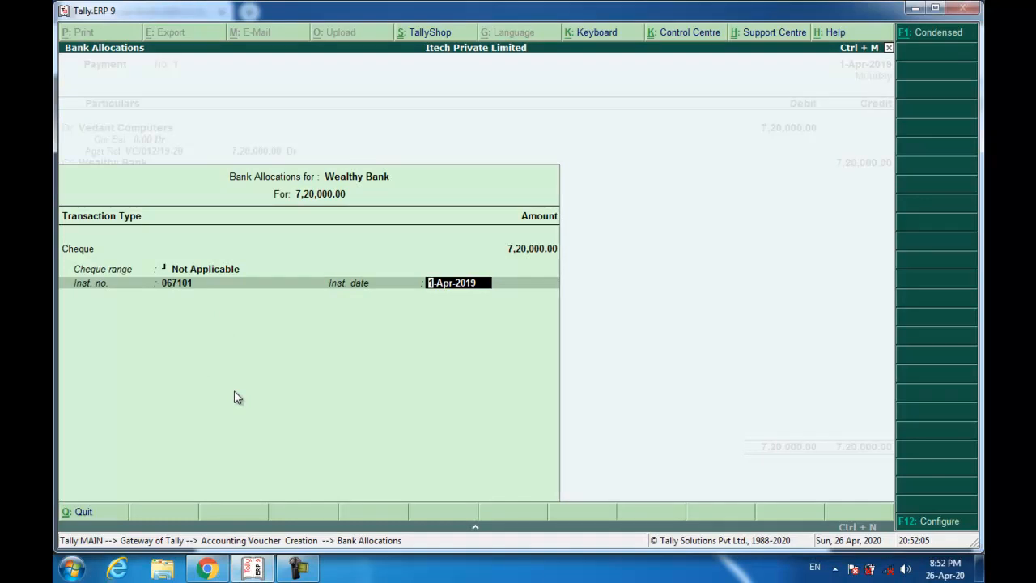
{"action": "key", "text": "Return"}
{"action": "type", "text": "Being"}
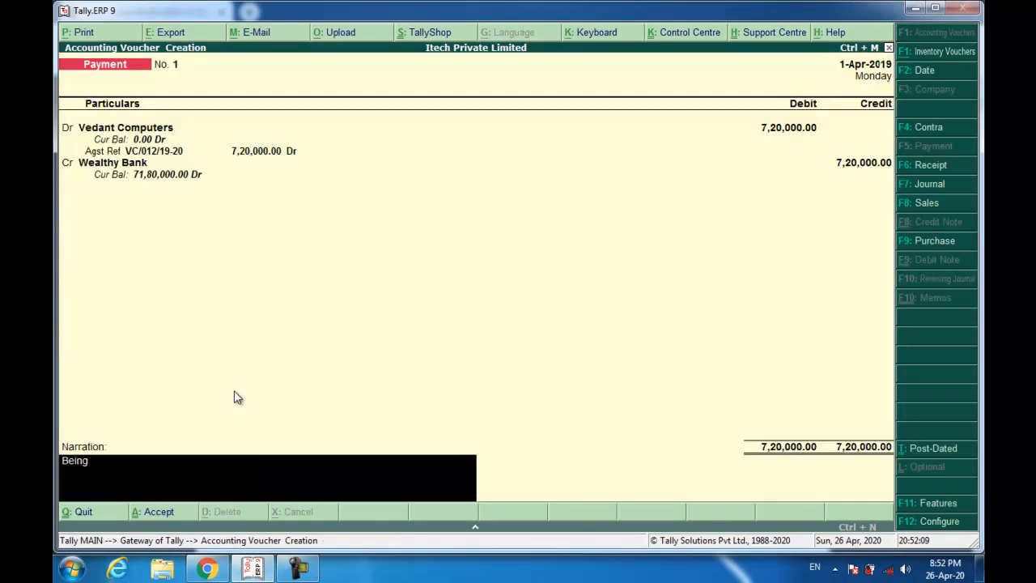
{"action": "type", "text": " Payment made"}
{"action": "key", "text": "Return"}
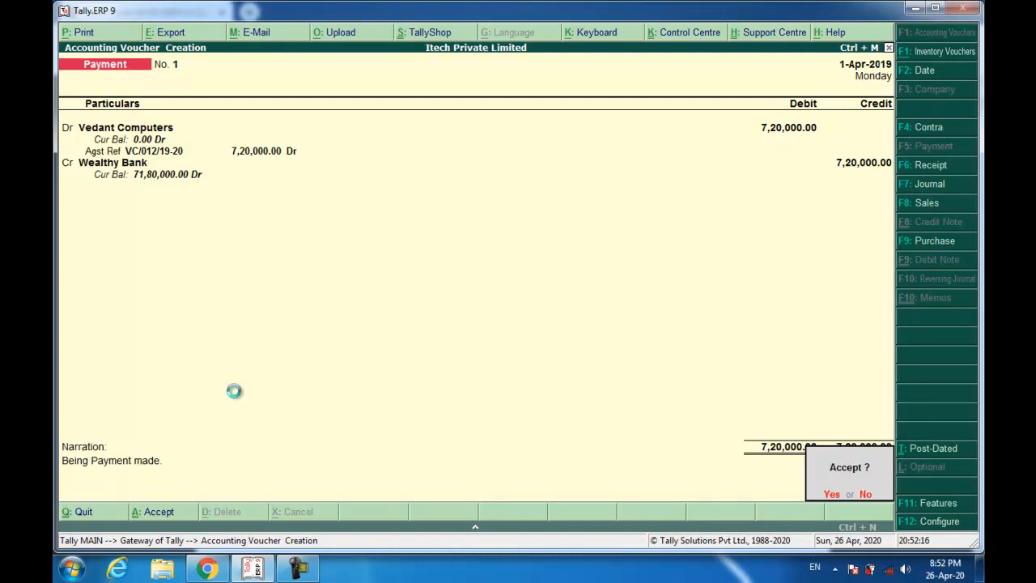
{"action": "key", "text": "y"}
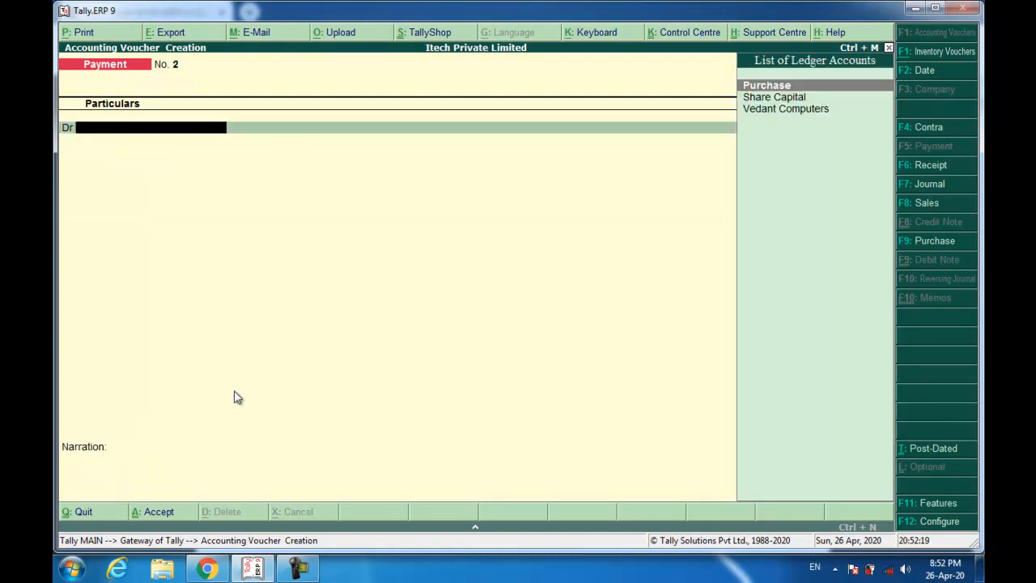
{"action": "key", "text": "alt+Tab"}
{"action": "scroll", "coordinate": [259, 352], "scroll_direction": "down", "scroll_amount": 10}
{"action": "scroll", "coordinate": [263, 344], "scroll_direction": "down", "scroll_amount": 2}
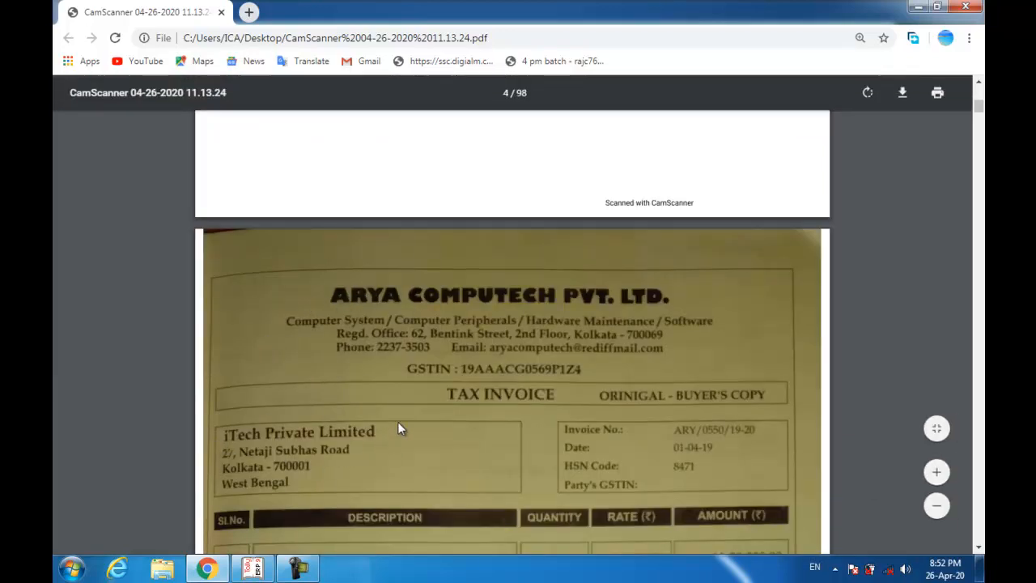
{"action": "scroll", "coordinate": [456, 380], "scroll_direction": "down", "scroll_amount": 1}
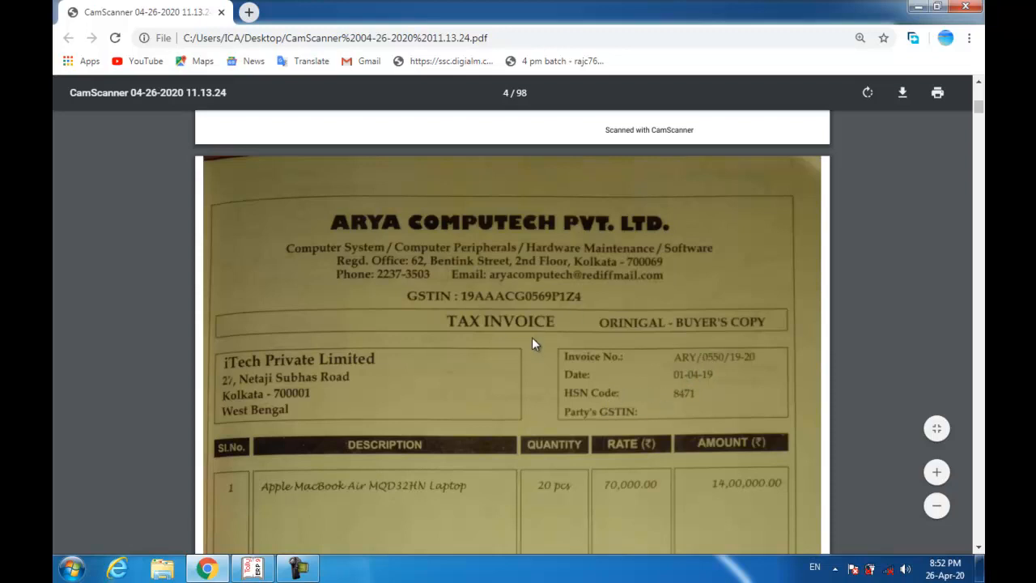
{"action": "scroll", "coordinate": [534, 344], "scroll_direction": "down", "scroll_amount": 4}
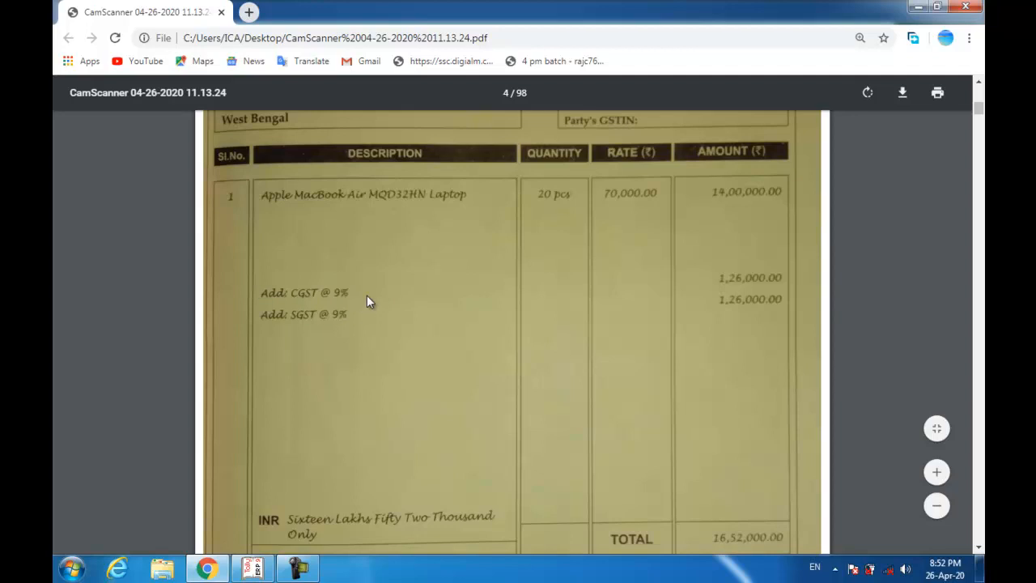
{"action": "scroll", "coordinate": [302, 316], "scroll_direction": "up", "scroll_amount": 3}
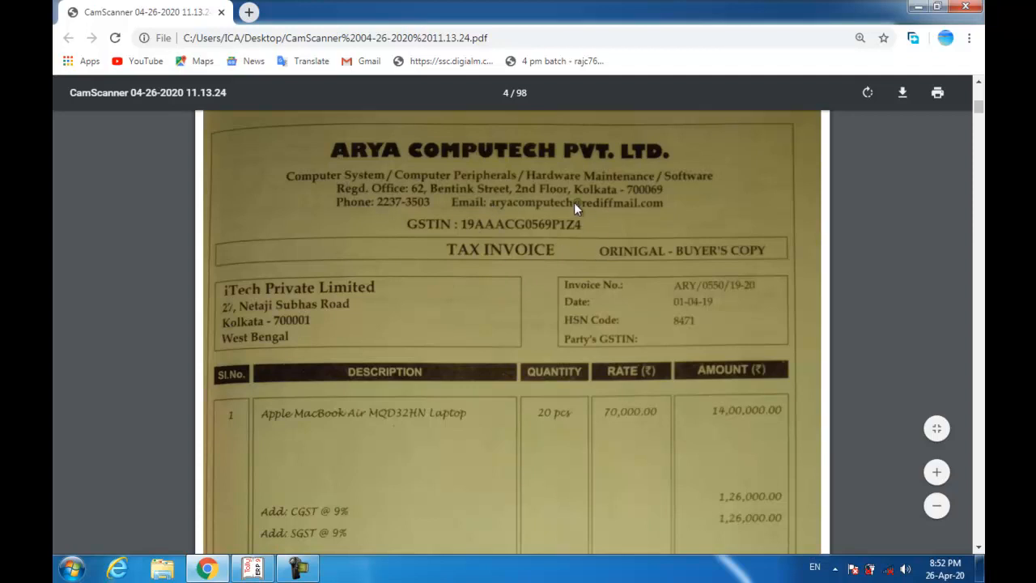
{"action": "scroll", "coordinate": [465, 259], "scroll_direction": "down", "scroll_amount": 1}
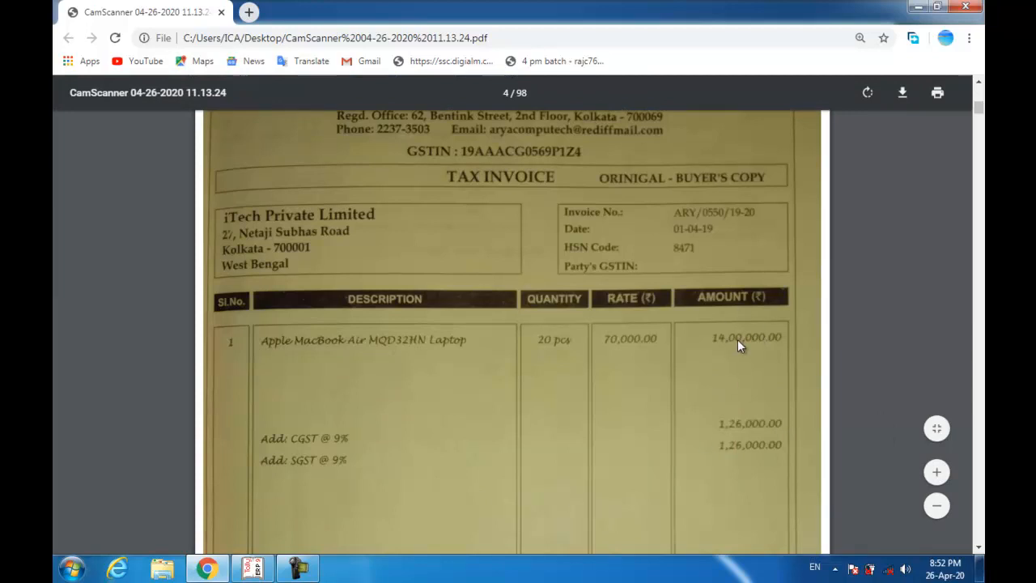
{"action": "scroll", "coordinate": [735, 337], "scroll_direction": "up", "scroll_amount": 1}
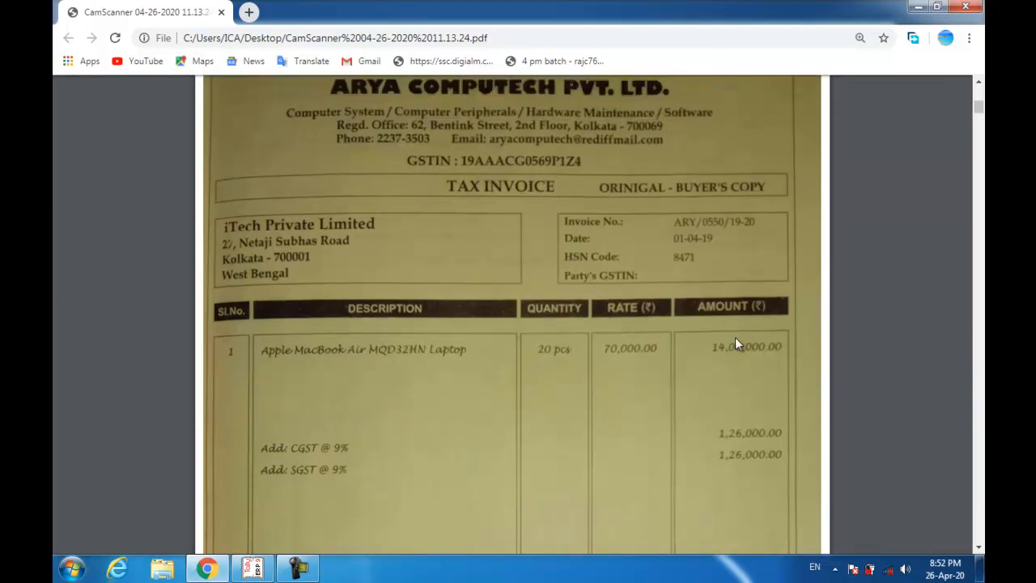
{"action": "scroll", "coordinate": [735, 344], "scroll_direction": "up", "scroll_amount": 1}
{"action": "key", "text": "alt+Tab"}
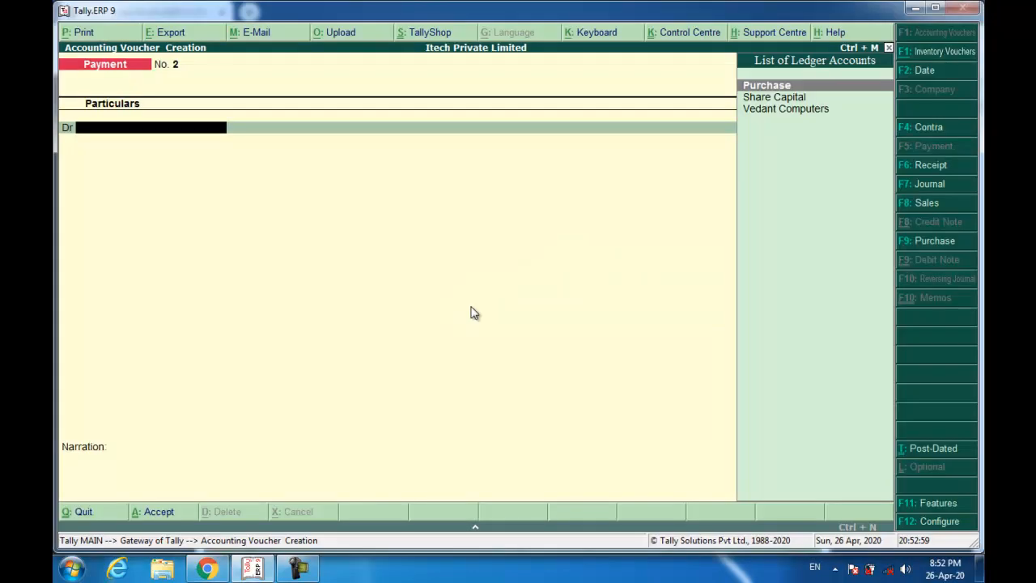
- Enter supplier invoice ARY/0550/19-20 dated 1-Apr-2019 and name the new party ledger 'Arya Computech Pvt. Ltd.'
{"action": "left_click", "coordinate": [931, 241]}
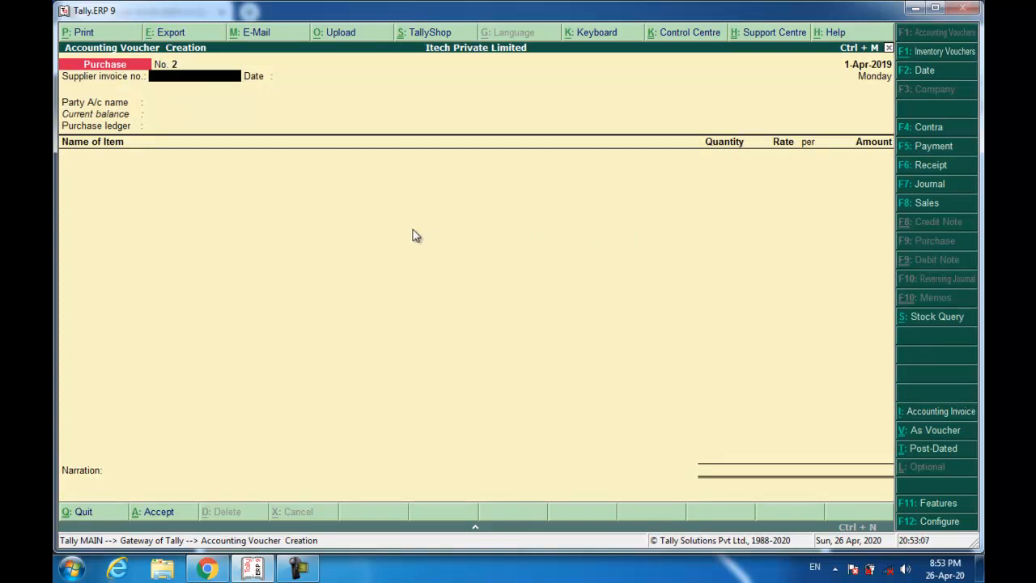
{"action": "type", "text": "ARY/0550/19-20"}
{"action": "key", "text": "Return"}
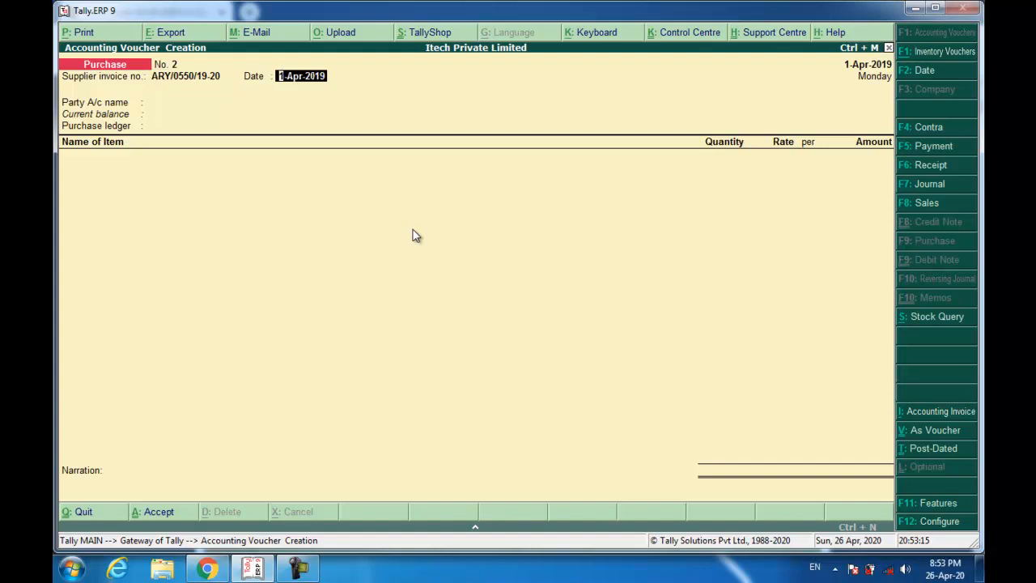
{"action": "key", "text": "Return"}
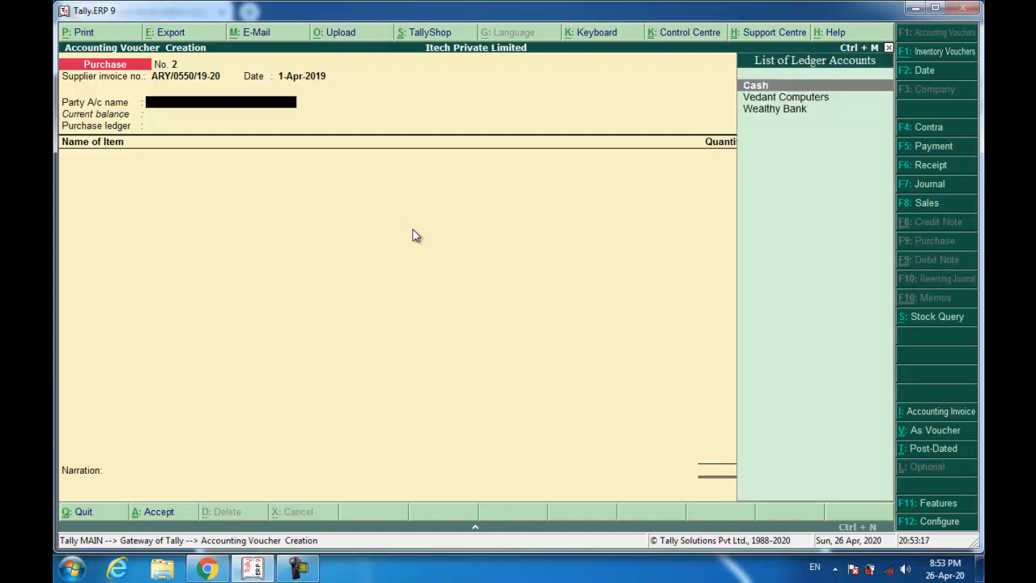
{"action": "key", "text": "alt+c"}
{"action": "type", "text": "Arya"}
{"action": "type", "text": " Co"}
{"action": "type", "text": "mputech"}
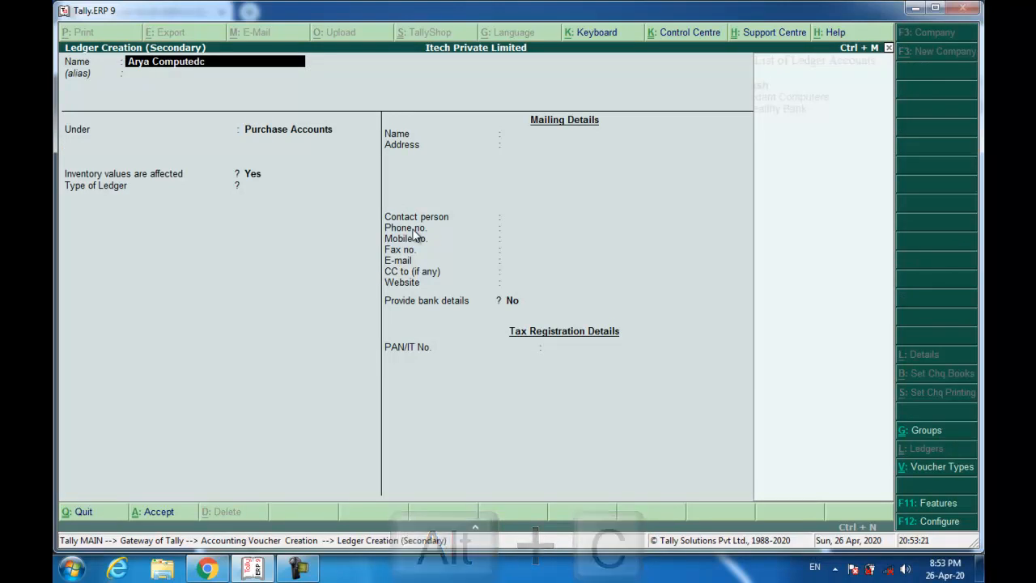
{"action": "type", "text": " Pvt. Ltd."}
- Place the Arya Computech Pvt. Ltd. ledger under Sundry Creditors with bill-by-bill tracking set to Yes
{"action": "key", "text": "Return"}
{"action": "type", "text": "sun"}
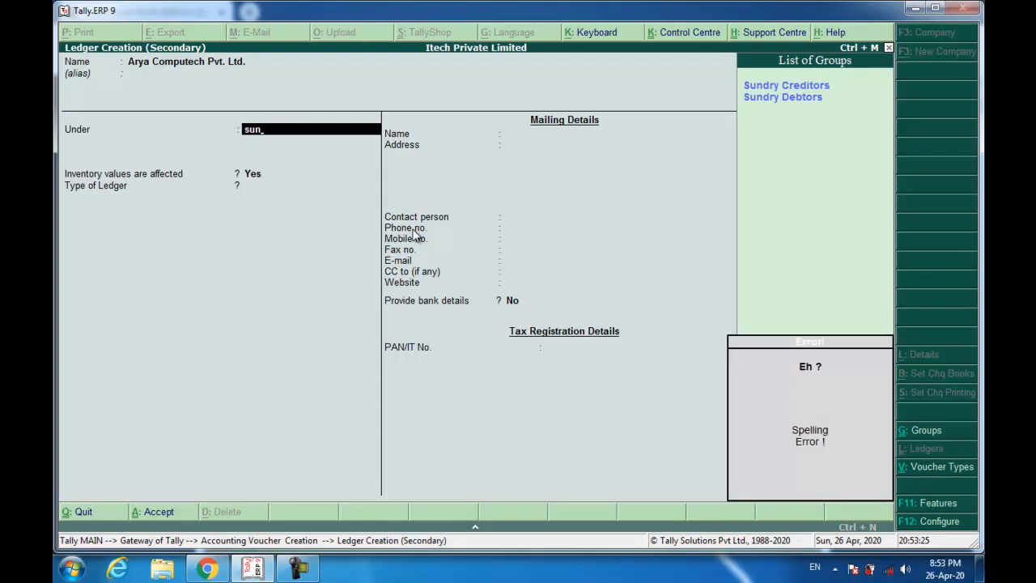
{"action": "key", "text": "Return"}
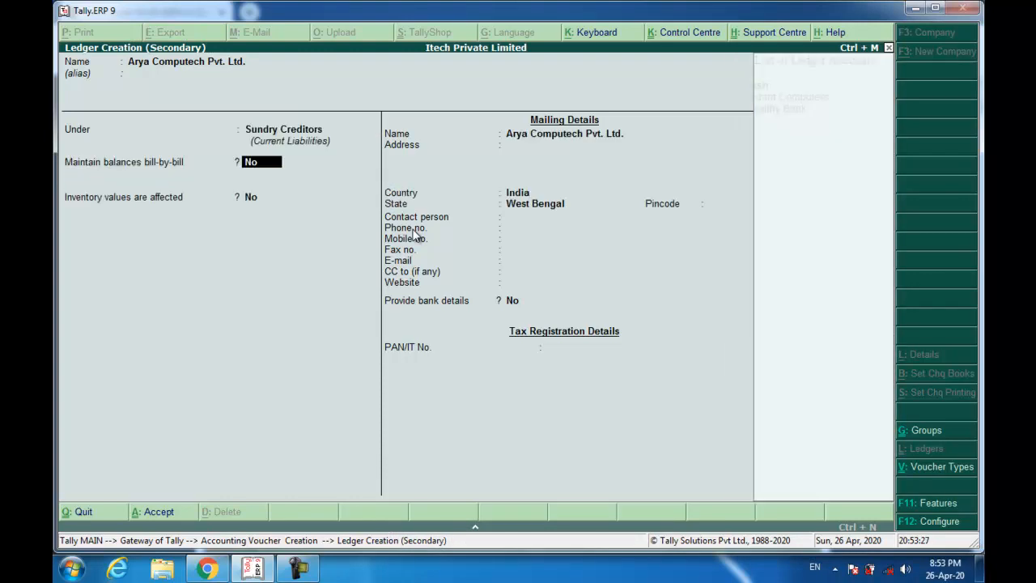
{"action": "type", "text": "y"}
{"action": "key", "text": "Return"}
{"action": "key", "text": "Return"}
{"action": "key", "text": "Return"}
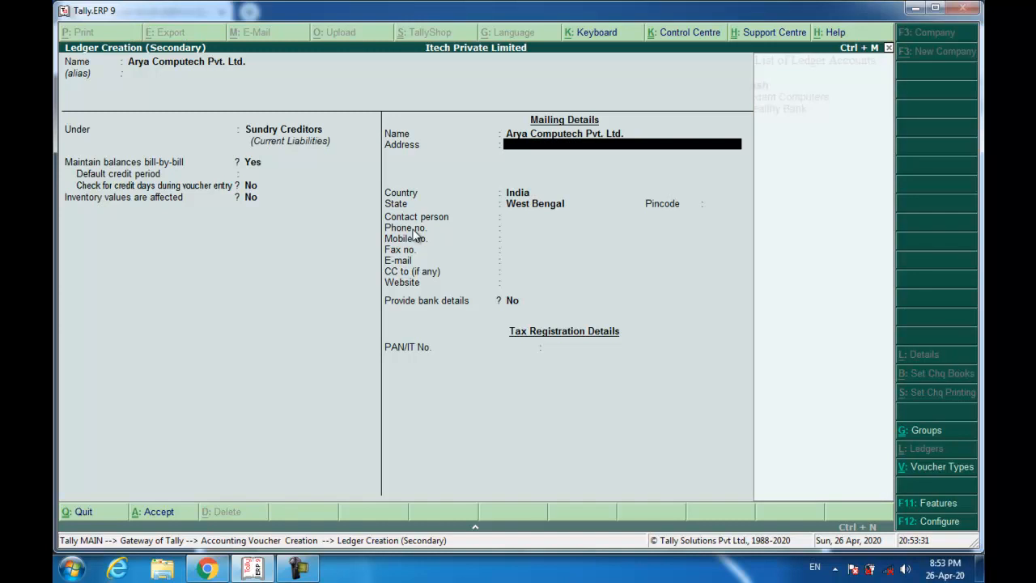
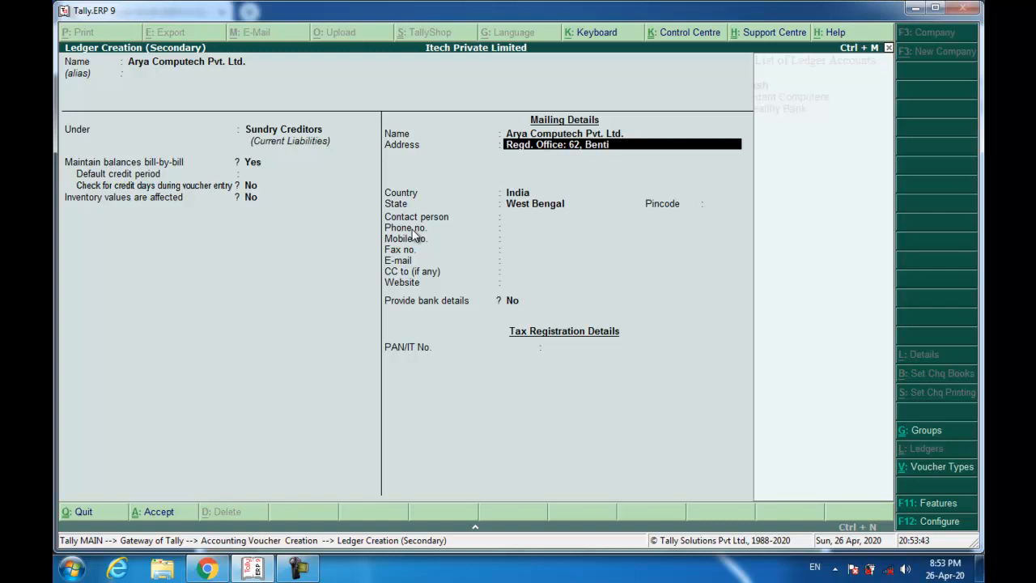
- Enter the two-line Kolkata registered-office mailing address, fixing the misspelled city name
{"action": "key", "text": "Return"}
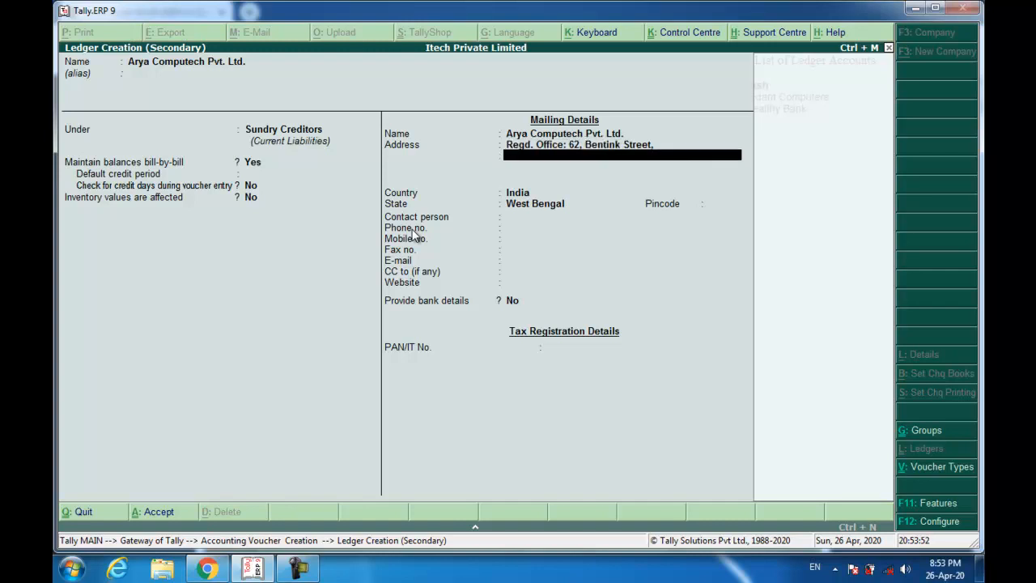
{"action": "key", "text": "Return"}
{"action": "key", "text": "Return"}
{"action": "key", "text": "Return"}
- Fill in the pincode and the supplier's phone number, leaving mobile and fax blank
{"action": "type", "text": "7000+6"}
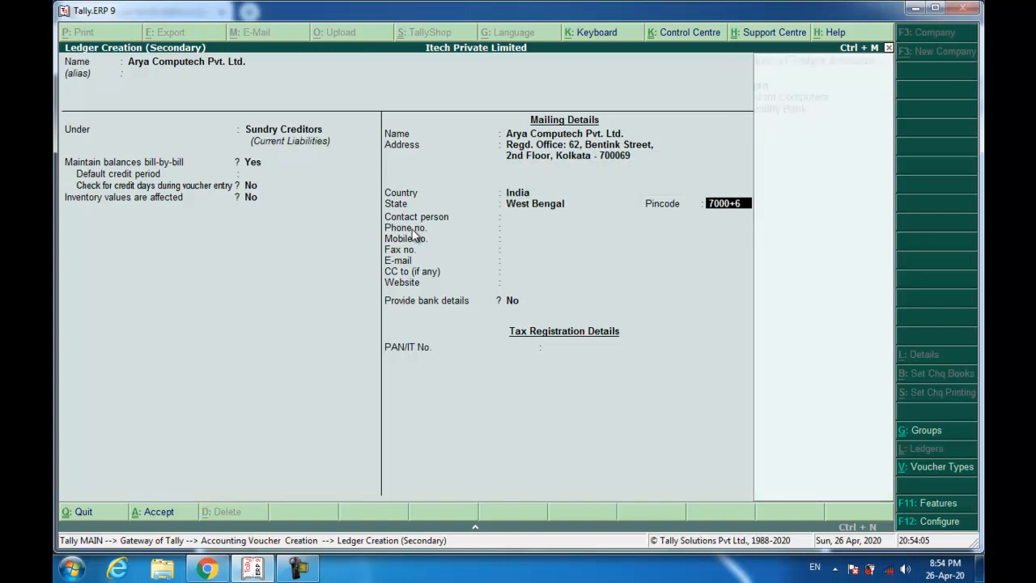
{"action": "key", "text": "BackSpace"}
{"action": "key", "text": "BackSpace"}
{"action": "type", "text": "69"}
{"action": "key", "text": "Return"}
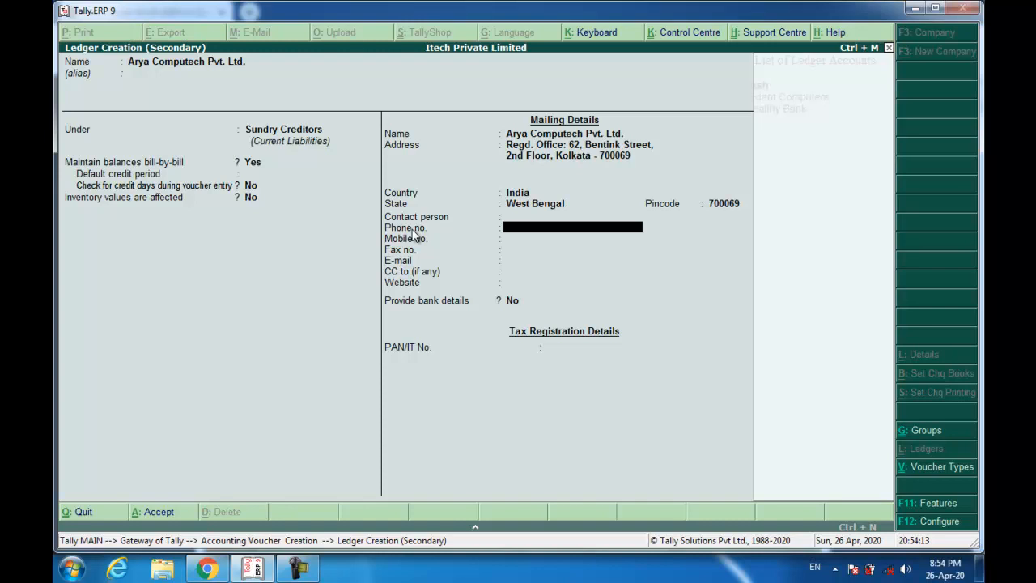
{"action": "type", "text": "2237-3503"}
{"action": "key", "text": "Return"}
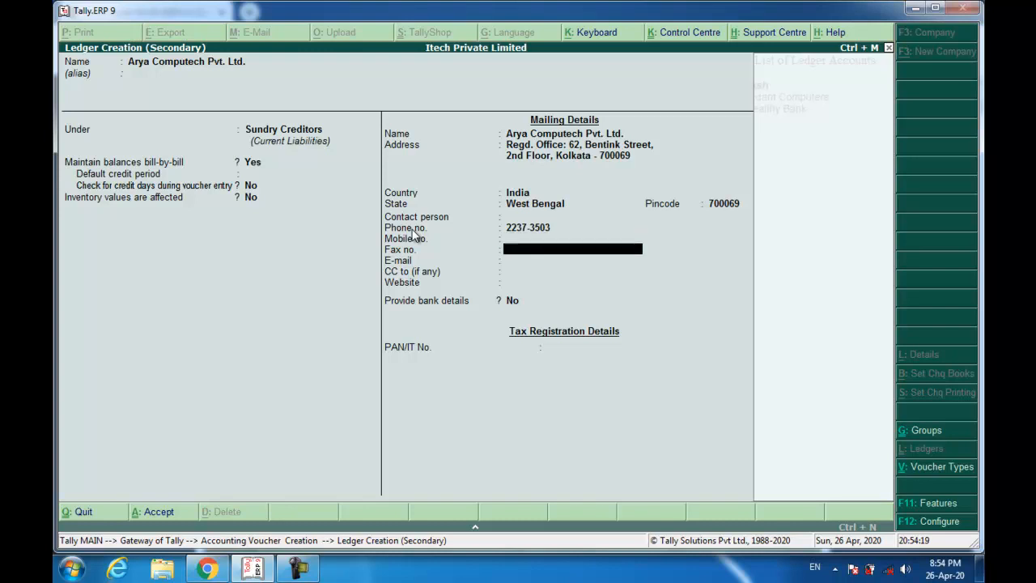
{"action": "key", "text": "Return"}
{"action": "key", "text": "Return"}
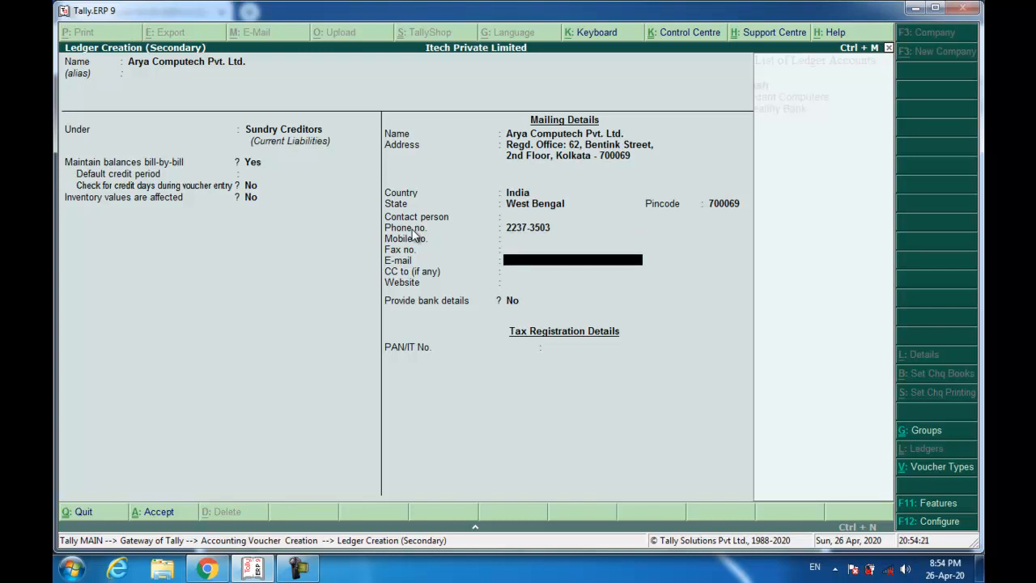
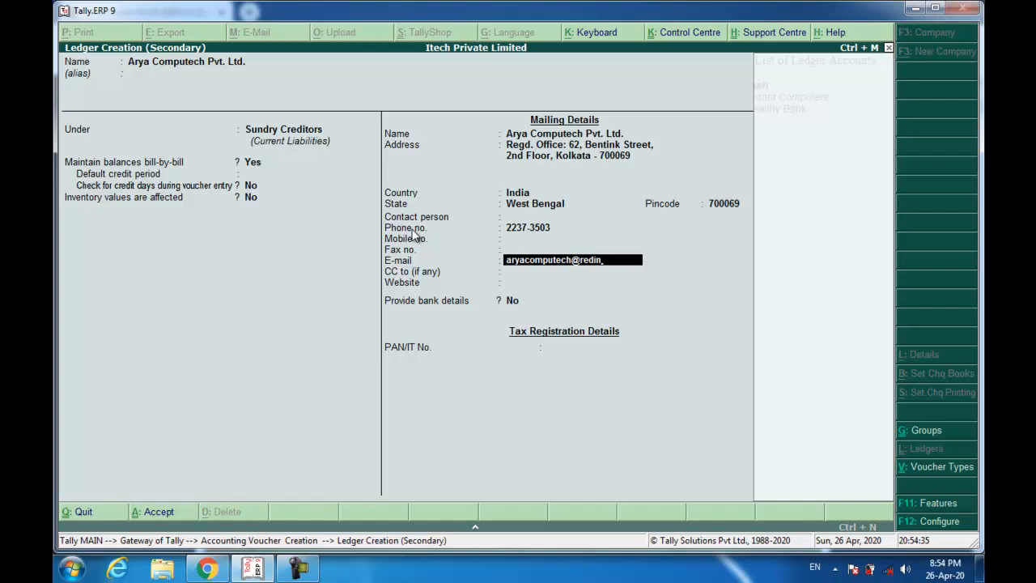
- Type the supplier's e-mail address, correcting typos, and reach the save prompt
{"action": "key", "text": "Return"}
{"action": "key", "text": "Return"}
{"action": "key", "text": "Return"}
{"action": "key", "text": "Return"}
{"action": "key", "text": "Return"}
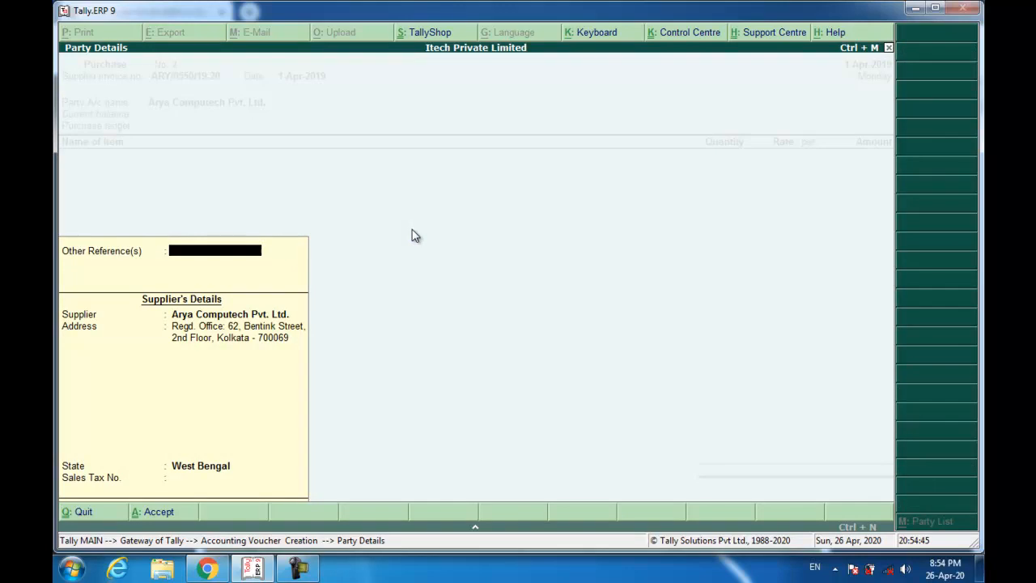
- Save the supplier ledger, choose Purchase ledger, and create stock item 'Apple MacBook Air MQD32HN Laptop'
{"action": "key", "text": "Return"}
{"action": "key", "text": "Return"}
{"action": "key", "text": "Return"}
{"action": "key", "text": "Return"}
{"action": "key", "text": "Return"}
{"action": "key", "text": "Return"}
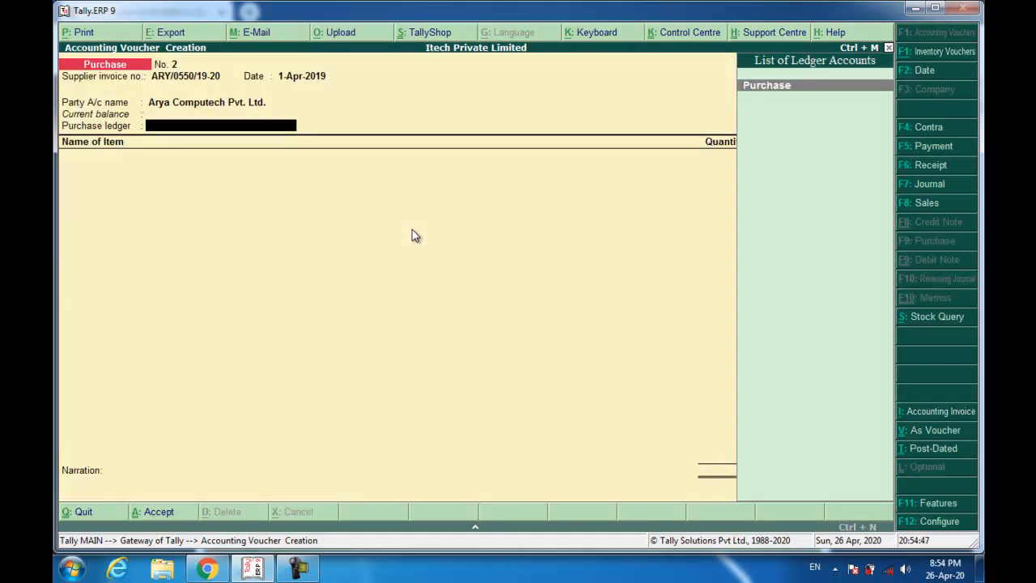
{"action": "key", "text": "Return"}
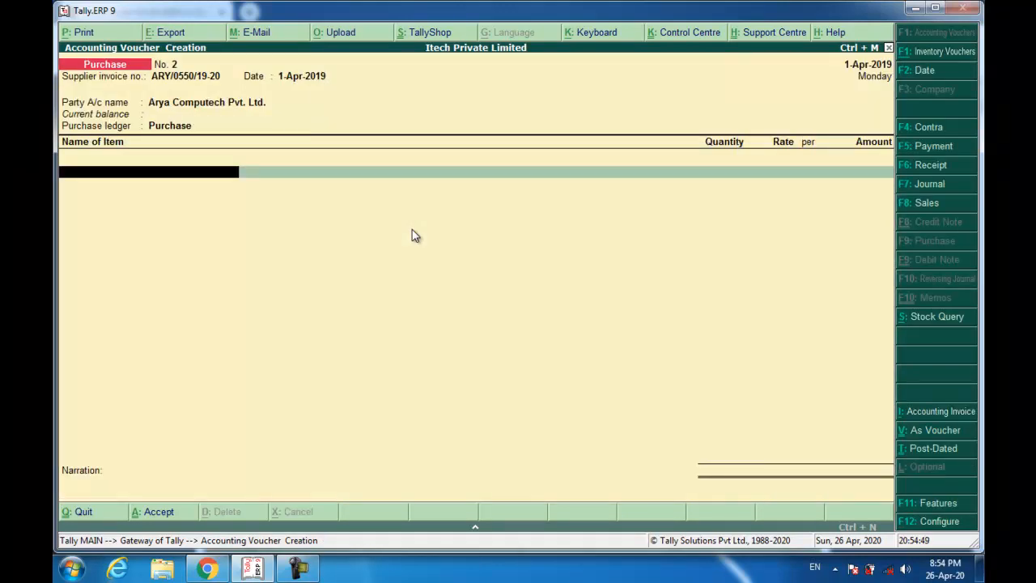
{"action": "key", "text": "alt+c"}
{"action": "type", "text": "A"}
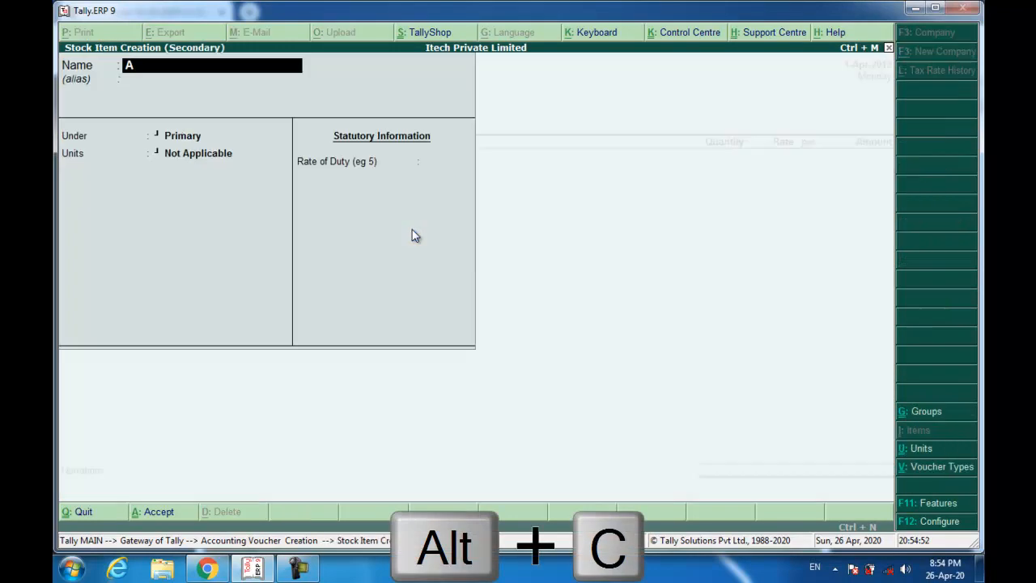
{"action": "type", "text": "pple Macb"}
{"action": "key", "text": "BackSpace"}
{"action": "type", "text": "Book"}
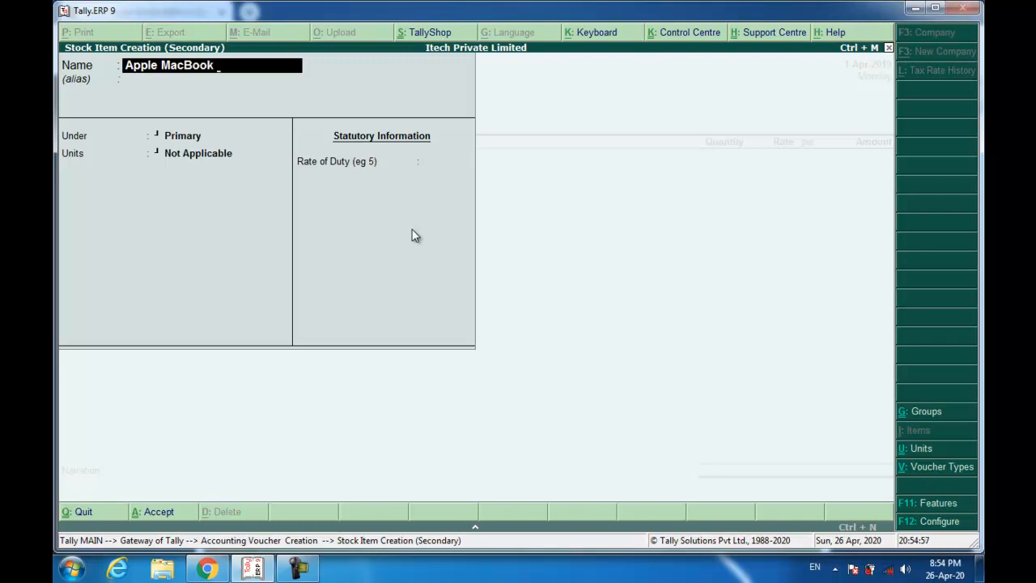
{"action": "type", "text": " Air MQD32"}
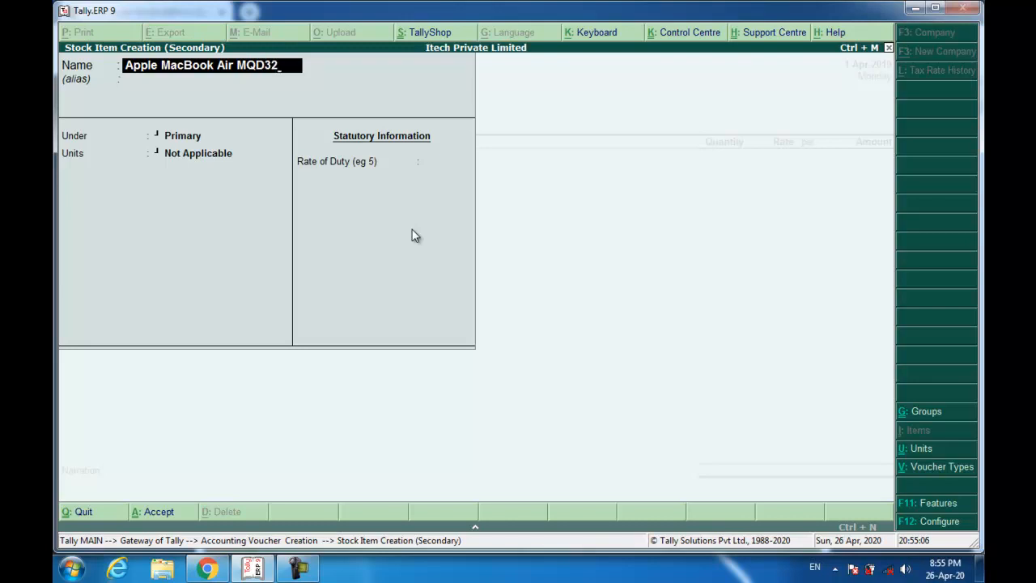
{"action": "type", "text": "HN Lpa"}
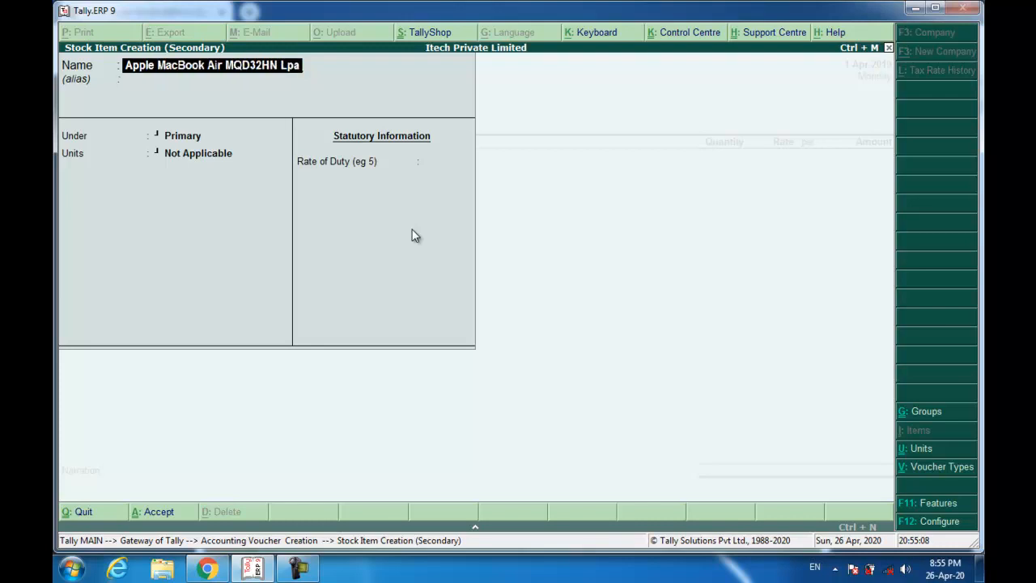
{"action": "key", "text": "BackSpace"}
{"action": "key", "text": "BackSpace"}
{"action": "type", "text": "aptop"}
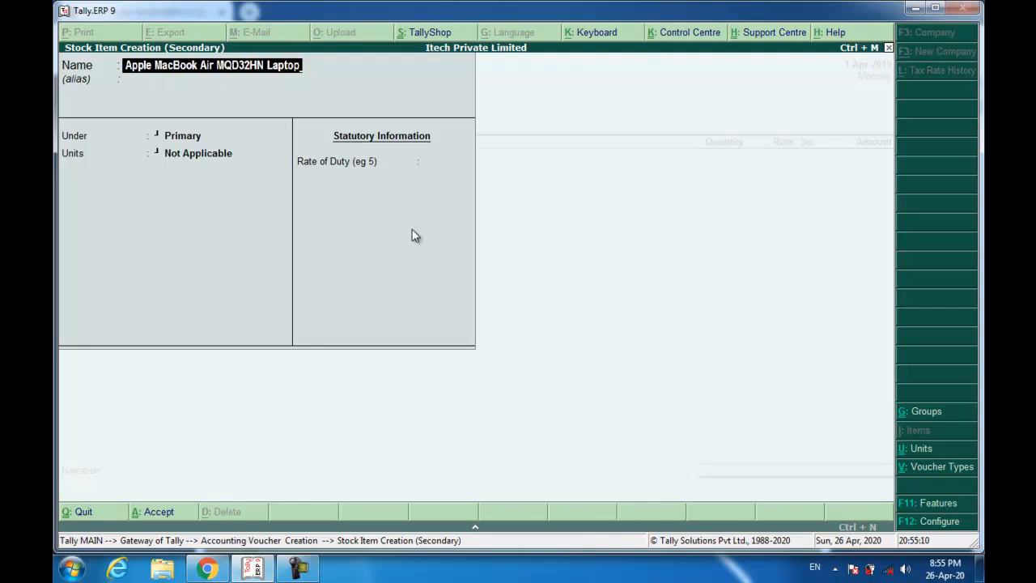
{"action": "key", "text": "Return"}
- Keep the item under Primary with unit Pcs, save it, and enter quantity 20
{"action": "key", "text": "Return"}
{"action": "key", "text": "Return"}
{"action": "key", "text": "Down"}
{"action": "key", "text": "Return"}
{"action": "key", "text": "Return"}
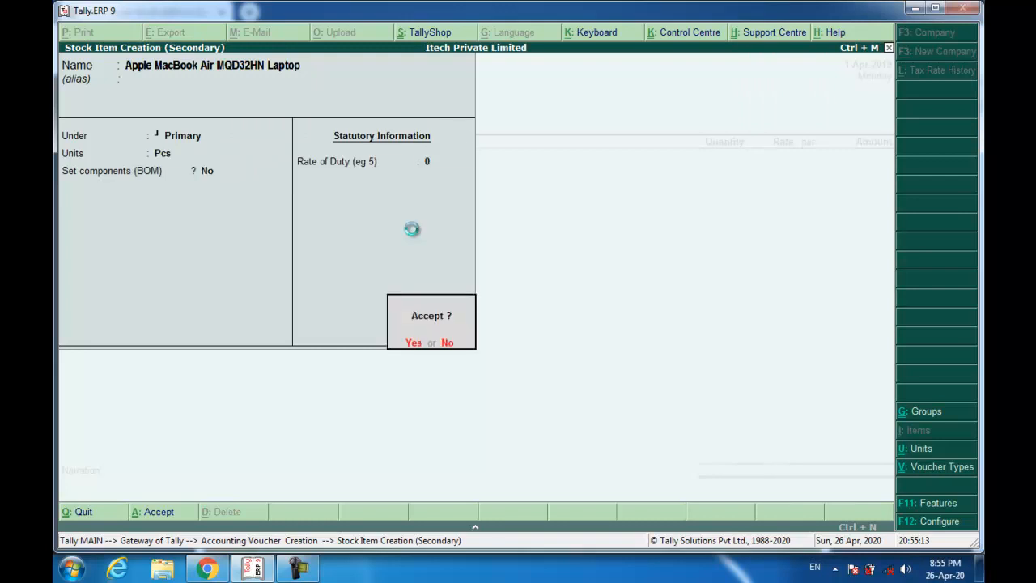
{"action": "type", "text": "20"}
{"action": "key", "text": "Return"}
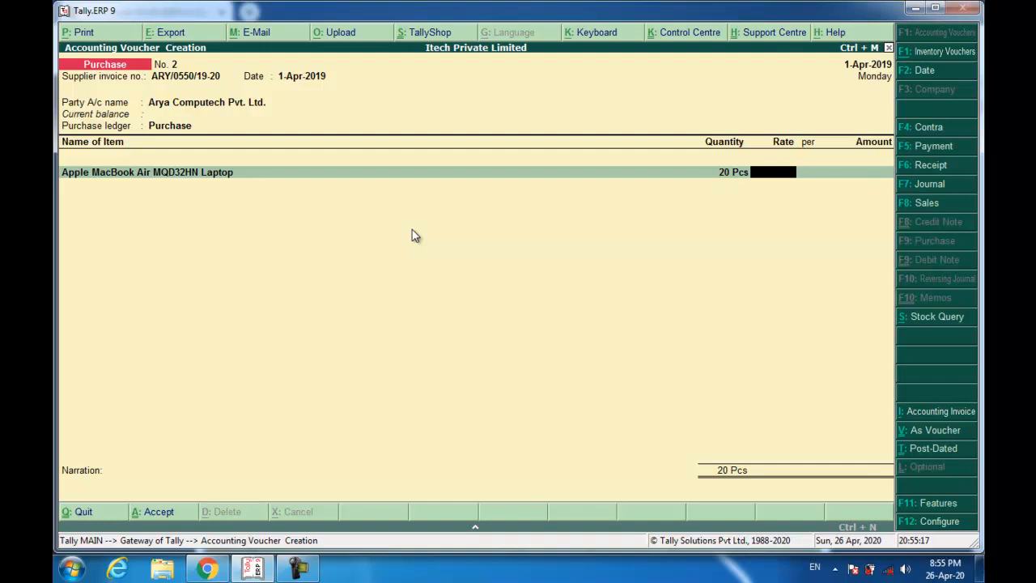
{"action": "key", "text": "alt+Tab"}
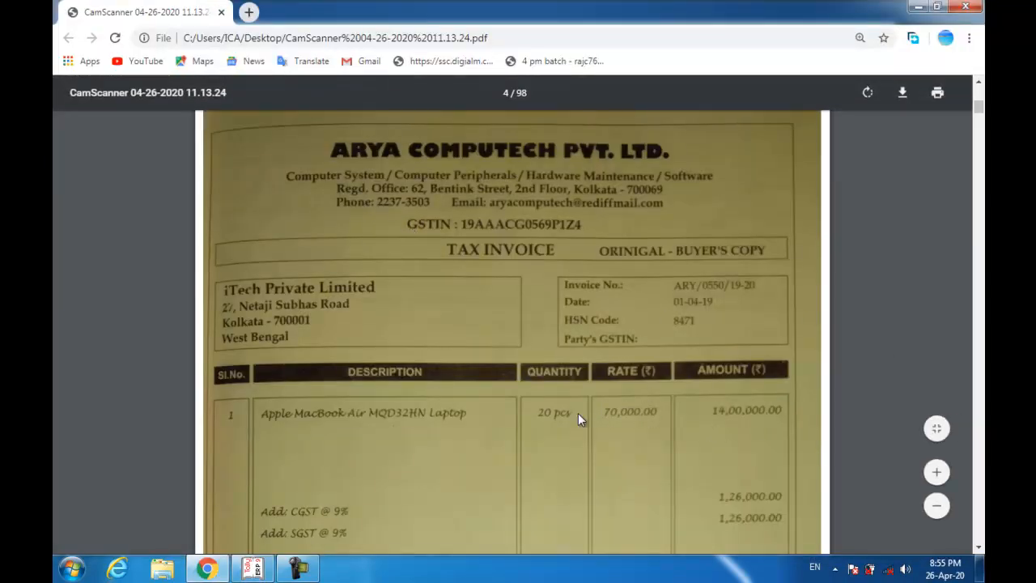
{"action": "scroll", "coordinate": [592, 397], "scroll_direction": "down", "scroll_amount": 1}
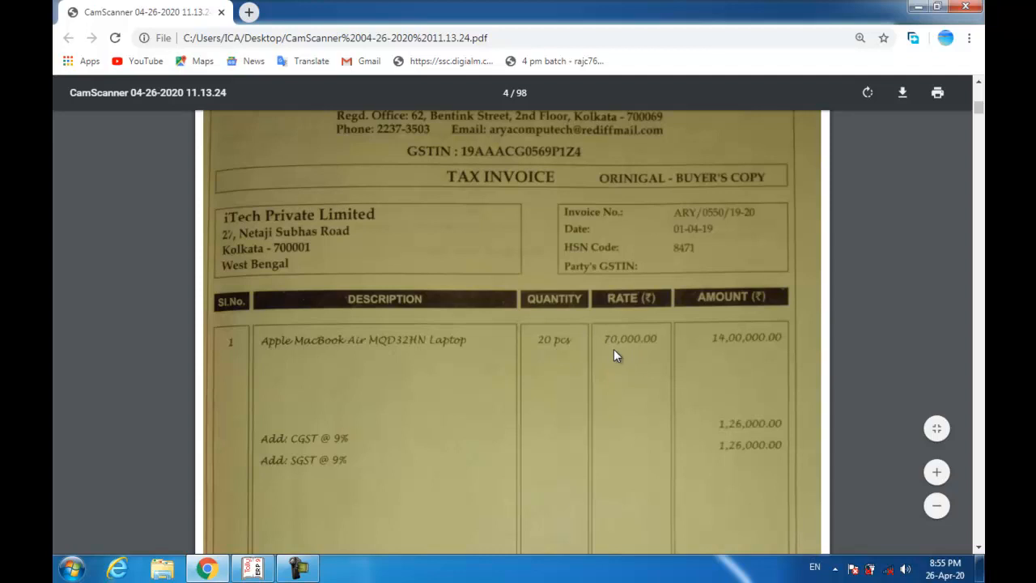
{"action": "scroll", "coordinate": [696, 381], "scroll_direction": "down", "scroll_amount": 3}
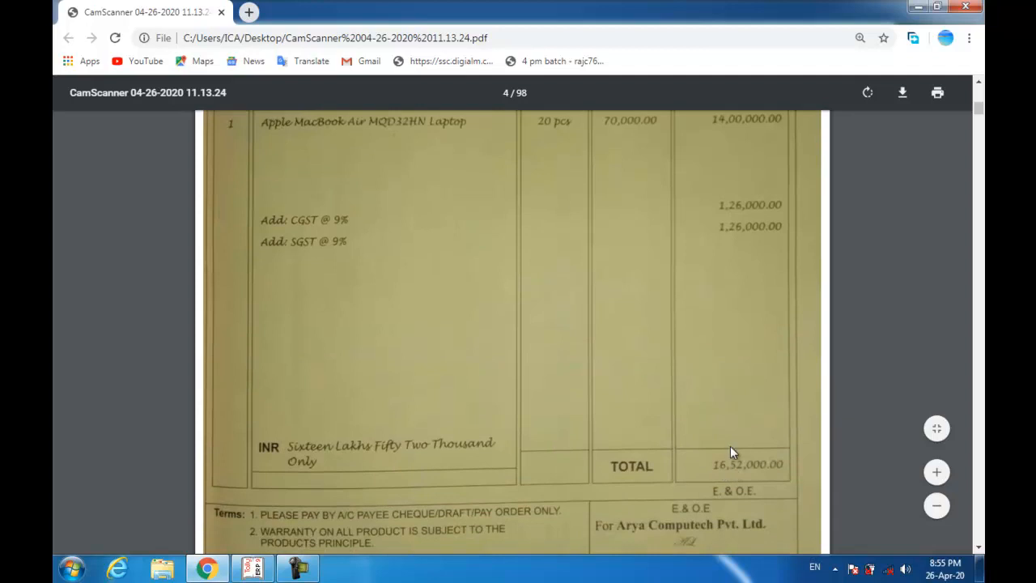
{"action": "key", "text": "alt+Tab"}
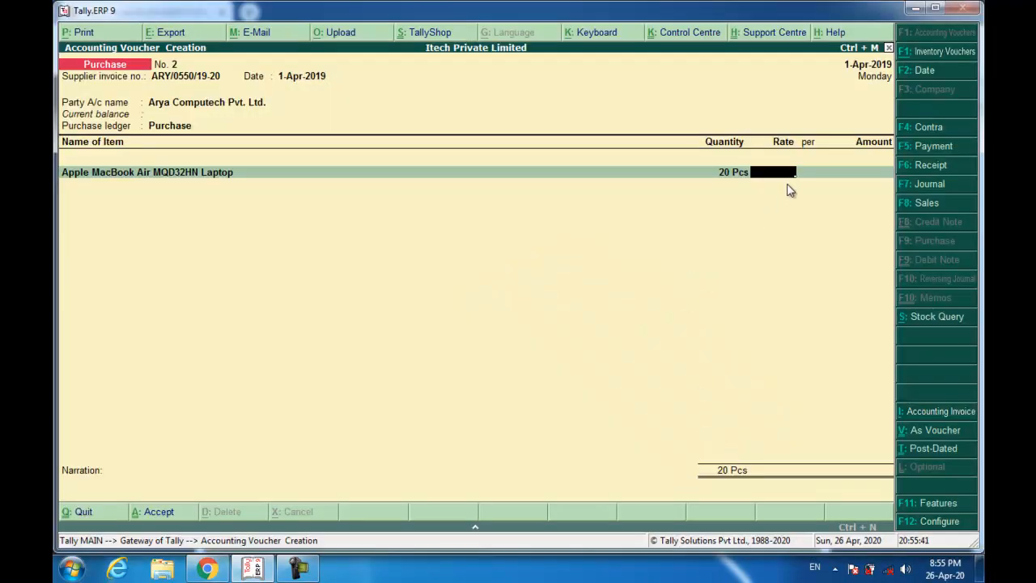
- Enter 16,52,000 as the laptop amount (82,600 per Pcs) and check it against the invoice PDF
{"action": "key", "text": "Return"}
{"action": "key", "text": "Return"}
{"action": "type", "text": "1652000"}
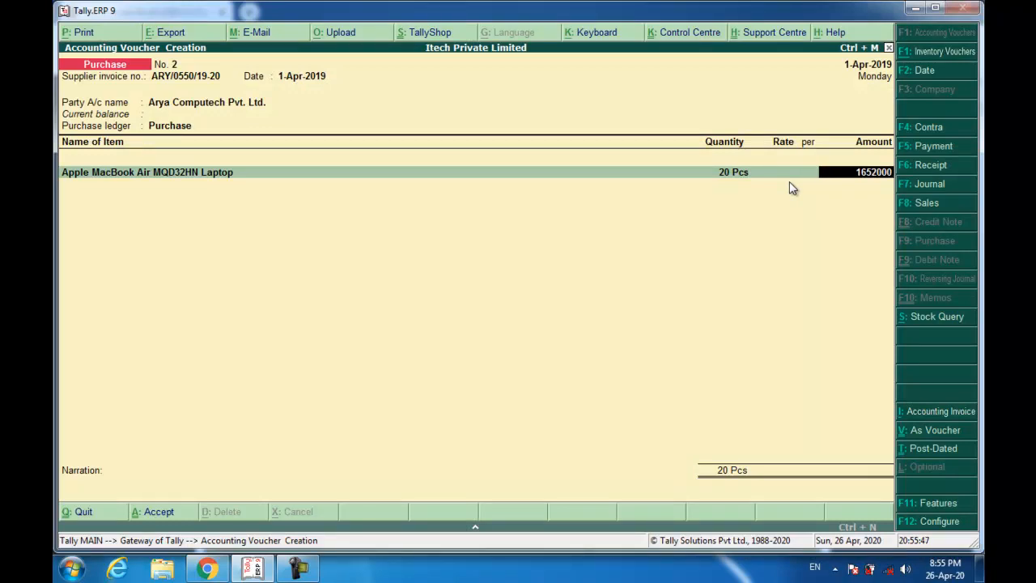
{"action": "key", "text": "Return"}
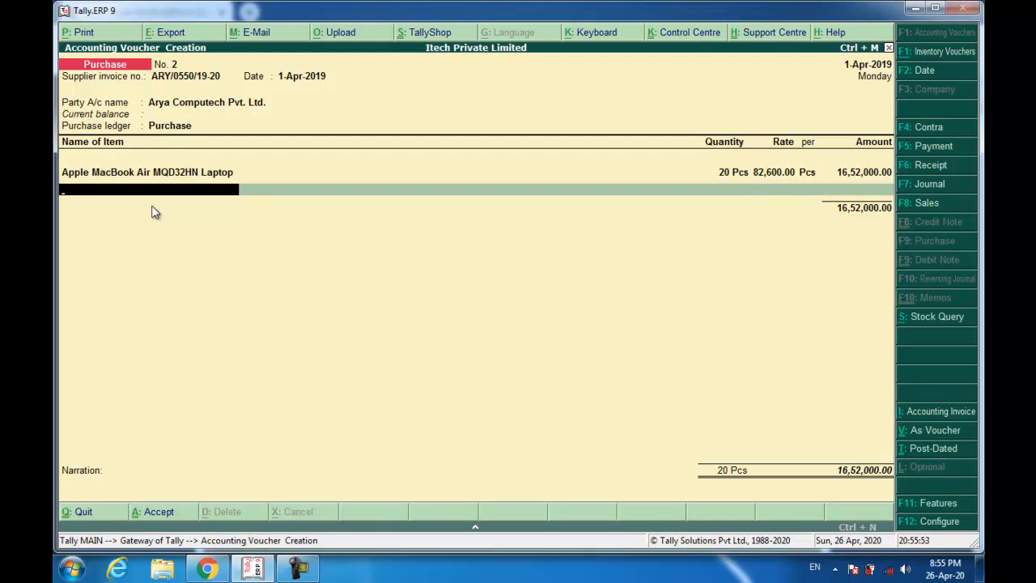
{"action": "key", "text": "alt+Tab"}
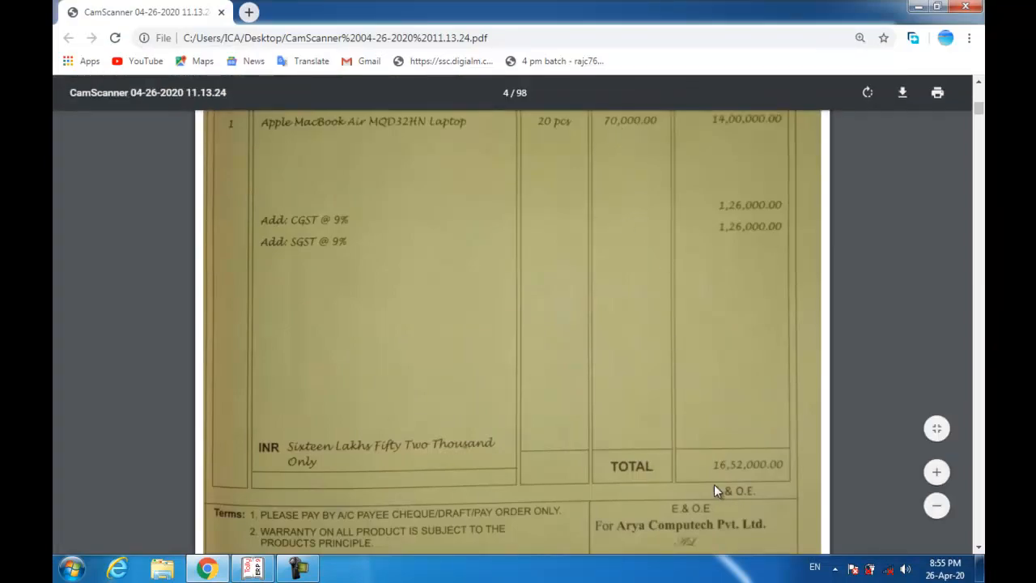
{"action": "key", "text": "alt+Tab"}
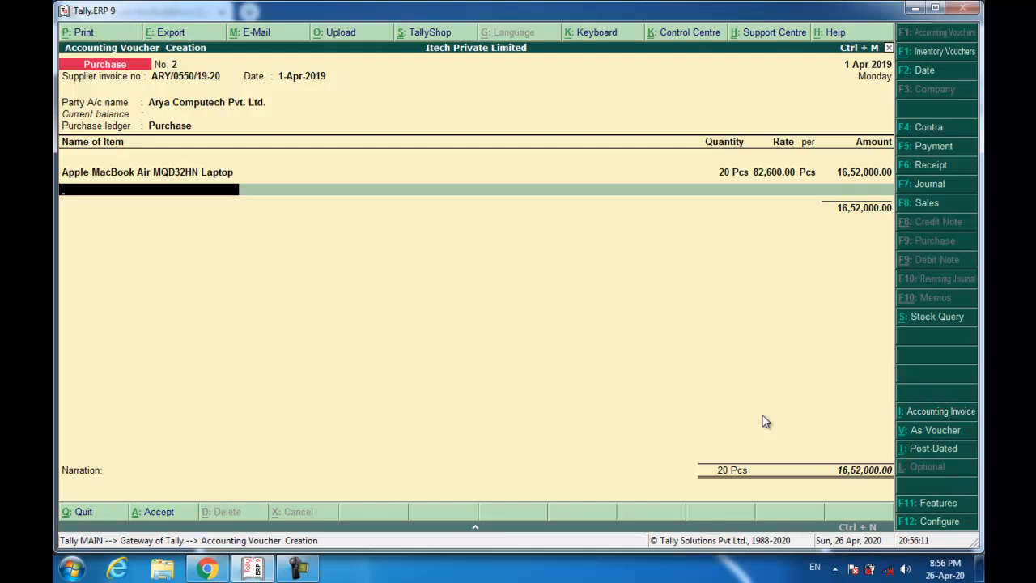
- Check the supplier invoice, then add new bill reference ARY/0550/19-20 for the full 16,52,000
{"action": "key", "text": "alt+Tab"}
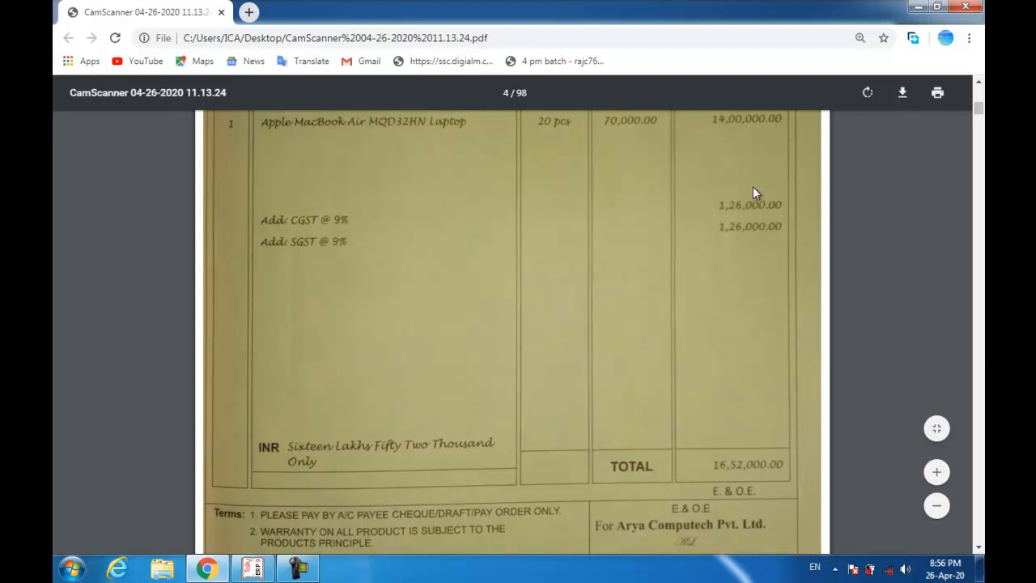
{"action": "key", "text": "alt+Tab"}
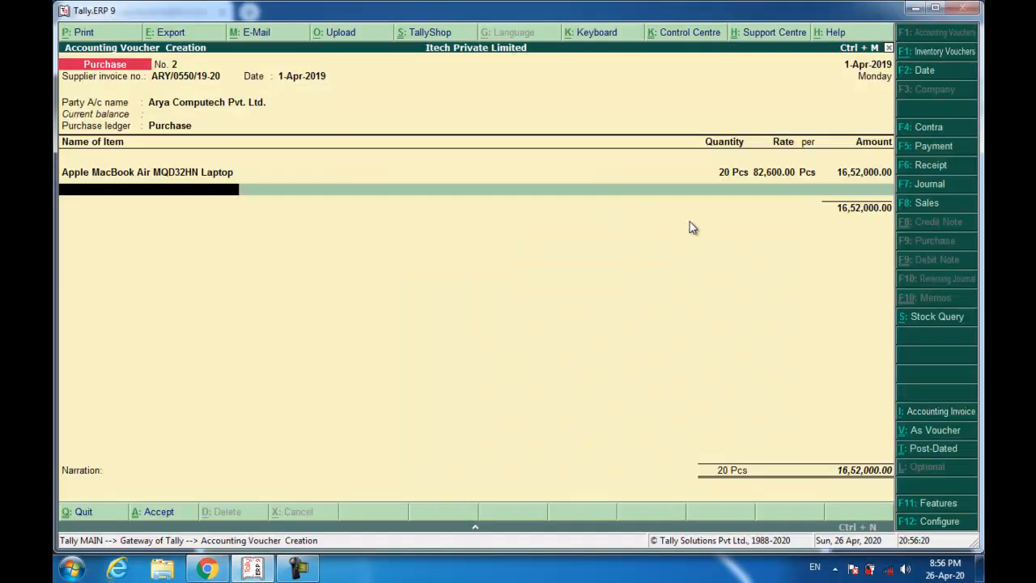
{"action": "key", "text": "Return"}
{"action": "key", "text": "Return"}
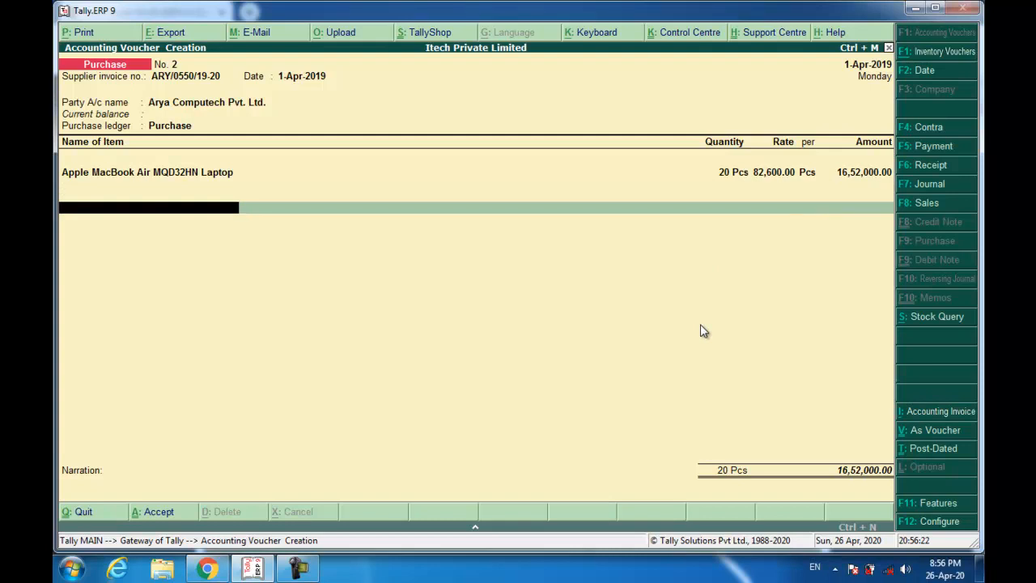
{"action": "key", "text": "Return"}
{"action": "key", "text": "Return"}
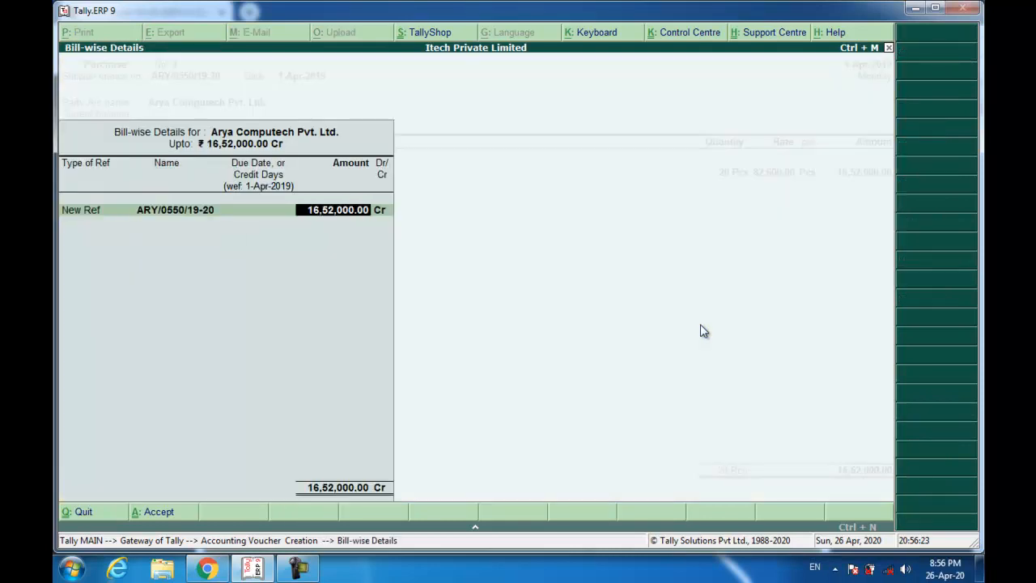
{"action": "key", "text": "Return"}
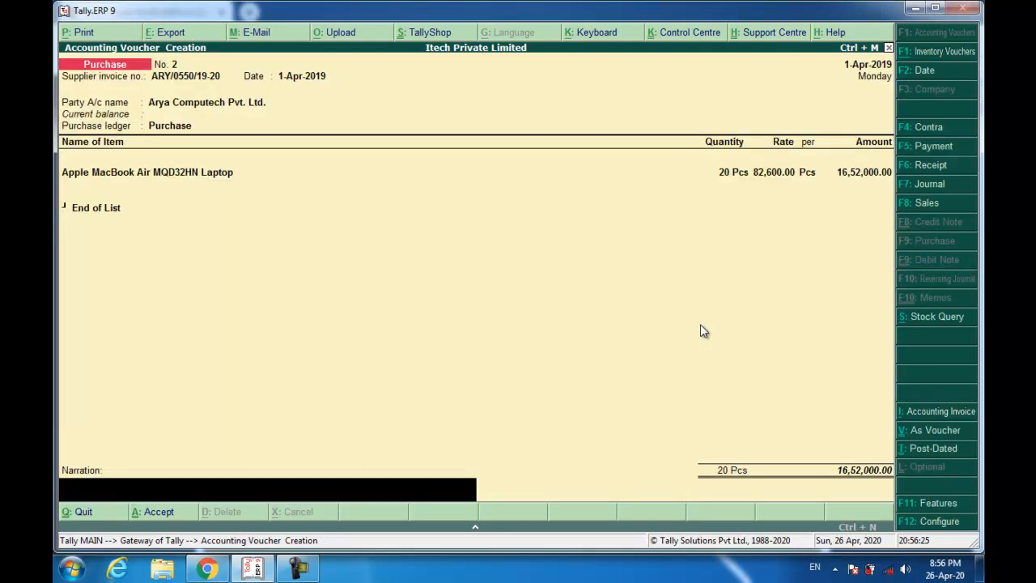
- Recall the previous goods-purchased narration and save Purchase voucher No. 2
{"action": "key", "text": "ctrl+r"}
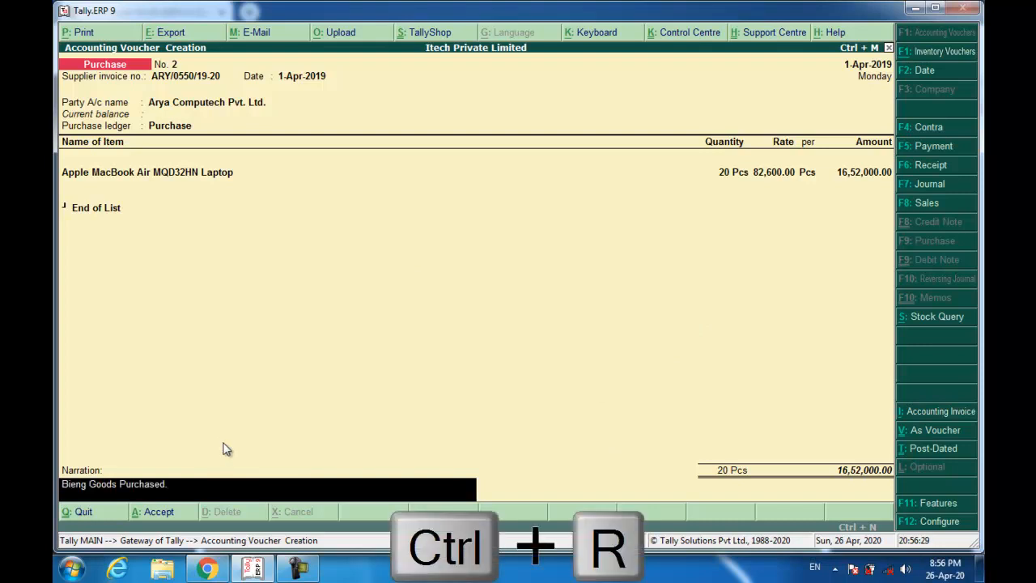
{"action": "key", "text": "Return"}
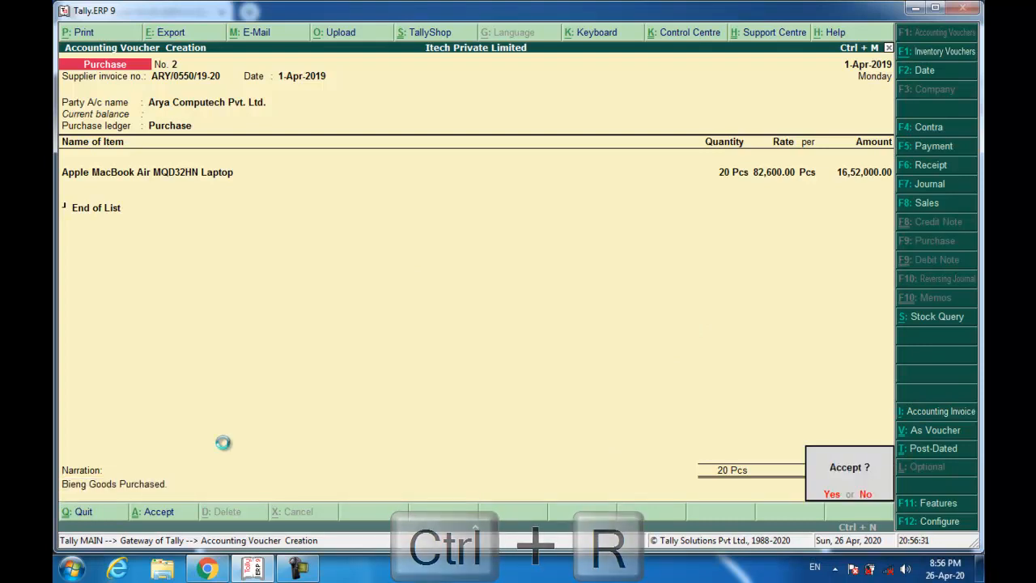
{"action": "key", "text": "Return"}
{"action": "left_click", "coordinate": [200, 572]}
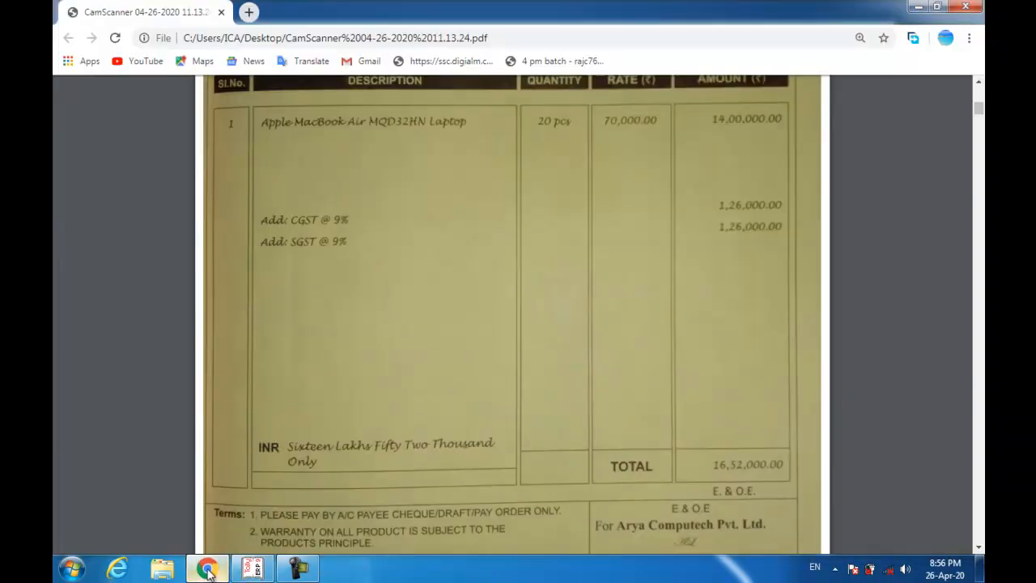
- Scroll the scanned PDF down to the Wealthy Bank cheque for 16,52,000
{"action": "scroll", "coordinate": [361, 453], "scroll_direction": "down", "scroll_amount": 4}
{"action": "scroll", "coordinate": [362, 461], "scroll_direction": "down", "scroll_amount": 6}
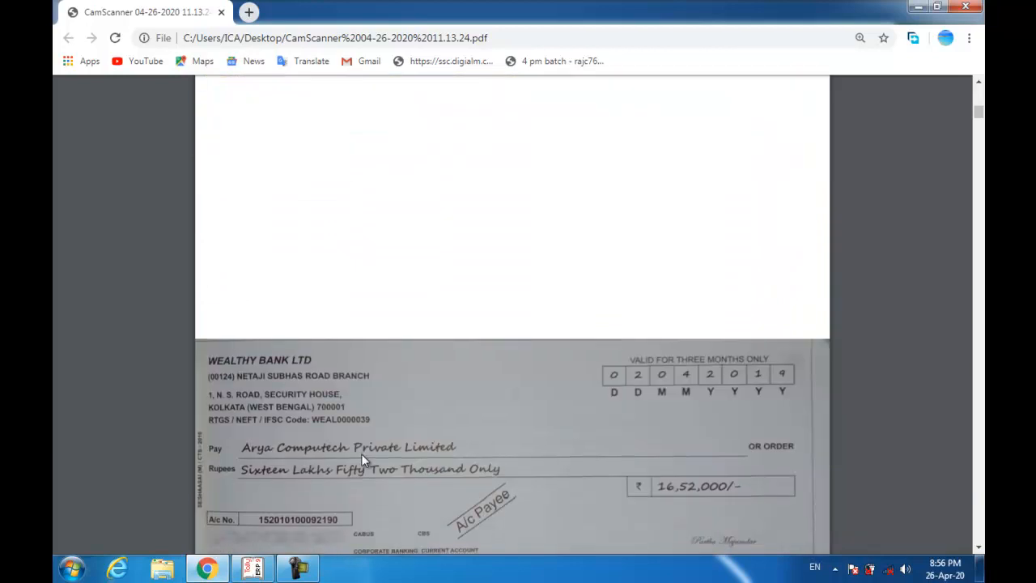
{"action": "scroll", "coordinate": [362, 433], "scroll_direction": "down", "scroll_amount": 2}
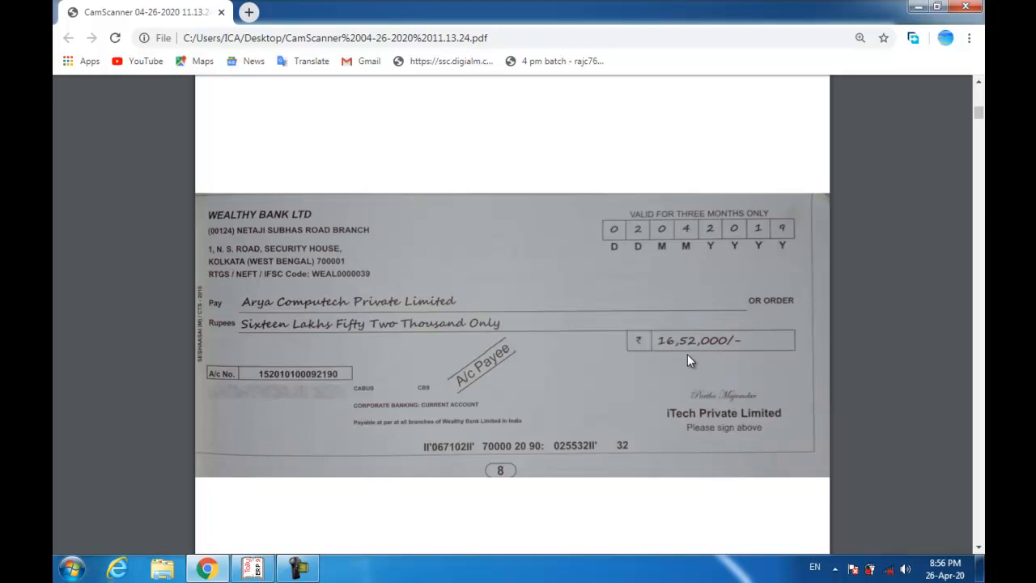
- Start a Payment voucher in Tally dated 2-Apr-2019, matching the cheque date
{"action": "key", "text": "alt+Tab"}
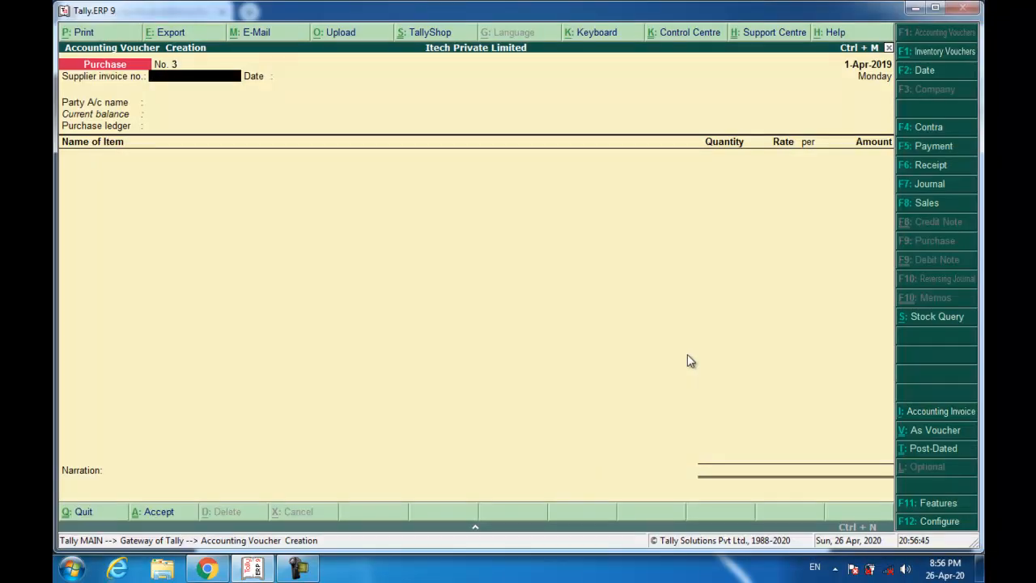
{"action": "key", "text": "F5"}
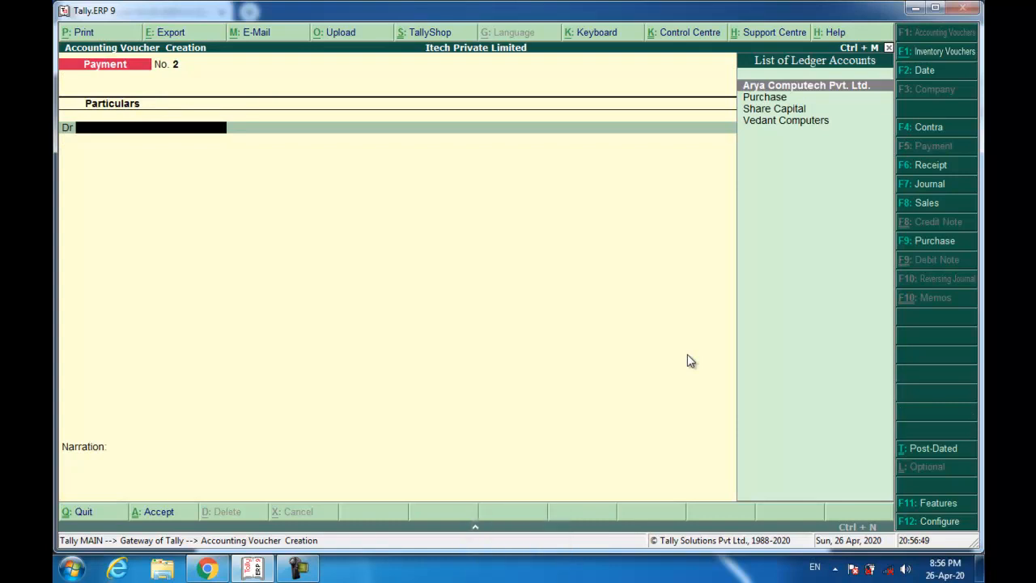
{"action": "key", "text": "alt+Tab"}
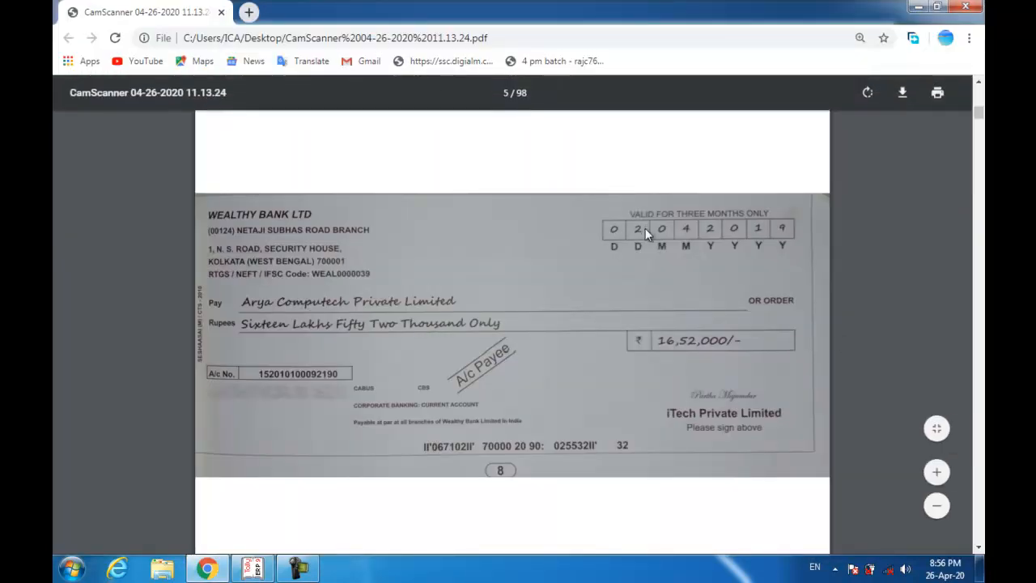
{"action": "key", "text": "alt+Tab"}
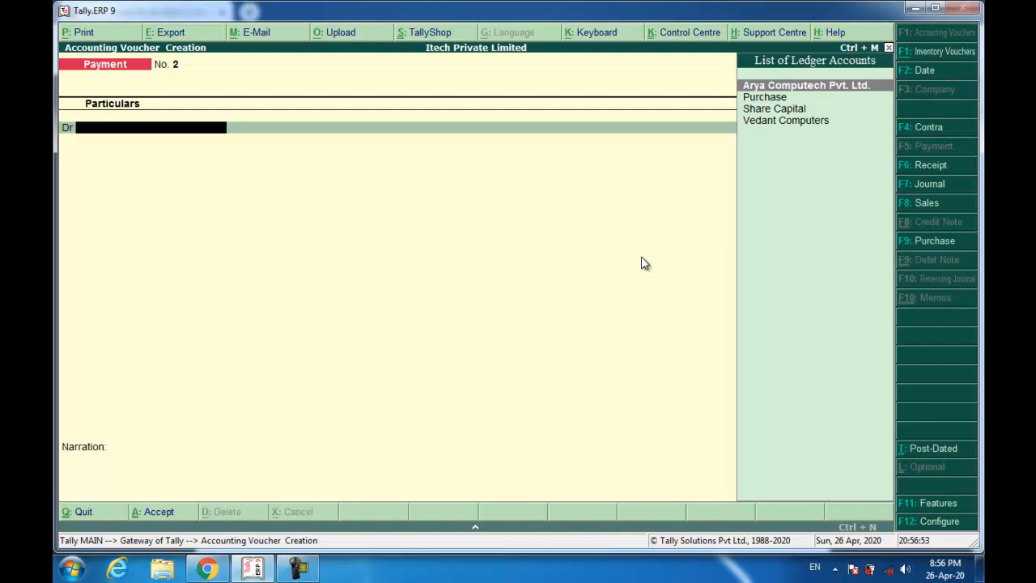
{"action": "key", "text": "F2"}
{"action": "key", "text": "Return"}
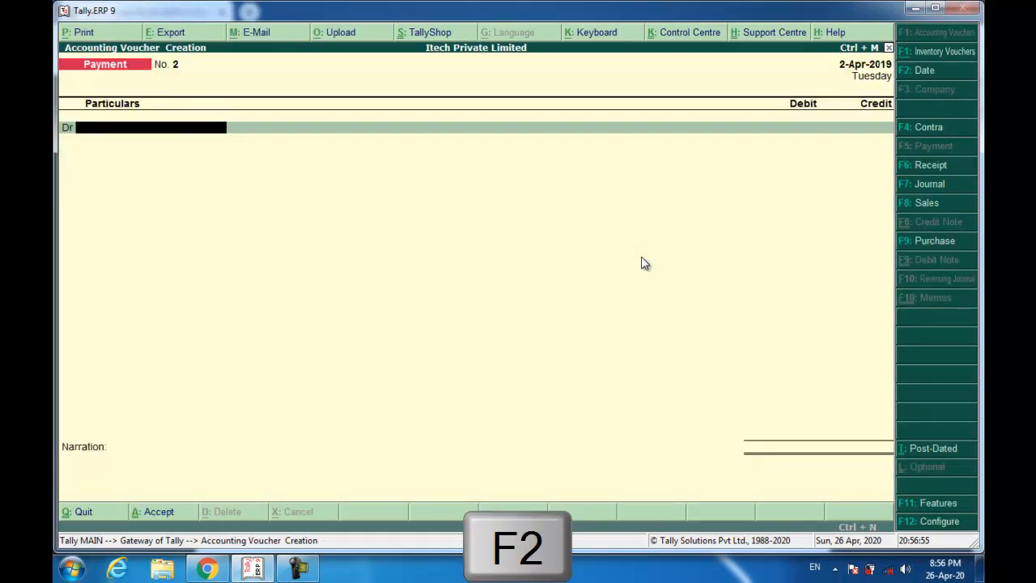
- Debit Arya Computech Pvt. Ltd. 16,52,000 against pending bill ARY/0550/19-20
{"action": "type", "text": "ar"}
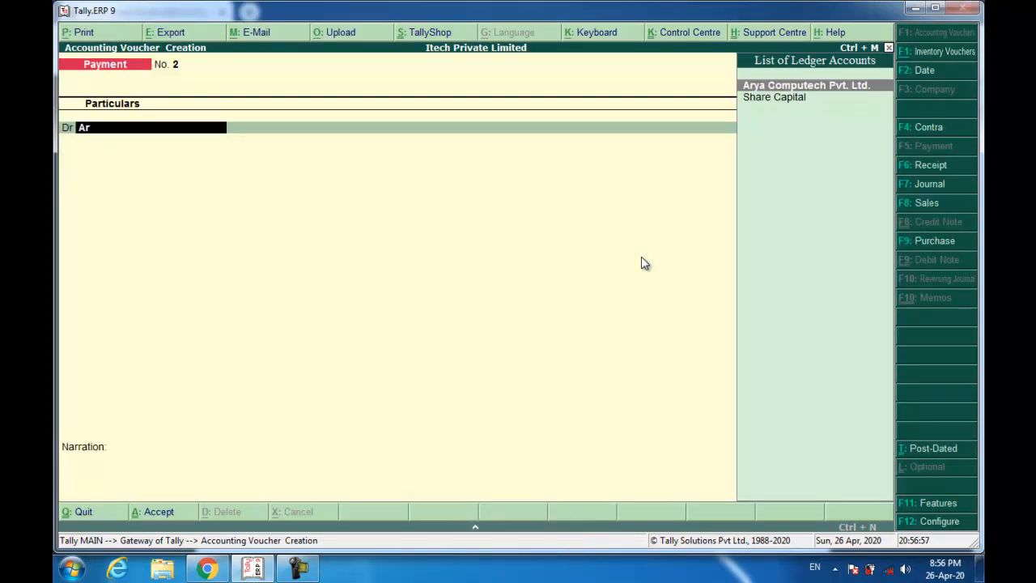
{"action": "key", "text": "Return"}
{"action": "type", "text": "16,52,000"}
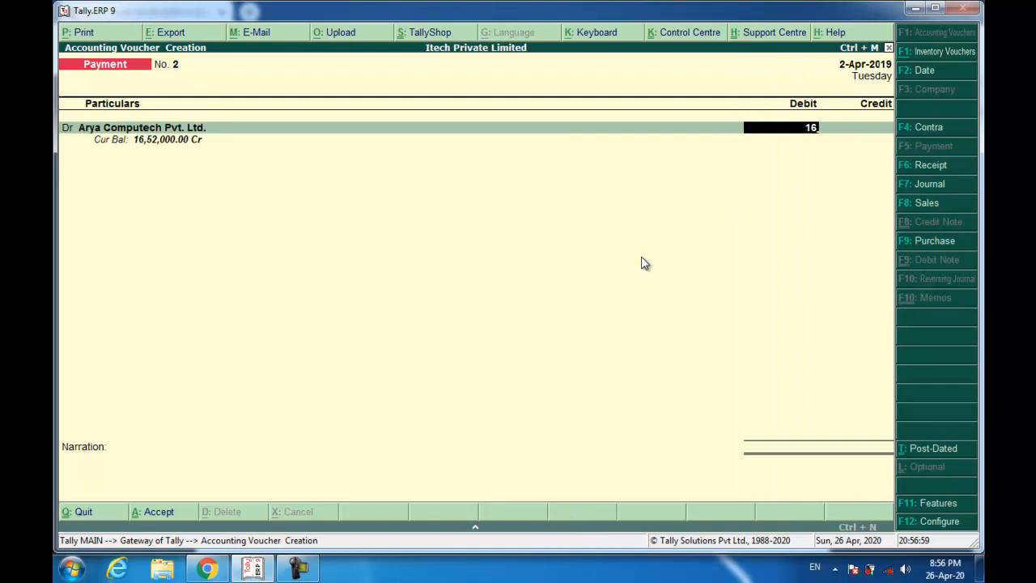
{"action": "key", "text": "Return"}
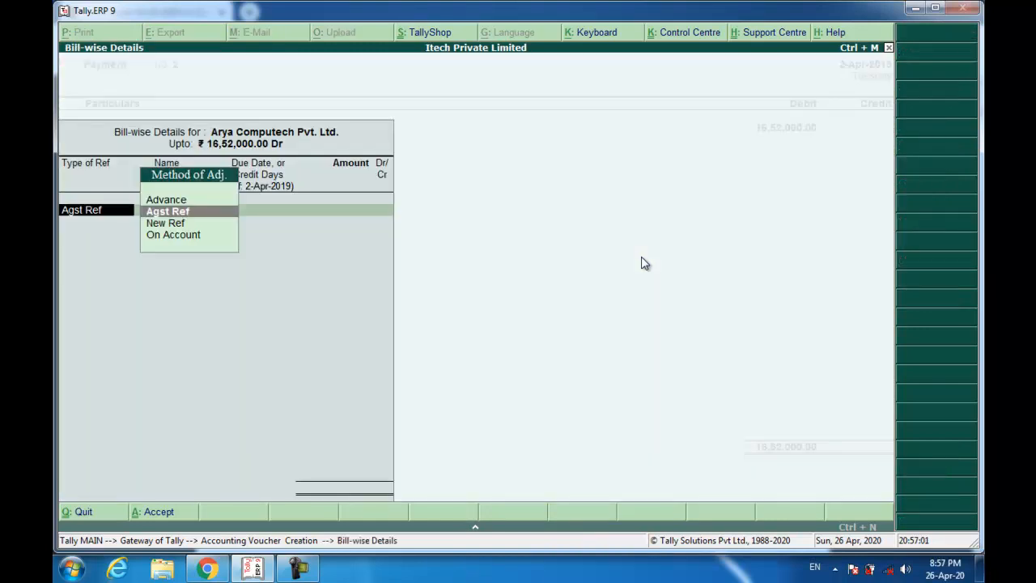
{"action": "key", "text": "Return"}
{"action": "key", "text": "Return"}
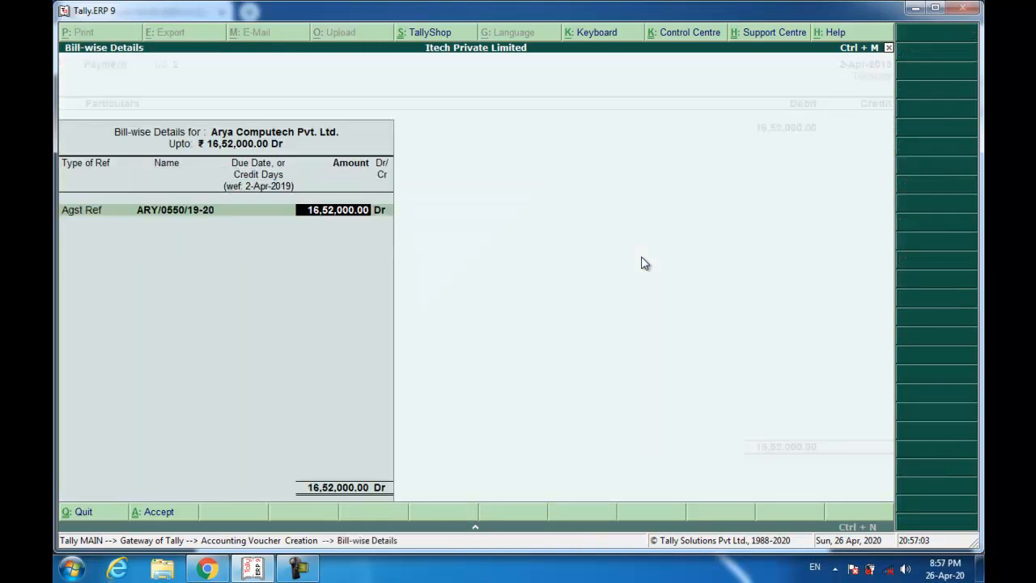
{"action": "key", "text": "Return"}
{"action": "key", "text": "Return"}
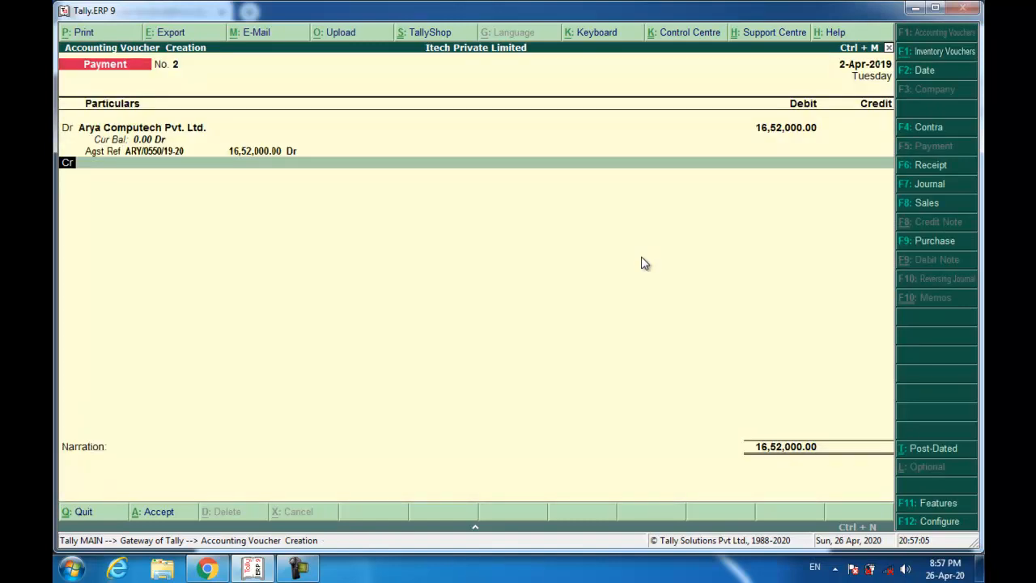
{"action": "key", "text": "Return"}
- Credit Wealthy Bank with cheque number 067102, recall the narration, and save the payment
{"action": "type", "text": "w"}
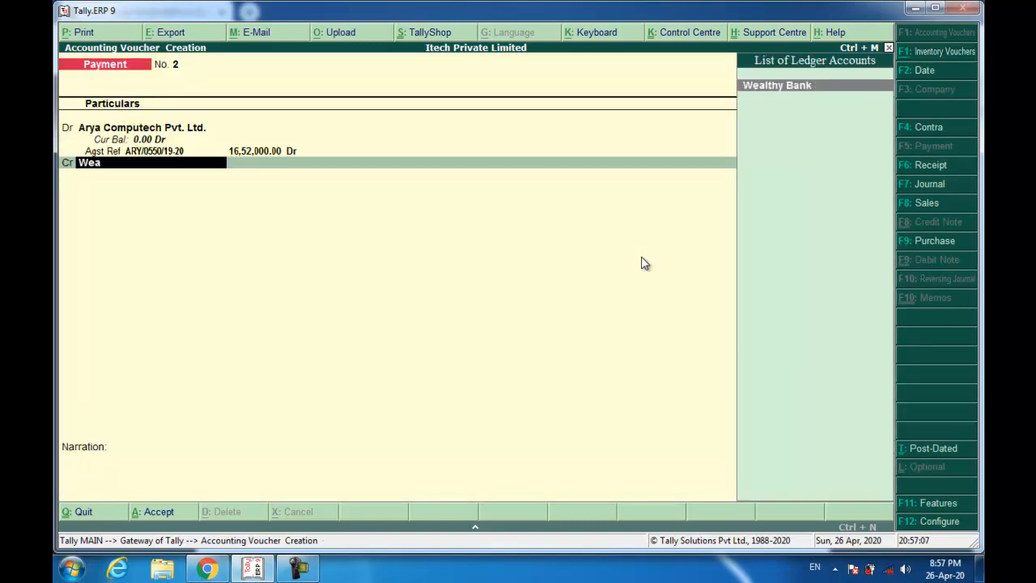
{"action": "key", "text": "Return"}
{"action": "key", "text": "Return"}
{"action": "key", "text": "Return"}
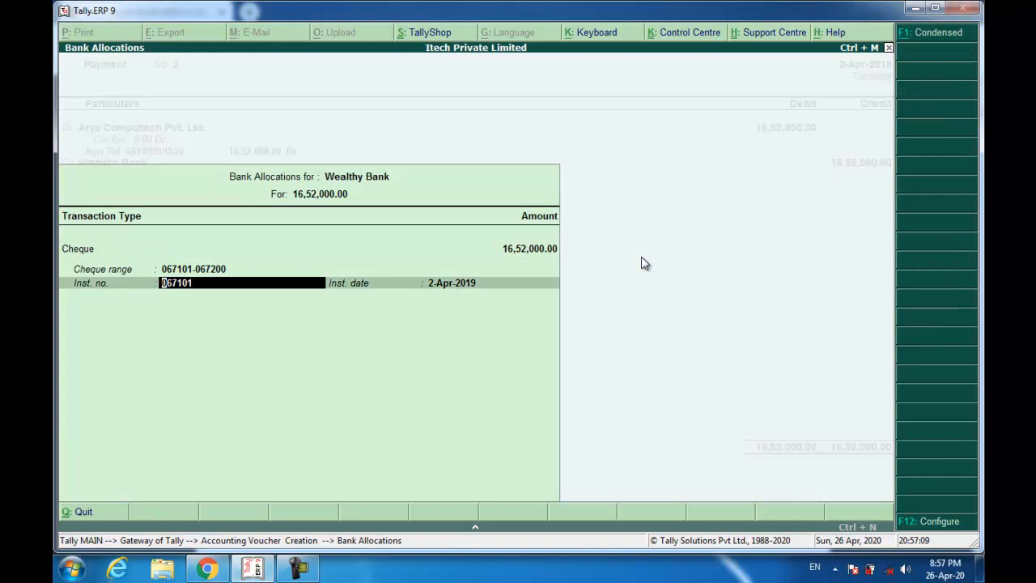
{"action": "key", "text": "Return"}
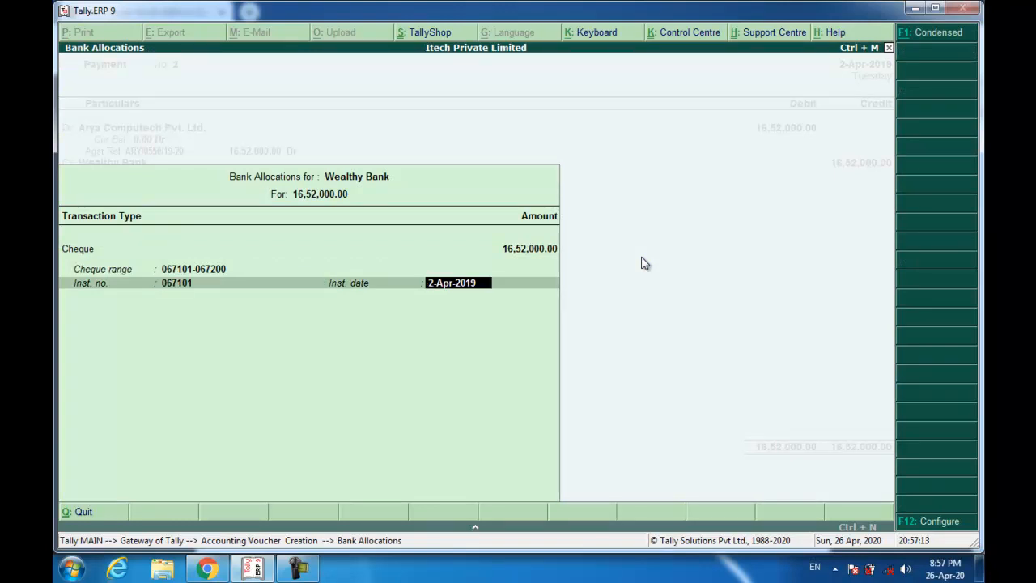
{"action": "key", "text": "alt+Tab"}
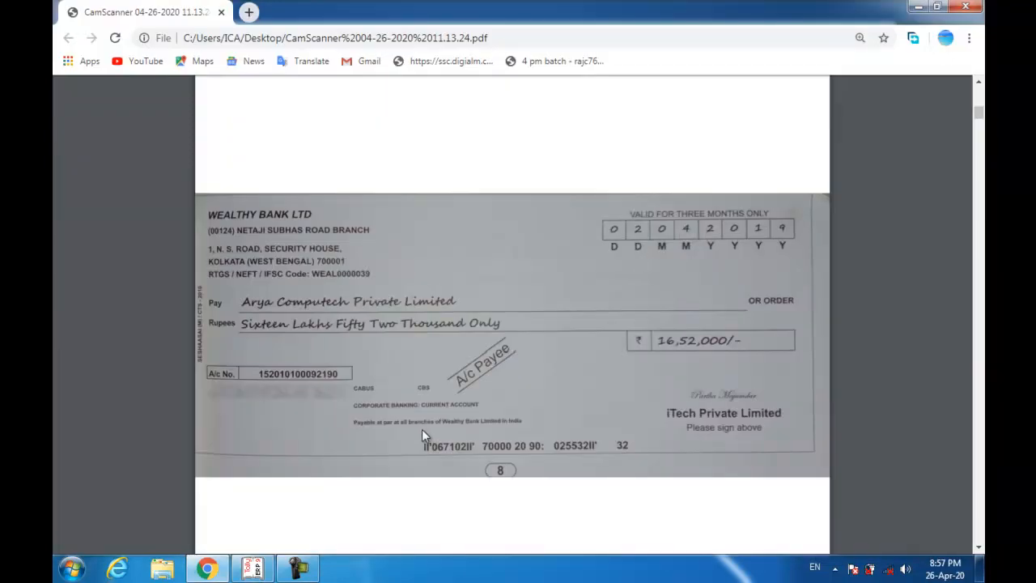
{"action": "key", "text": "alt+Tab"}
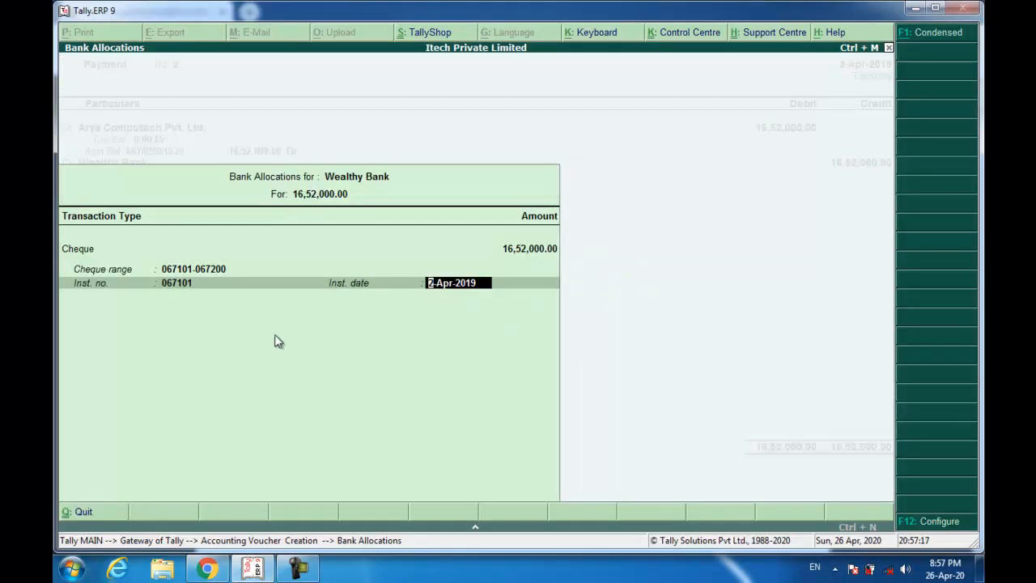
{"action": "key", "text": "BackSpace"}
{"action": "type", "text": "0"}
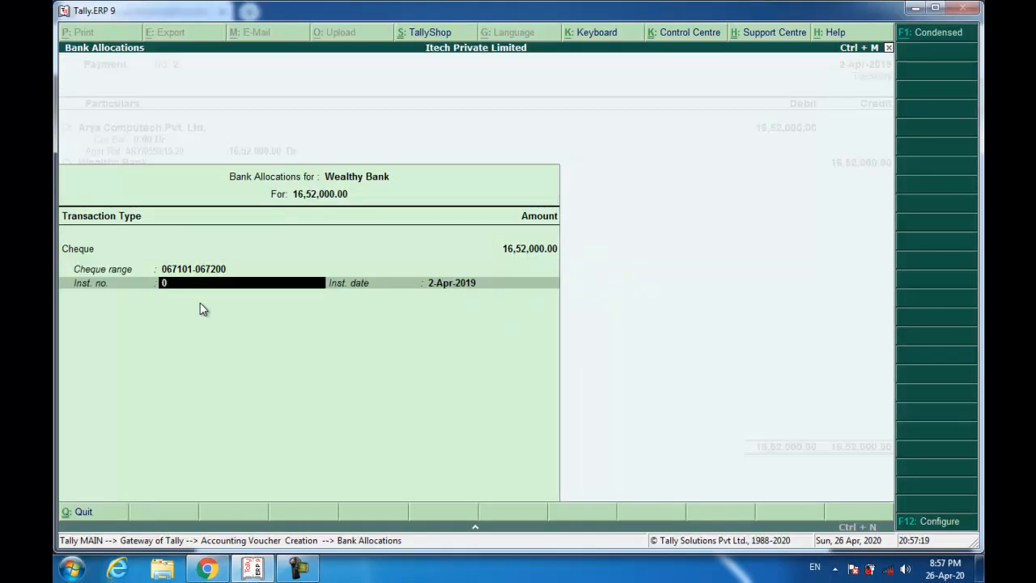
{"action": "type", "text": "67102"}
{"action": "key", "text": "Return"}
{"action": "key", "text": "Return"}
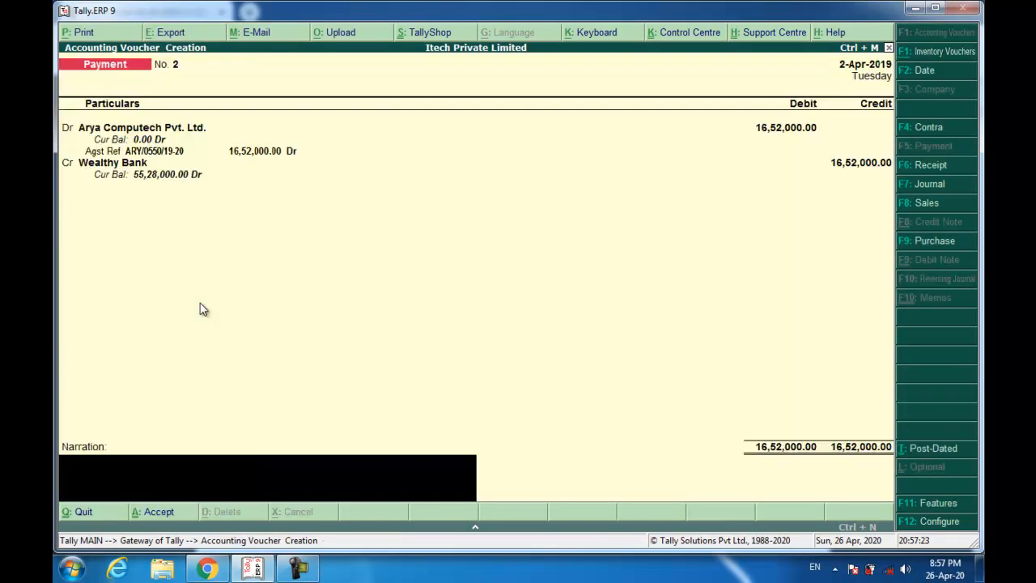
{"action": "key", "text": "ctrl+r"}
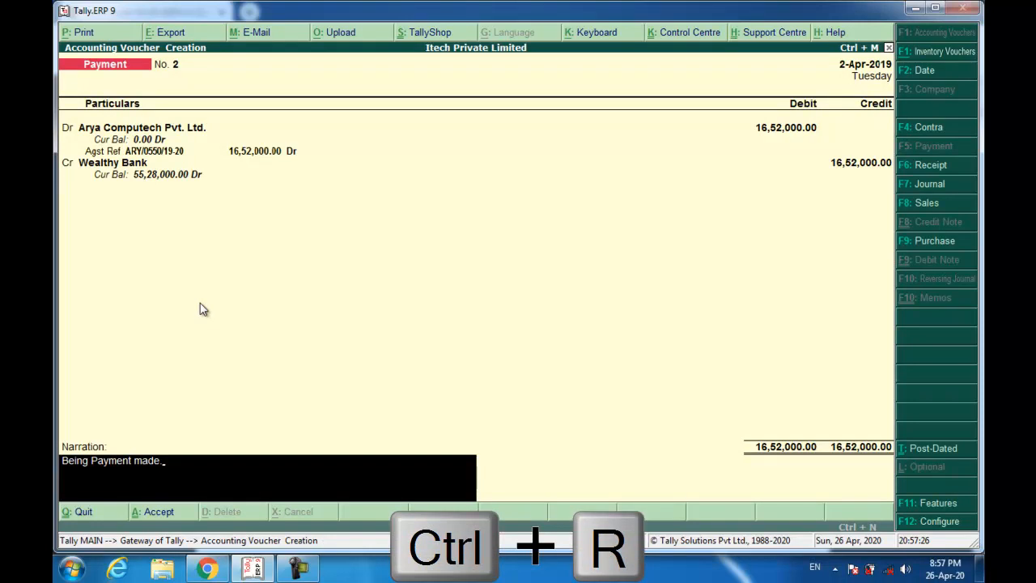
{"action": "key", "text": "Return"}
{"action": "key", "text": "Return"}
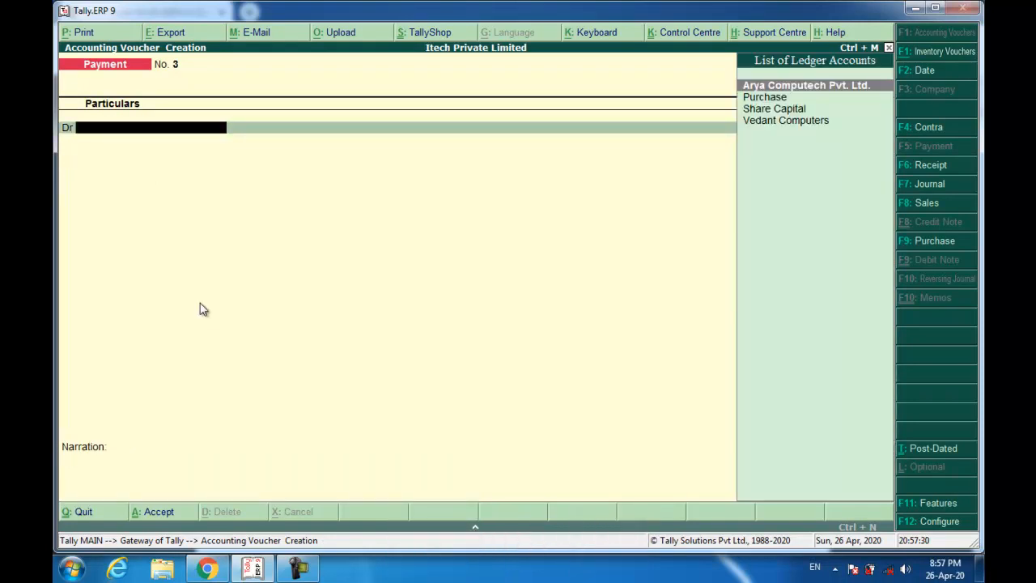
- Review the next scanned document, the iTech sales invoice, in the PDF
{"action": "key", "text": "alt+Tab"}
{"action": "scroll", "coordinate": [288, 320], "scroll_direction": "down", "scroll_amount": 2}
{"action": "scroll", "coordinate": [289, 315], "scroll_direction": "down", "scroll_amount": 6}
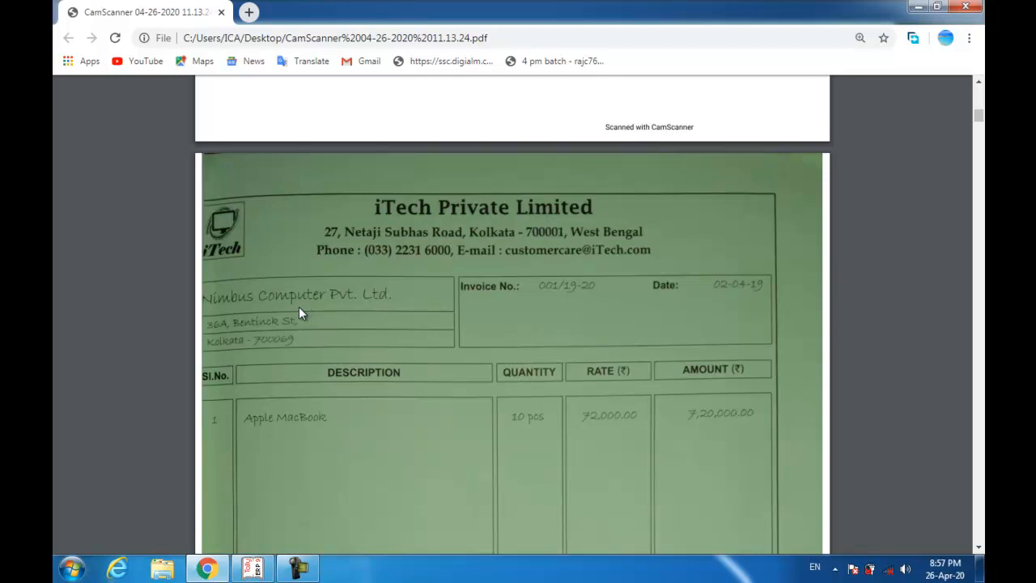
{"action": "scroll", "coordinate": [567, 296], "scroll_direction": "down", "scroll_amount": 3}
{"action": "scroll", "coordinate": [310, 284], "scroll_direction": "up", "scroll_amount": 1}
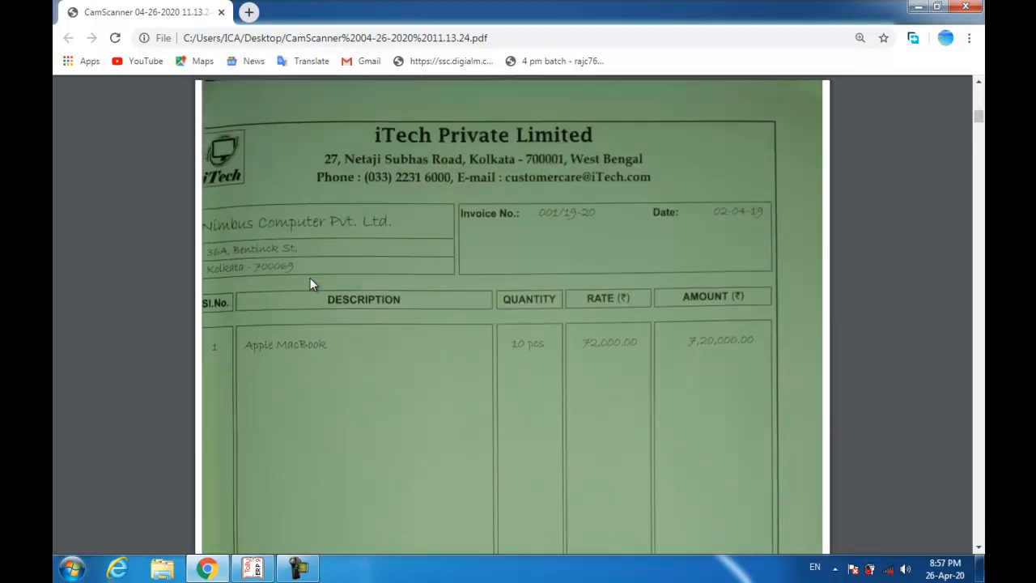
- Switch the Tally voucher to Sales and enter reference number 001/19-20
{"action": "key", "text": "alt+Tab"}
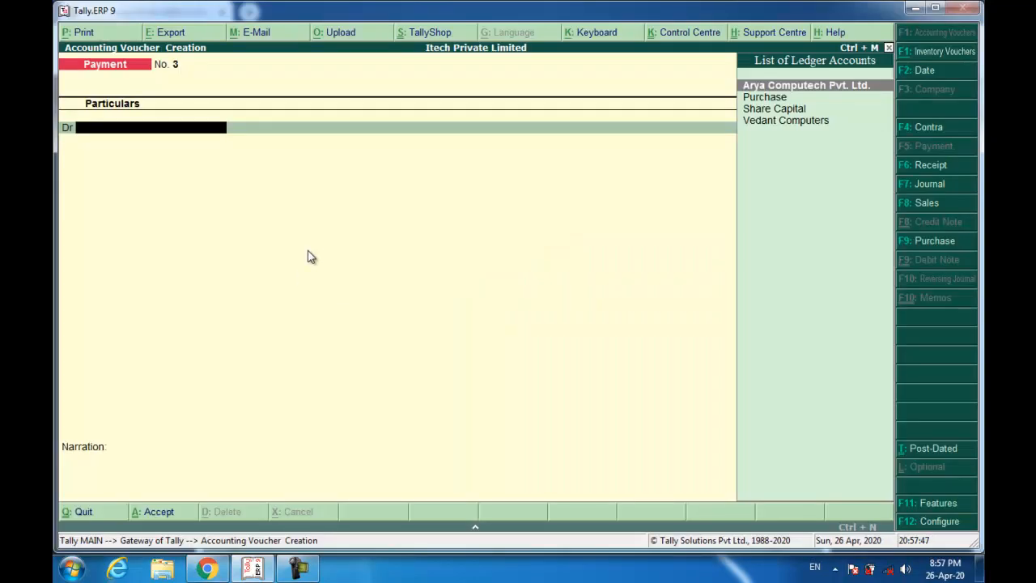
{"action": "left_click", "coordinate": [924, 204]}
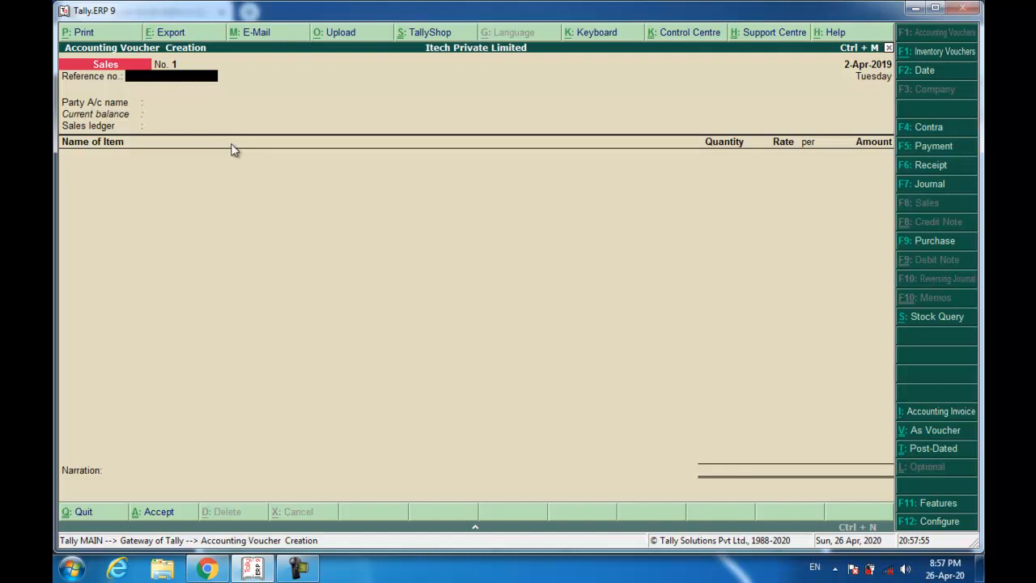
{"action": "type", "text": "001/19-20"}
{"action": "key", "text": "Return"}
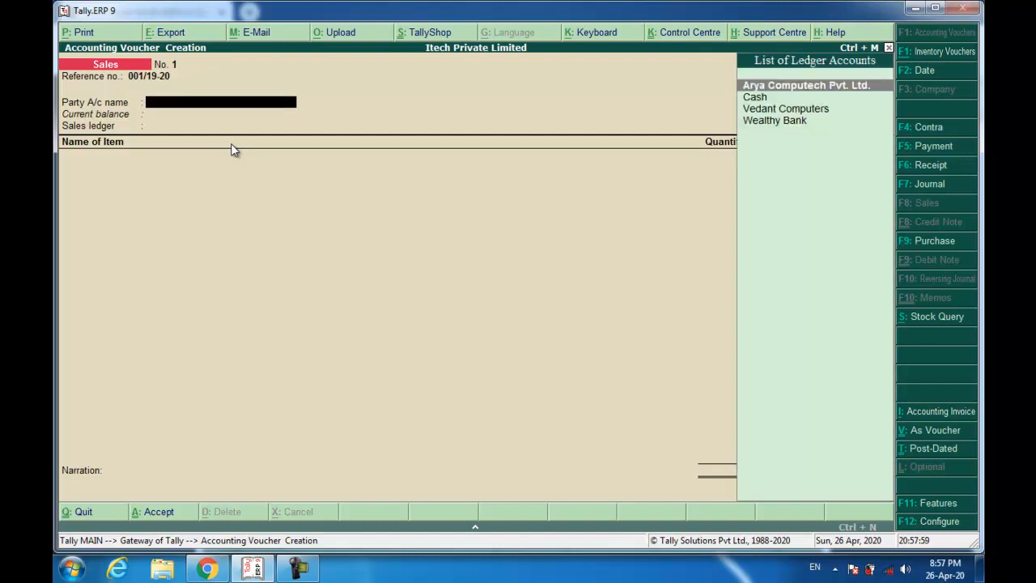
- Create party ledger 'Nimbus Computer Pvt. Ltd.' under Sundry Debtors with bill-by-bill balances
{"action": "key", "text": "alt+c"}
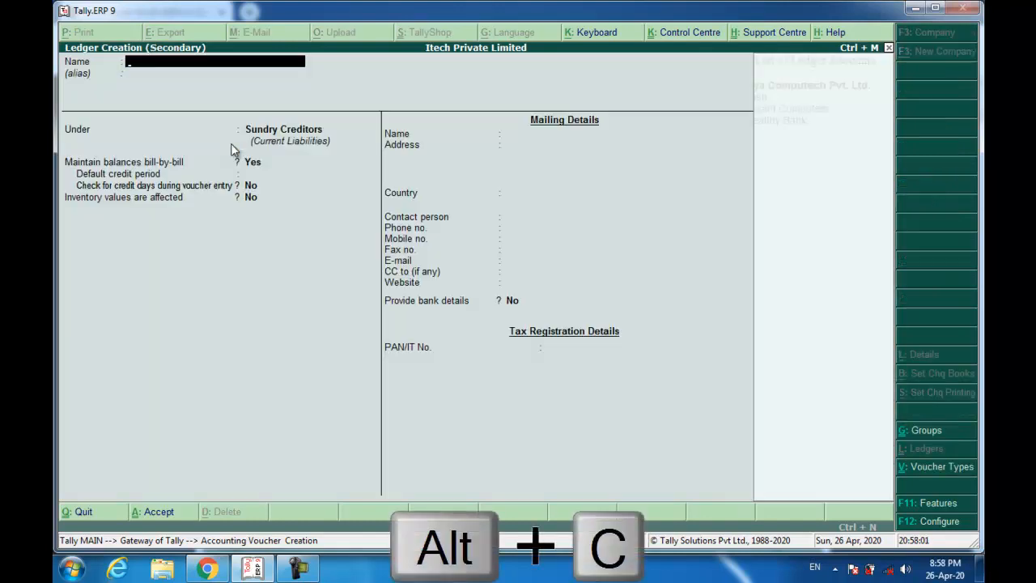
{"action": "type", "text": "Nimbus Computer"}
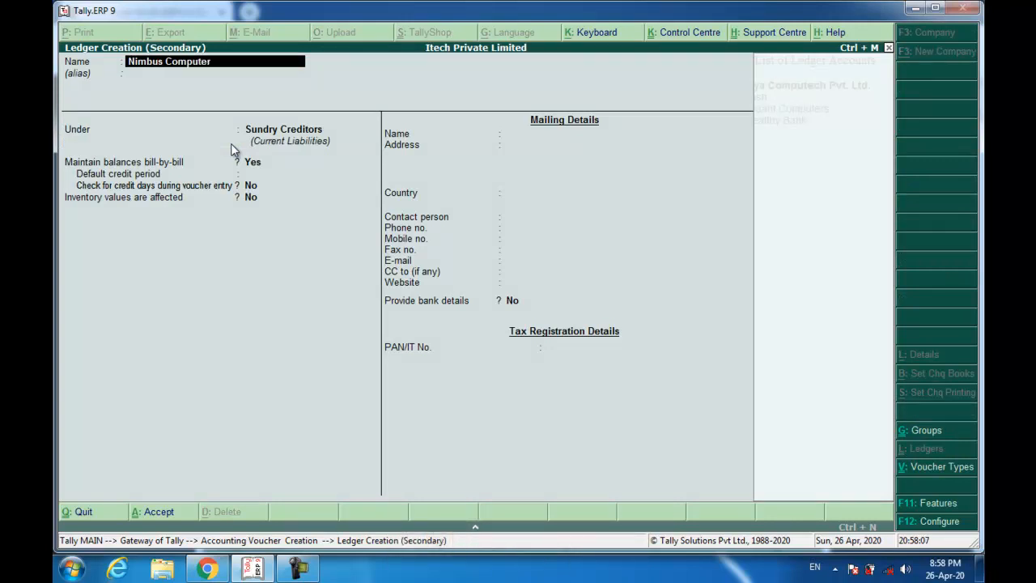
{"action": "type", "text": " Pvt. Ltd."}
{"action": "key", "text": "Return"}
{"action": "key", "text": "Return"}
{"action": "type", "text": "sun"}
{"action": "key", "text": "Down"}
{"action": "key", "text": "Return"}
- Enter the ledger's Kolkata mailing address and pincode, then save the ledger
{"action": "key", "text": "Return"}
{"action": "key", "text": "Return"}
{"action": "key", "text": "Return"}
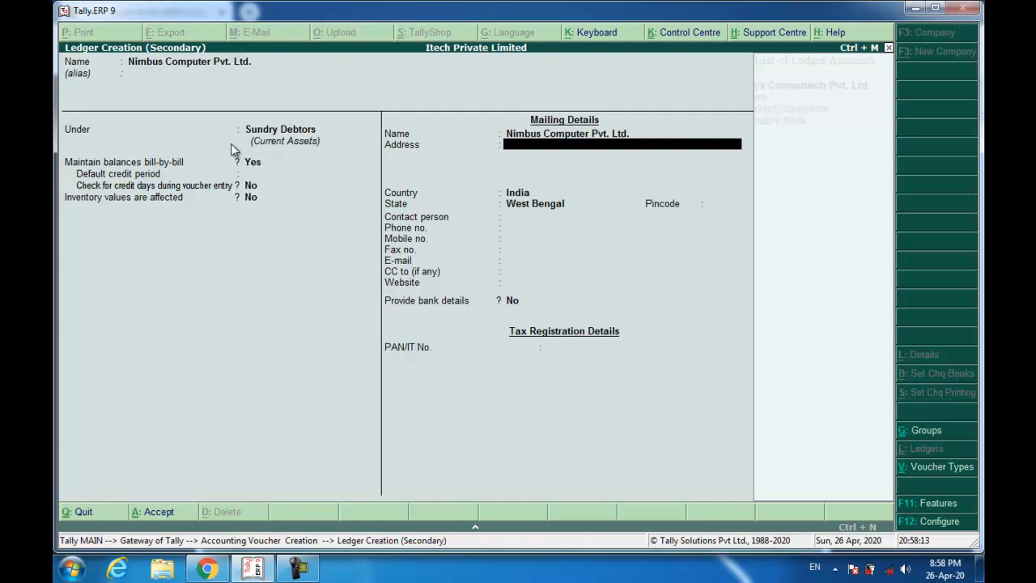
{"action": "key", "text": "Return"}
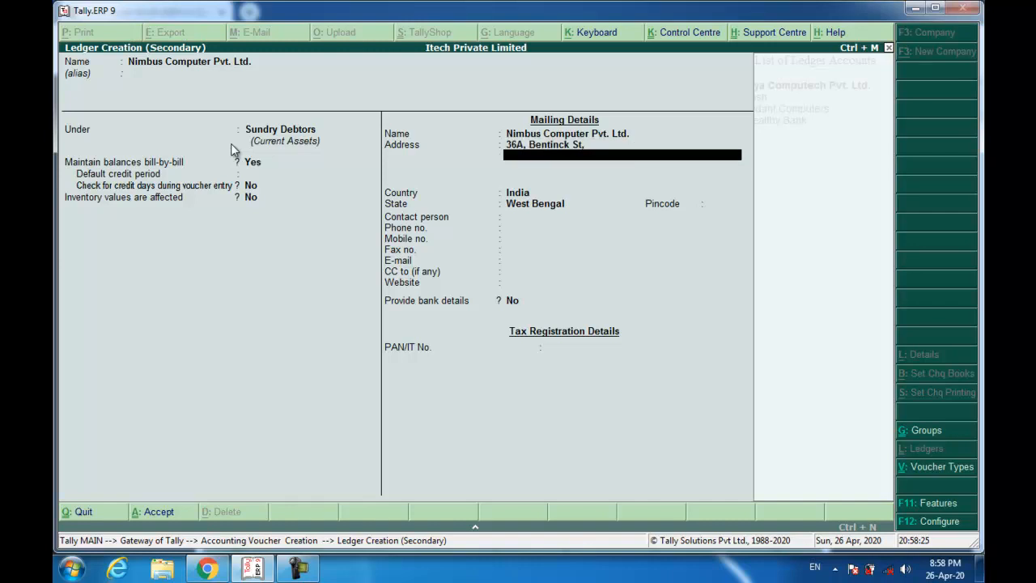
{"action": "key", "text": "Return"}
{"action": "key", "text": "Return"}
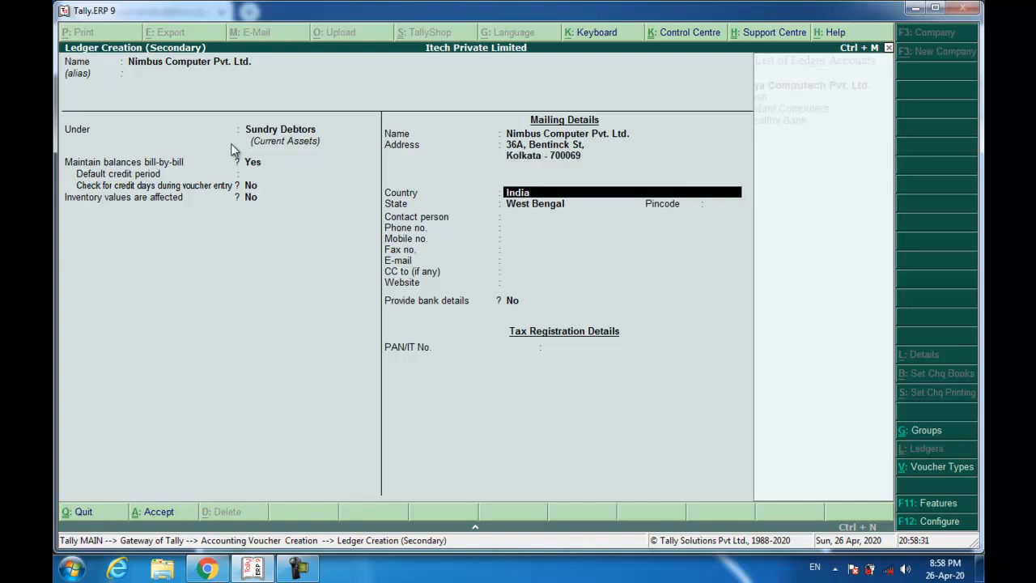
{"action": "key", "text": "Return"}
{"action": "key", "text": "Return"}
{"action": "type", "text": "700069"}
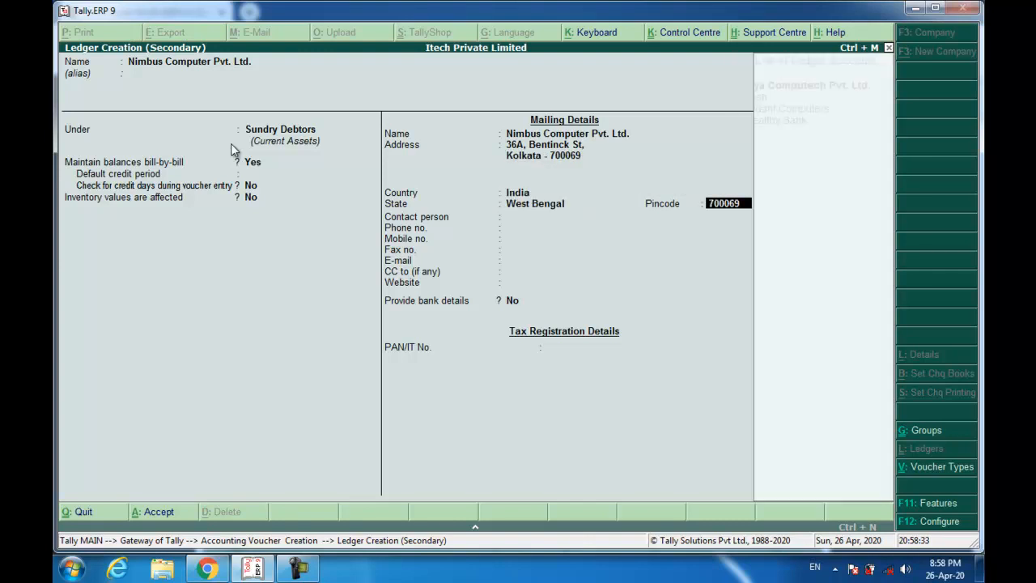
{"action": "key", "text": "Return"}
{"action": "key", "text": "Return"}
{"action": "key", "text": "Return"}
{"action": "key", "text": "Return"}
{"action": "key", "text": "Return"}
{"action": "key", "text": "Return"}
{"action": "key", "text": "Return"}
{"action": "key", "text": "Return"}
{"action": "key", "text": "Return"}
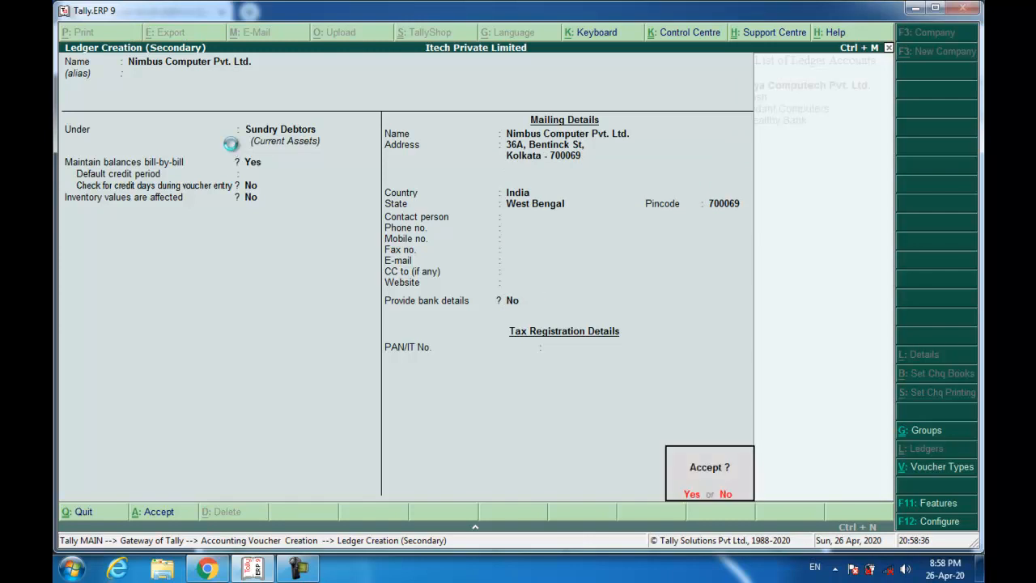
{"action": "key", "text": "Return"}
{"action": "key", "text": "Return"}
{"action": "key", "text": "Return"}
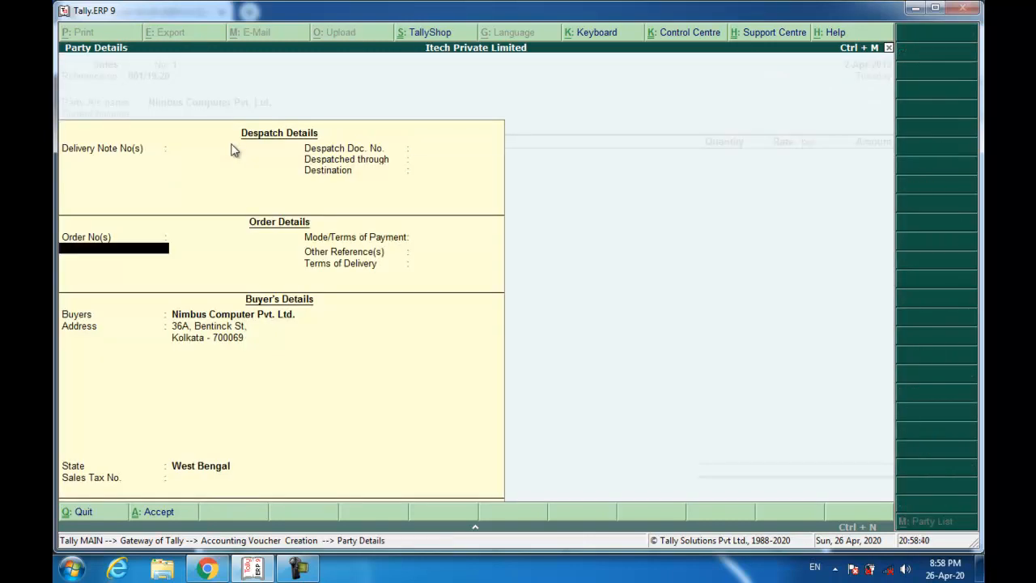
- Accept Nimbus Computer as the party and create a 'Sale' ledger under Sales Accounts
{"action": "key", "text": "ctrl+a"}
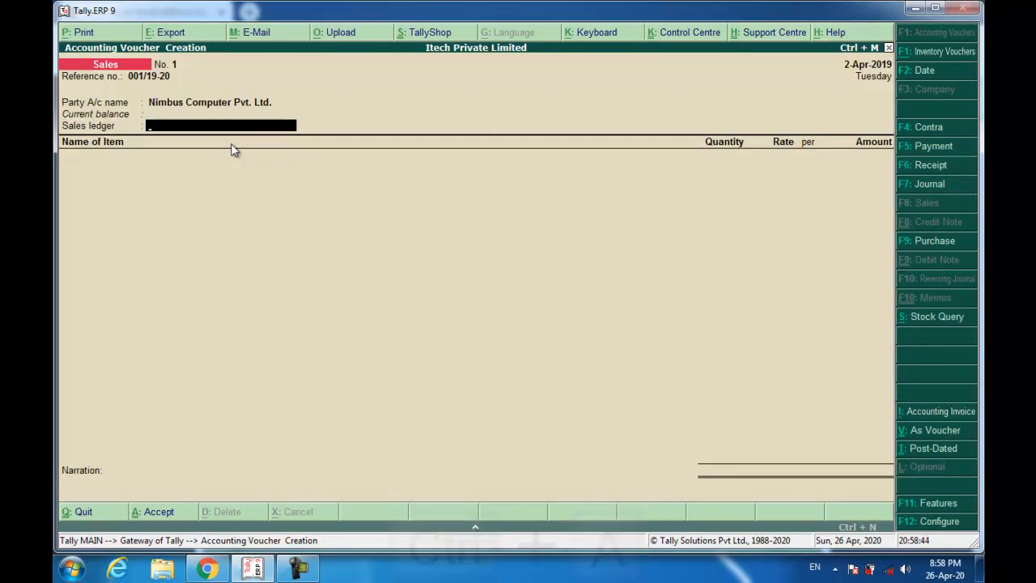
{"action": "key", "text": "alt+c"}
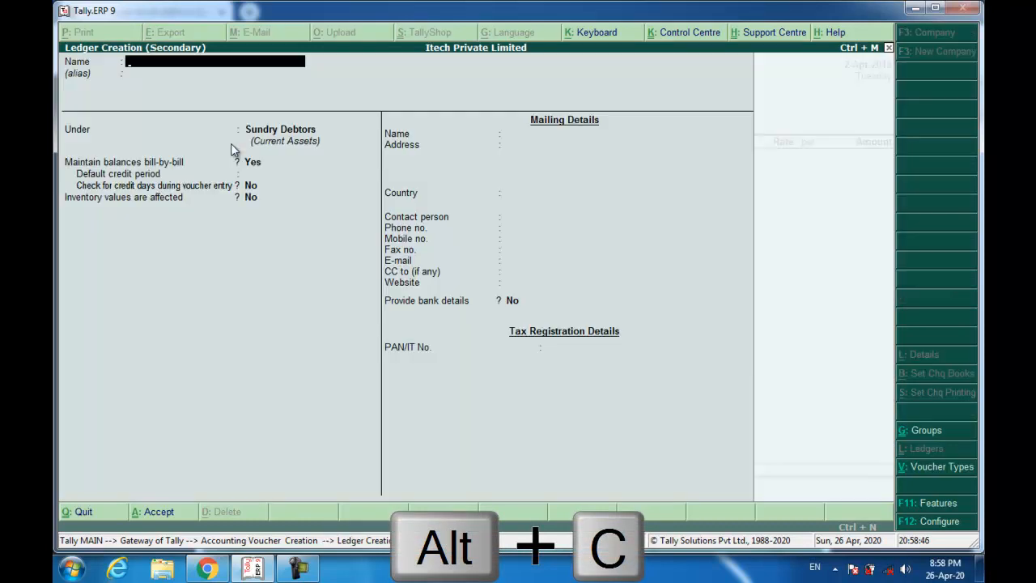
{"action": "type", "text": "Sale"}
{"action": "key", "text": "Return"}
{"action": "type", "text": "sale"}
{"action": "key", "text": "Return"}
{"action": "key", "text": "Return"}
{"action": "key", "text": "Return"}
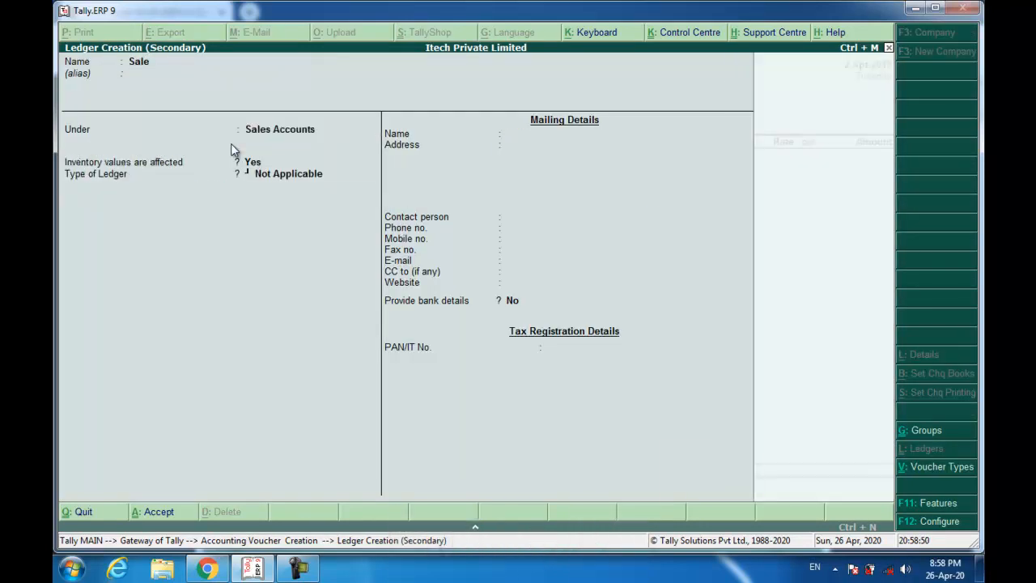
{"action": "key", "text": "Return"}
{"action": "key", "text": "Return"}
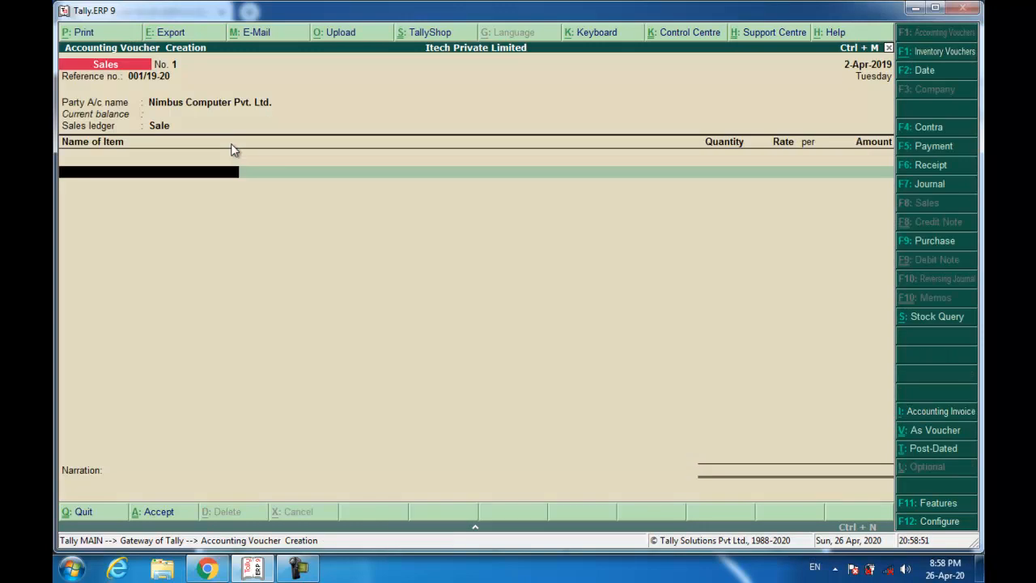
- Add 10 Apple MacBook Air MQD32HN Laptops at 72,000 per Pcs, totalling 7,20,000
{"action": "type", "text": "Ap"}
{"action": "key", "text": "Return"}
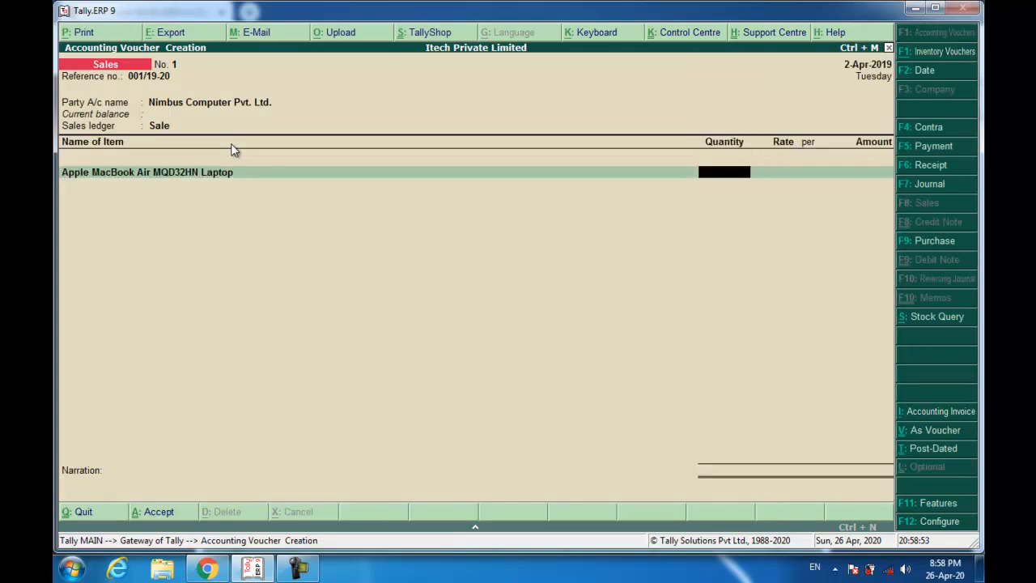
{"action": "type", "text": "10"}
{"action": "key", "text": "Return"}
{"action": "type", "text": "72000"}
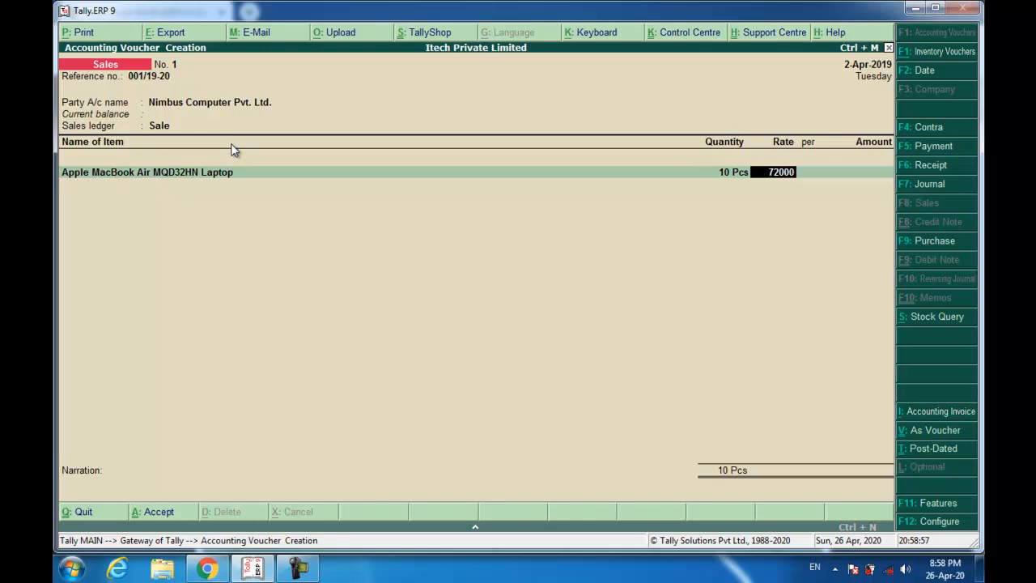
{"action": "key", "text": "Return"}
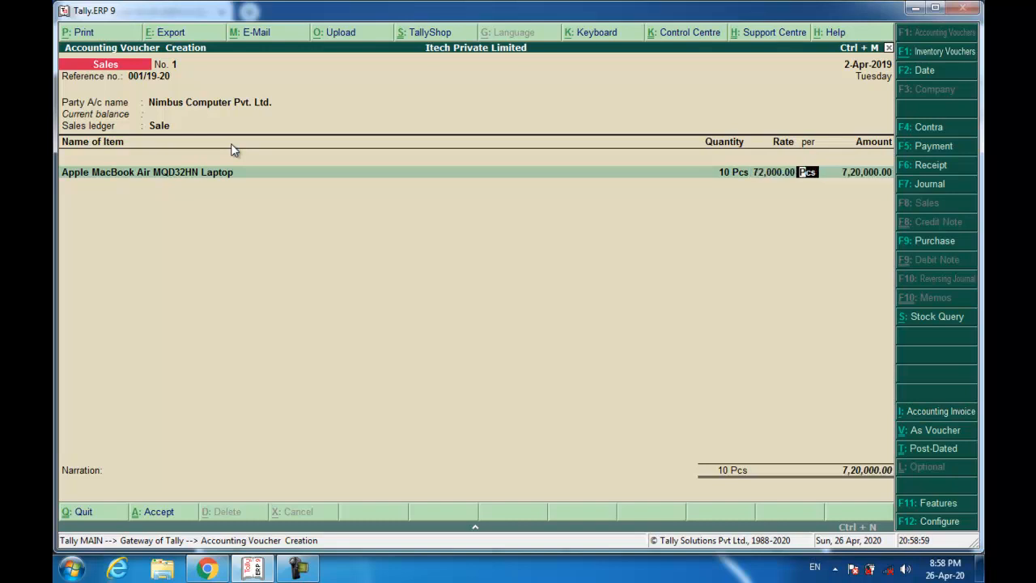
{"action": "key", "text": "Return"}
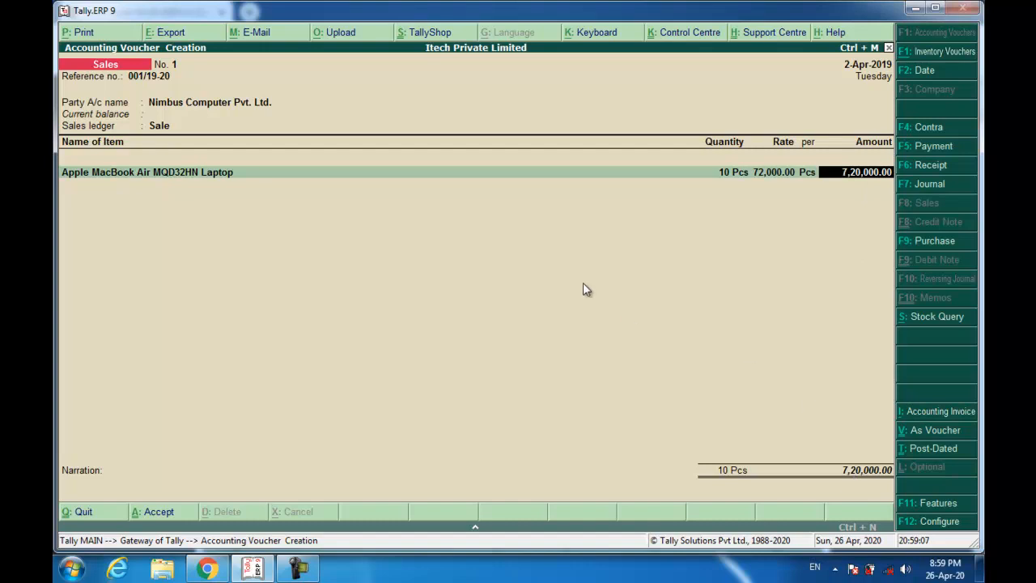
{"action": "key", "text": "Return"}
{"action": "key", "text": "Return"}
{"action": "key", "text": "Return"}
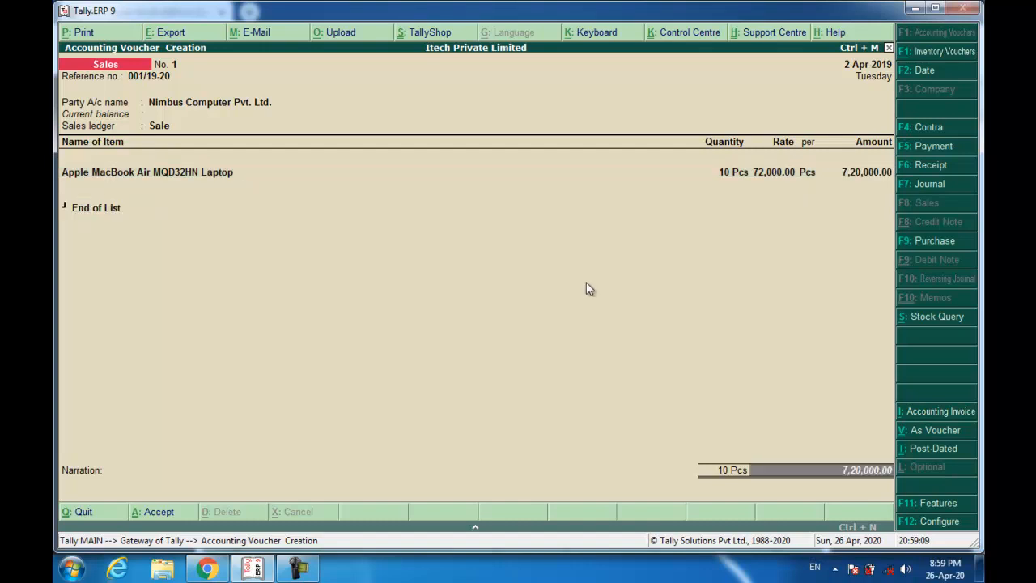
{"action": "key", "text": "Return"}
{"action": "key", "text": "Return"}
- Set new bill reference 001/19-20, add narration 'Being Goods Sold', and save the sale
{"action": "type", "text": "001/19"}
{"action": "type", "text": "-"}
{"action": "key", "text": "BackSpace"}
{"action": "type", "text": "/19-20"}
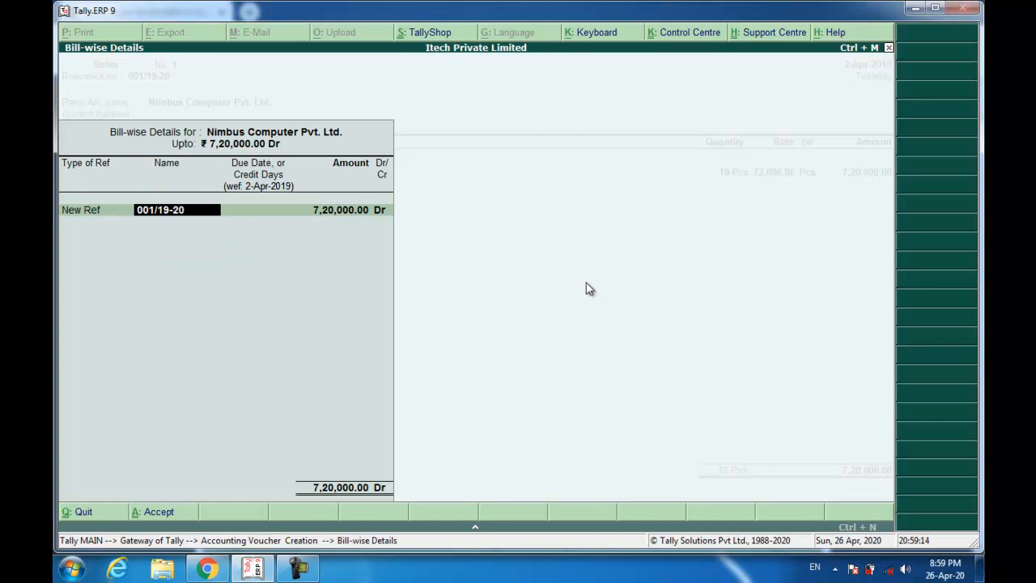
{"action": "key", "text": "Return"}
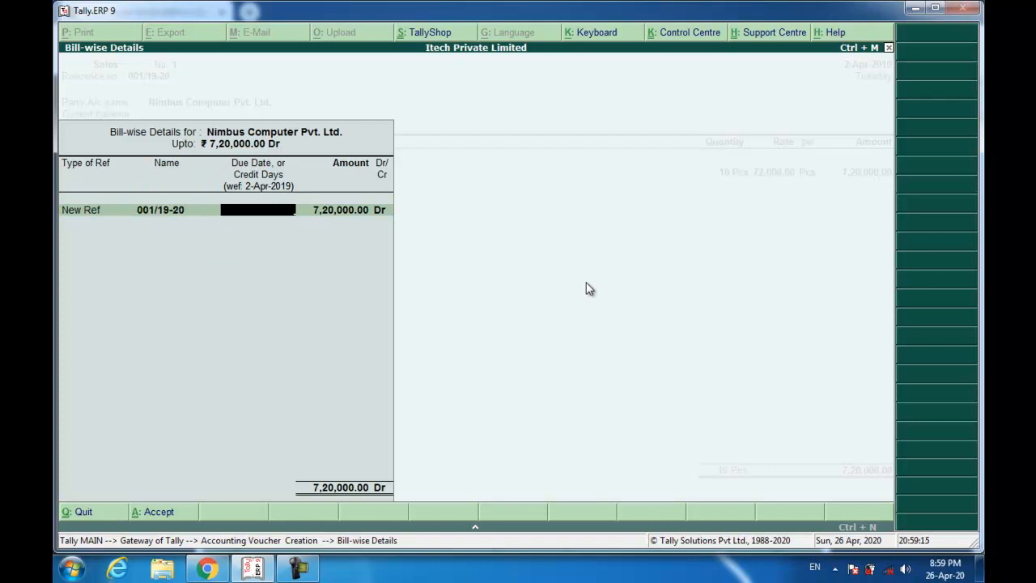
{"action": "key", "text": "Return"}
{"action": "key", "text": "Return"}
{"action": "key", "text": "Return"}
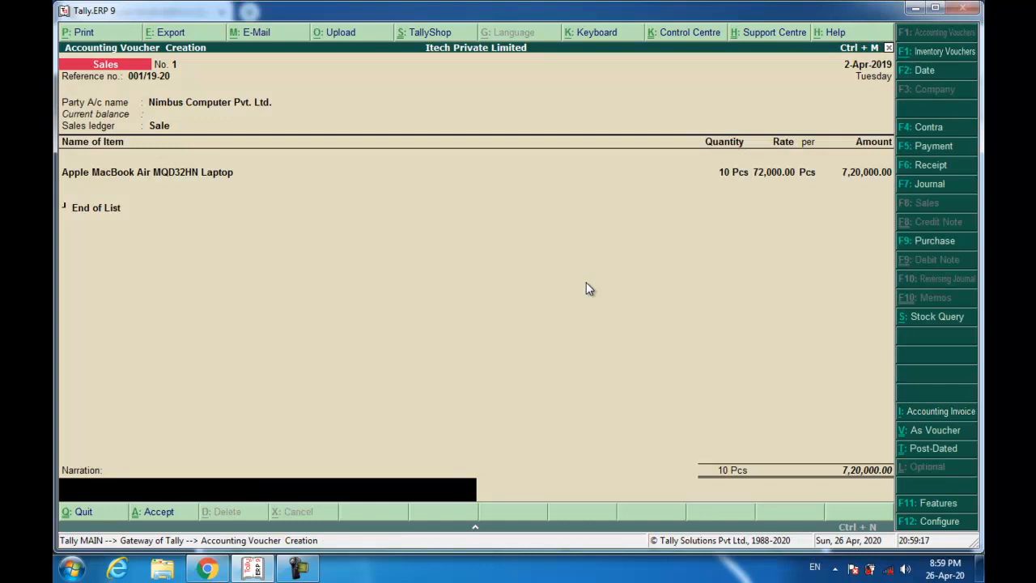
{"action": "type", "text": "Being Goods Sold"}
{"action": "key", "text": "Return"}
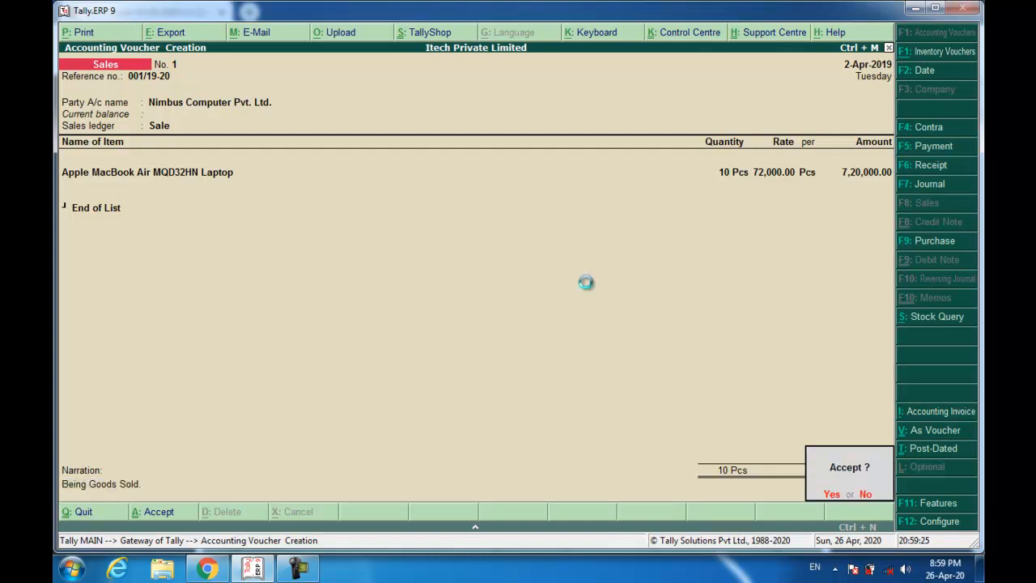
{"action": "key", "text": "Return"}
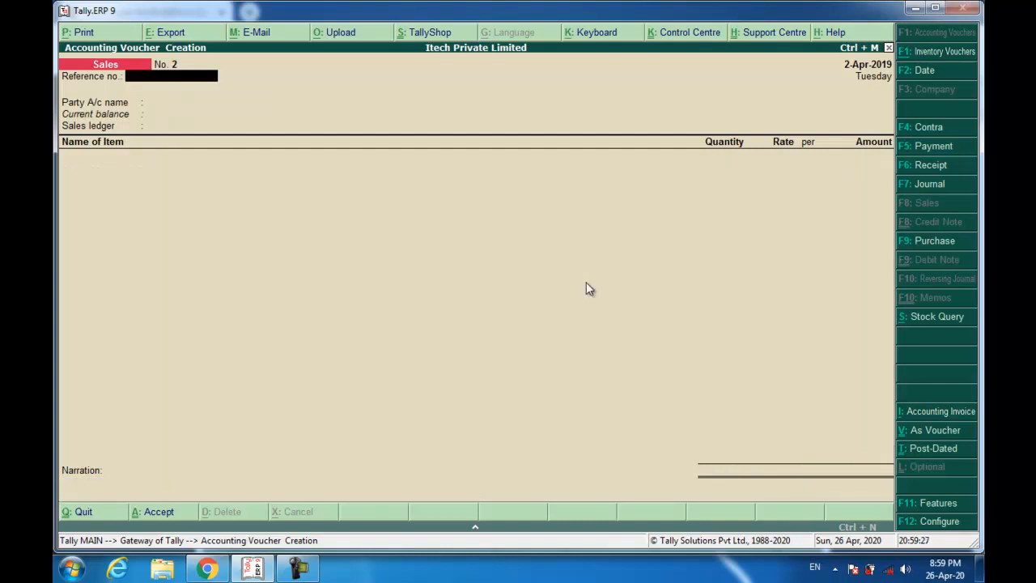
{"action": "key", "text": "alt+Tab"}
{"action": "scroll", "coordinate": [549, 285], "scroll_direction": "down", "scroll_amount": 8}
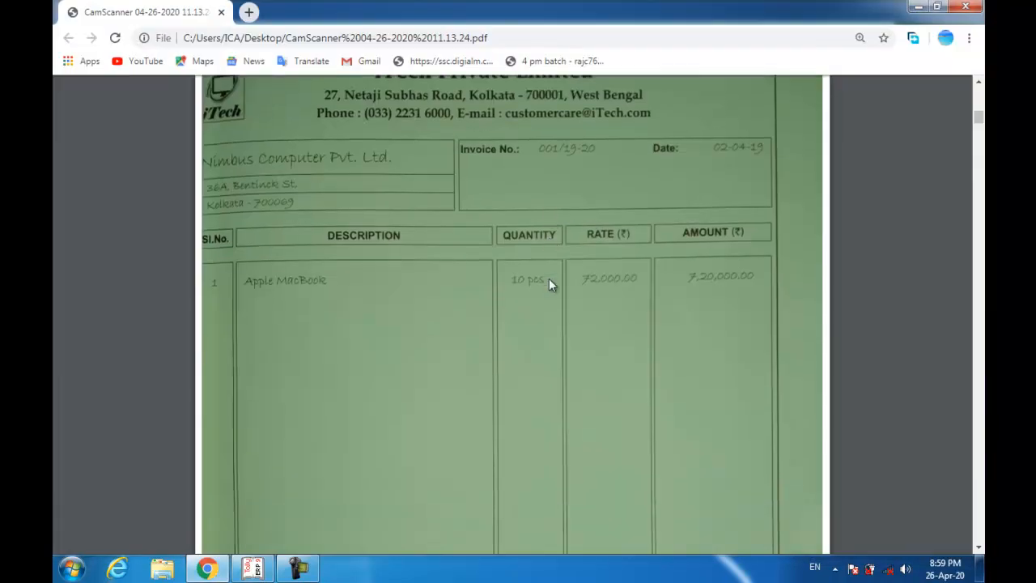
{"action": "scroll", "coordinate": [548, 280], "scroll_direction": "down", "scroll_amount": 7}
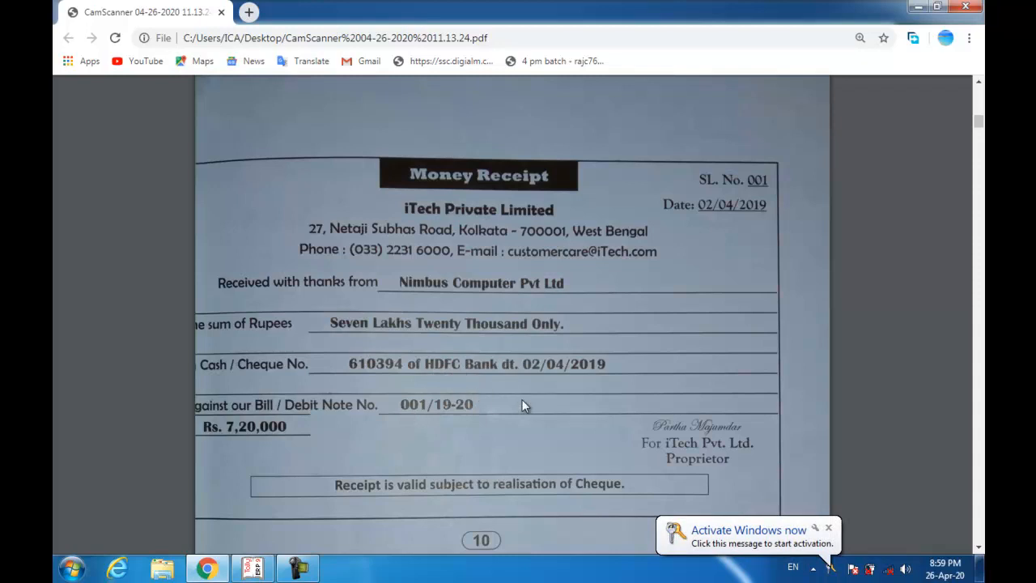
{"action": "key", "text": "alt+Tab"}
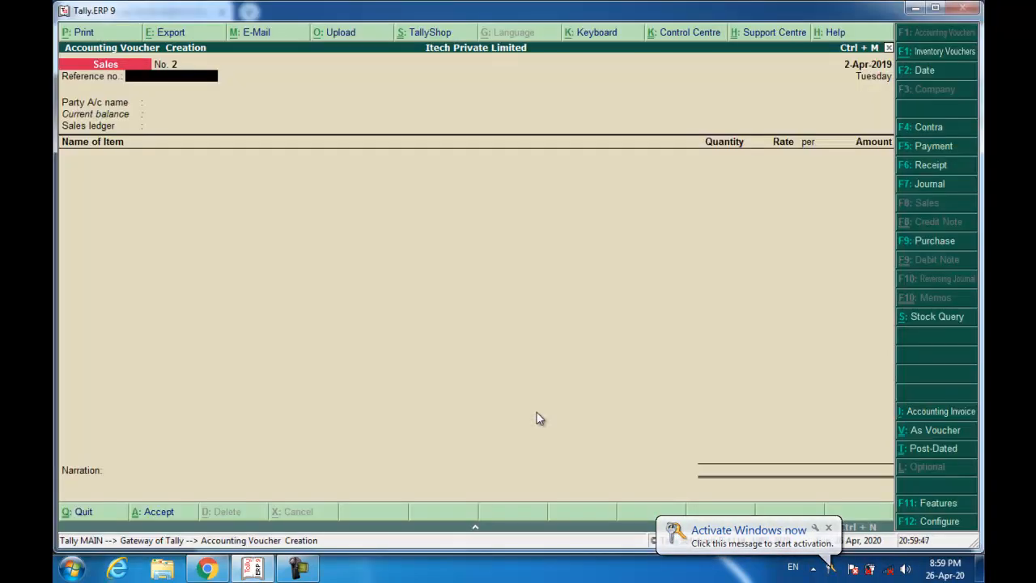
- Start a Receipt voucher crediting Nimbus Computer Pvt. Ltd. 7,20,000 against bill 001/19-20
{"action": "key", "text": "F6"}
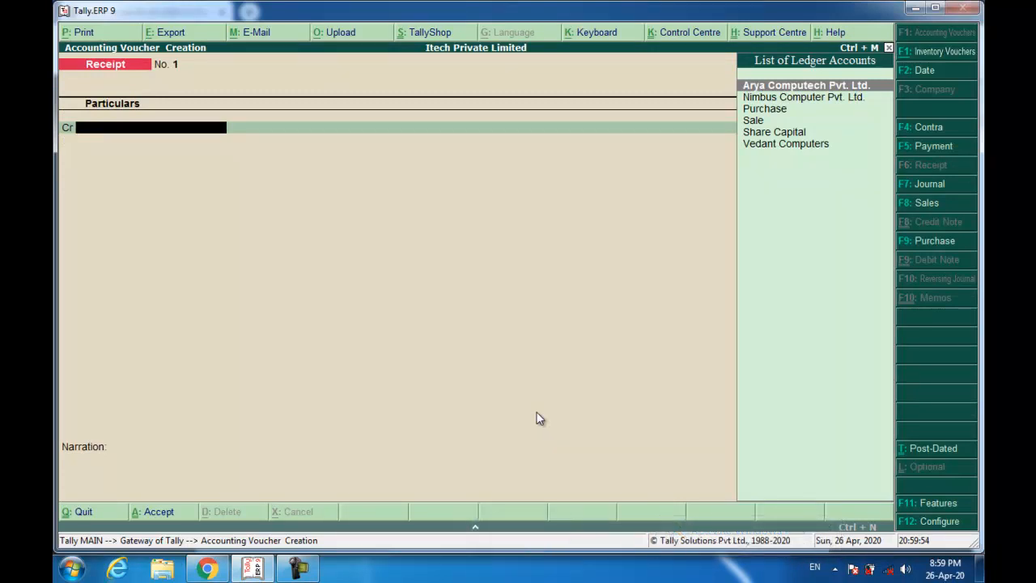
{"action": "type", "text": "n"}
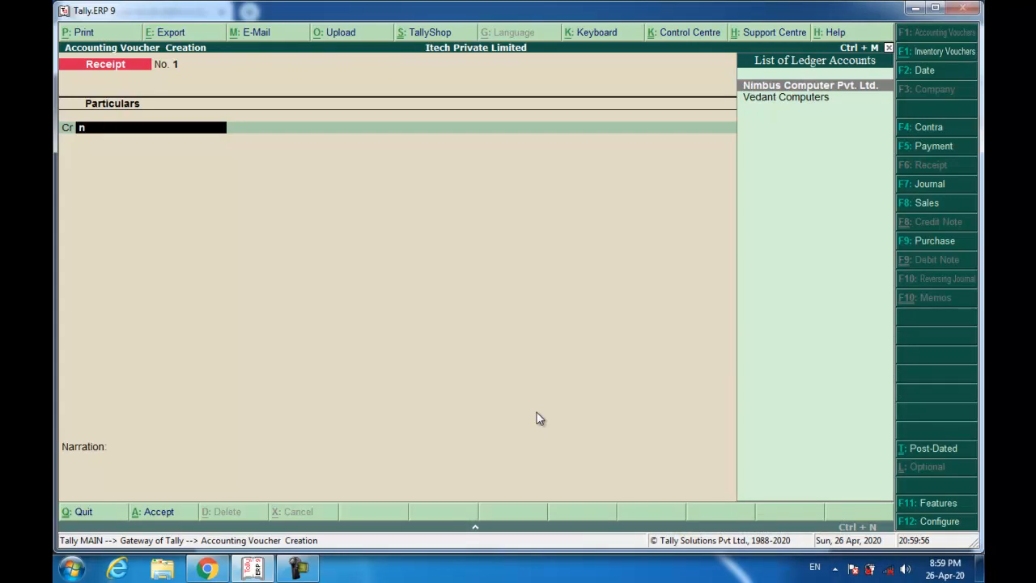
{"action": "key", "text": "Return"}
{"action": "type", "text": "7,20,000"}
{"action": "key", "text": "Return"}
{"action": "key", "text": "Return"}
{"action": "key", "text": "Return"}
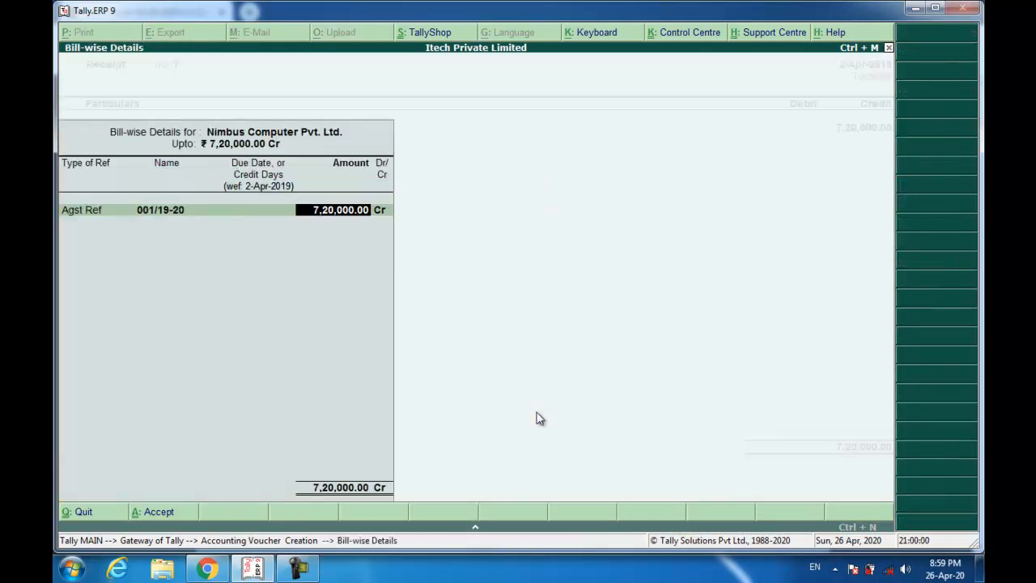
{"action": "key", "text": "Return"}
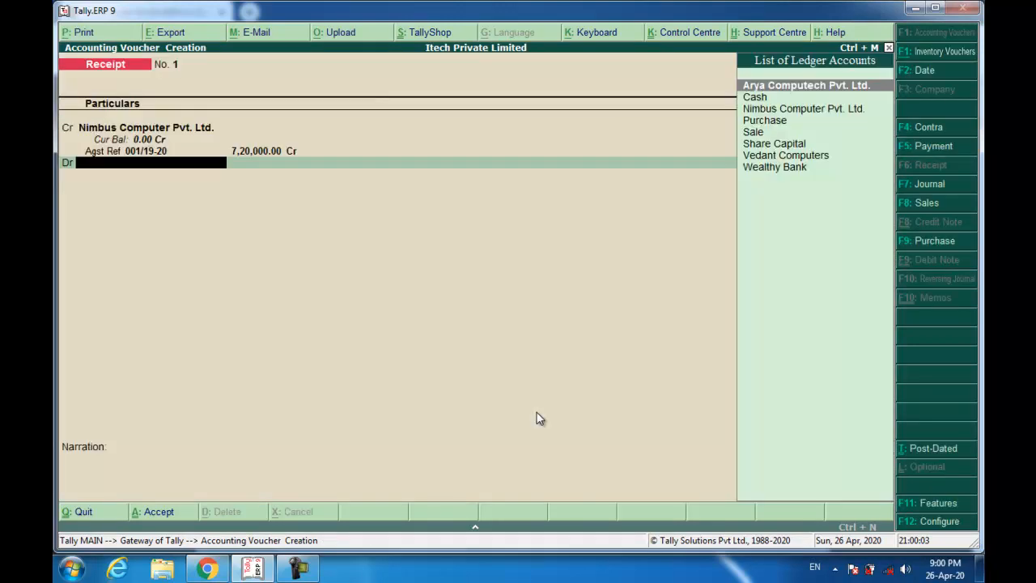
- Debit Wealthy Bank with cheque number 610394 drawn on HDFC Bank
{"action": "type", "text": "wea"}
{"action": "key", "text": "Return"}
{"action": "key", "text": "Return"}
{"action": "key", "text": "Return"}
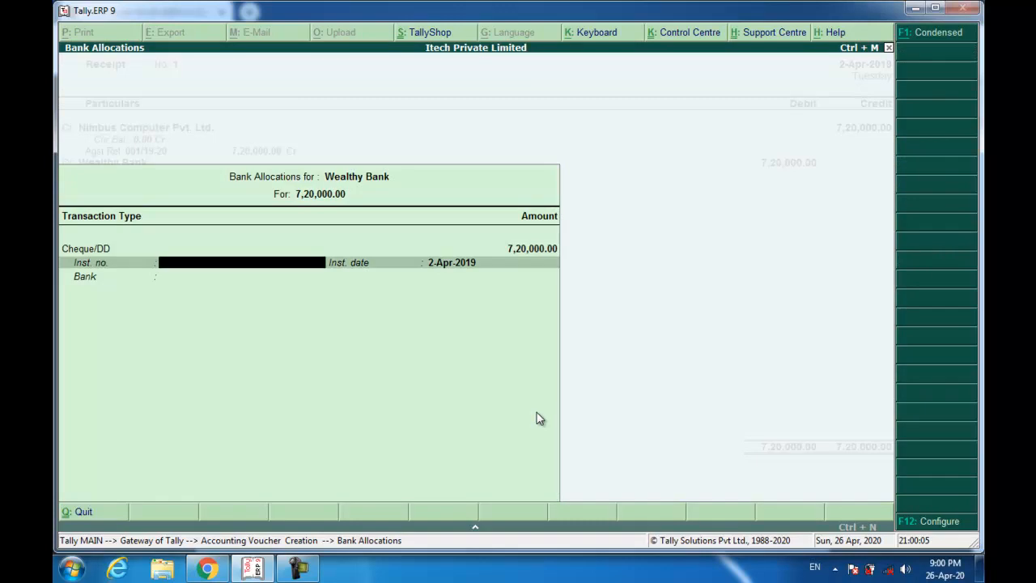
{"action": "type", "text": "610394"}
{"action": "key", "text": "Return"}
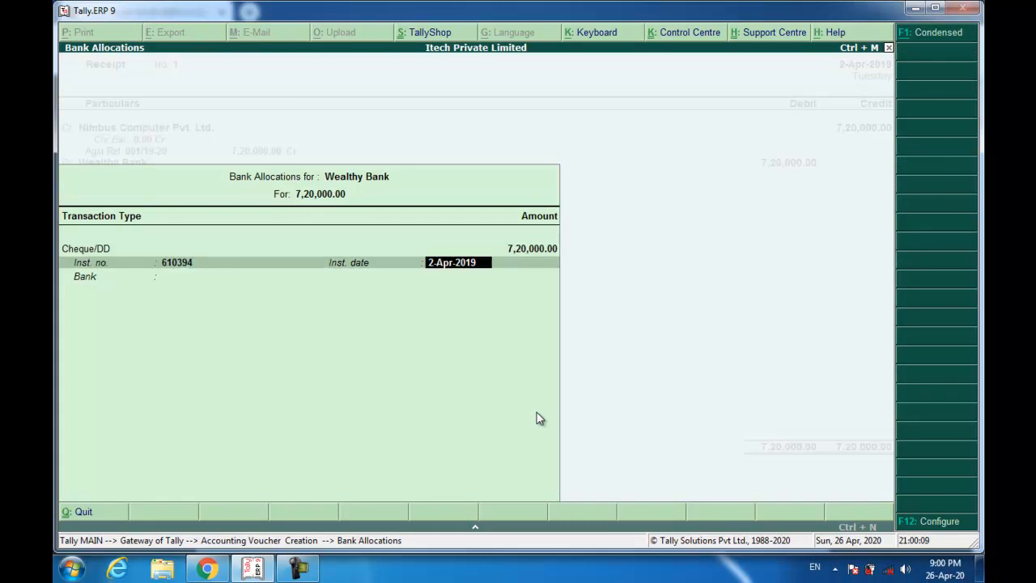
{"action": "key", "text": "Return"}
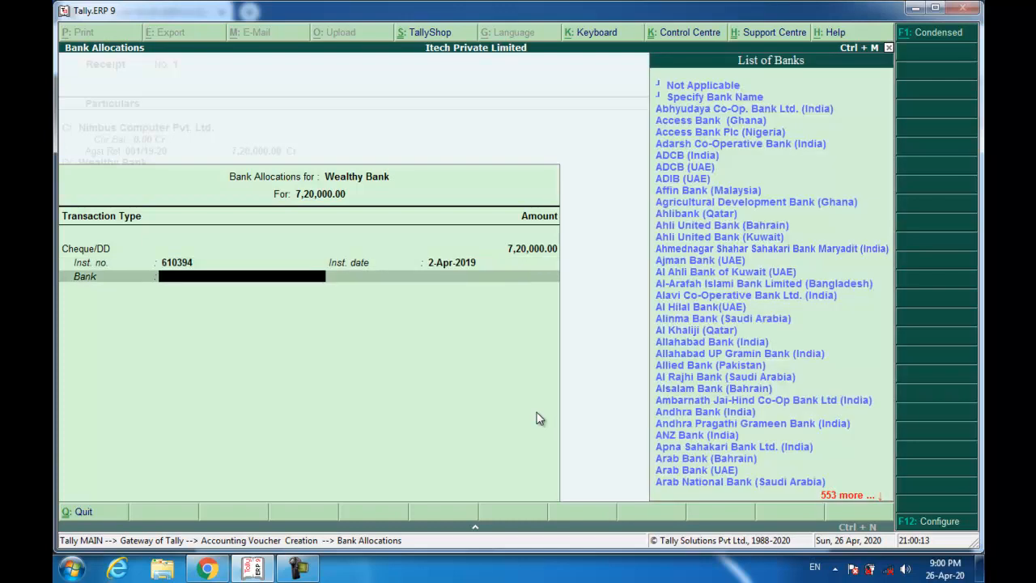
{"action": "type", "text": "Hd"}
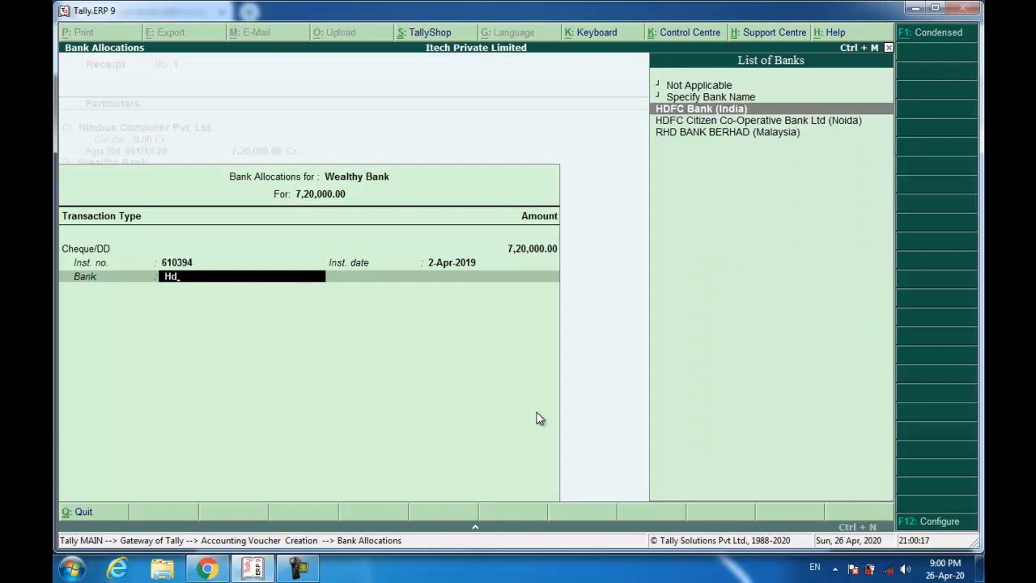
{"action": "key", "text": "Return"}
- Add narration 'Being Amount Received.' and finish the receipt voucher
{"action": "key", "text": "ctrl+r"}
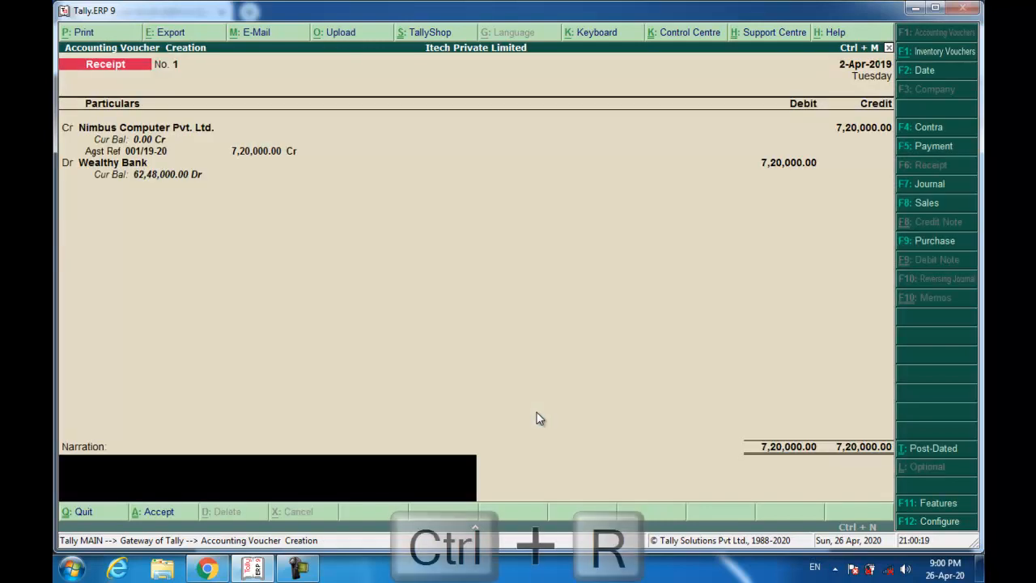
{"action": "type", "text": "Bei"}
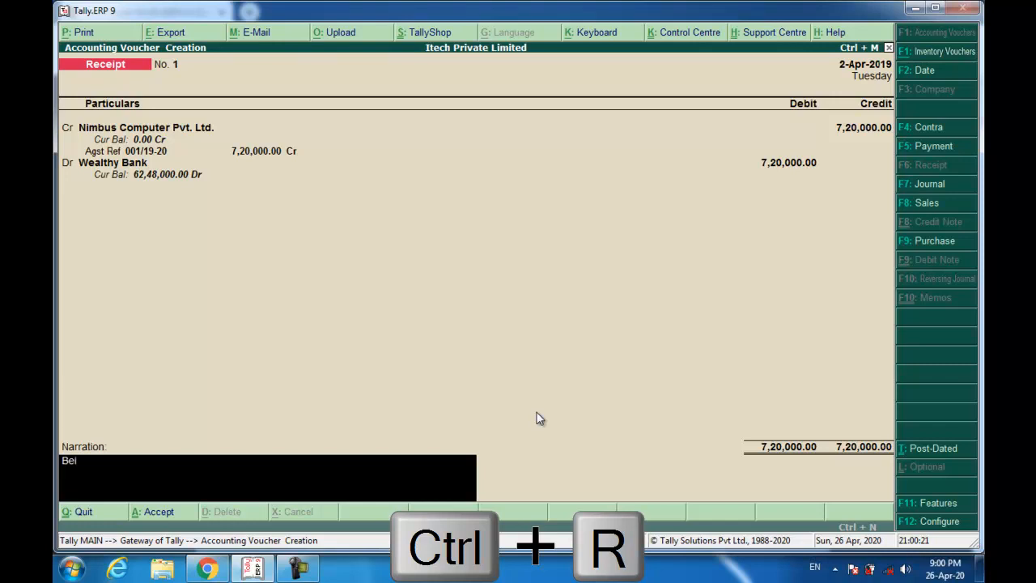
{"action": "type", "text": "ng AMoun"}
{"action": "key", "text": "BackSpace"}
{"action": "key", "text": "BackSpace"}
{"action": "key", "text": "BackSpace"}
{"action": "key", "text": "BackSpace"}
{"action": "key", "text": "BackSpace"}
{"action": "key", "text": "BackSpace"}
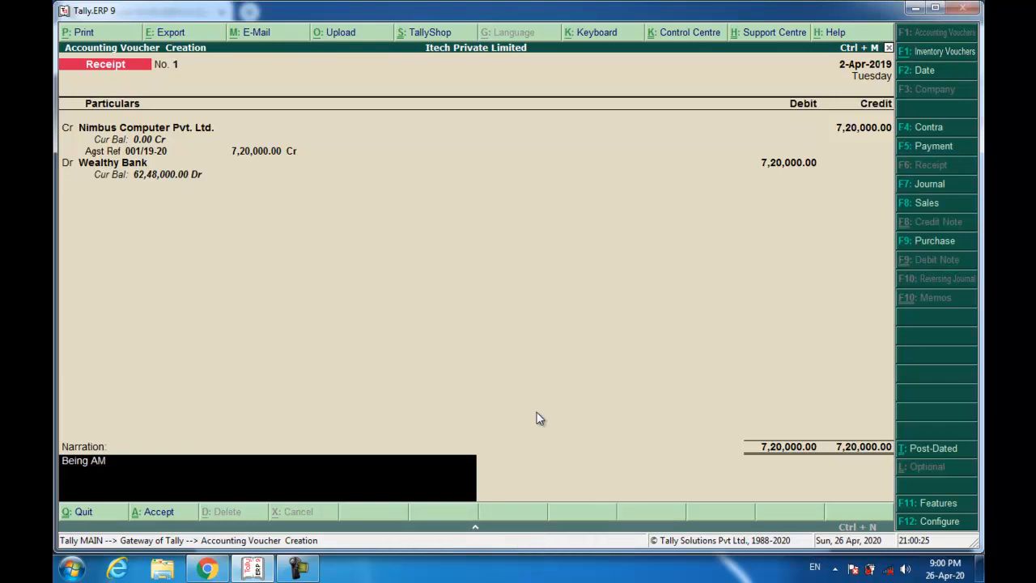
{"action": "type", "text": "Amount Received."}
{"action": "key", "text": "Return"}
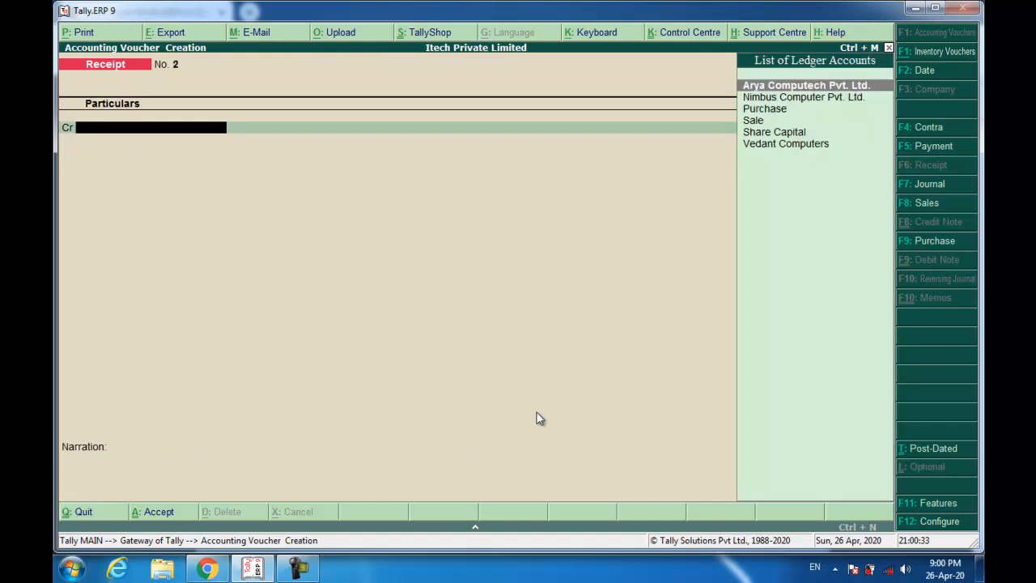
{"action": "key", "text": "alt+Tab"}
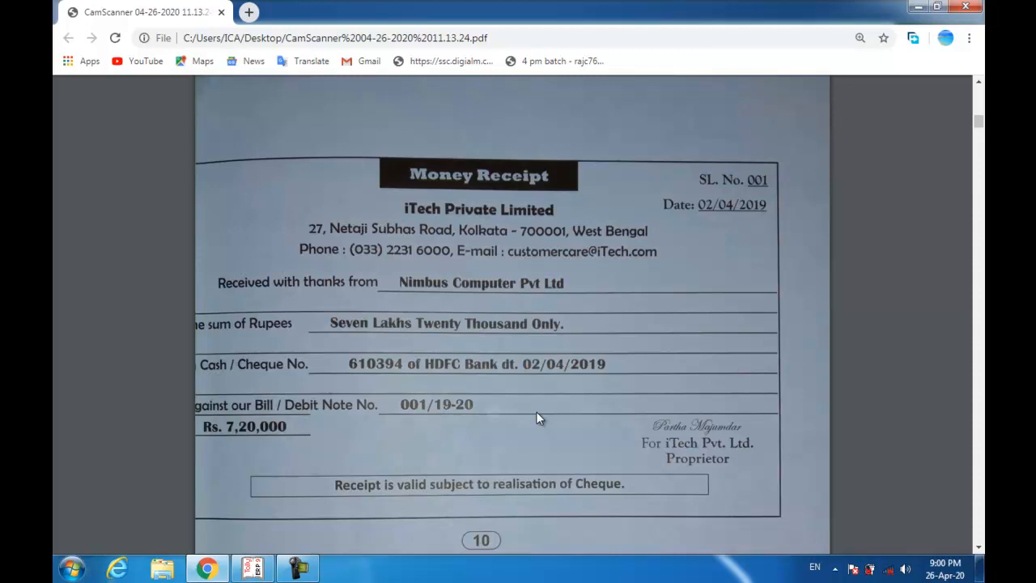
{"action": "scroll", "coordinate": [536, 411], "scroll_direction": "down", "scroll_amount": 10}
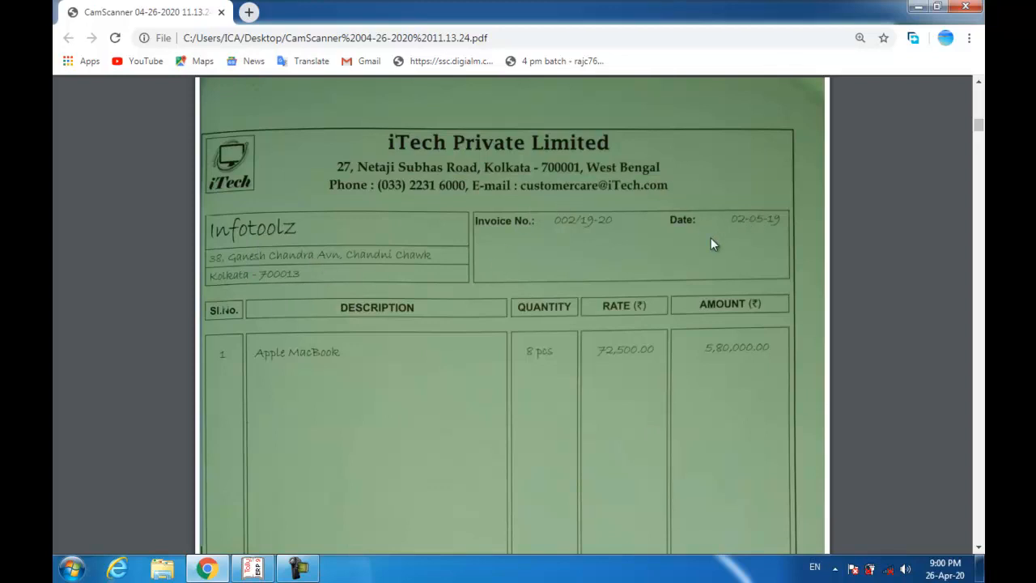
{"action": "scroll", "coordinate": [688, 251], "scroll_direction": "up", "scroll_amount": 10}
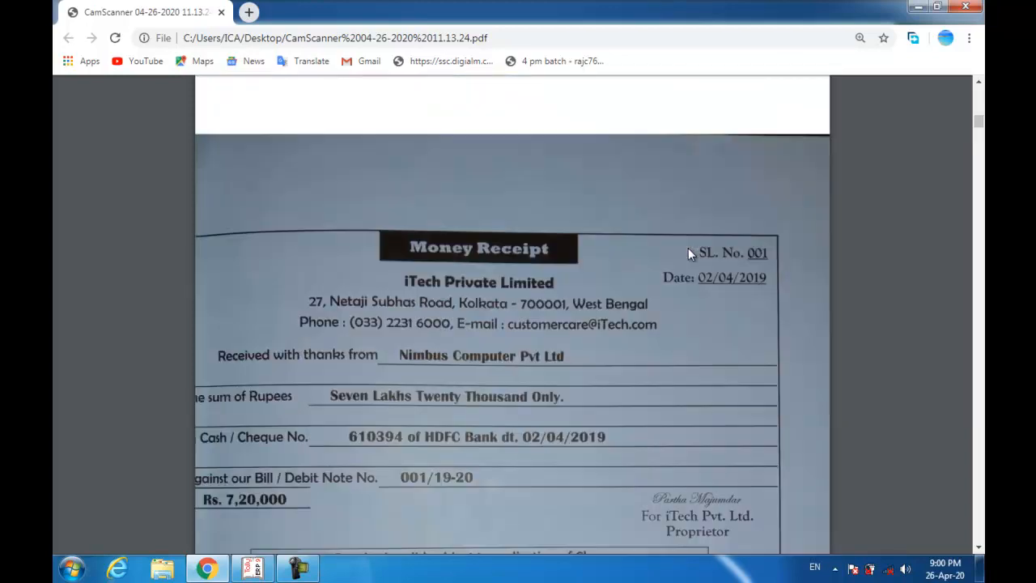
{"action": "scroll", "coordinate": [695, 279], "scroll_direction": "down", "scroll_amount": 10}
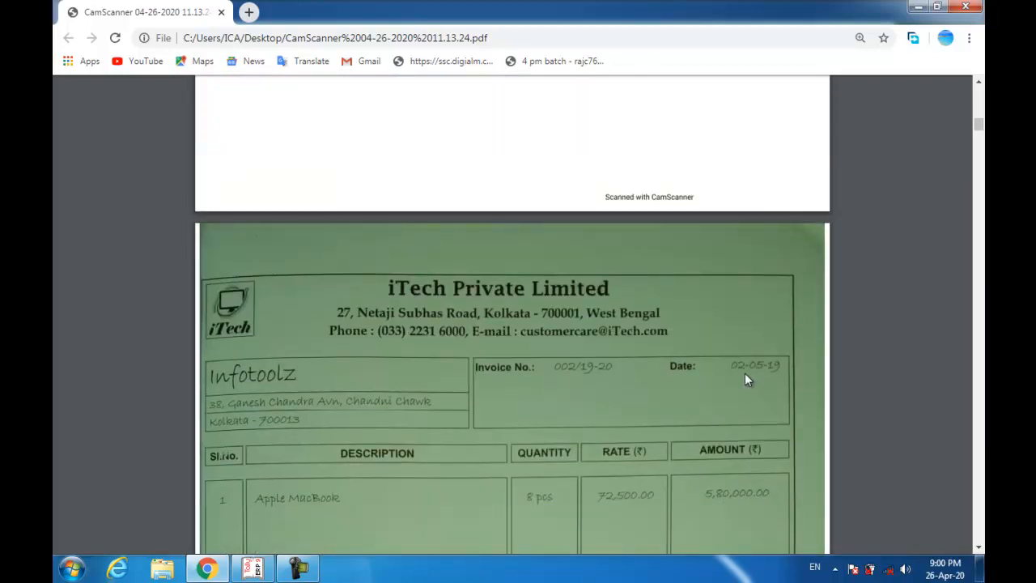
{"action": "scroll", "coordinate": [747, 379], "scroll_direction": "down", "scroll_amount": 2}
{"action": "key", "text": "alt+Tab"}
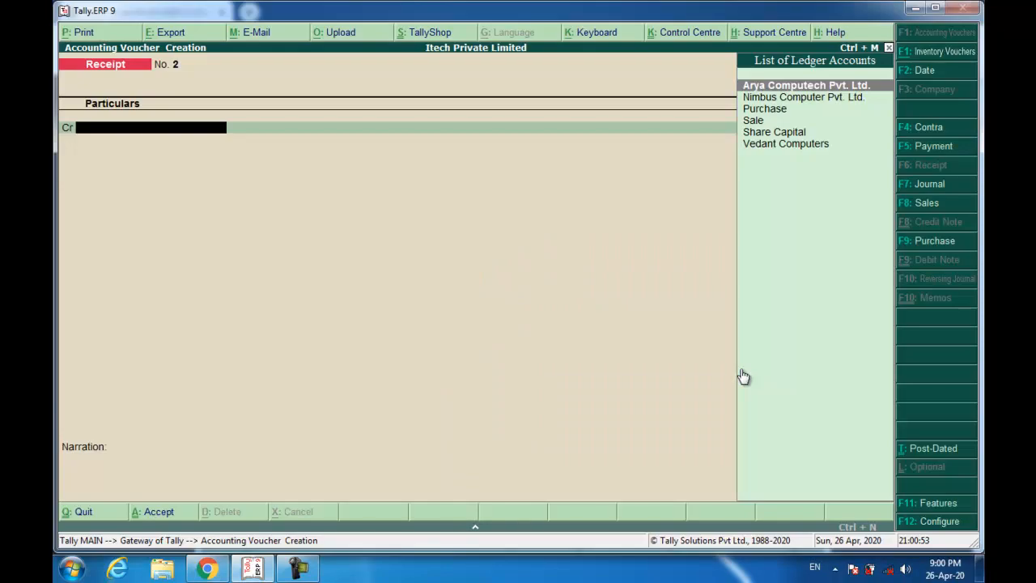
- Start a Sales voucher dated 2-May-2019 with reference number 002/19-20
{"action": "left_click", "coordinate": [915, 203]}
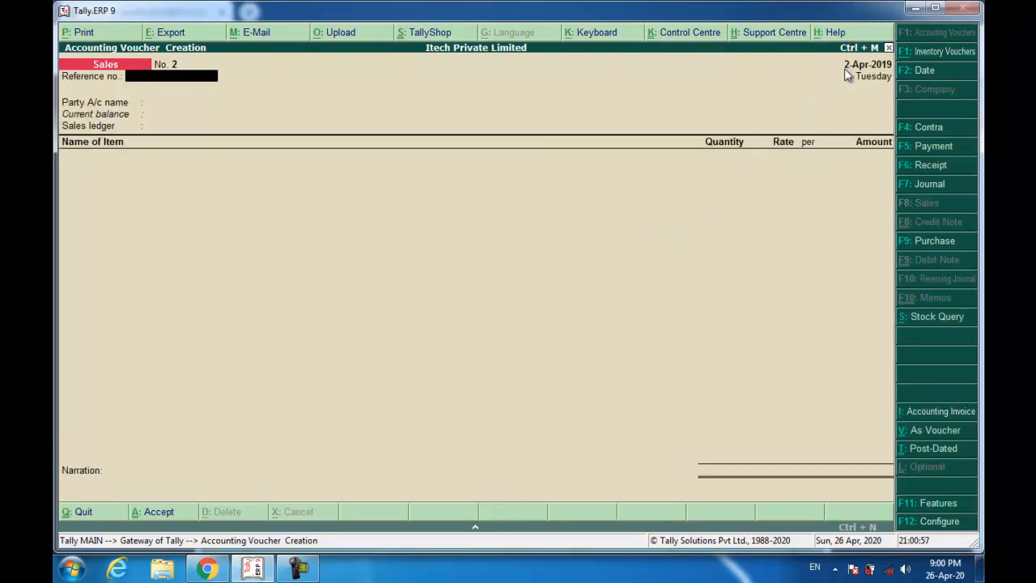
{"action": "key", "text": "F2"}
{"action": "type", "text": "2-5"}
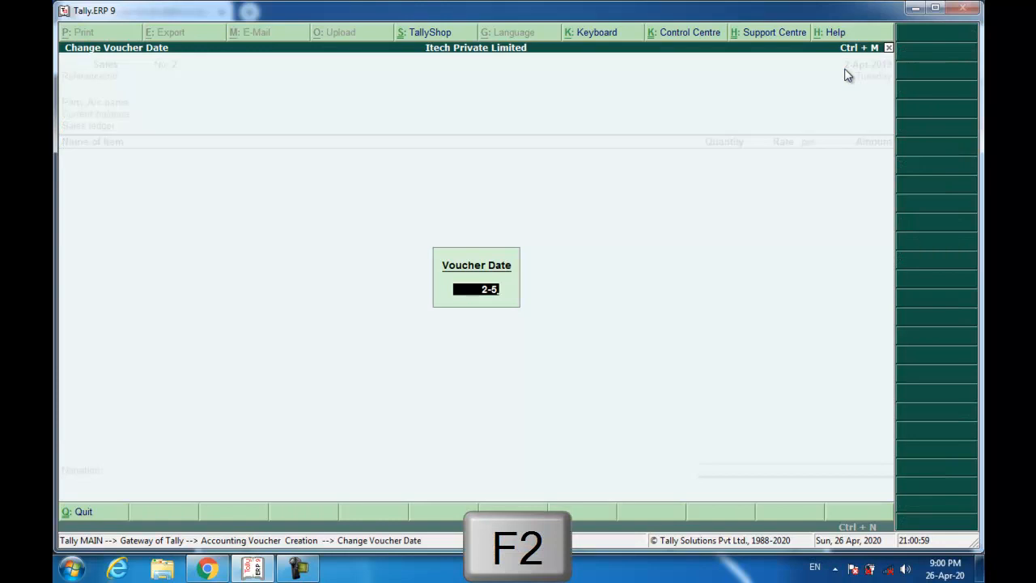
{"action": "key", "text": "Return"}
{"action": "type", "text": "00"}
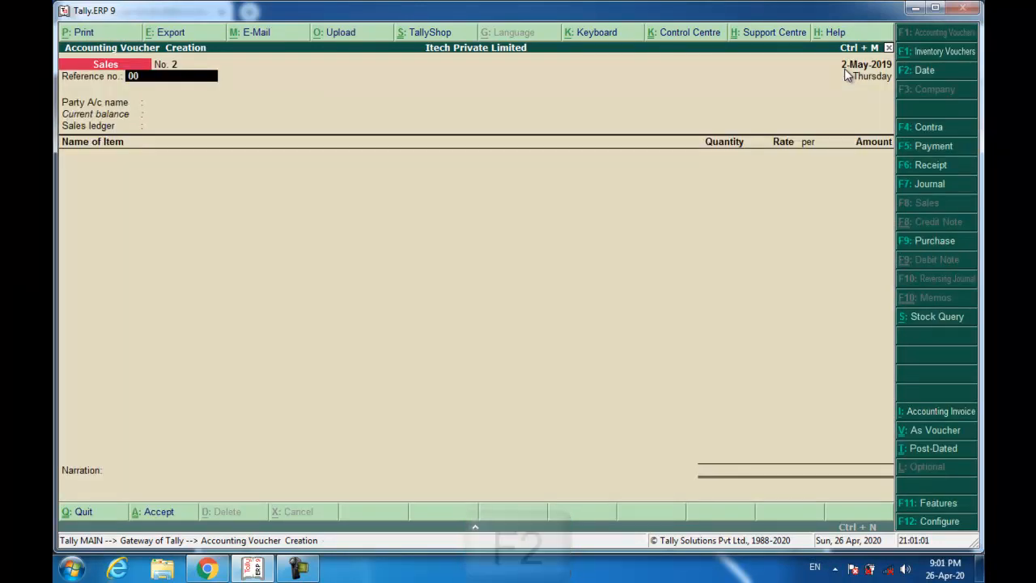
{"action": "type", "text": "2/19-20"}
{"action": "key", "text": "Return"}
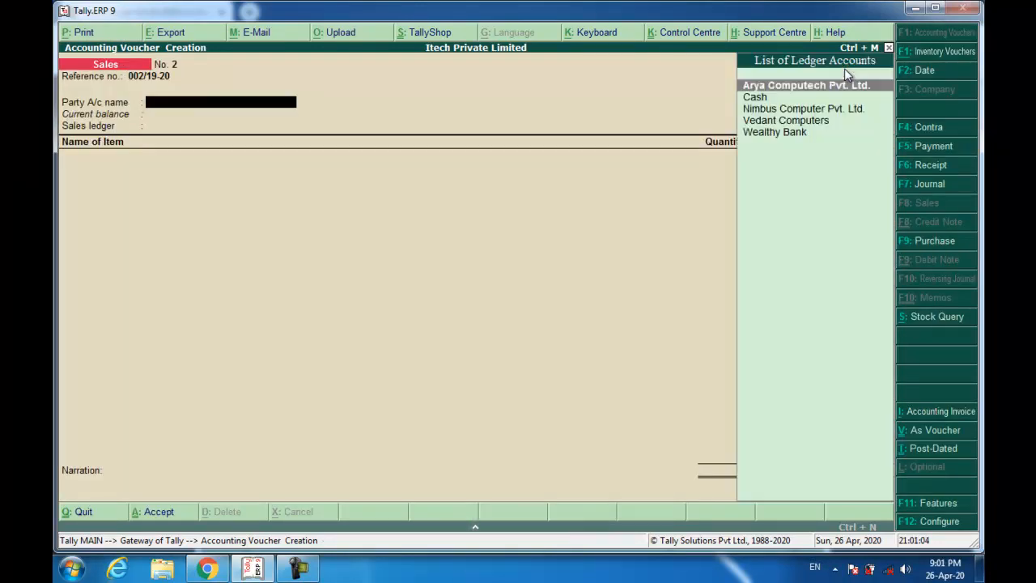
- Create party ledger 'Infotoolz' under Sundry Debtors with bill-by-bill balances turned on
{"action": "key", "text": "alt+c"}
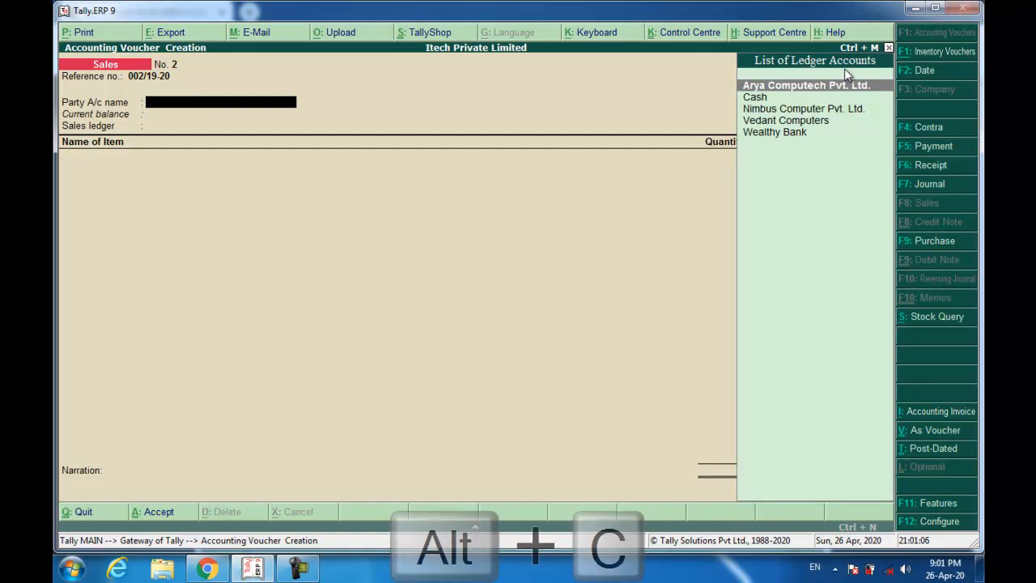
{"action": "type", "text": "Infotoolz"}
{"action": "key", "text": "Return"}
{"action": "key", "text": "Return"}
{"action": "type", "text": "sun"}
{"action": "key", "text": "Down"}
{"action": "key", "text": "Return"}
{"action": "key", "text": "Return"}
{"action": "key", "text": "Return"}
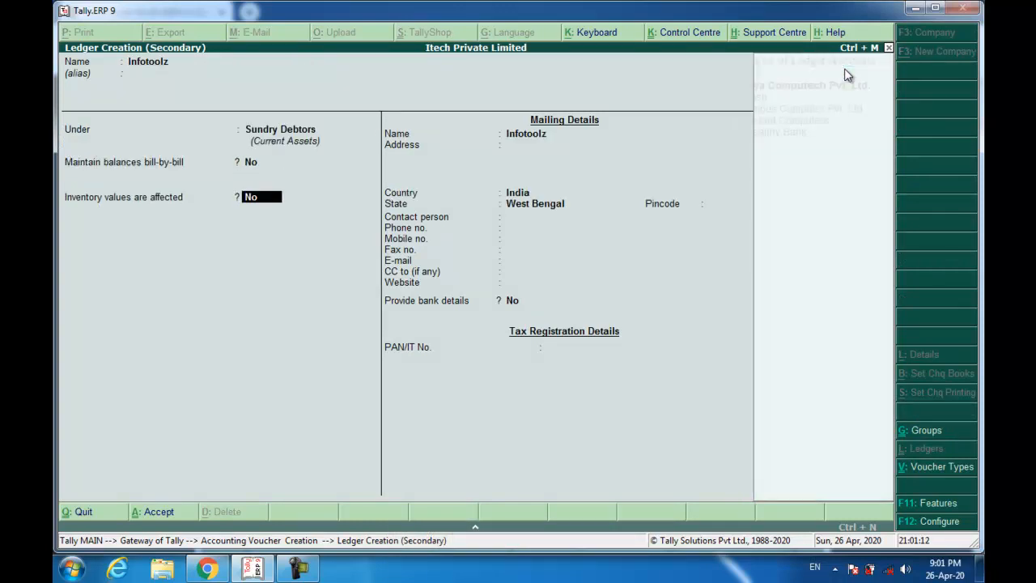
{"action": "key", "text": "BackSpace"}
{"action": "key", "text": "BackSpace"}
{"action": "key", "text": "BackSpace"}
{"action": "key", "text": "Return"}
{"action": "key", "text": "y"}
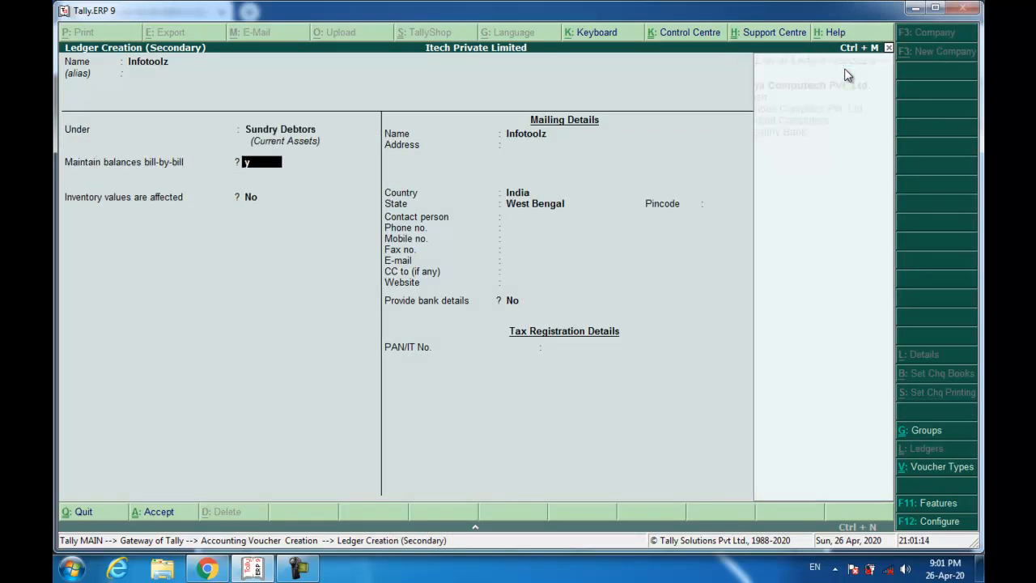
{"action": "key", "text": "Return"}
{"action": "key", "text": "Return"}
{"action": "key", "text": "Return"}
{"action": "key", "text": "Return"}
{"action": "key", "text": "Return"}
{"action": "key", "text": "BackSpace"}
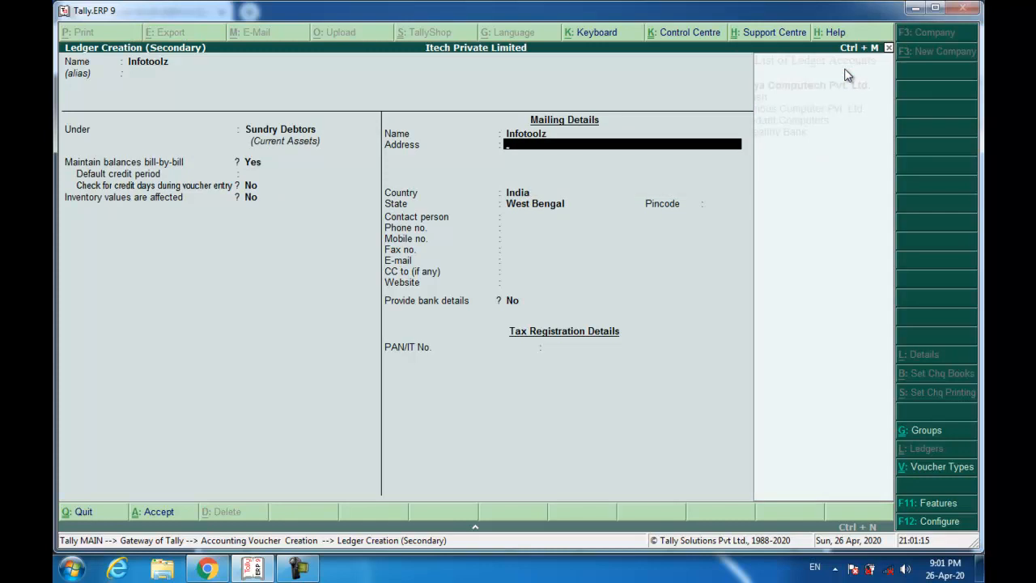
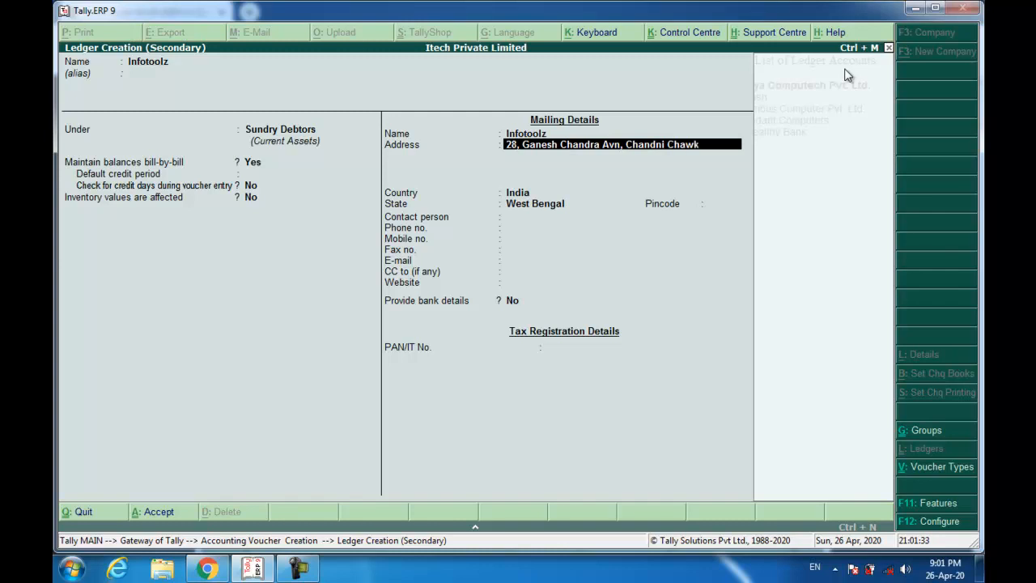
- Fill in Infotoolz's Kolkata address, pincode and West Bengal state, then save the ledger
{"action": "key", "text": "Return"}
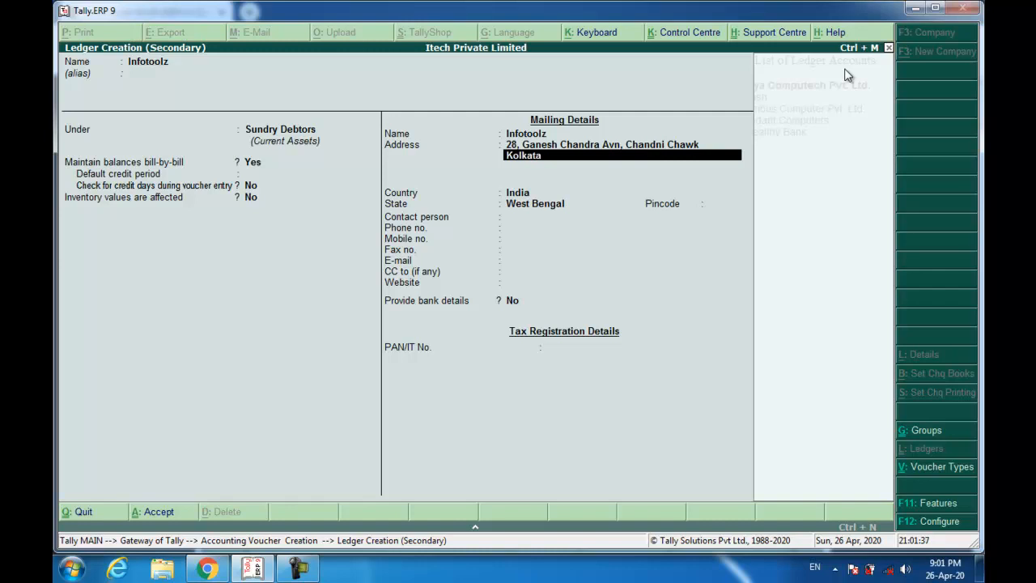
{"action": "key", "text": "Return"}
{"action": "key", "text": "Return"}
{"action": "key", "text": "Return"}
{"action": "key", "text": "Return"}
{"action": "type", "text": "700013"}
{"action": "key", "text": "Return"}
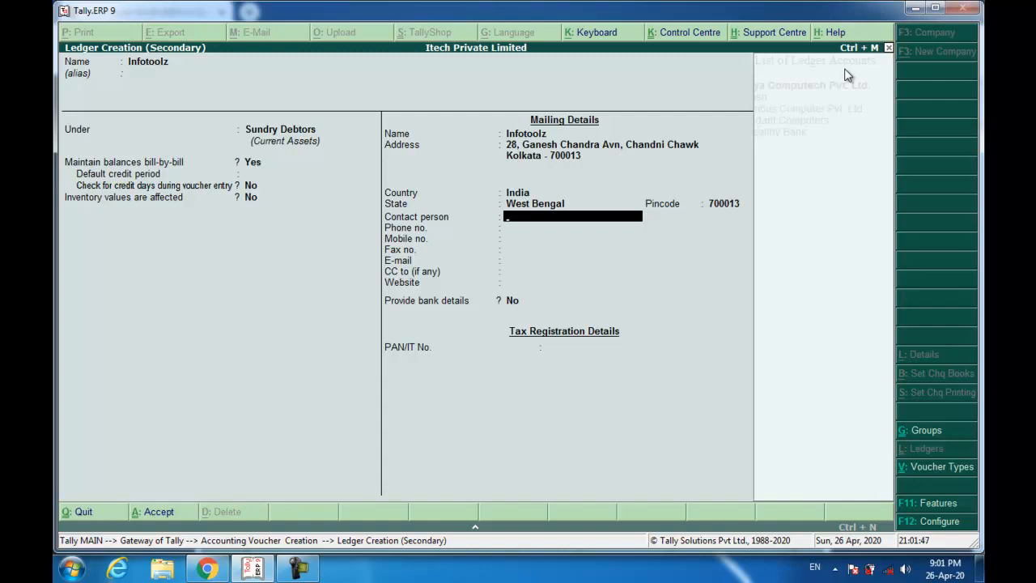
{"action": "key", "text": "Return"}
{"action": "key", "text": "Return"}
{"action": "key", "text": "Return"}
{"action": "key", "text": "Return"}
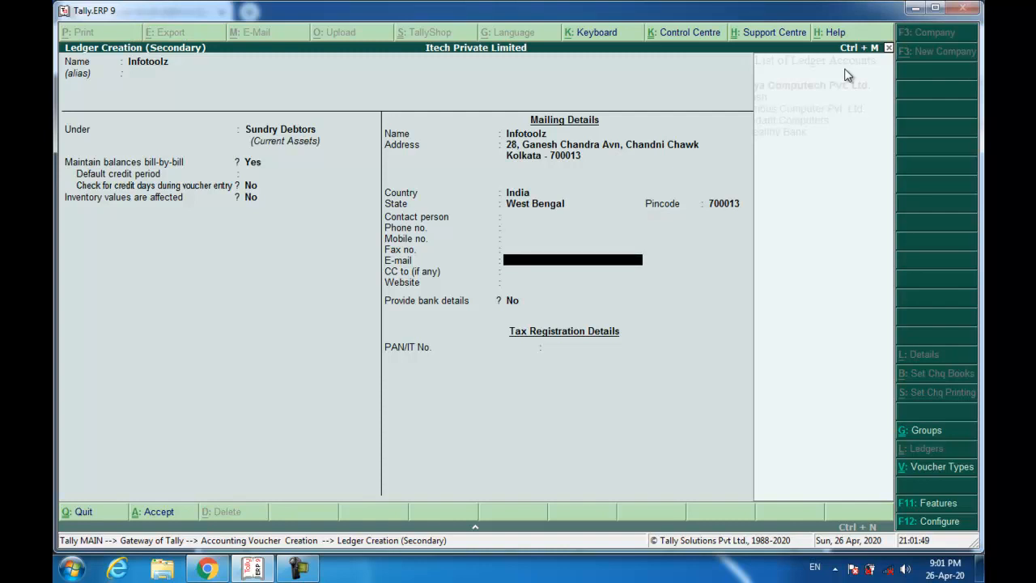
{"action": "key", "text": "Return"}
{"action": "key", "text": "Return"}
{"action": "key", "text": "Return"}
{"action": "key", "text": "Return"}
{"action": "key", "text": "Return"}
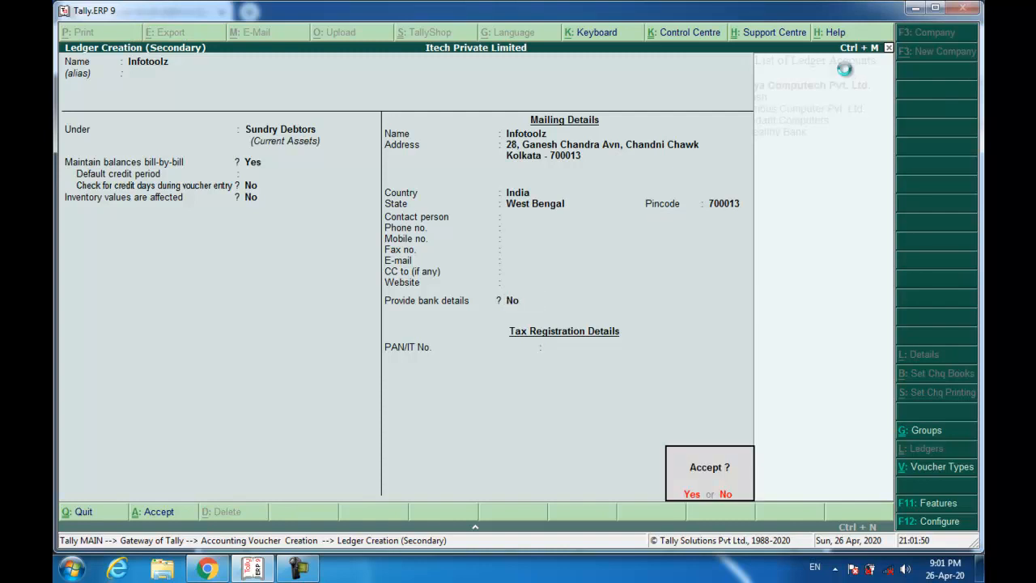
{"action": "key", "text": "Return"}
{"action": "key", "text": "Return"}
{"action": "key", "text": "Return"}
{"action": "key", "text": "Return"}
{"action": "key", "text": "Return"}
{"action": "key", "text": "Return"}
{"action": "key", "text": "Return"}
{"action": "key", "text": "Return"}
{"action": "key", "text": "Return"}
{"action": "key", "text": "Return"}
{"action": "key", "text": "Return"}
{"action": "key", "text": "Return"}
{"action": "key", "text": "Return"}
{"action": "key", "text": "Return"}
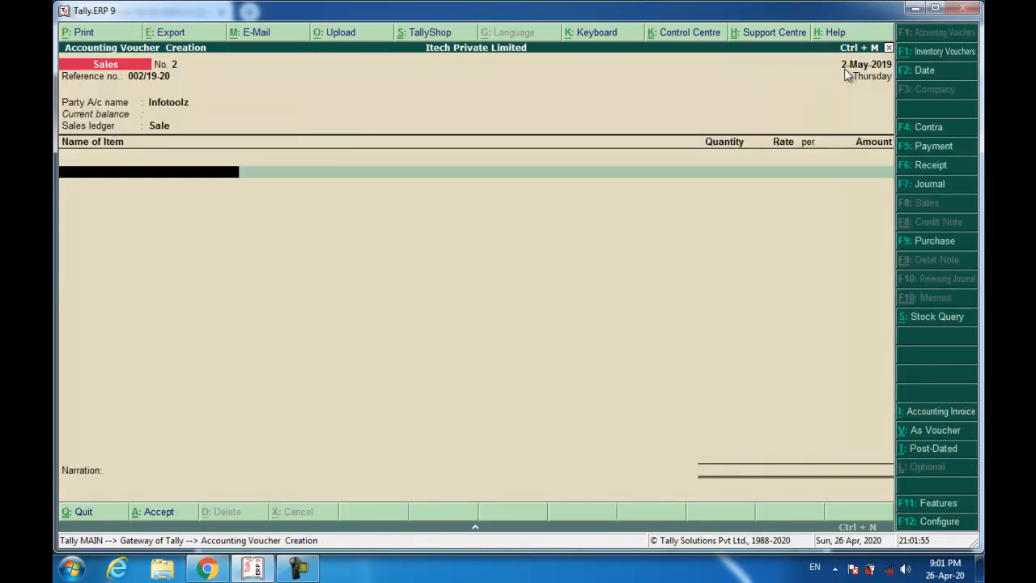
- Add 8 Apple MacBook Air MQD32HN laptops at 72,500 each to the sales voucher
{"action": "type", "text": "Ap"}
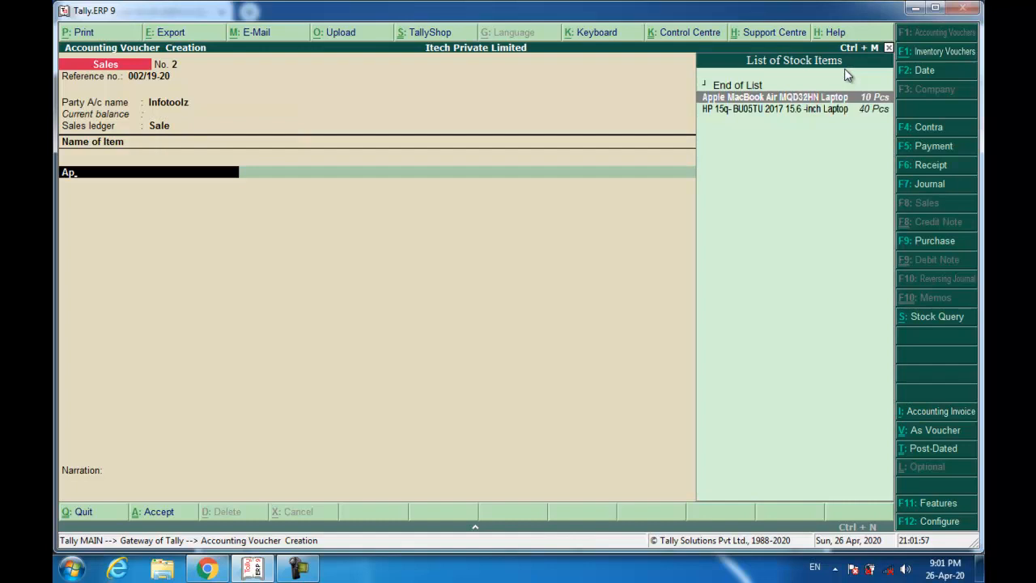
{"action": "key", "text": "Return"}
{"action": "type", "text": "8"}
{"action": "key", "text": "Return"}
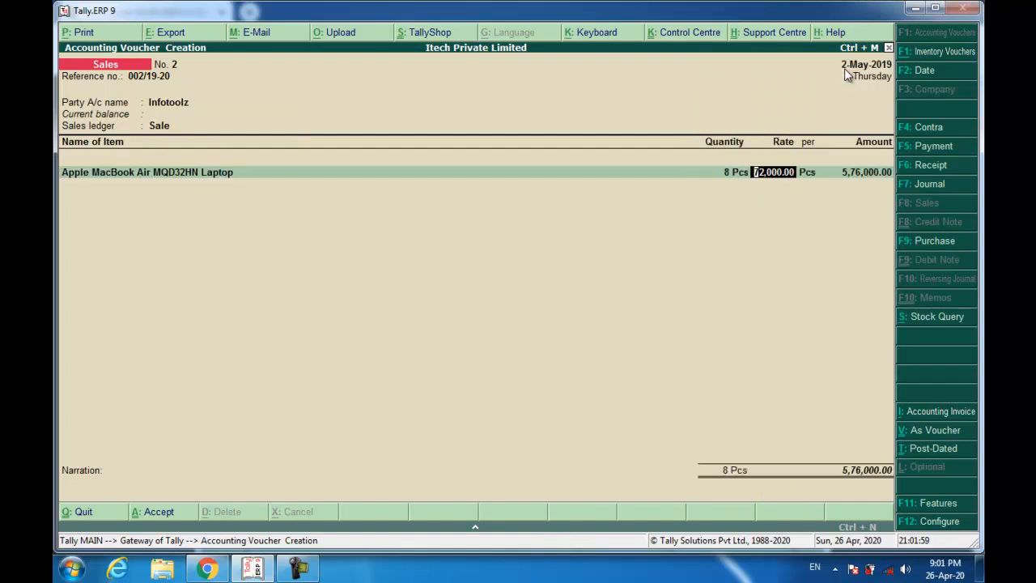
{"action": "type", "text": "72500"}
{"action": "key", "text": "Return"}
{"action": "key", "text": "Return"}
{"action": "key", "text": "Return"}
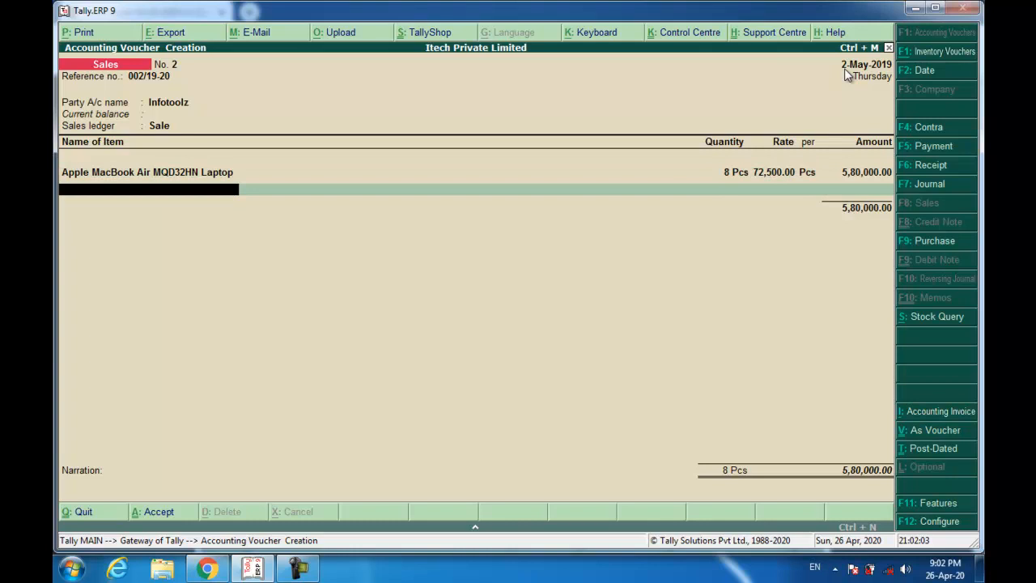
{"action": "type", "text": "3"}
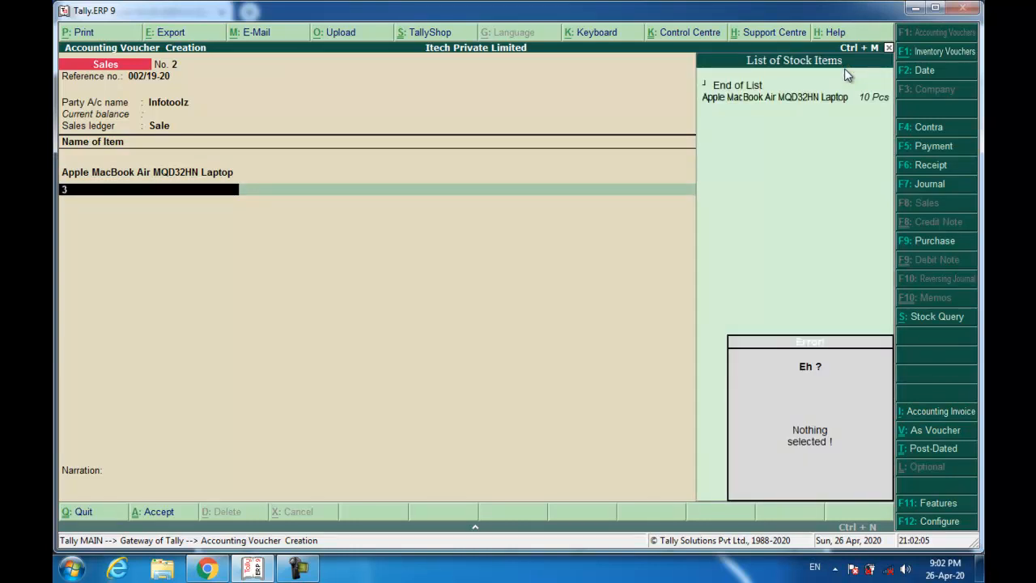
{"action": "key", "text": "BackSpace"}
{"action": "key", "text": "Return"}
- Set new bill reference 002/19-20, recall narration Being Goods Sold and save Sales No. 2
{"action": "type", "text": "002/19-20"}
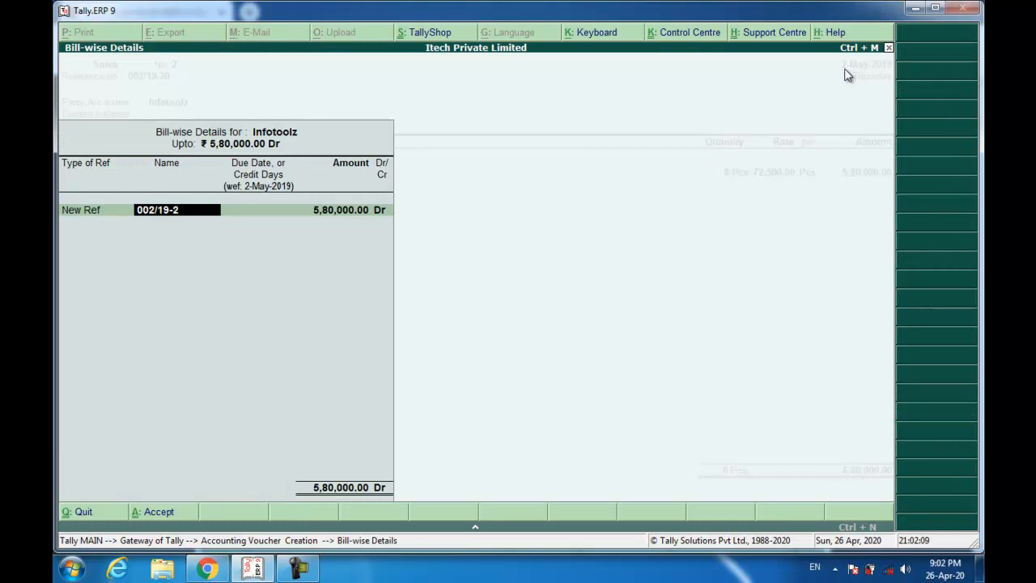
{"action": "key", "text": "Return"}
{"action": "key", "text": "Return"}
{"action": "key", "text": "Return"}
{"action": "key", "text": "Return"}
{"action": "key", "text": "Return"}
{"action": "key", "text": "Return"}
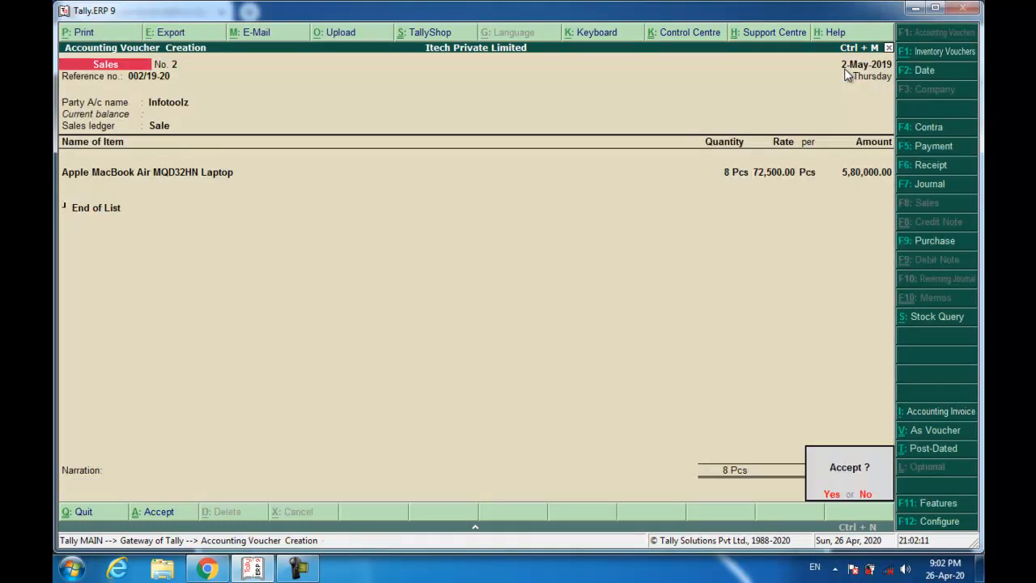
{"action": "key", "text": "Escape"}
{"action": "key", "text": "ctrl+r"}
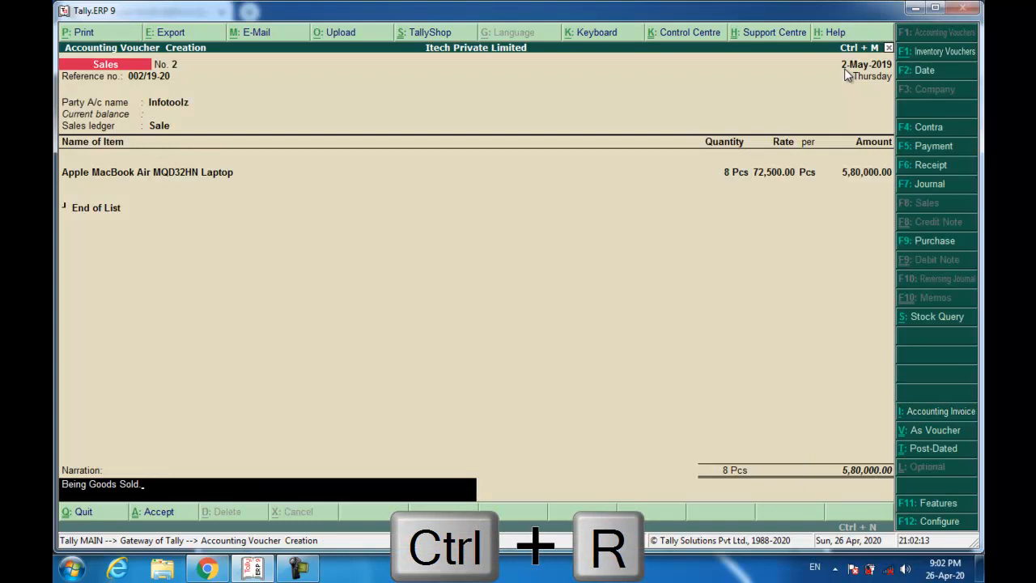
{"action": "key", "text": "Return"}
{"action": "key", "text": "Return"}
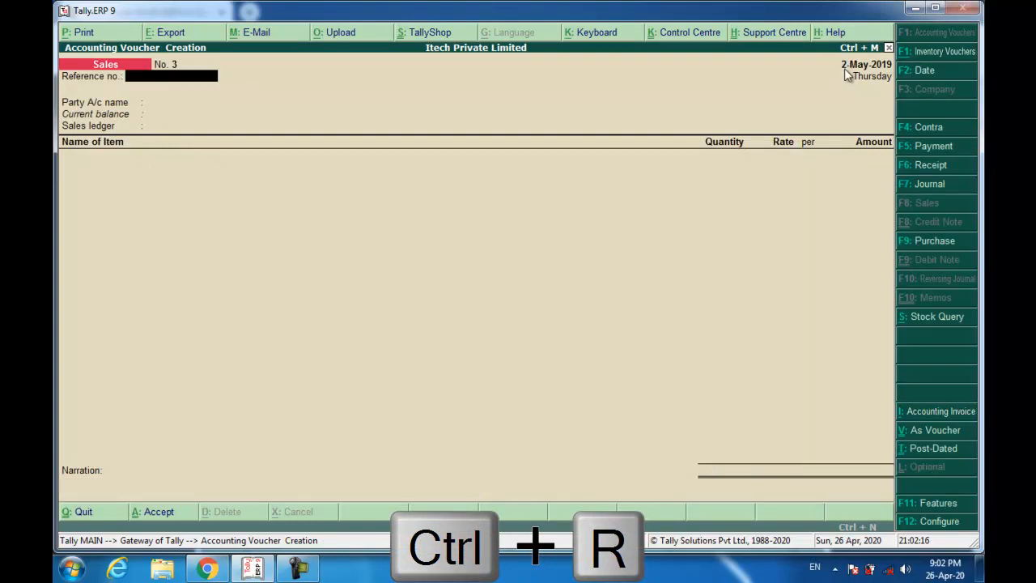
{"action": "key", "text": "alt+Tab"}
- Scroll the scanned PDF down to the Infotoolz money receipt on page 9
{"action": "scroll", "coordinate": [694, 236], "scroll_direction": "down", "scroll_amount": 8}
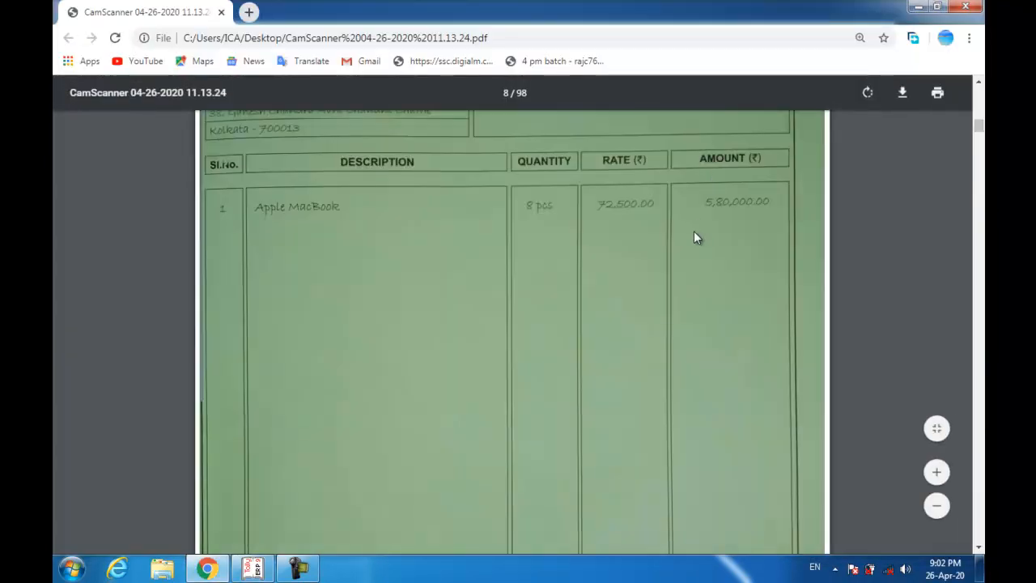
{"action": "scroll", "coordinate": [694, 233], "scroll_direction": "down", "scroll_amount": 7}
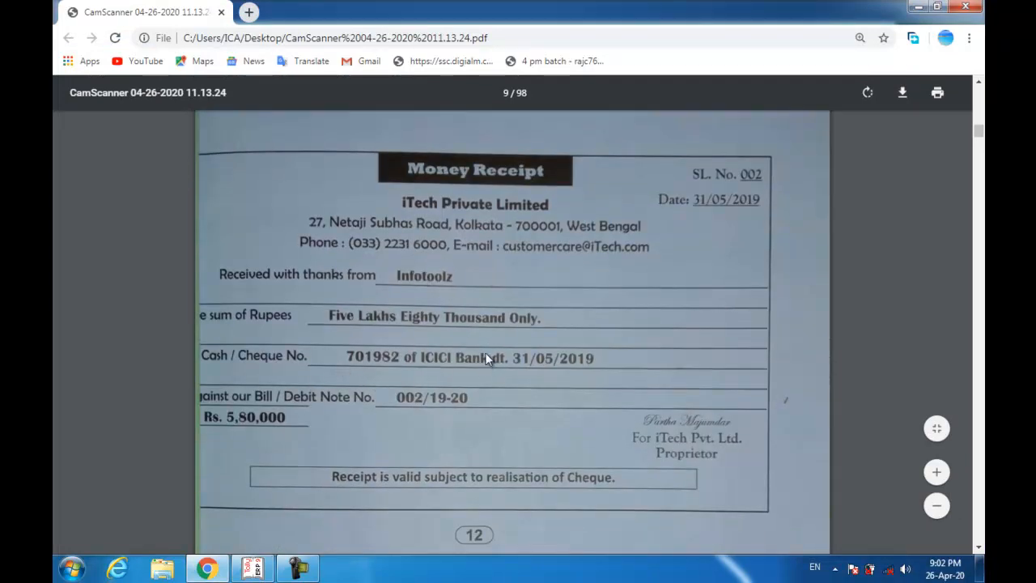
- Switch back to Tally and start a Receipt voucher dated 31-May-2019
{"action": "key", "text": "alt+Tab"}
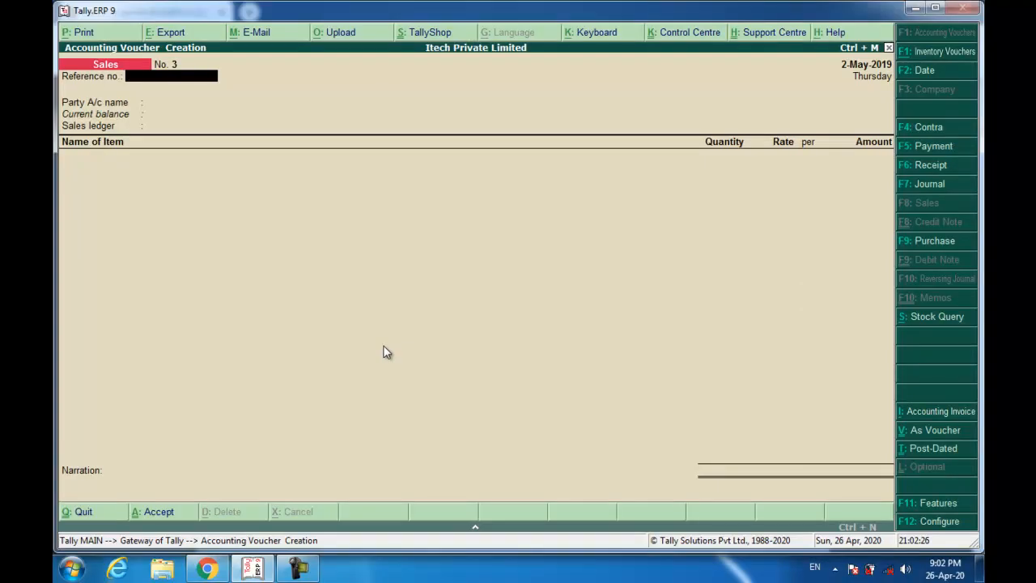
{"action": "key", "text": "F6"}
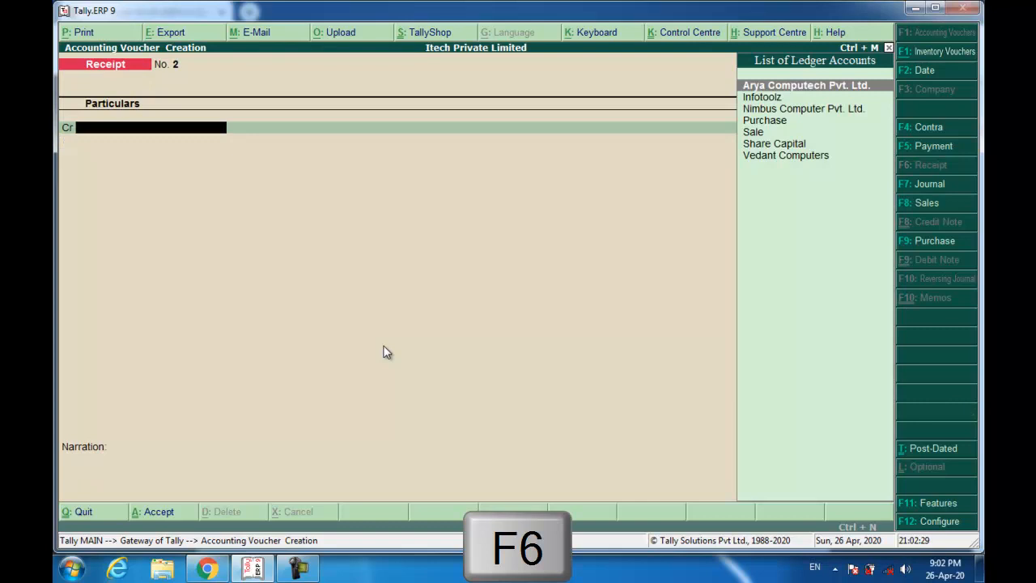
{"action": "key", "text": "F2"}
{"action": "type", "text": "31-5"}
{"action": "key", "text": "Return"}
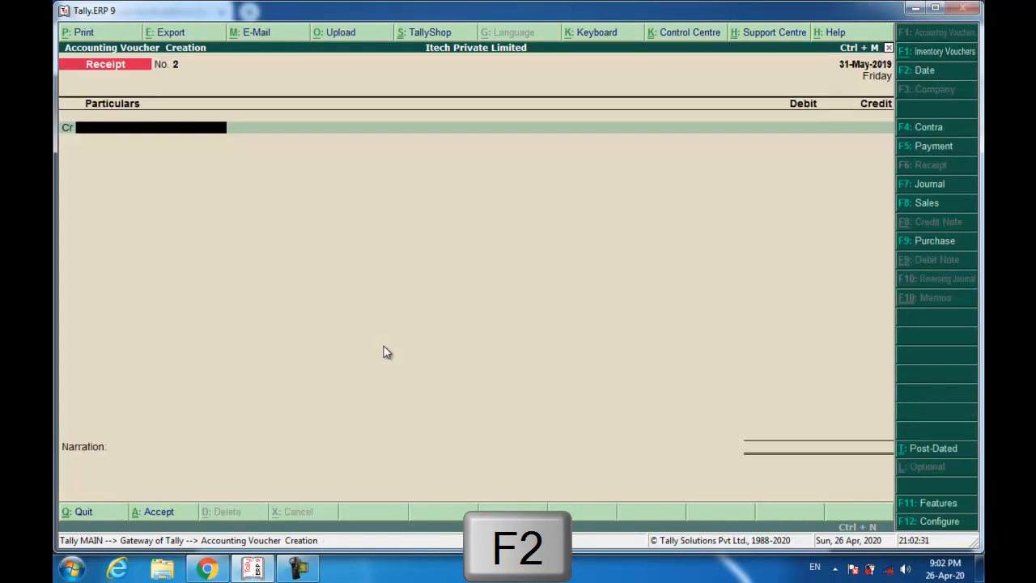
- Credit Infotoolz 5,80,000 against pending bill 002/19-20
{"action": "type", "text": "Infotoolz"}
{"action": "key", "text": "Return"}
{"action": "type", "text": "580000"}
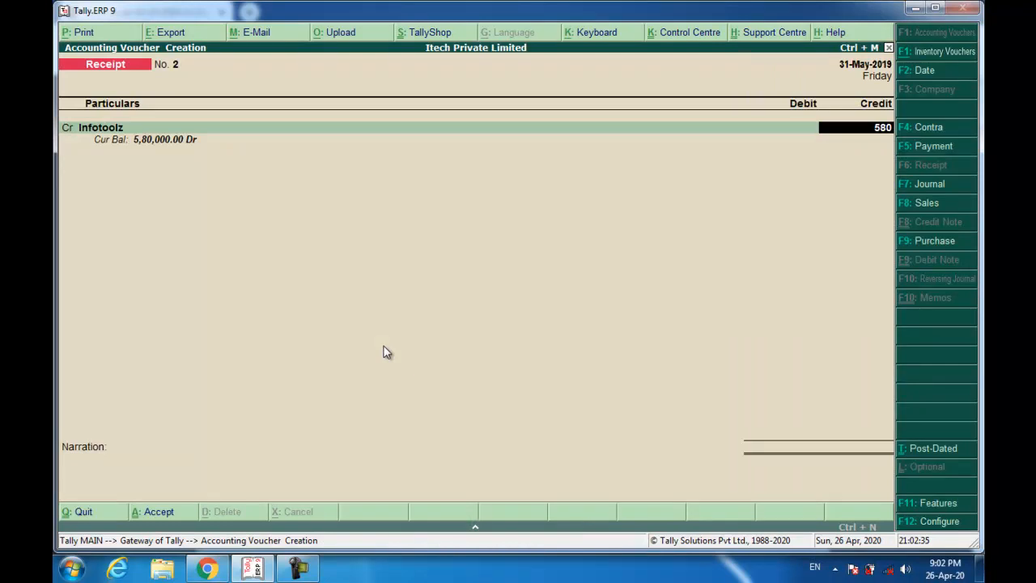
{"action": "key", "text": "Return"}
{"action": "key", "text": "Return"}
{"action": "key", "text": "Return"}
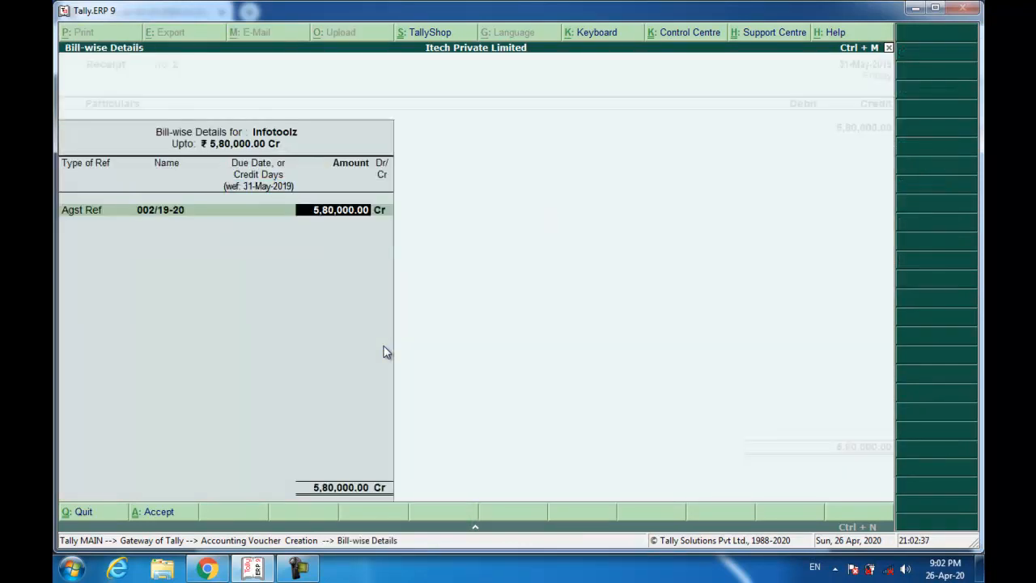
{"action": "key", "text": "Return"}
{"action": "key", "text": "Return"}
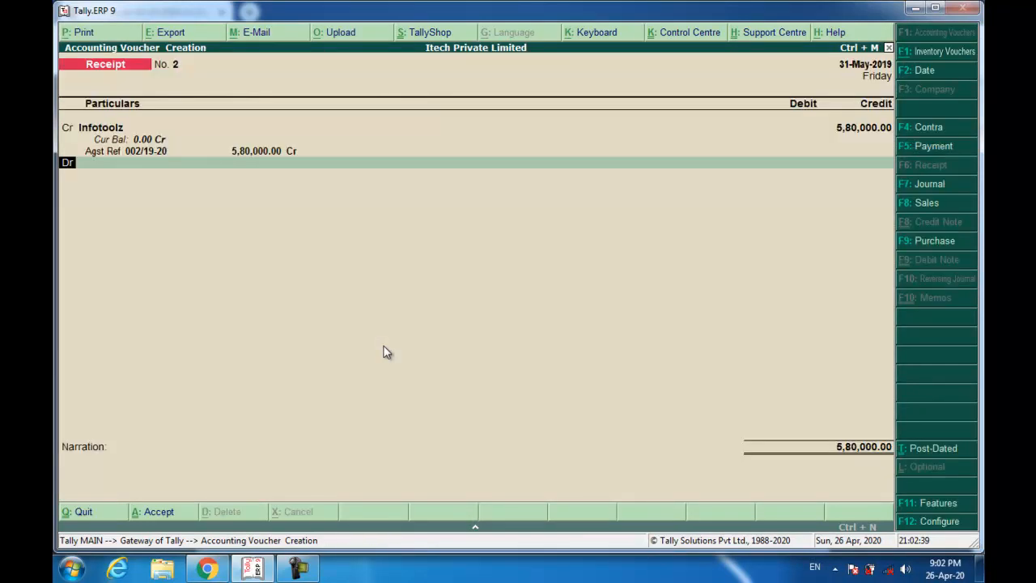
{"action": "type", "text": "w"}
- Debit Wealthy Bank with ICICI Bank cheque 701982, recall the narration and save Receipt No. 2
{"action": "key", "text": "Return"}
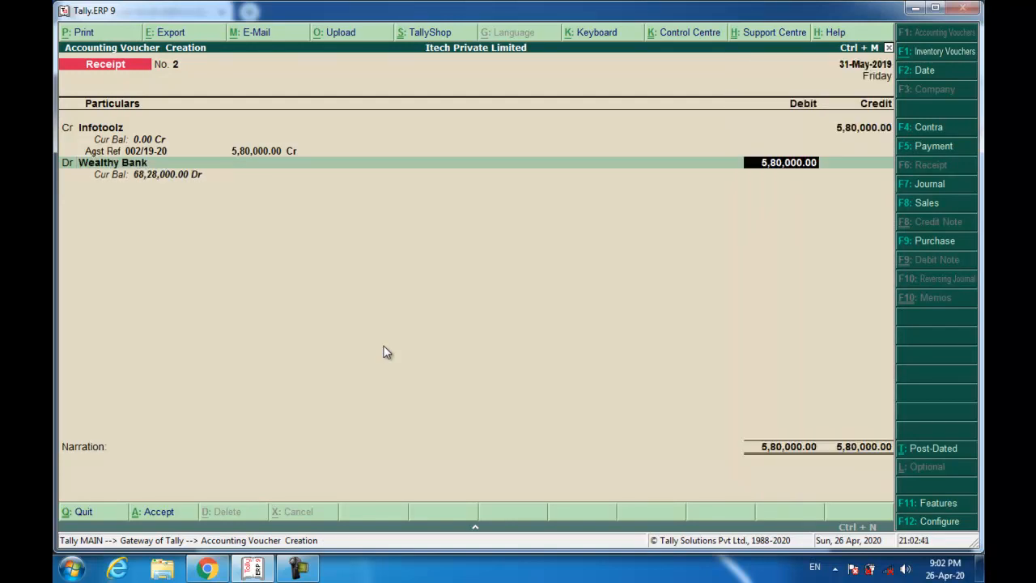
{"action": "key", "text": "Return"}
{"action": "key", "text": "Return"}
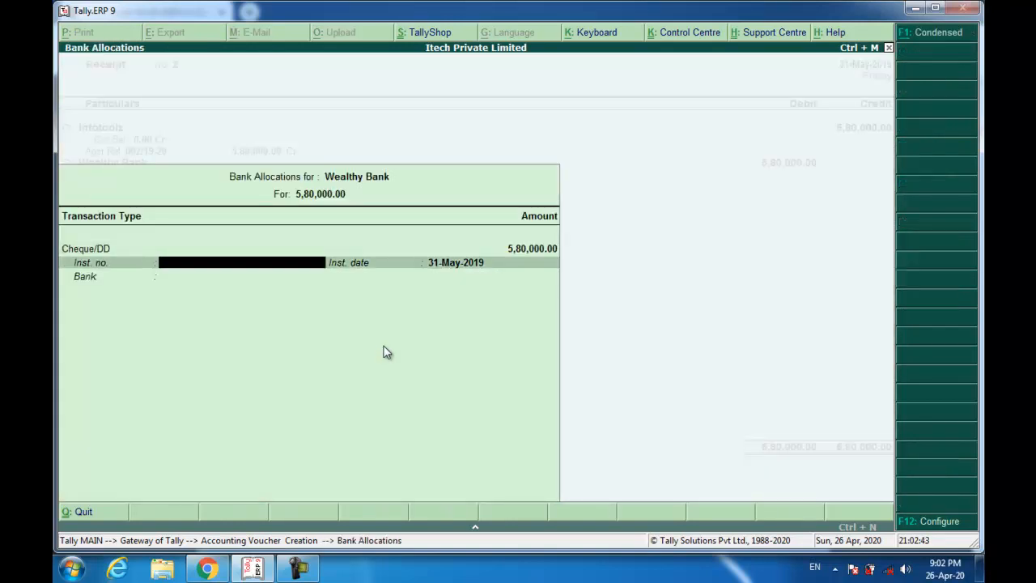
{"action": "type", "text": "701982"}
{"action": "key", "text": "Return"}
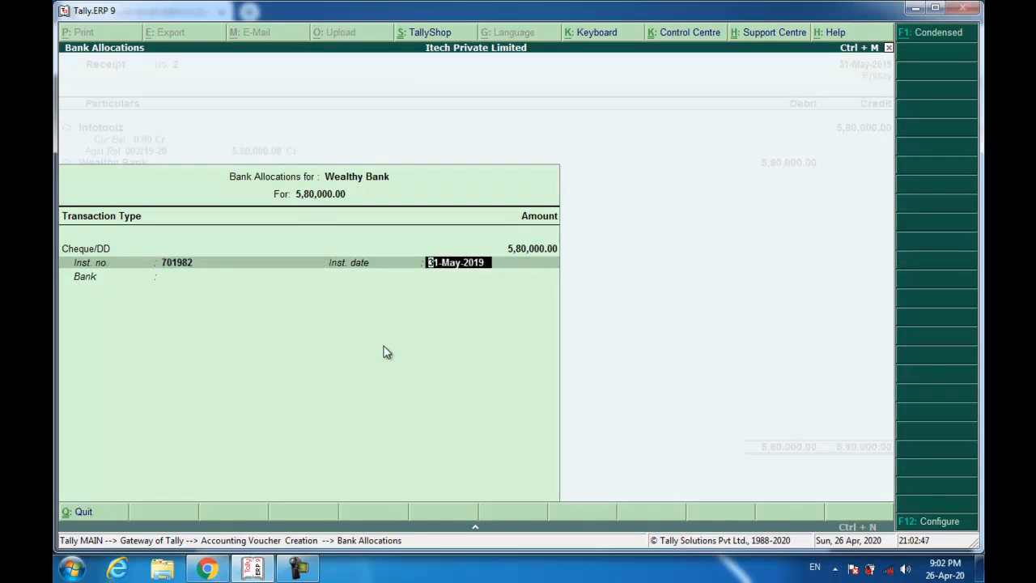
{"action": "key", "text": "Return"}
{"action": "type", "text": "Ic"}
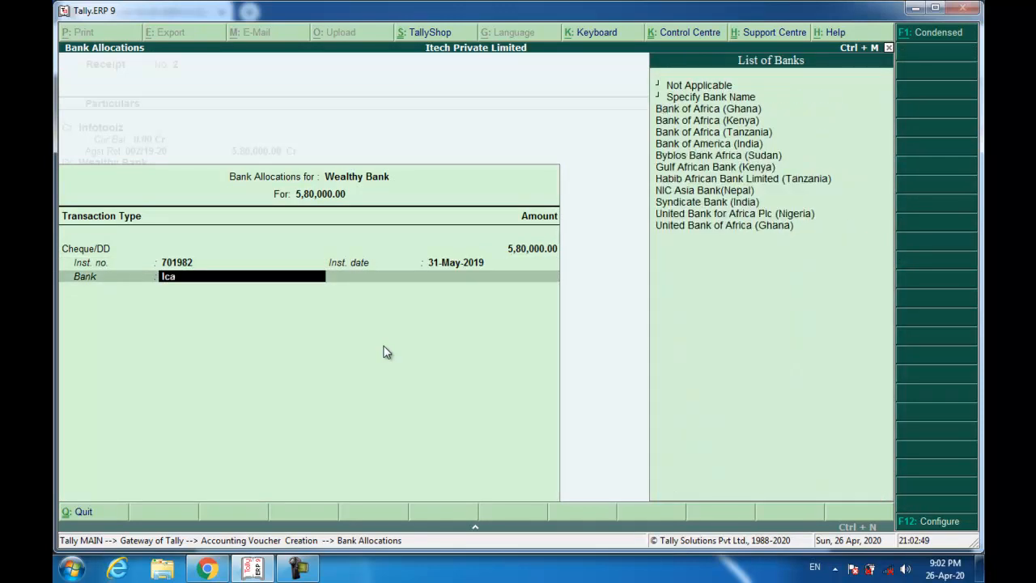
{"action": "type", "text": "ic"}
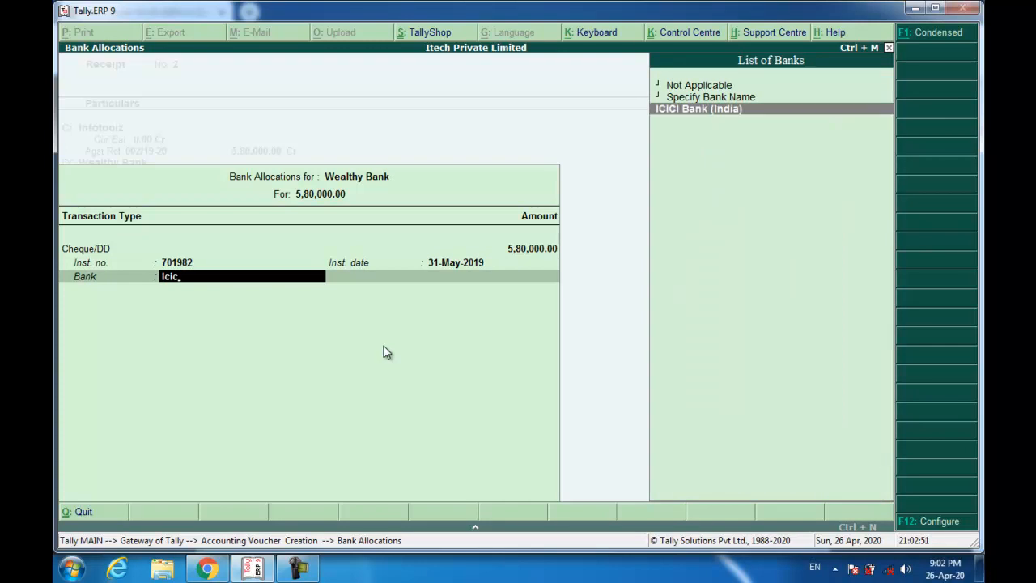
{"action": "key", "text": "Return"}
{"action": "key", "text": "ctrl+r"}
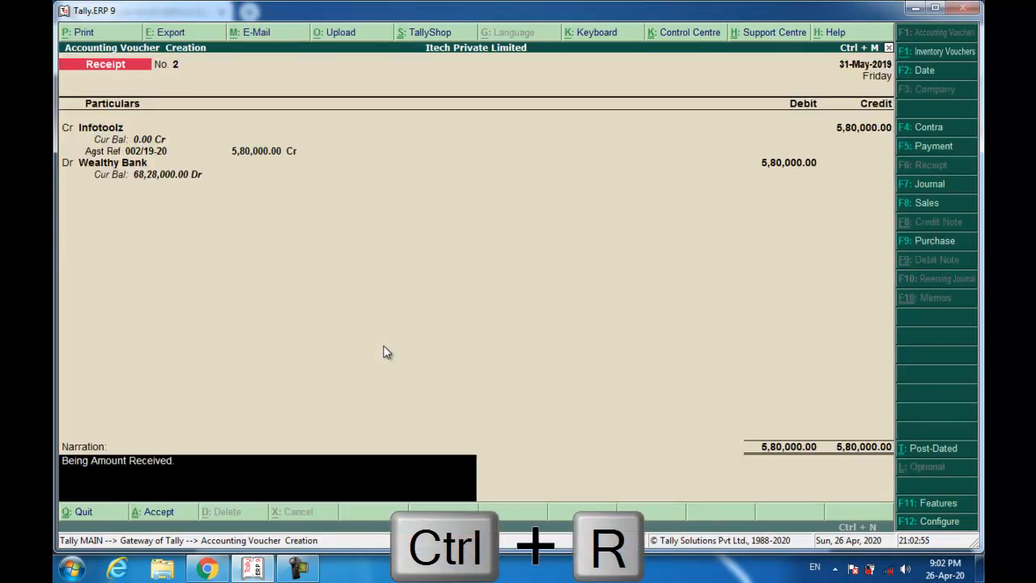
{"action": "key", "text": "Return"}
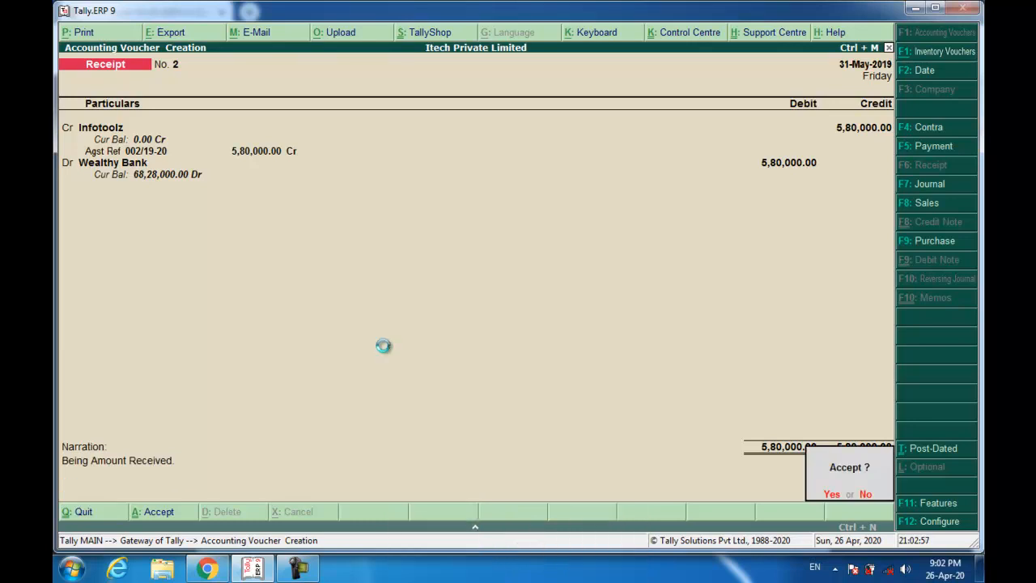
{"action": "key", "text": "Return"}
{"action": "key", "text": "alt+Tab"}
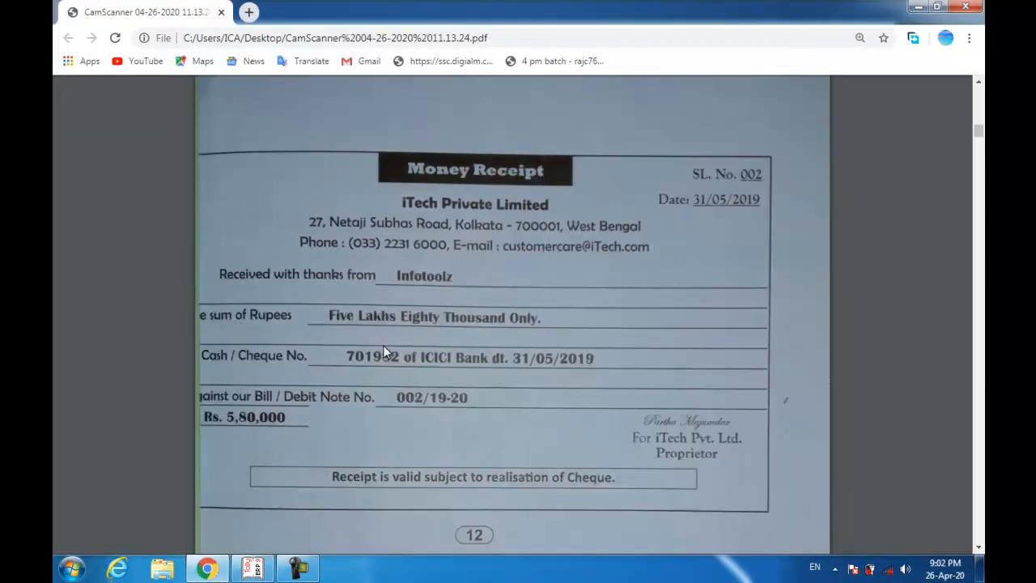
- Scroll the PDF to invoice 003/19-20 for Berlia Compu Systems' HP 15.6-inch laptops
{"action": "scroll", "coordinate": [384, 345], "scroll_direction": "down", "scroll_amount": 6}
{"action": "scroll", "coordinate": [383, 338], "scroll_direction": "down", "scroll_amount": 3}
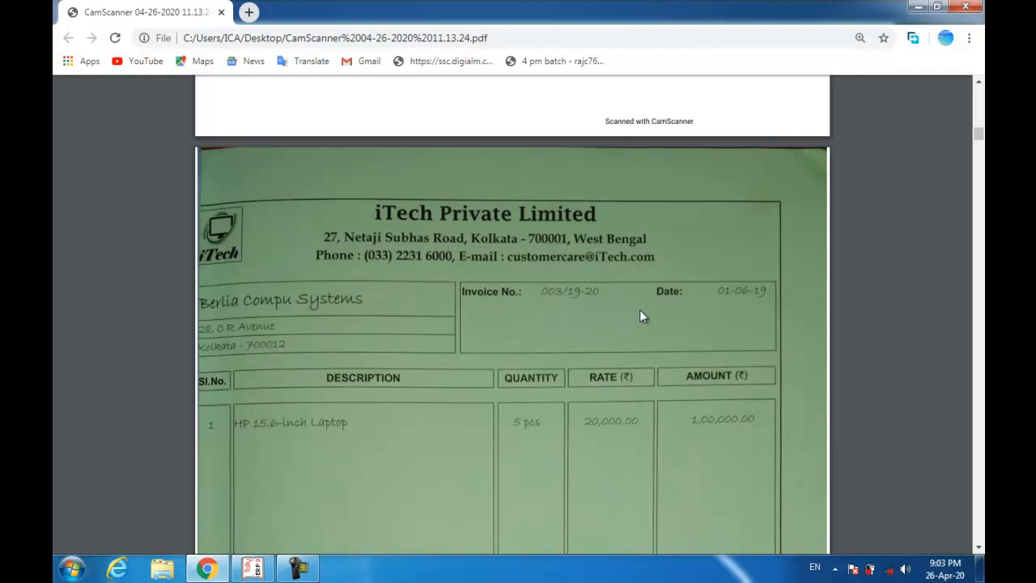
- Start a Sales voucher dated 1-Jun-2019 with reference 003/19-20
{"action": "key", "text": "alt+Tab"}
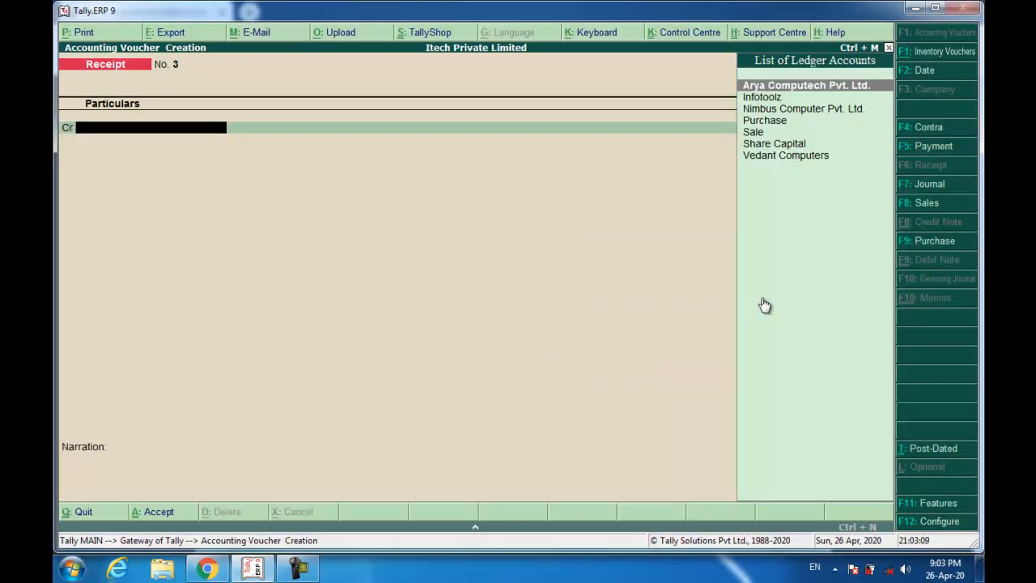
{"action": "left_click", "coordinate": [919, 206]}
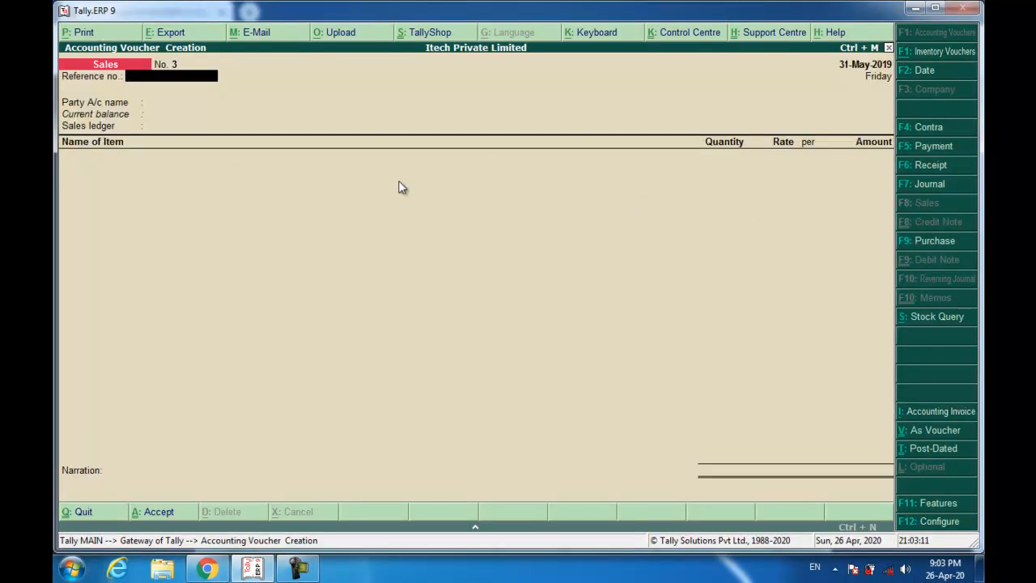
{"action": "key", "text": "F2"}
{"action": "key", "text": "Return"}
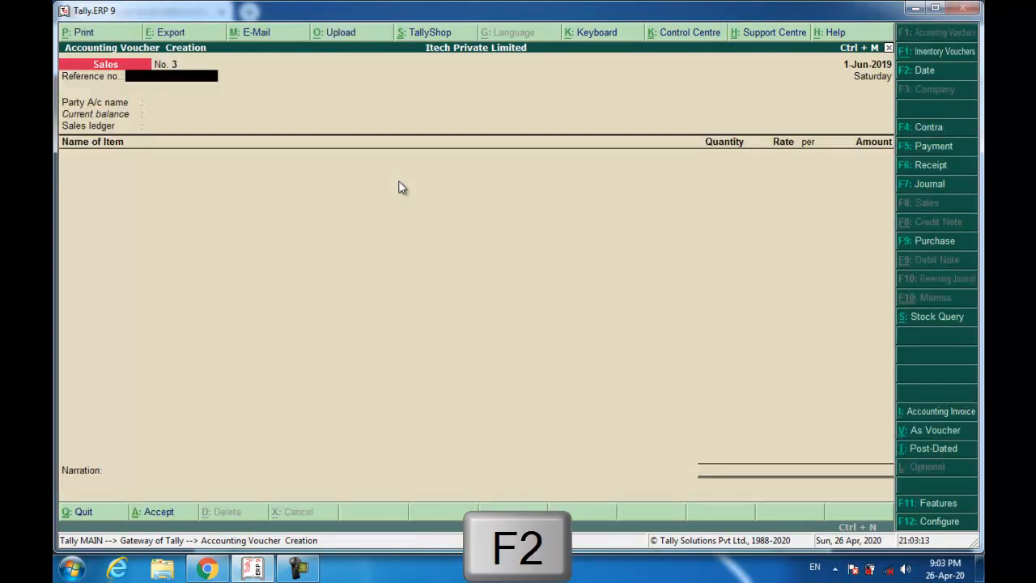
{"action": "type", "text": "003/19-20"}
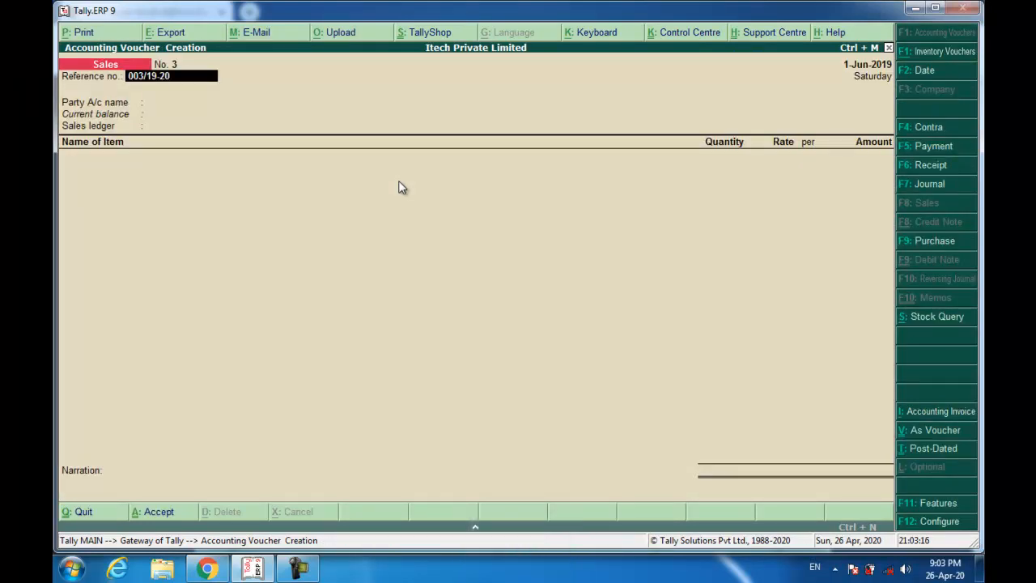
{"action": "key", "text": "Return"}
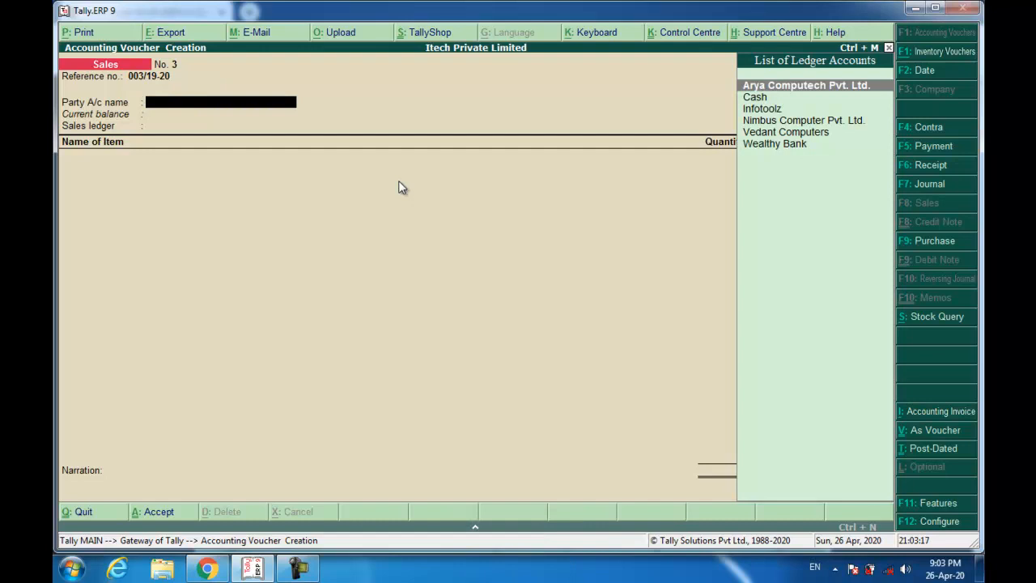
{"action": "key", "text": "alt+c"}
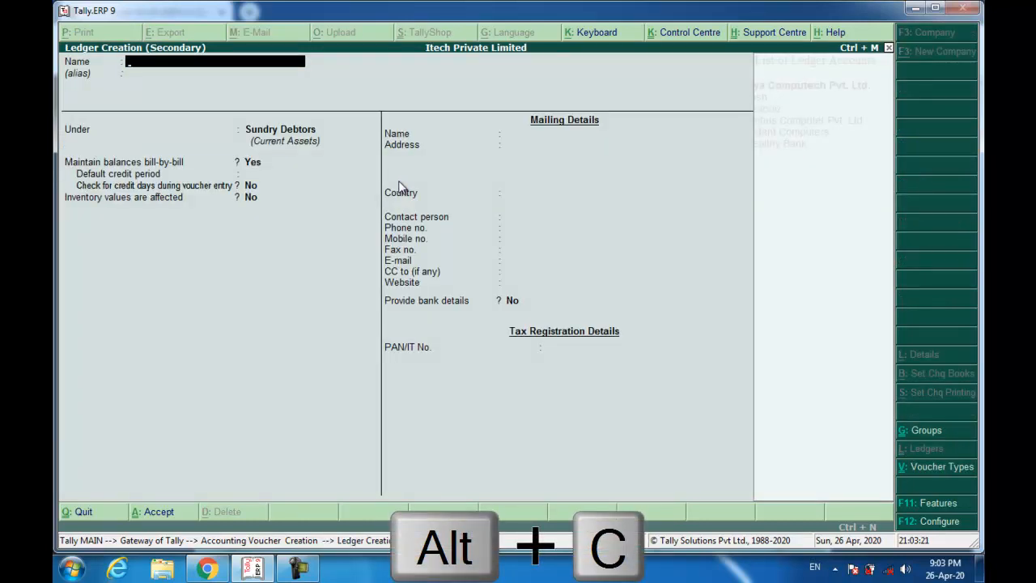
{"action": "type", "text": "Ber"}
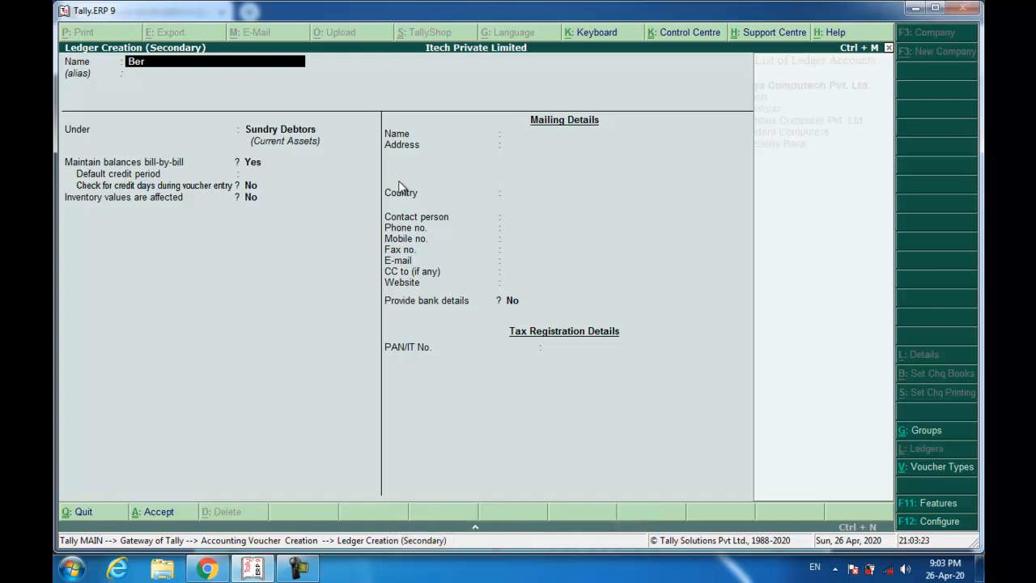
{"action": "type", "text": "lia Compu Systems"}
{"action": "key", "text": "Return"}
{"action": "key", "text": "Return"}
{"action": "key", "text": "Return"}
{"action": "key", "text": "Return"}
{"action": "key", "text": "Return"}
{"action": "key", "text": "Return"}
{"action": "key", "text": "Return"}
{"action": "key", "text": "Return"}
{"action": "key", "text": "Return"}
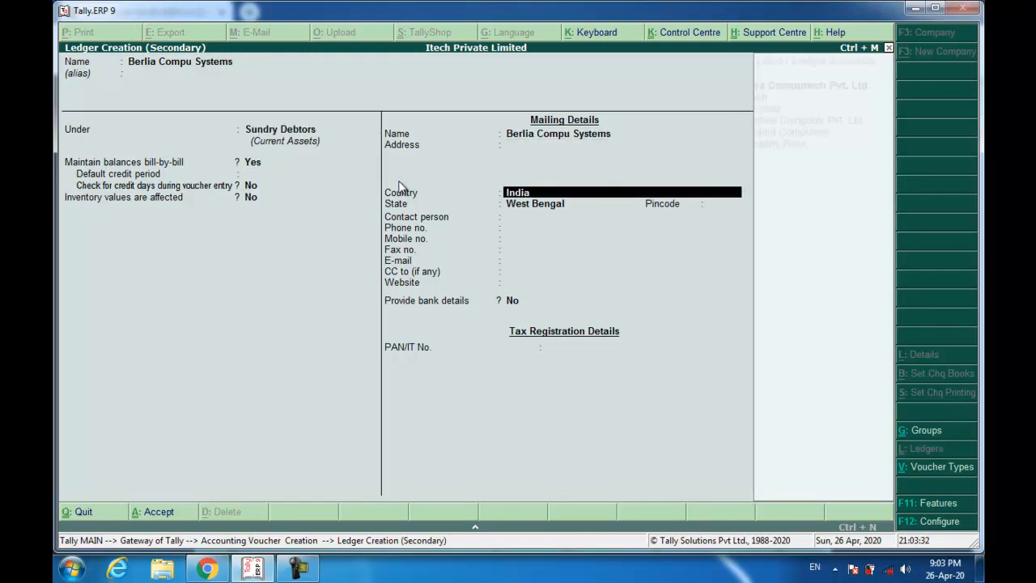
{"action": "key", "text": "BackSpace"}
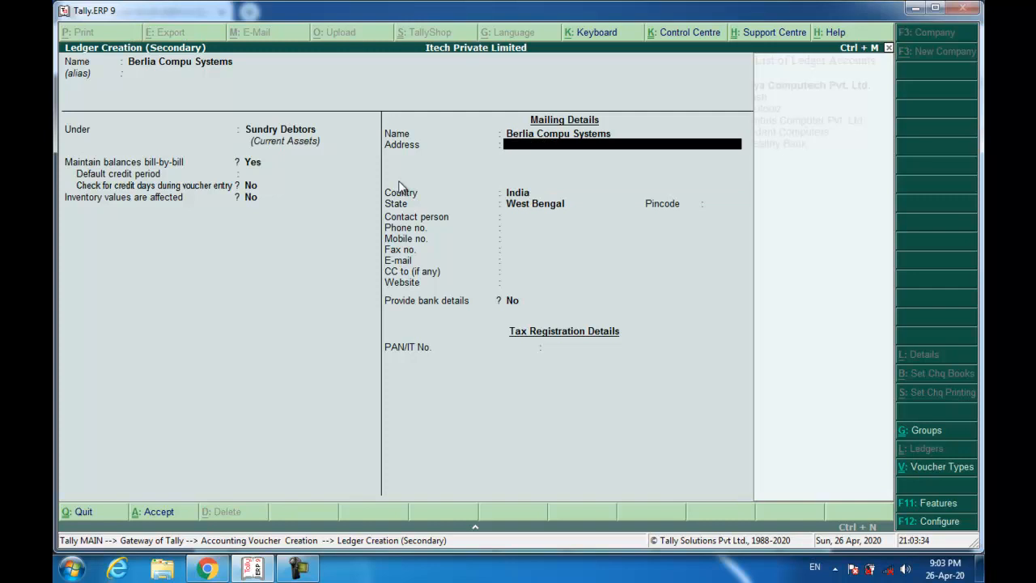
{"action": "key", "text": "Return"}
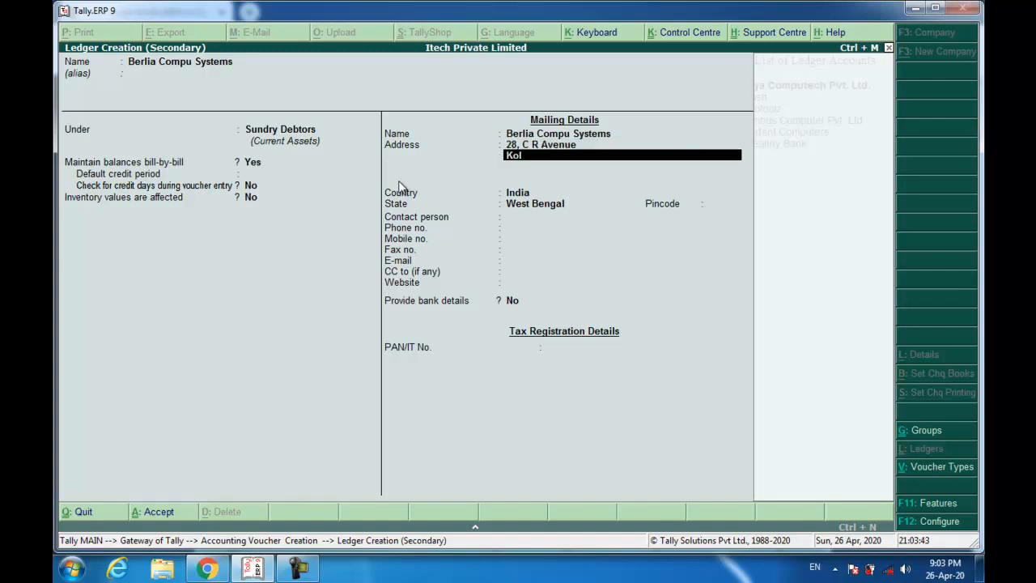
{"action": "key", "text": "Return"}
{"action": "key", "text": "Return"}
{"action": "key", "text": "Return"}
{"action": "key", "text": "Return"}
{"action": "type", "text": "70001"}
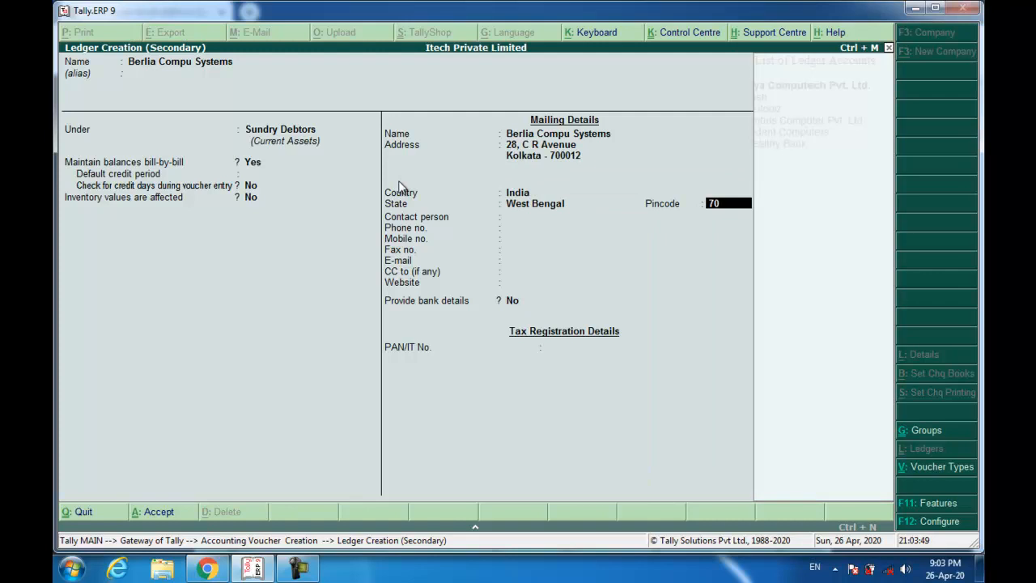
{"action": "type", "text": "2"}
{"action": "key", "text": "Return"}
{"action": "key", "text": "Return"}
{"action": "key", "text": "Return"}
{"action": "key", "text": "Return"}
{"action": "key", "text": "Return"}
{"action": "key", "text": "Return"}
{"action": "key", "text": "Return"}
{"action": "key", "text": "Return"}
{"action": "key", "text": "Return"}
{"action": "key", "text": "Return"}
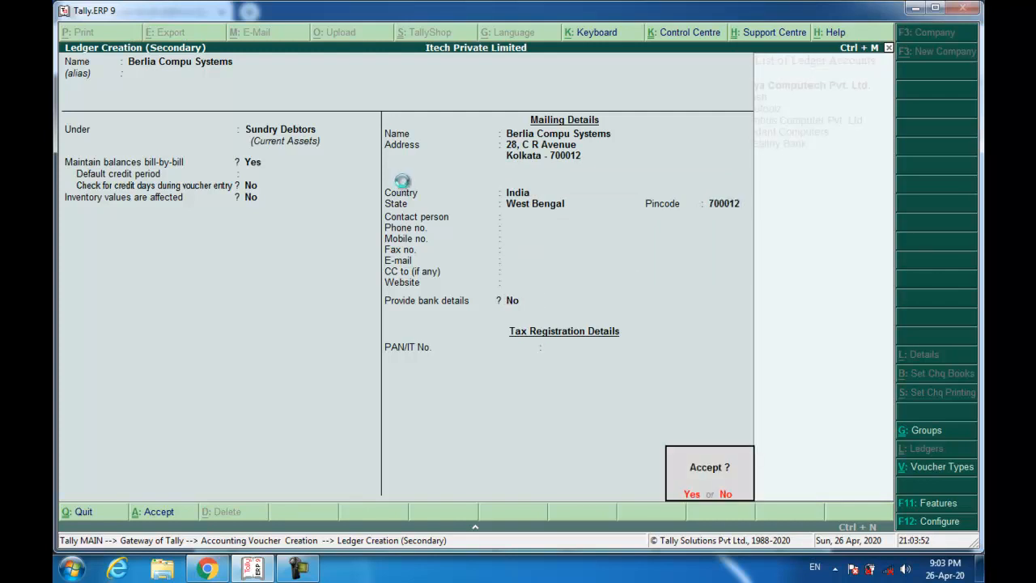
{"action": "key", "text": "Return"}
{"action": "key", "text": "Return"}
{"action": "key", "text": "Return"}
{"action": "key", "text": "Return"}
{"action": "key", "text": "Return"}
{"action": "key", "text": "Return"}
{"action": "key", "text": "Return"}
{"action": "key", "text": "Return"}
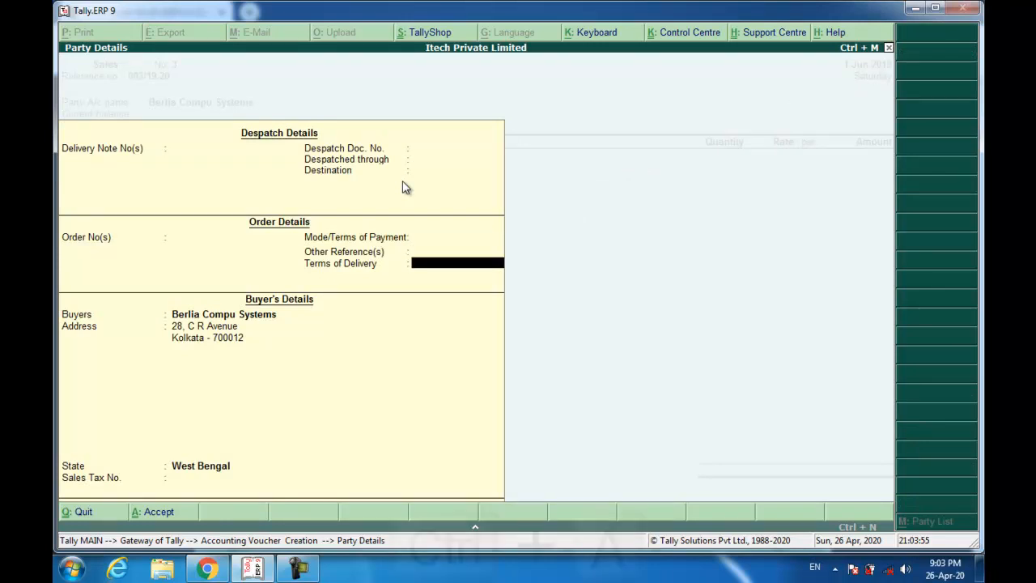
- Bill 5 HP 15.6-inch laptops at 20,000 each on the Sale ledger
{"action": "key", "text": "ctrl+a"}
{"action": "key", "text": "Return"}
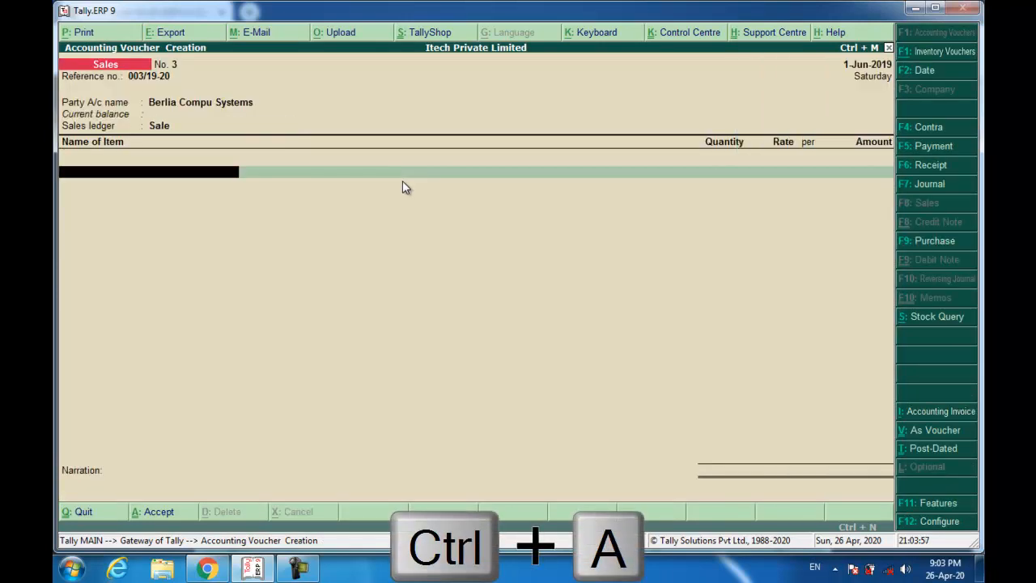
{"action": "type", "text": "hp"}
{"action": "key", "text": "Return"}
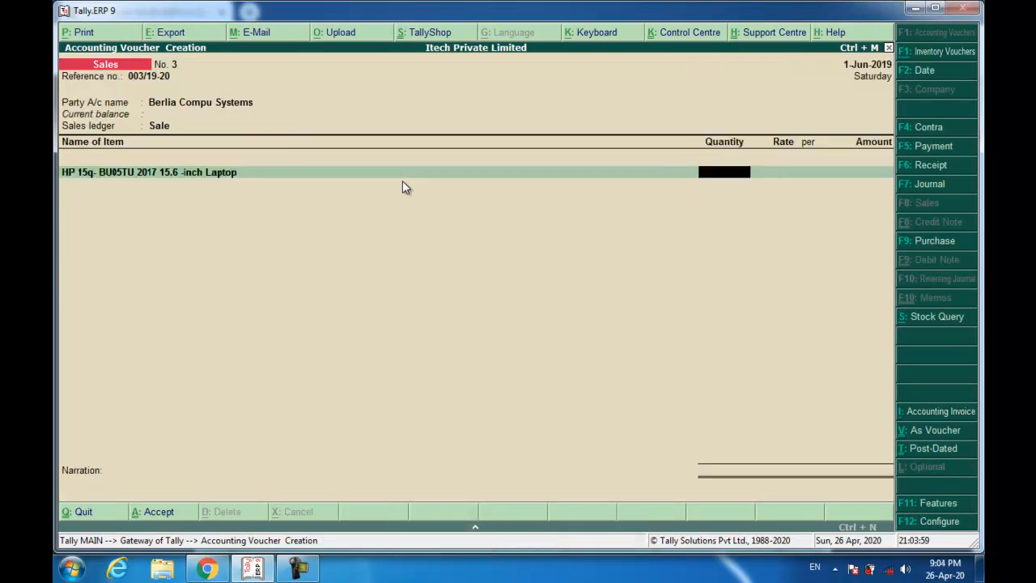
{"action": "type", "text": "5"}
{"action": "key", "text": "Return"}
{"action": "type", "text": "20000"}
{"action": "key", "text": "Return"}
{"action": "key", "text": "Return"}
{"action": "key", "text": "Return"}
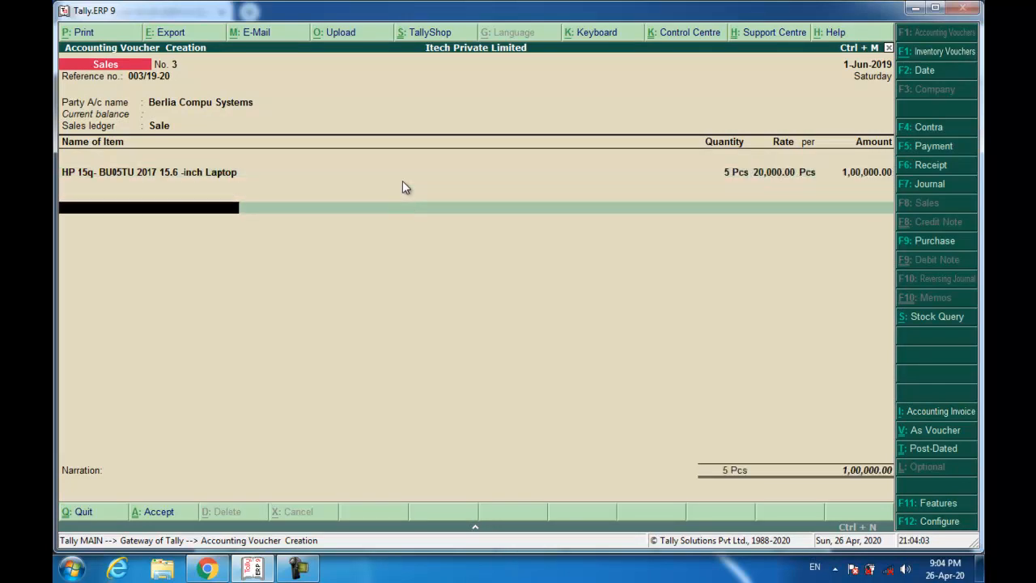
{"action": "key", "text": "Return"}
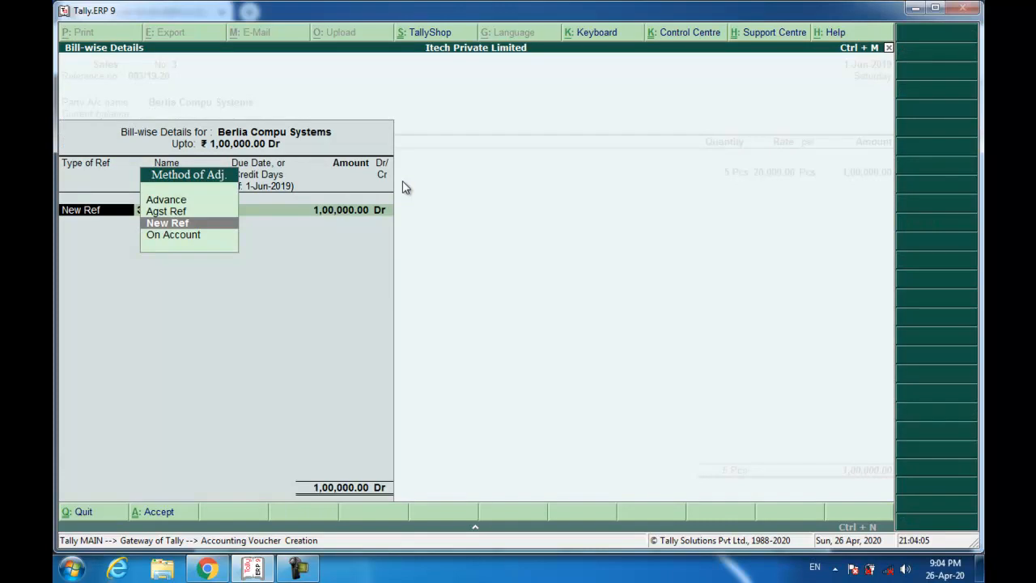
- Set new bill reference 003/19-20 and recall narration Being Goods Sold to save the voucher
{"action": "key", "text": "Return"}
{"action": "type", "text": "003/19-20"}
{"action": "key", "text": "Return"}
{"action": "key", "text": "Return"}
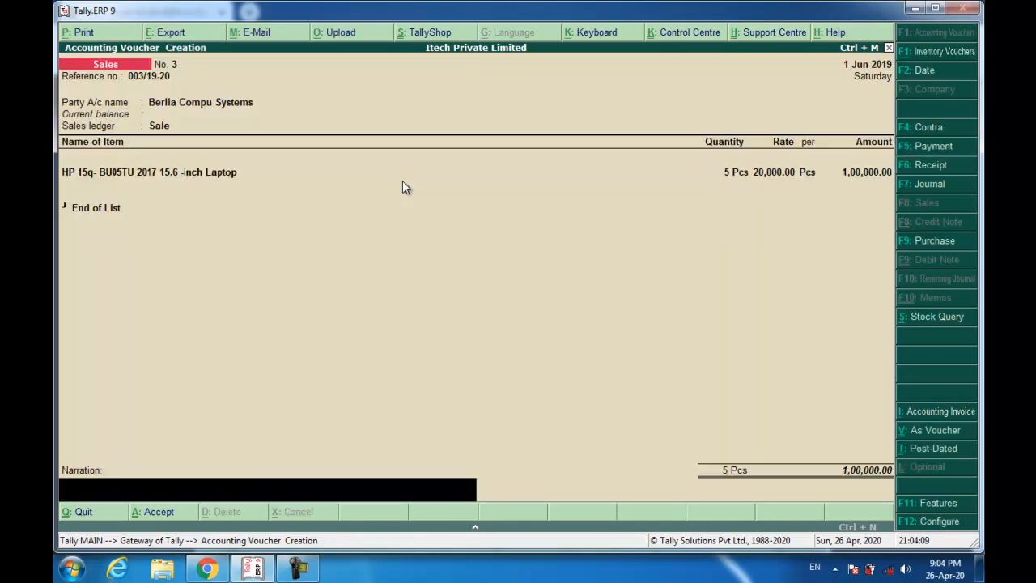
{"action": "key", "text": "ctrl+r"}
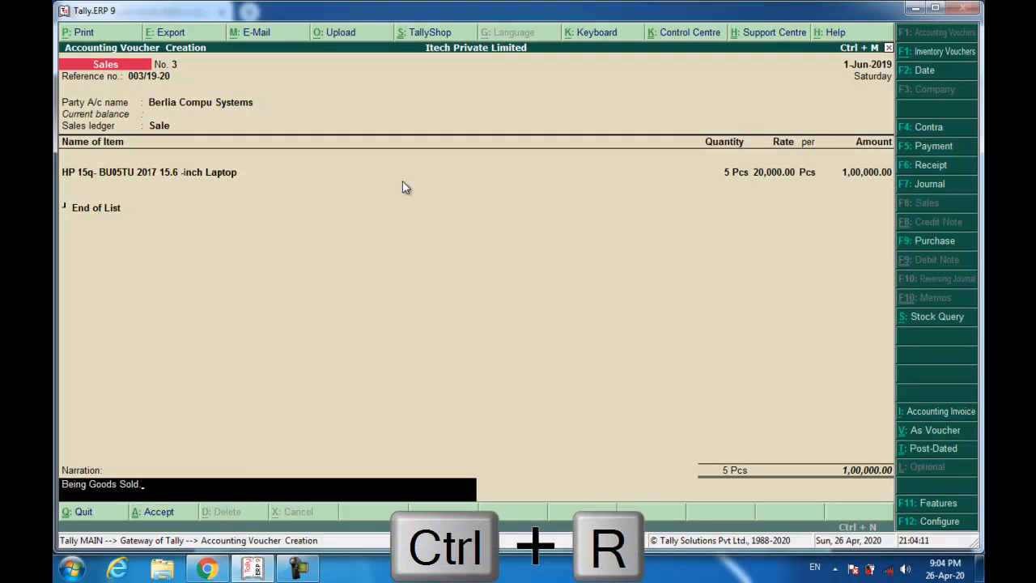
{"action": "key", "text": "Return"}
{"action": "key", "text": "Return"}
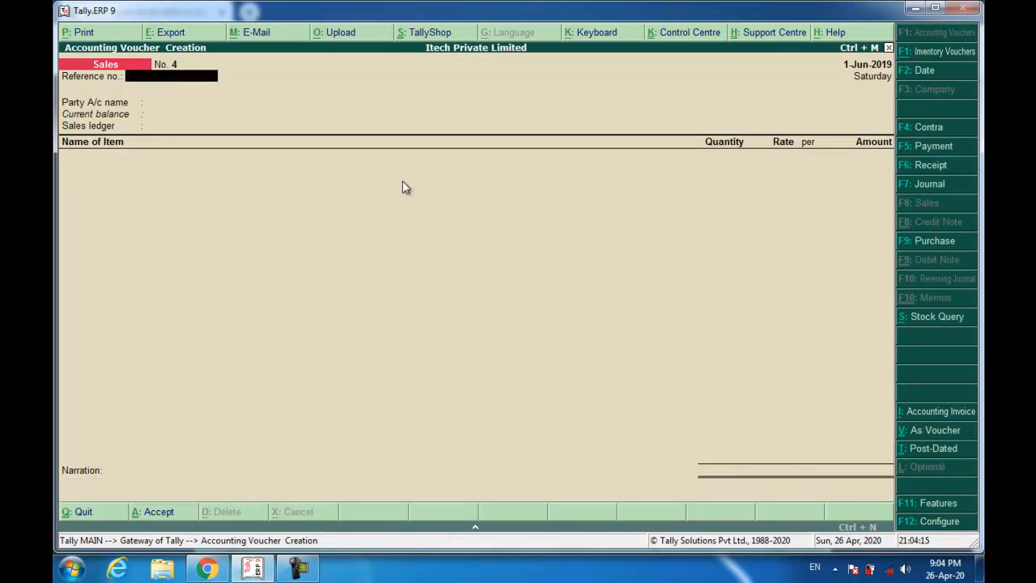
{"action": "key", "text": "alt+Tab"}
{"action": "scroll", "coordinate": [395, 194], "scroll_direction": "down", "scroll_amount": 5}
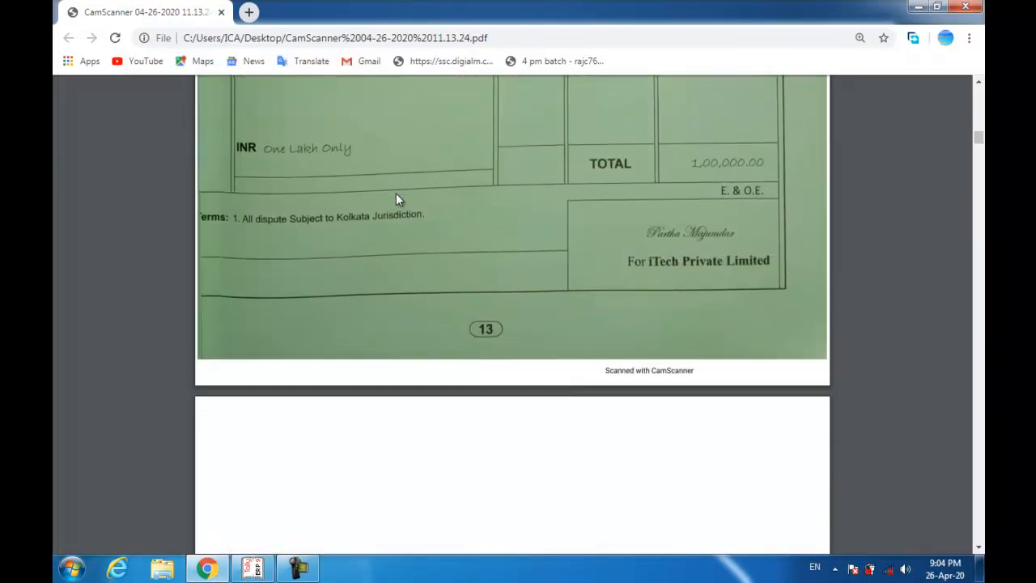
{"action": "scroll", "coordinate": [396, 194], "scroll_direction": "down", "scroll_amount": 6}
{"action": "scroll", "coordinate": [396, 199], "scroll_direction": "down", "scroll_amount": 2}
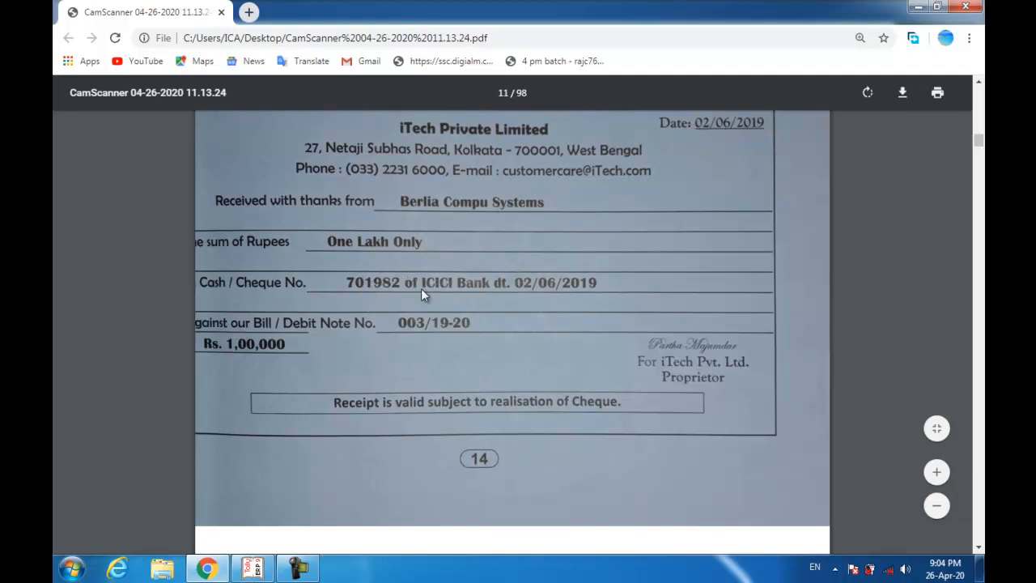
{"action": "key", "text": "alt+Tab"}
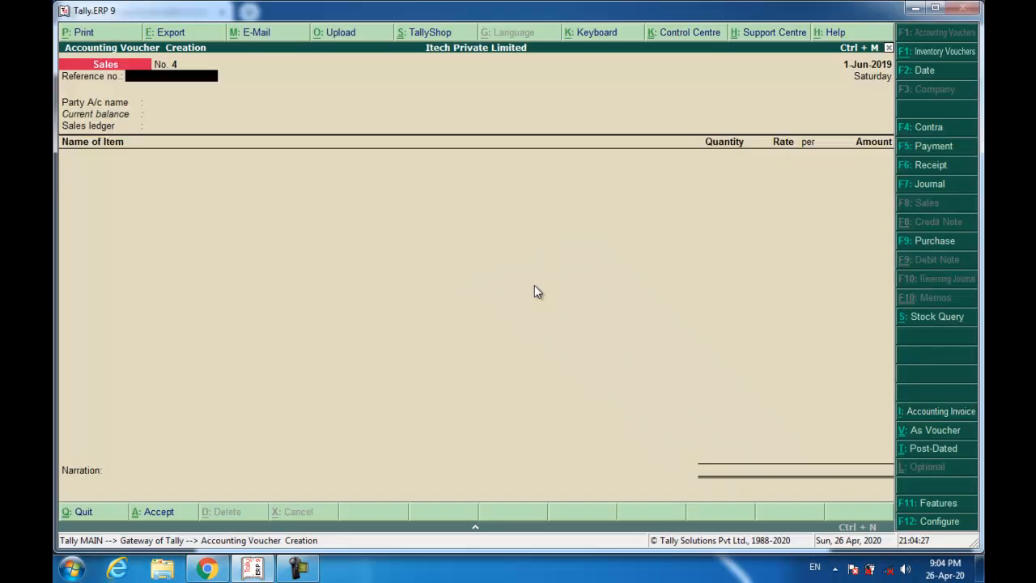
- Start a Receipt dated 2-Jun-2019 crediting Berlia Compu Systems 1,00,000 against bill 003/19-20
{"action": "key", "text": "F6"}
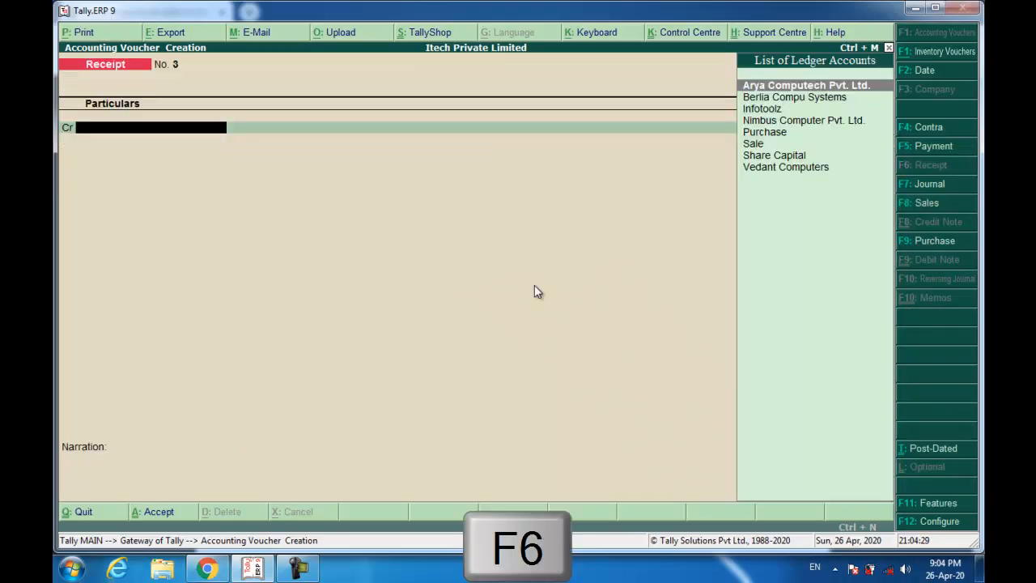
{"action": "key", "text": "F2"}
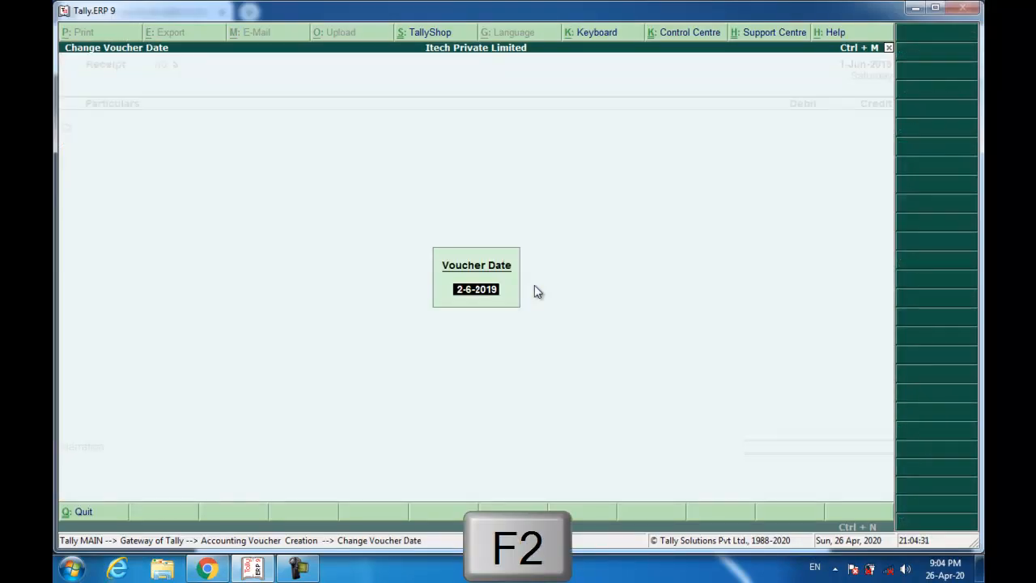
{"action": "key", "text": "Return"}
{"action": "type", "text": "Be"}
{"action": "key", "text": "Return"}
{"action": "type", "text": "100000"}
{"action": "key", "text": "Return"}
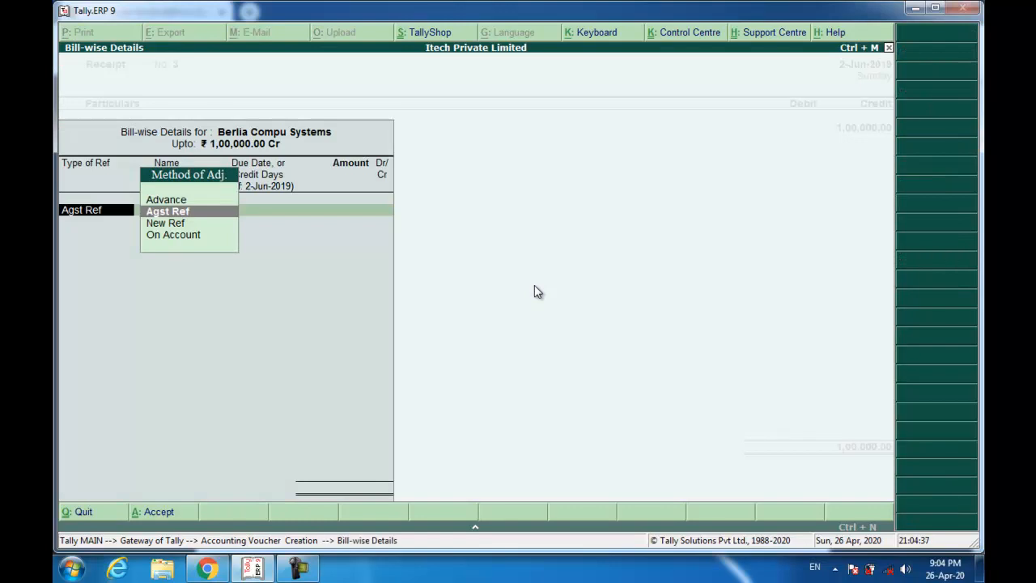
{"action": "key", "text": "Return"}
{"action": "key", "text": "Return"}
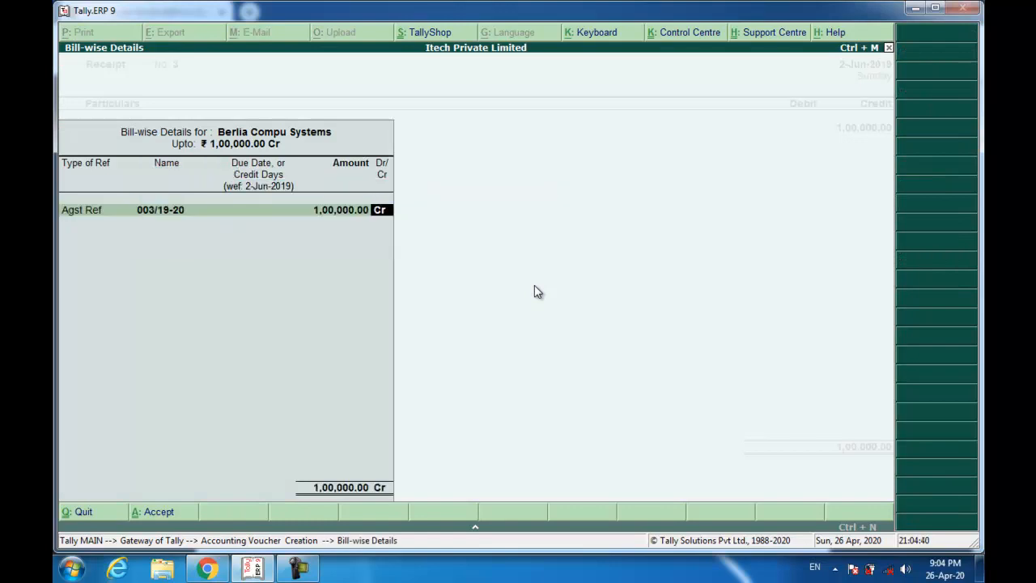
{"action": "key", "text": "Return"}
- Debit Wealthy Bank with ICICI Bank cheque 701982, recall narration Being Amount Received, and save
{"action": "type", "text": "w"}
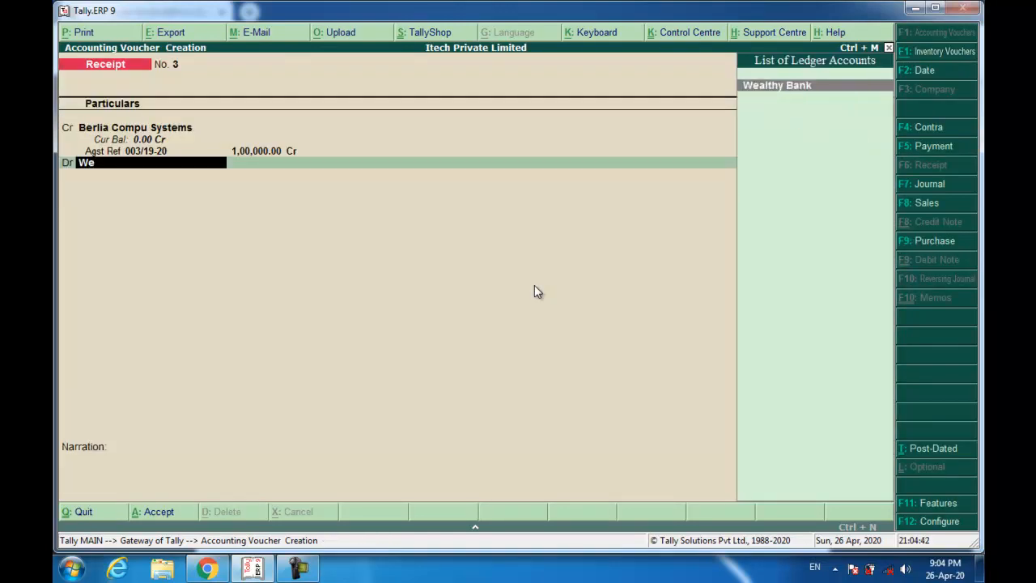
{"action": "key", "text": "Return"}
{"action": "key", "text": "Return"}
{"action": "key", "text": "Return"}
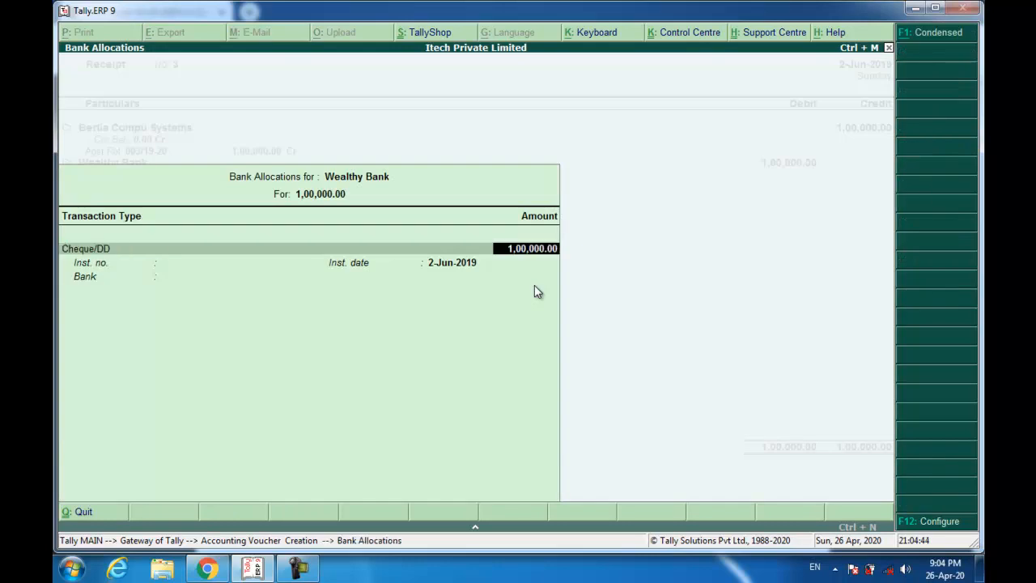
{"action": "key", "text": "Return"}
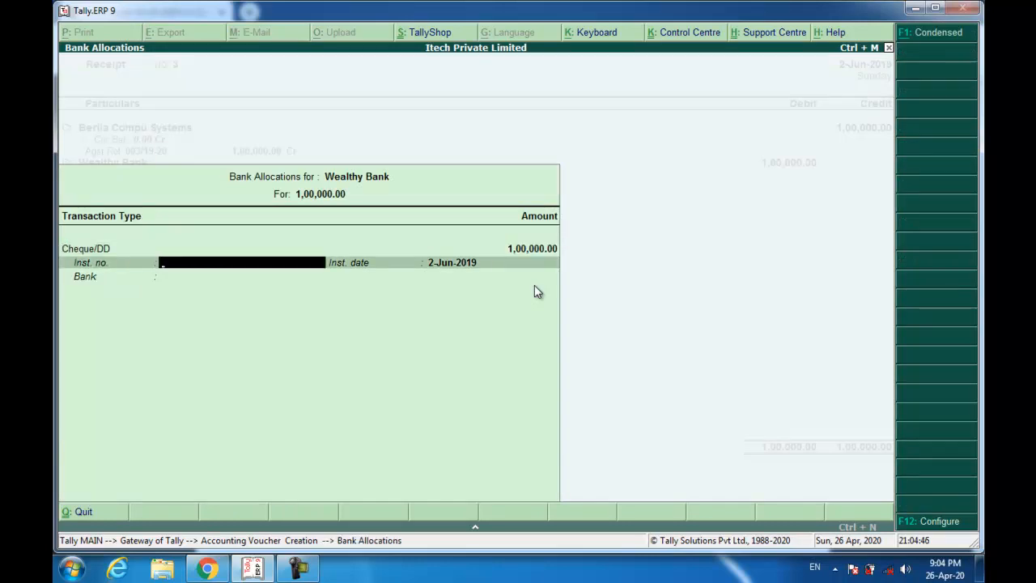
{"action": "type", "text": "701982"}
{"action": "key", "text": "Return"}
{"action": "key", "text": "Return"}
{"action": "type", "text": "Icic"}
{"action": "key", "text": "Return"}
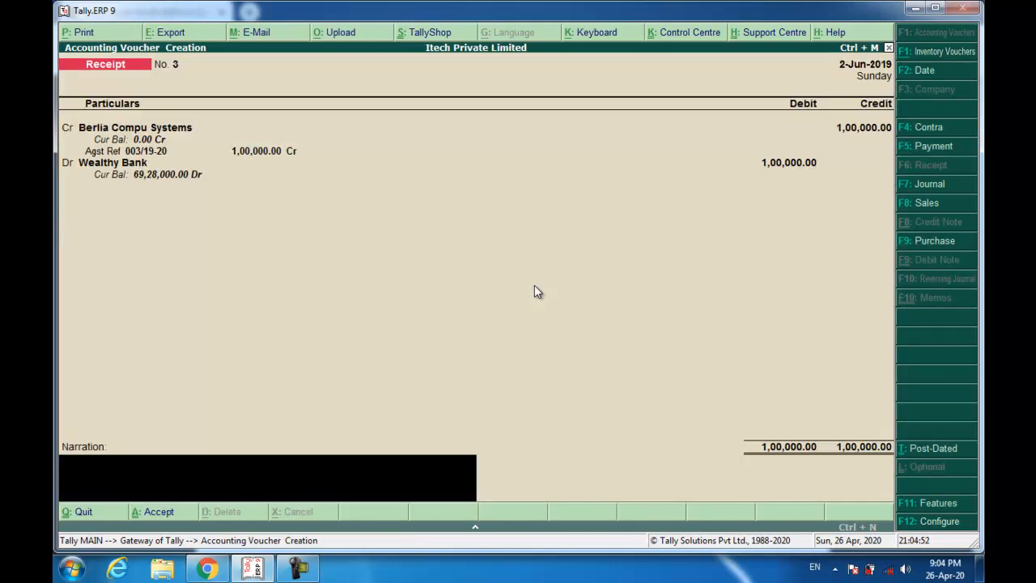
{"action": "key", "text": "ctrl+r"}
{"action": "key", "text": "Return"}
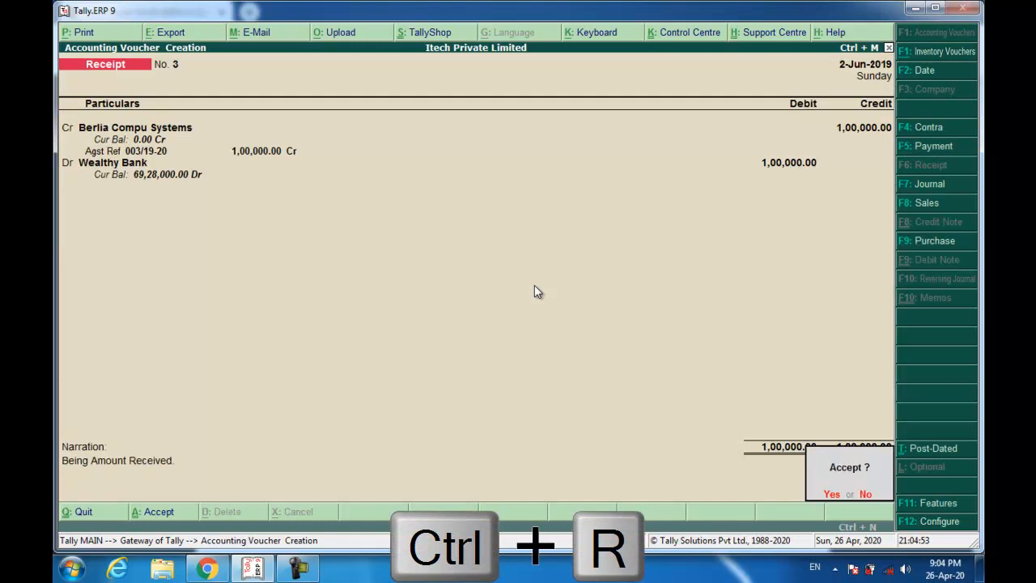
{"action": "key", "text": "Return"}
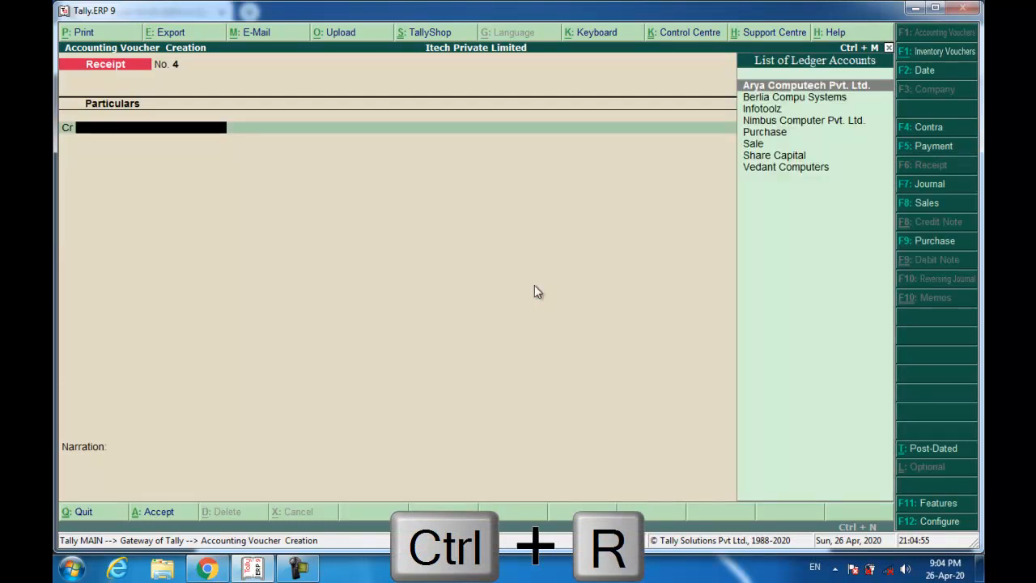
{"action": "key", "text": "alt+Tab"}
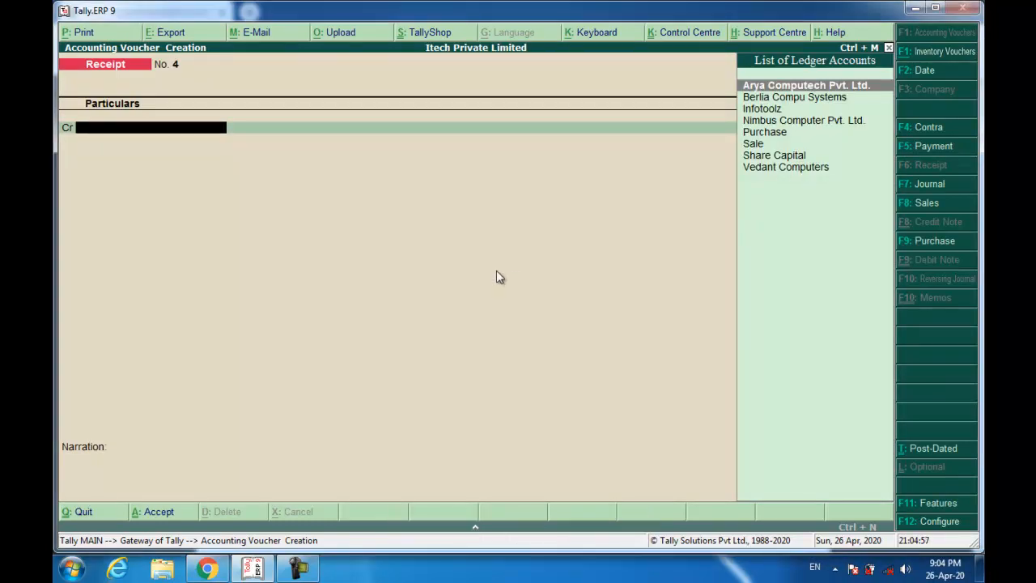
{"action": "left_click", "coordinate": [225, 570]}
{"action": "scroll", "coordinate": [372, 459], "scroll_direction": "down", "scroll_amount": 7}
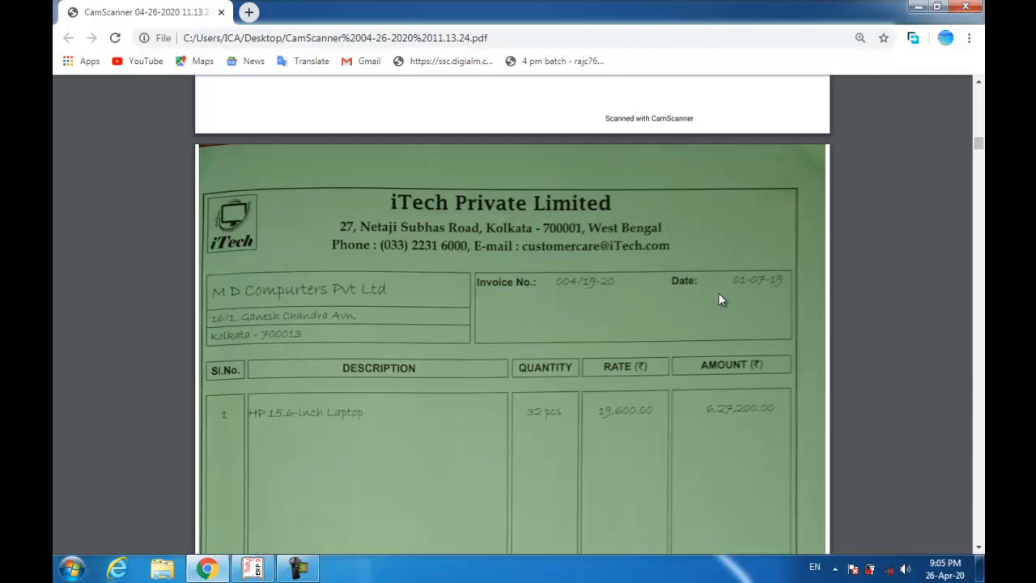
{"action": "key", "text": "alt+Tab"}
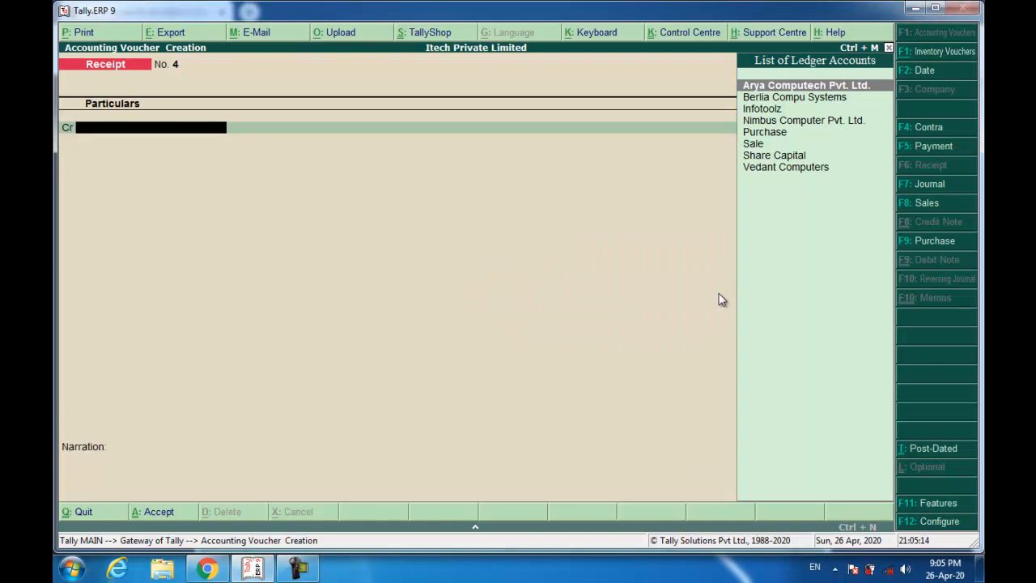
- Start a Sales voucher dated 1-Jul-2019 with reference 004/19-20
{"action": "left_click", "coordinate": [925, 203]}
{"action": "key", "text": "F2"}
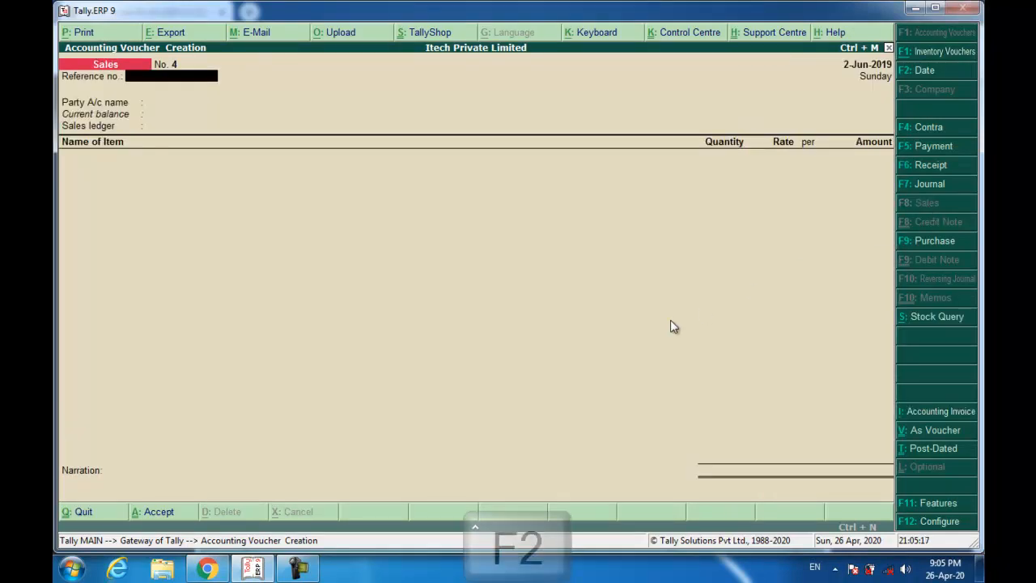
{"action": "type", "text": "1-7"}
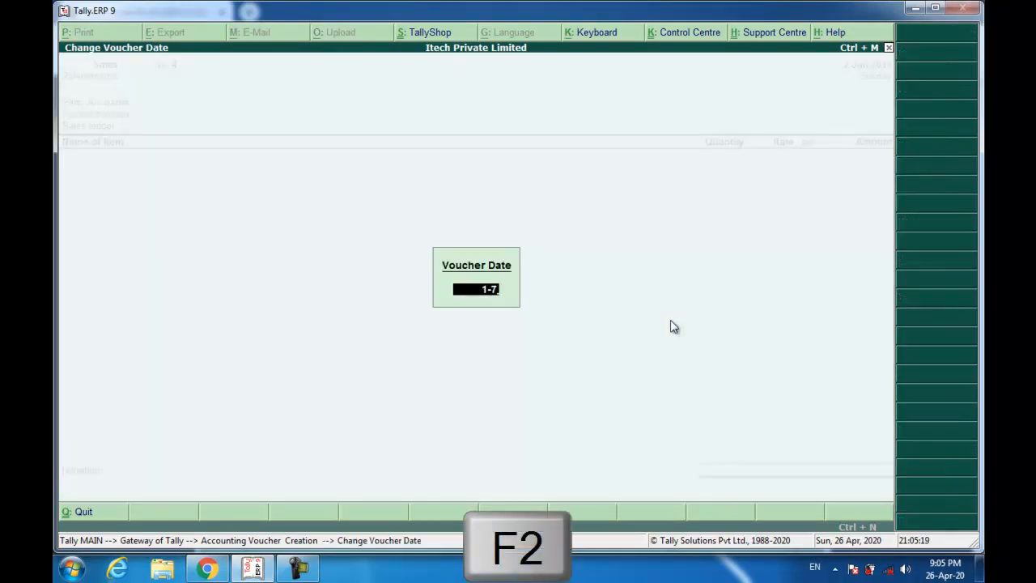
{"action": "key", "text": "Return"}
{"action": "type", "text": "004"}
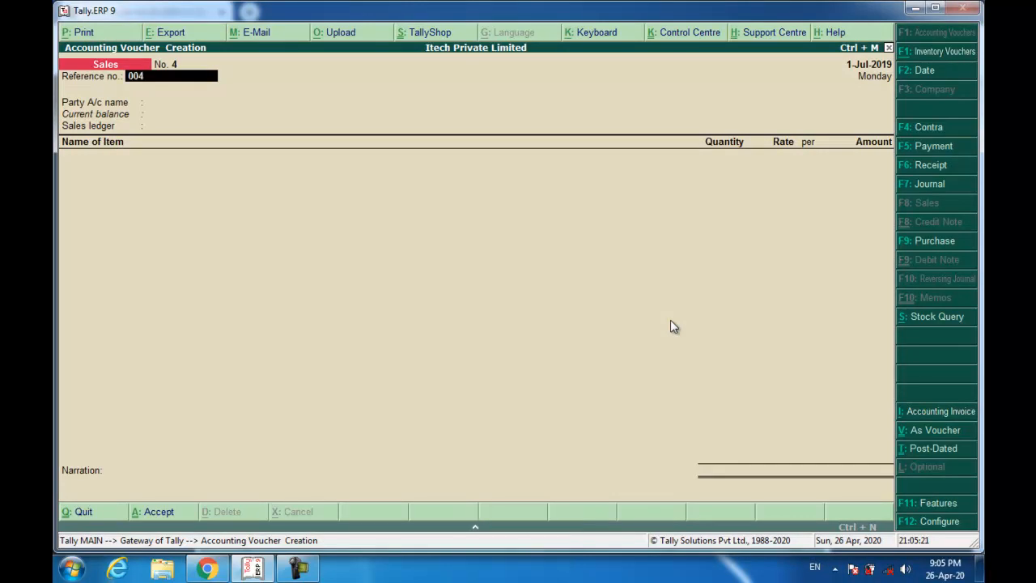
{"action": "type", "text": "/19-20"}
{"action": "key", "text": "Return"}
{"action": "key", "text": "alt+c"}
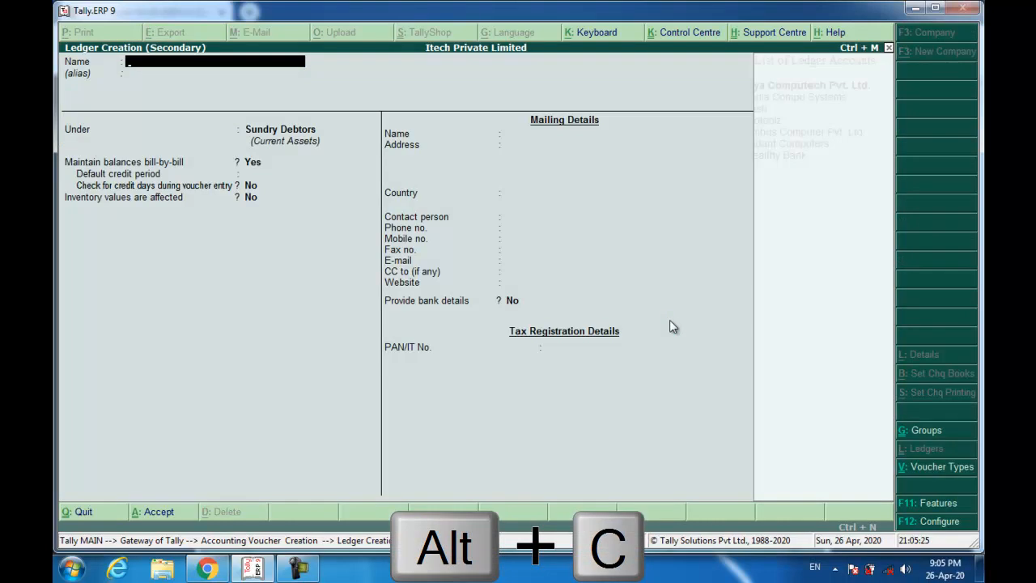
{"action": "type", "text": "MD"}
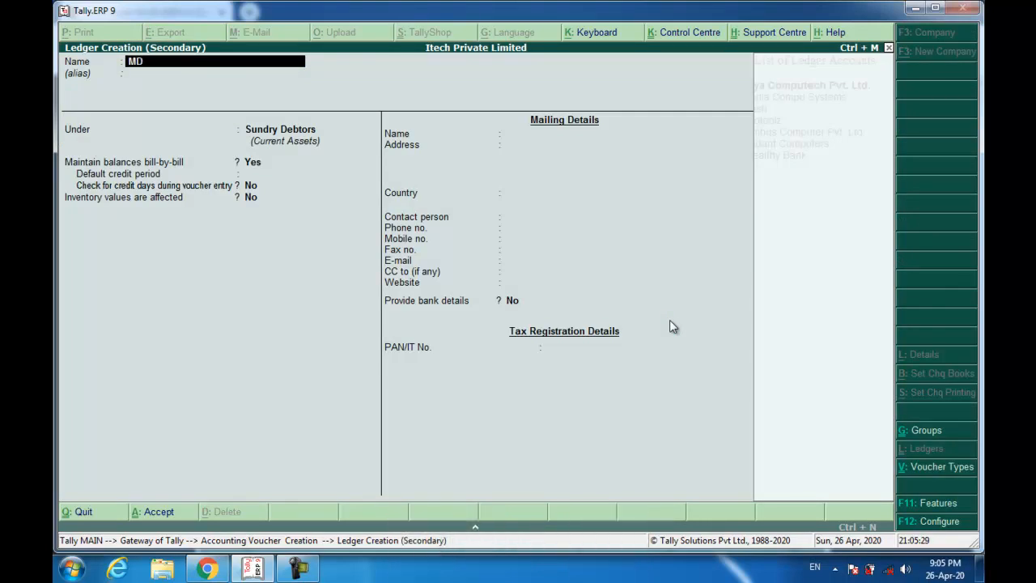
{"action": "type", "text": " Computers Pvt. Ltd."}
{"action": "key", "text": "Return"}
{"action": "key", "text": "Return"}
{"action": "key", "text": "Return"}
{"action": "key", "text": "Return"}
{"action": "key", "text": "Return"}
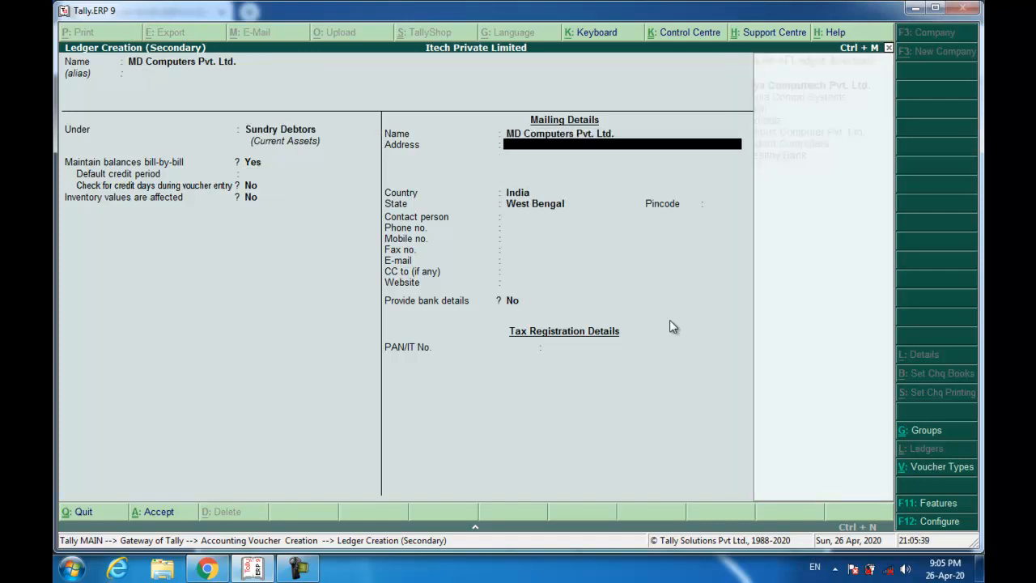
{"action": "key", "text": "Return"}
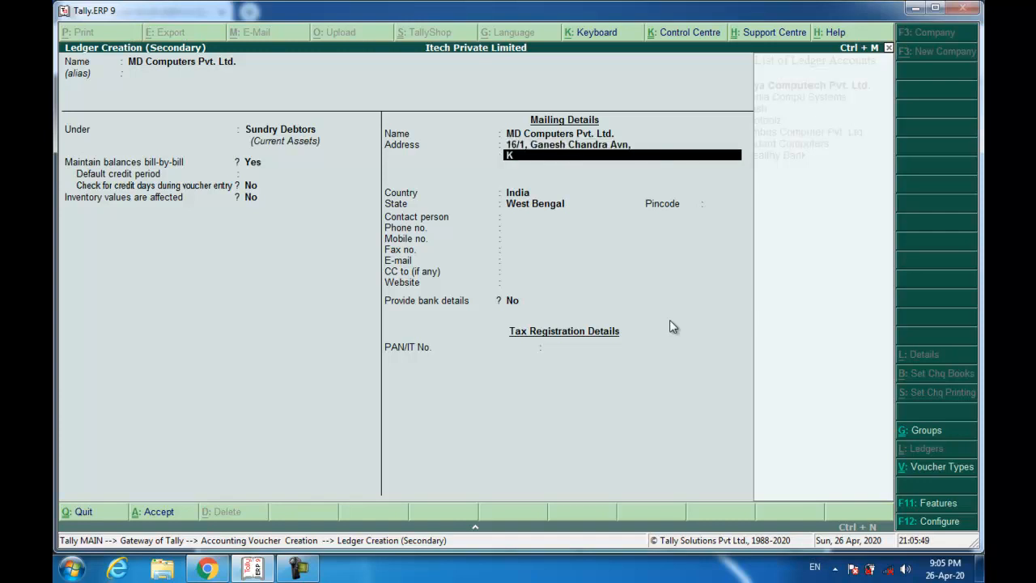
{"action": "key", "text": "Return"}
{"action": "key", "text": "Return"}
{"action": "key", "text": "Return"}
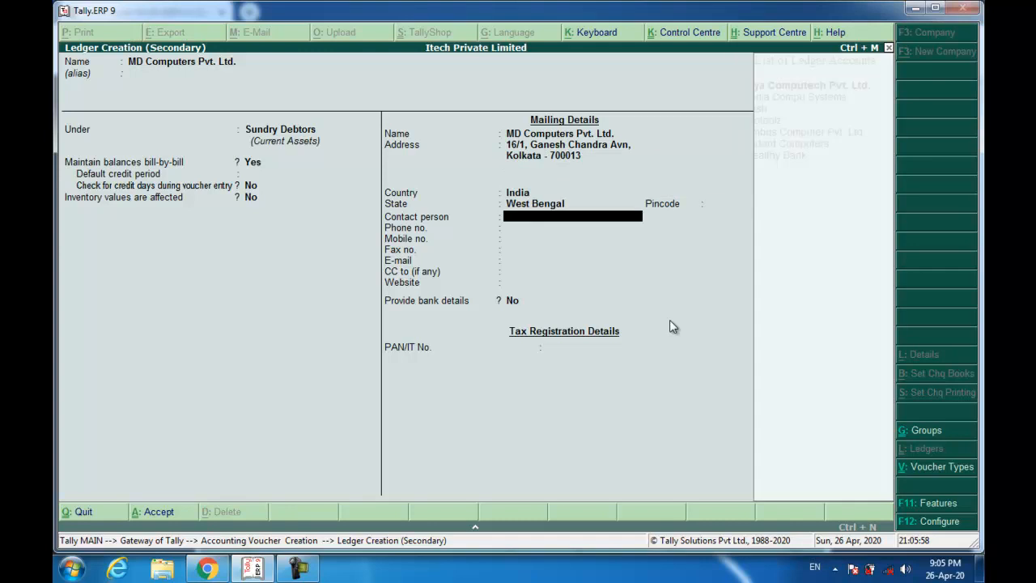
{"action": "type", "text": "700013"}
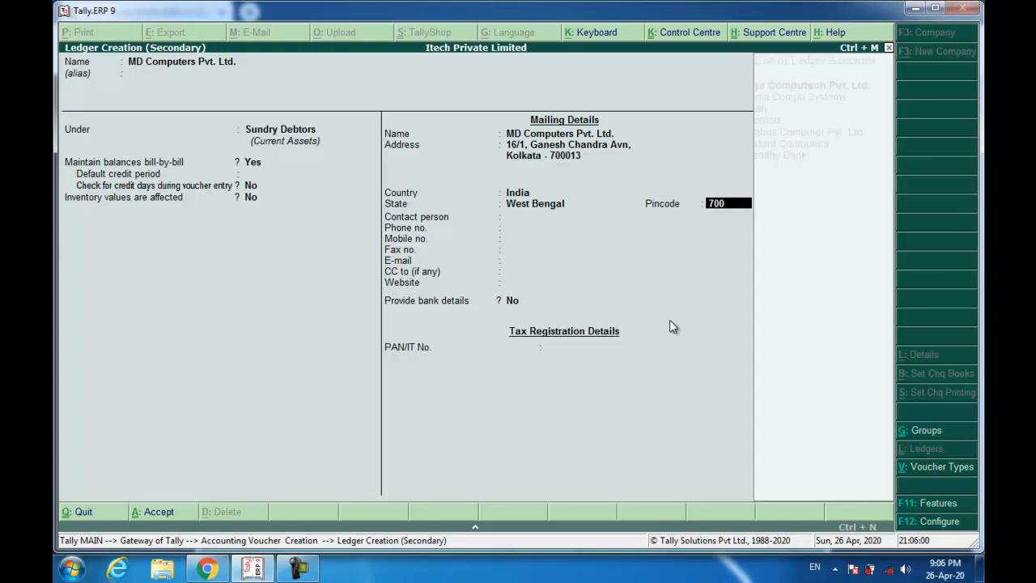
{"action": "key", "text": "Return"}
{"action": "key", "text": "Return"}
{"action": "key", "text": "Return"}
{"action": "key", "text": "Return"}
{"action": "key", "text": "Return"}
{"action": "key", "text": "Return"}
{"action": "key", "text": "Return"}
{"action": "key", "text": "Return"}
{"action": "key", "text": "Return"}
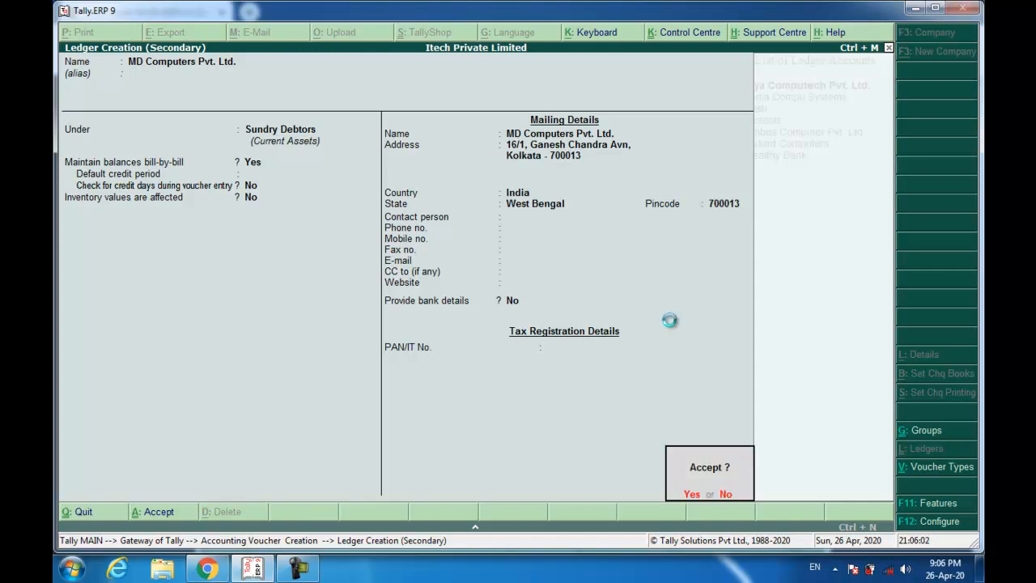
{"action": "key", "text": "ctrl+a"}
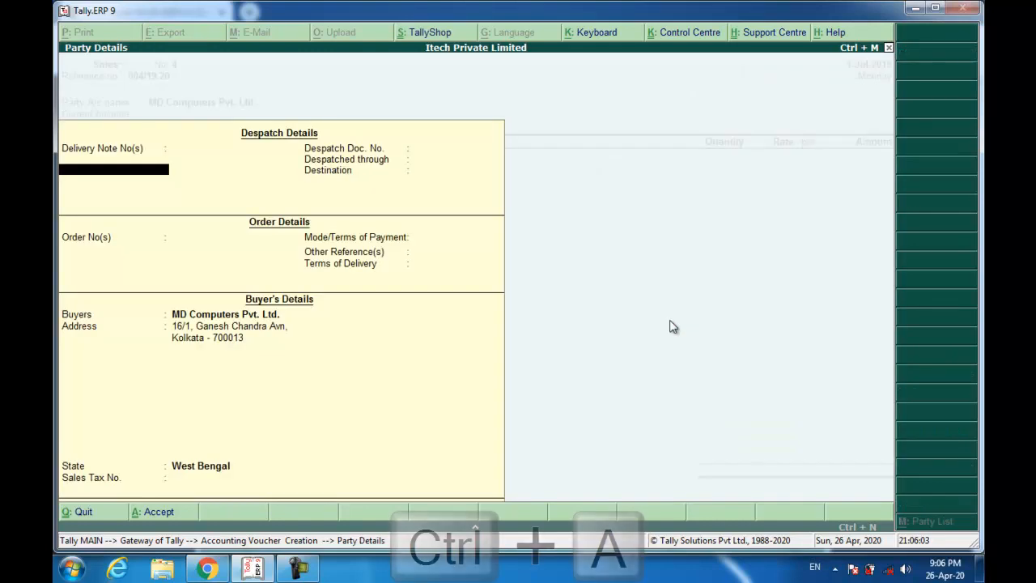
- Add 32 HP 15.6-inch laptops at 19,600 each to the sale
{"action": "key", "text": "Return"}
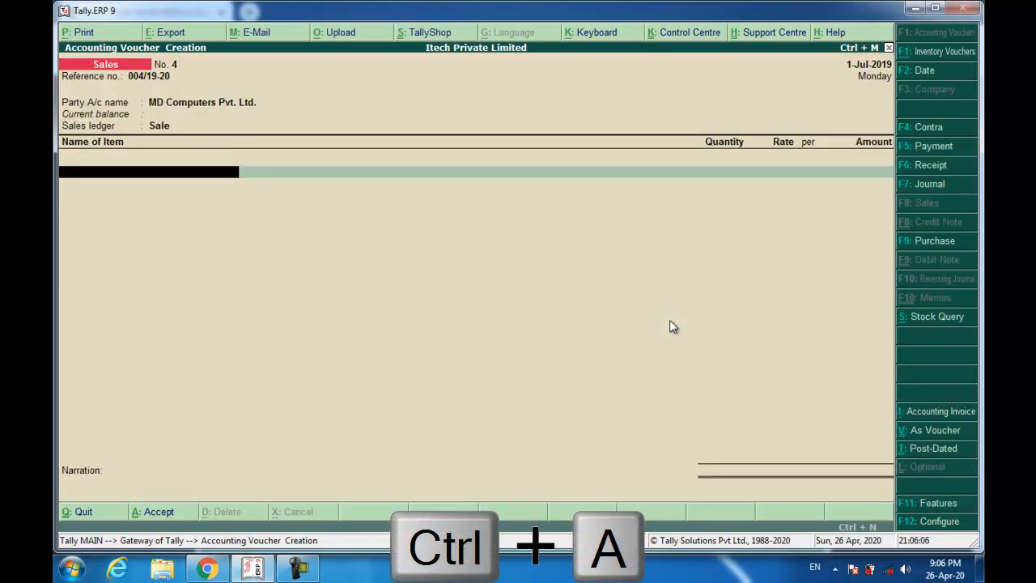
{"action": "key", "text": "Return"}
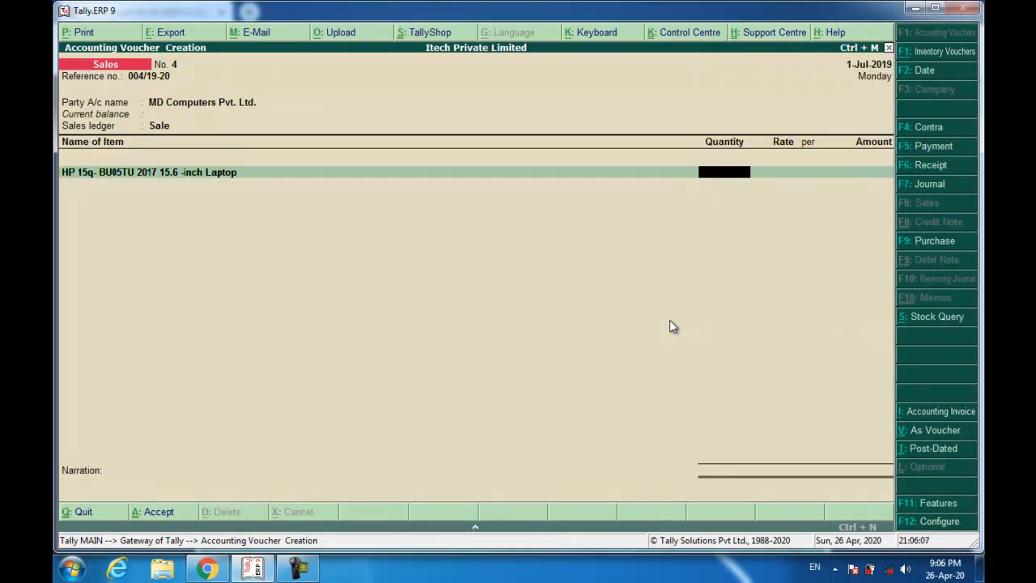
{"action": "type", "text": "32"}
{"action": "key", "text": "Return"}
{"action": "type", "text": "19600"}
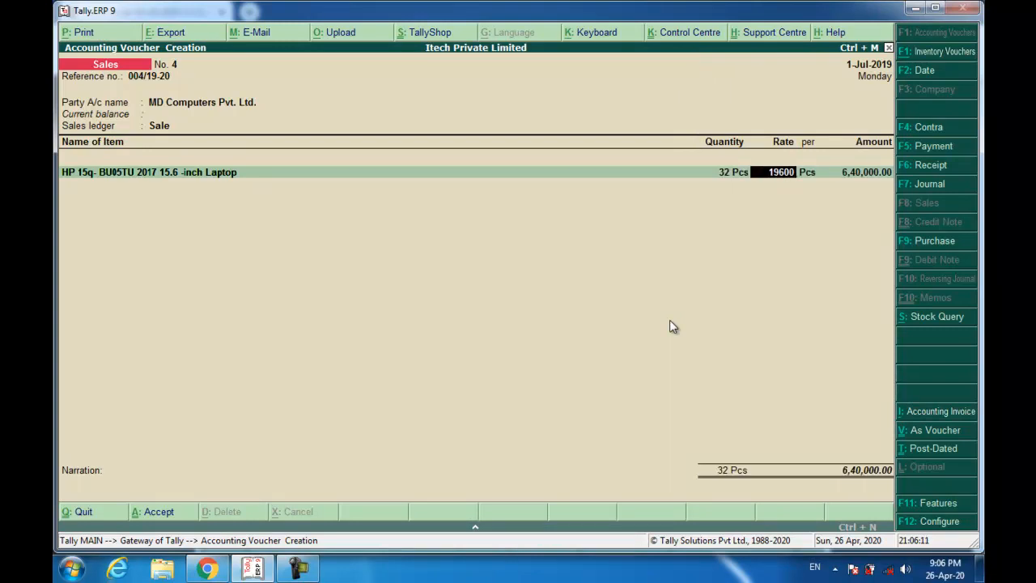
{"action": "key", "text": "Return"}
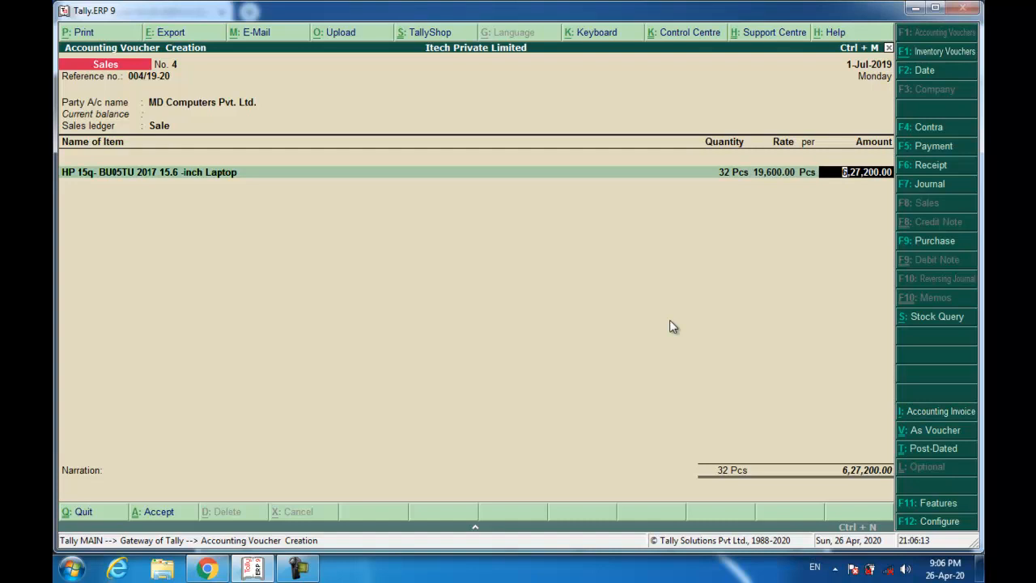
{"action": "key", "text": "Return"}
{"action": "key", "text": "Return"}
{"action": "key", "text": "Return"}
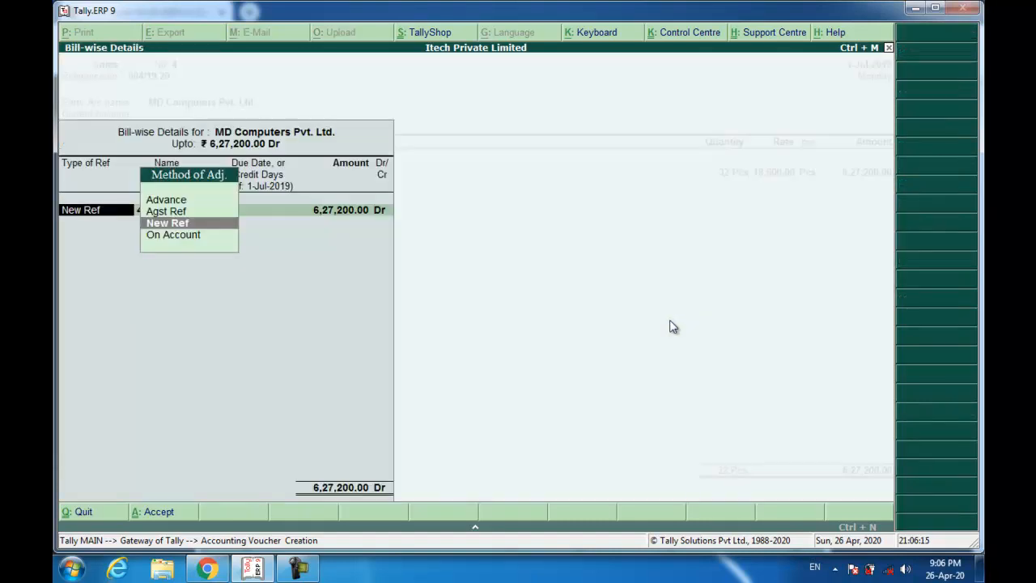
- Set new bill reference 004/19-20, recall narration Being Goods Sold and save Sales No. 4
{"action": "key", "text": "Return"}
{"action": "type", "text": "004/19-20"}
{"action": "key", "text": "Return"}
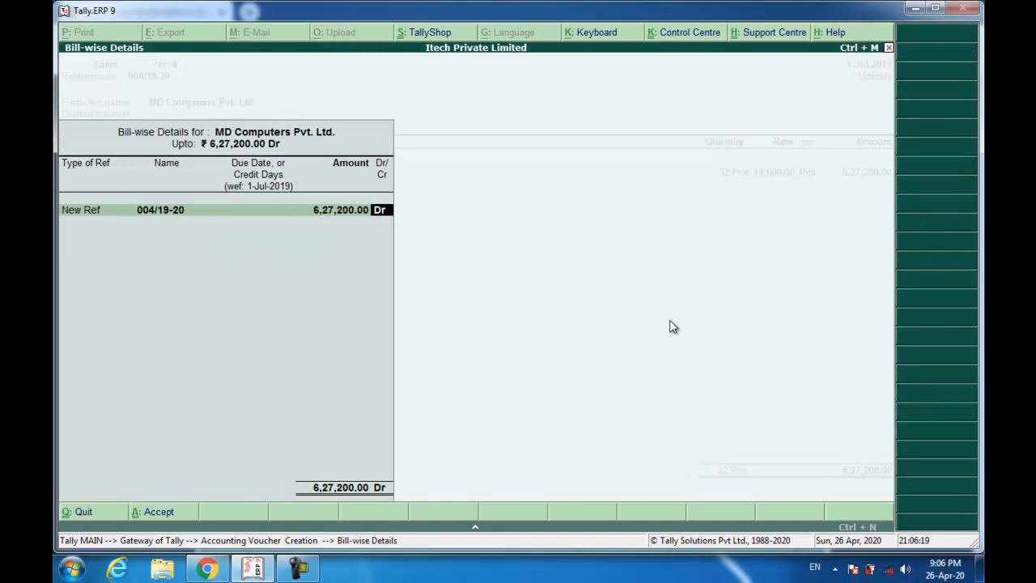
{"action": "key", "text": "Return"}
{"action": "key", "text": "ctrl+r"}
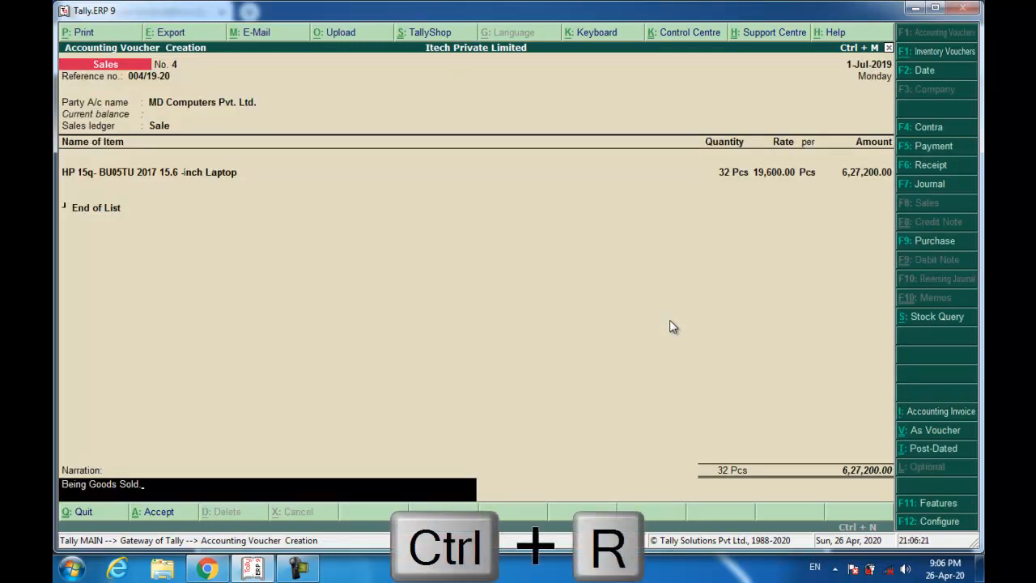
{"action": "key", "text": "Return"}
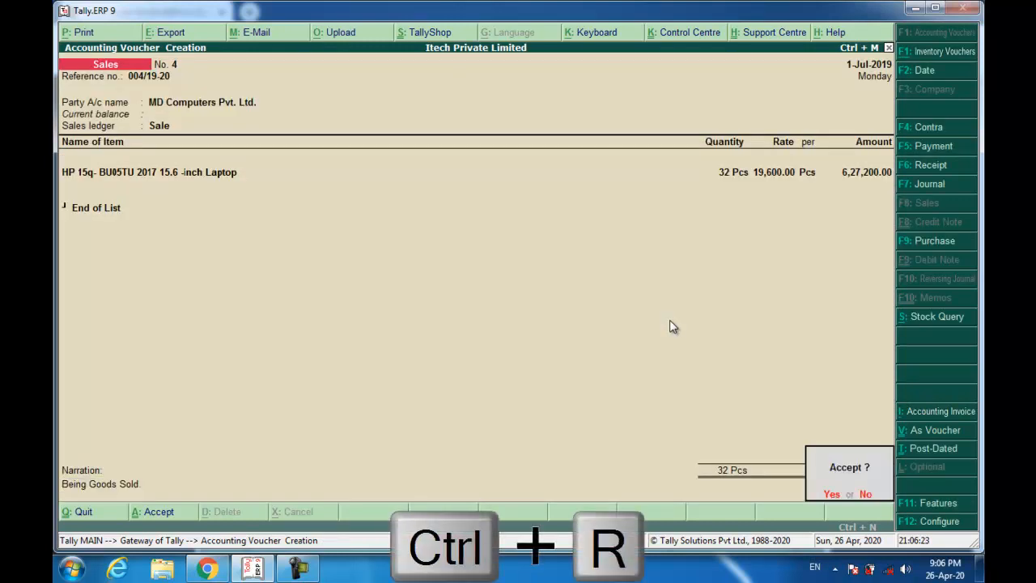
{"action": "key", "text": "Return"}
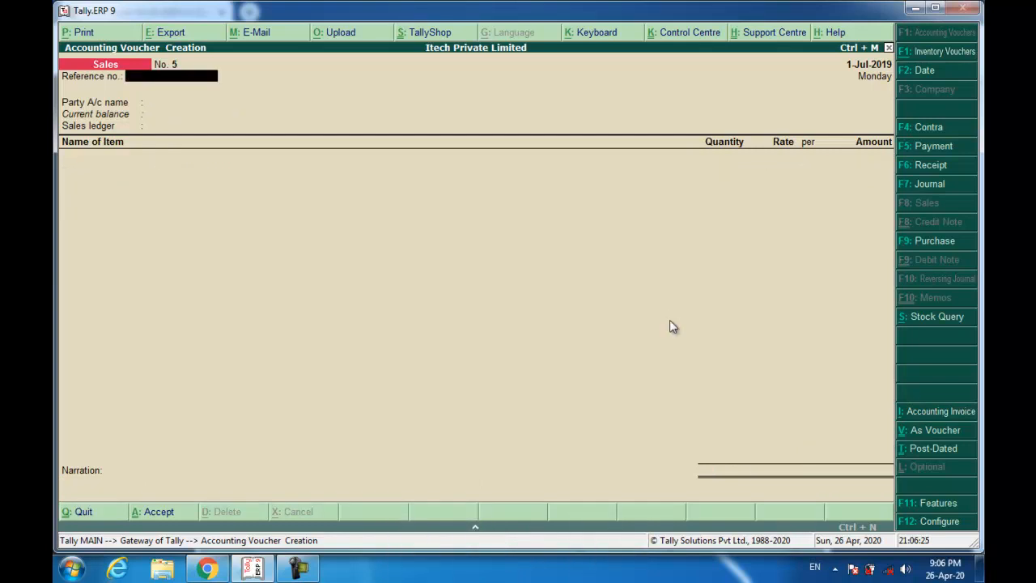
{"action": "key", "text": "alt+Tab"}
- Review MD Computers' debit note DN/001/19-20 for one returned 19,600 laptop, then return to Tally
{"action": "scroll", "coordinate": [609, 344], "scroll_direction": "down", "scroll_amount": 10}
{"action": "scroll", "coordinate": [610, 347], "scroll_direction": "down", "scroll_amount": 3}
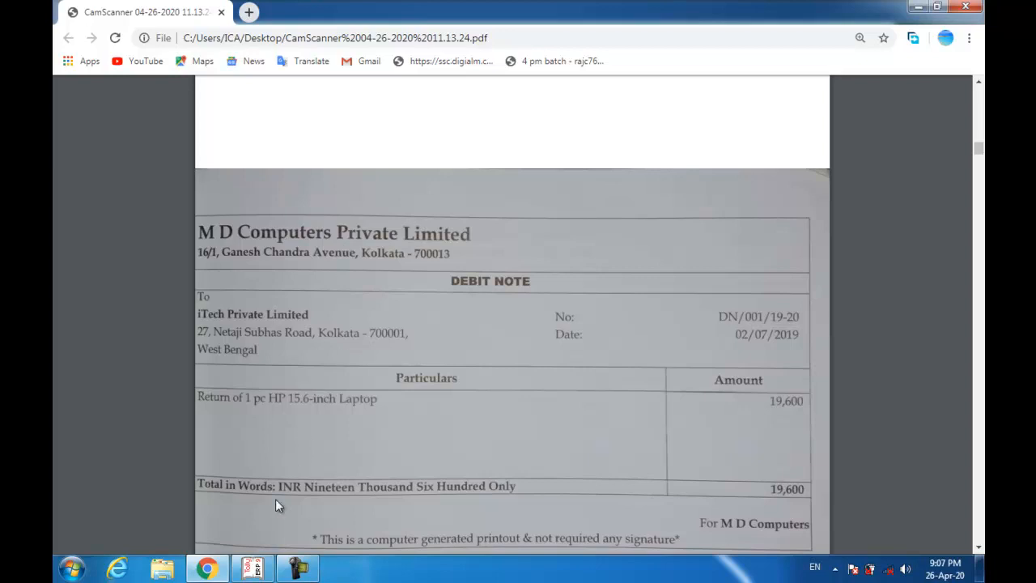
{"action": "key", "text": "alt+Tab"}
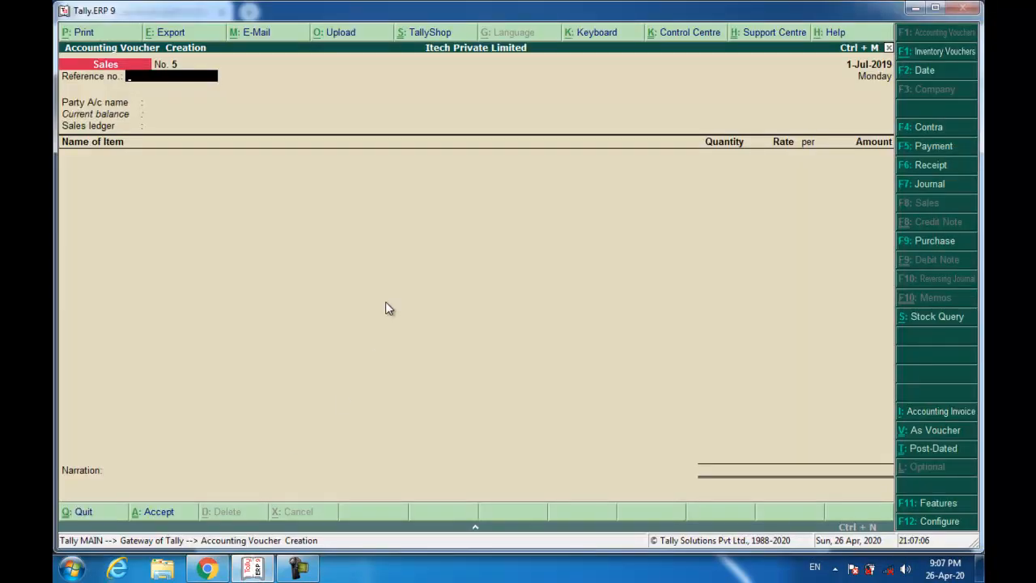
- Turn on debit and credit notes in Accounting Features, recording both in invoice mode
{"action": "key", "text": "Escape"}
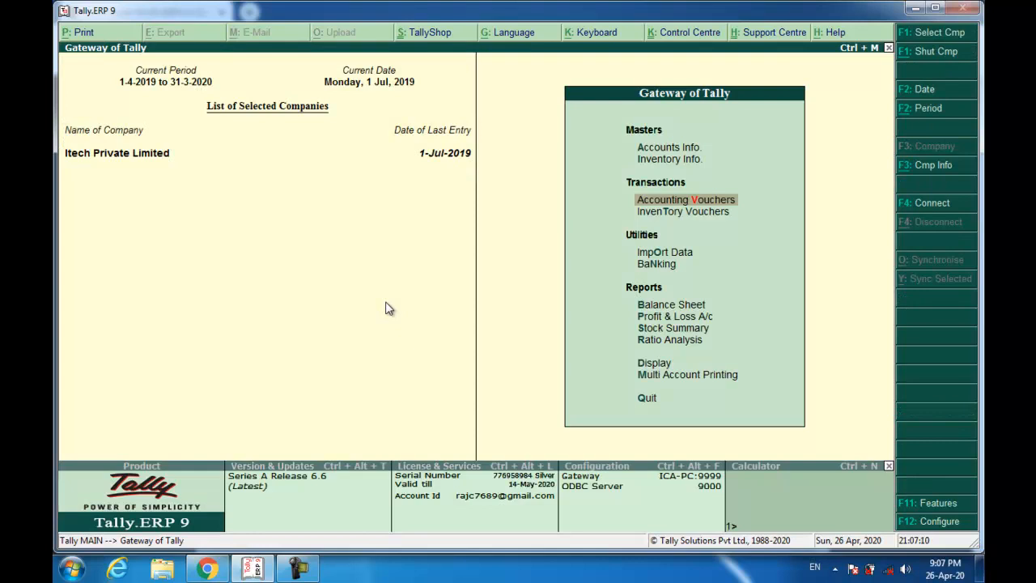
{"action": "key", "text": "F11"}
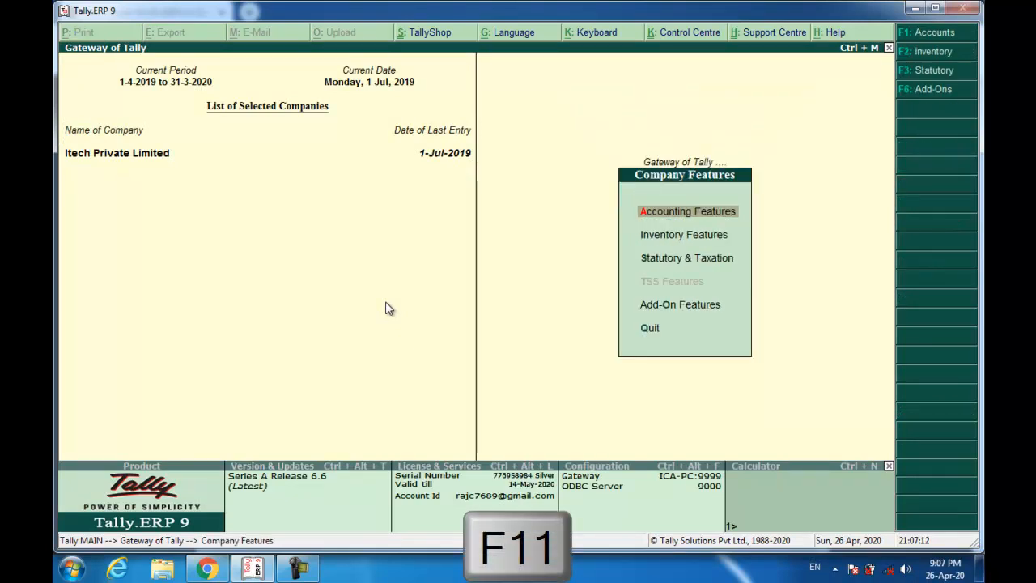
{"action": "key", "text": "Return"}
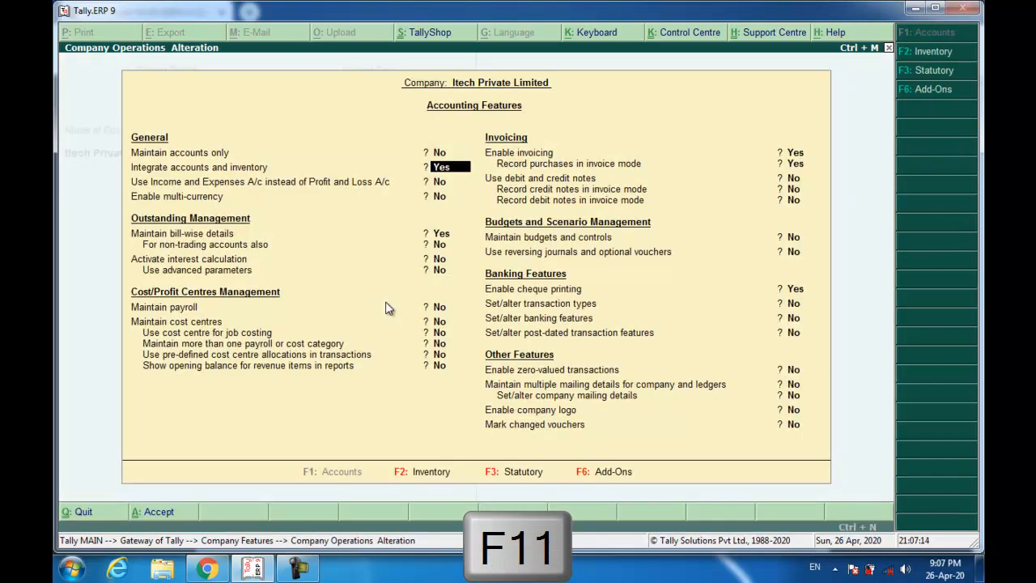
{"action": "key", "text": "Down"}
{"action": "key", "text": "Down"}
{"action": "key", "text": "Down"}
{"action": "key", "text": "Down"}
{"action": "key", "text": "Down"}
{"action": "key", "text": "Down"}
{"action": "key", "text": "Down"}
{"action": "key", "text": "Down"}
{"action": "key", "text": "Down"}
{"action": "key", "text": "Down"}
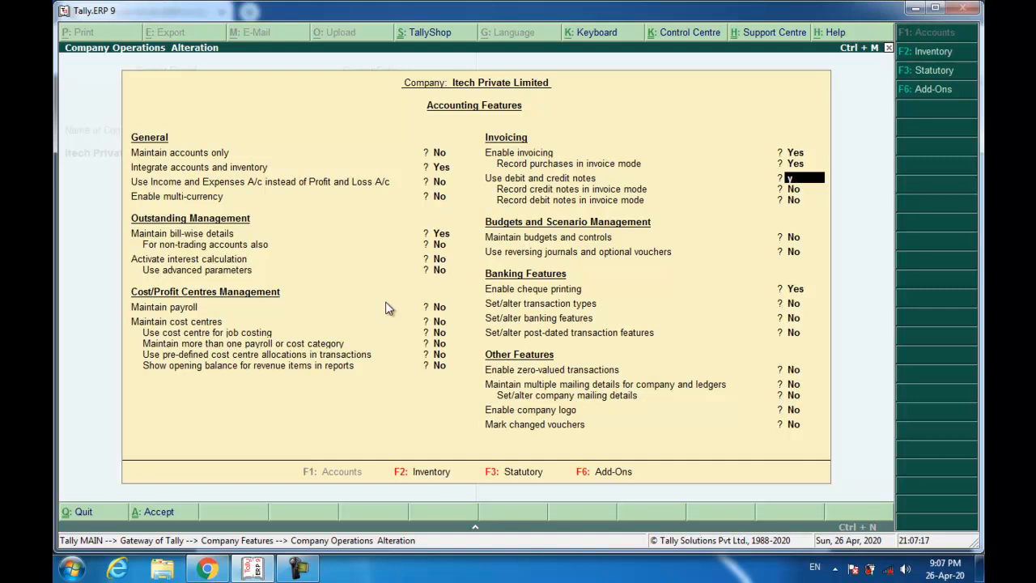
{"action": "key", "text": "y"}
{"action": "key", "text": "y"}
{"action": "key", "text": "y"}
{"action": "key", "text": "Down"}
{"action": "key", "text": "Down"}
{"action": "key", "text": "Down"}
{"action": "key", "text": "Down"}
{"action": "key", "text": "Down"}
{"action": "key", "text": "Down"}
{"action": "key", "text": "Down"}
{"action": "key", "text": "Down"}
{"action": "key", "text": "Down"}
{"action": "key", "text": "Down"}
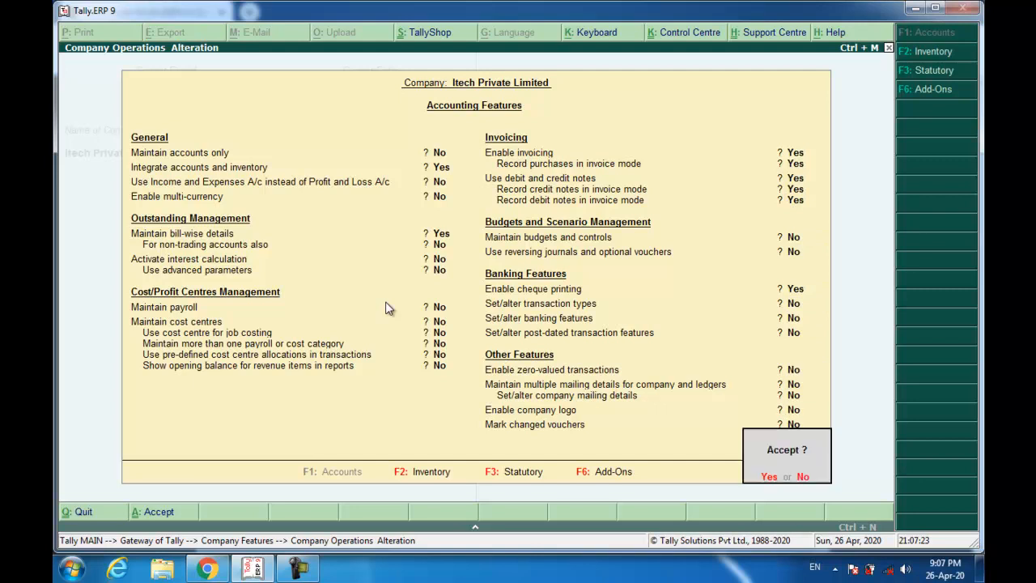
{"action": "key", "text": "Return"}
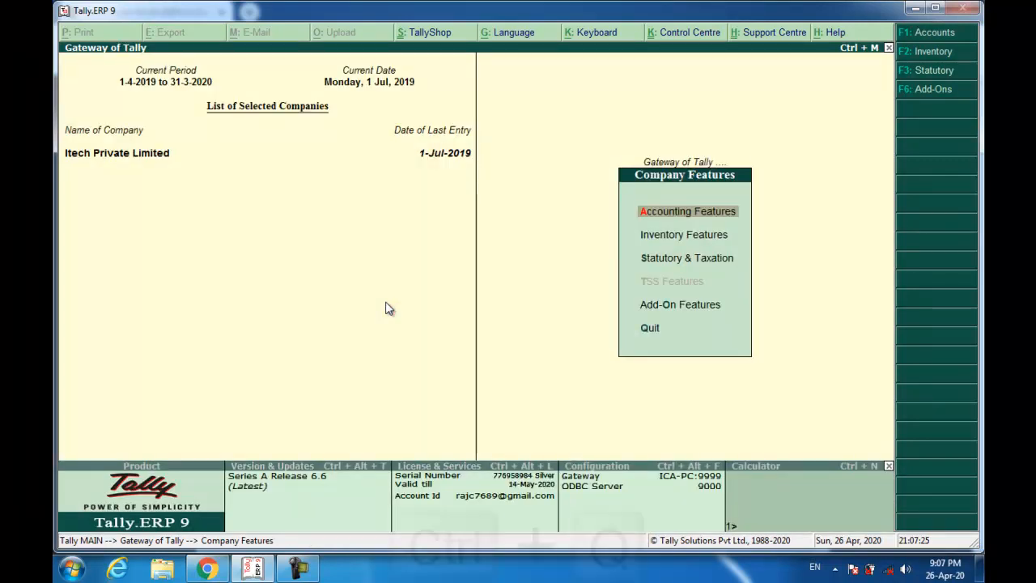
{"action": "key", "text": "ctrl+q"}
{"action": "key", "text": "ctrl+q"}
{"action": "key", "text": "Escape"}
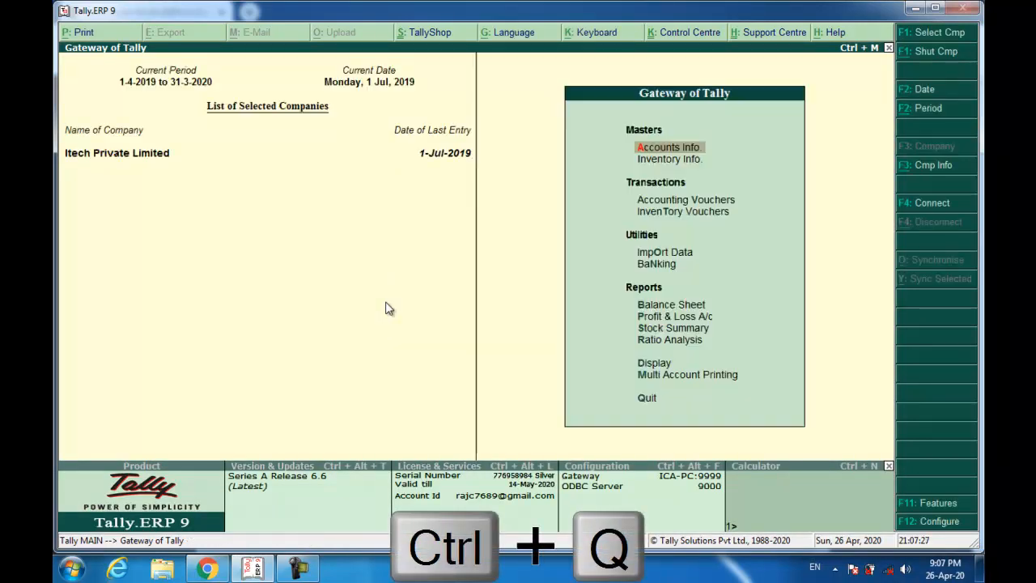
{"action": "key", "text": "Down"}
{"action": "key", "text": "Down"}
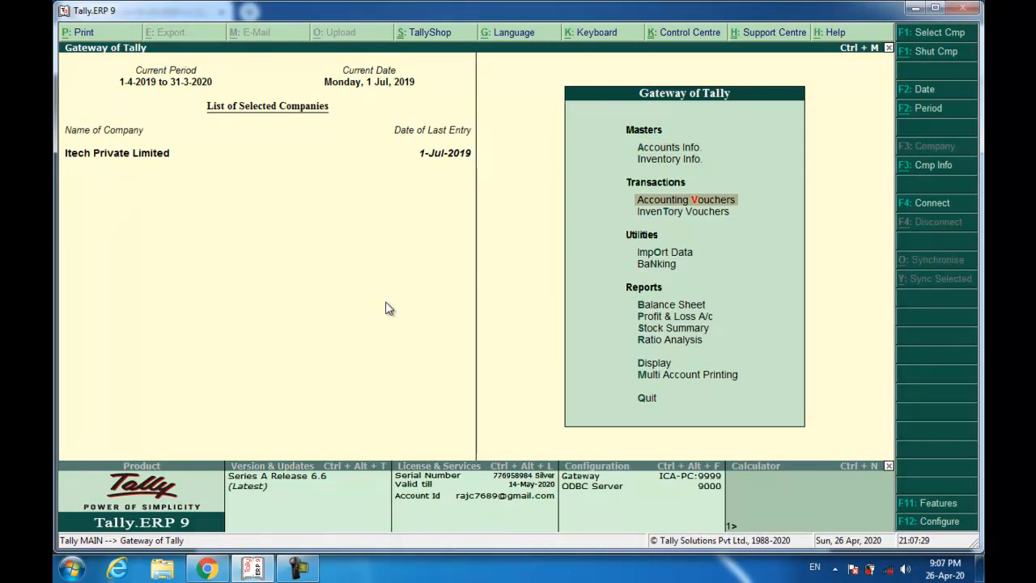
- Start a credit note dated 2-Jul-2019 against original invoice DN/001/19-20
{"action": "key", "text": "Return"}
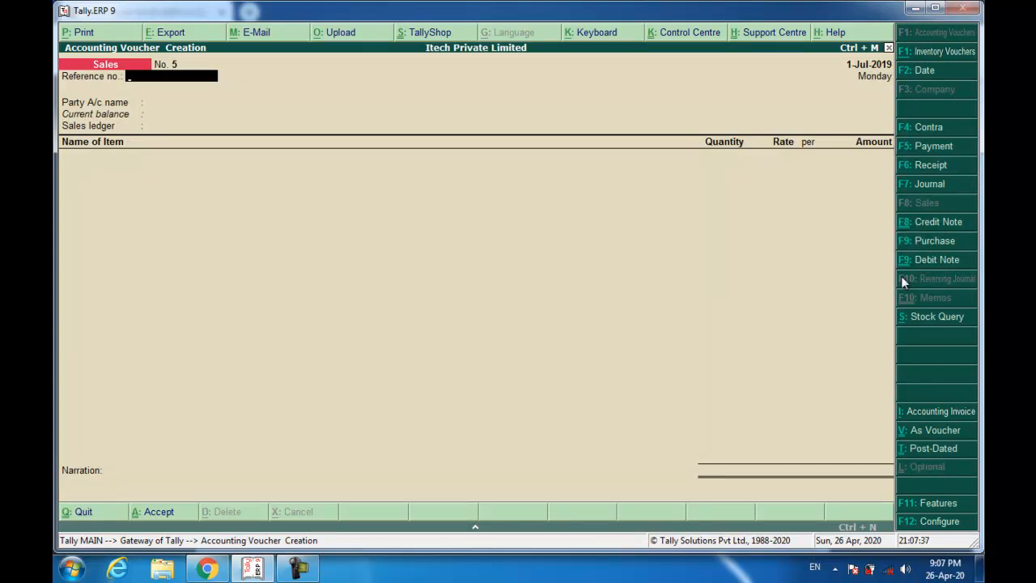
{"action": "key", "text": "ctrl+F8"}
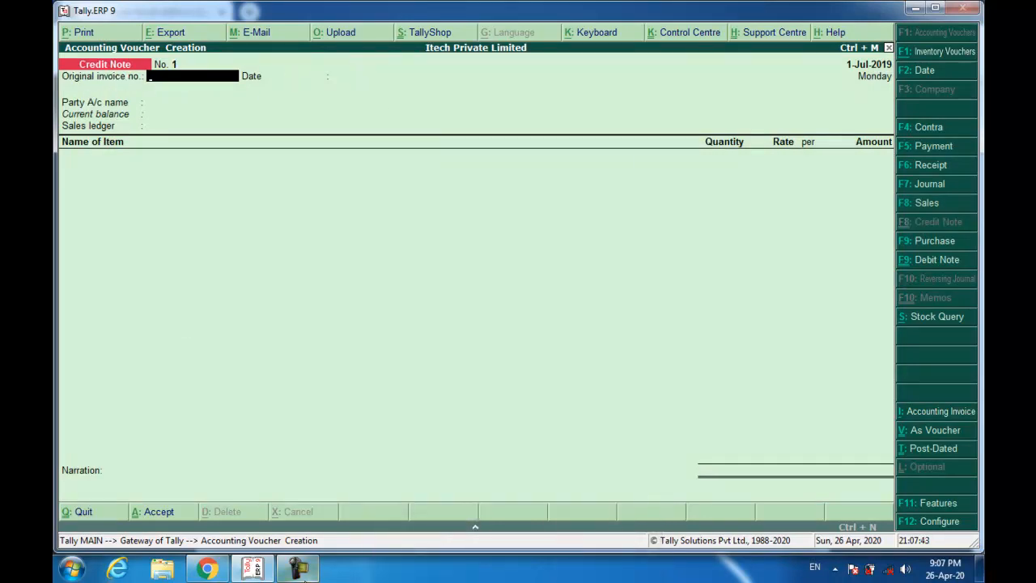
{"action": "mouse_move", "coordinate": [306, 573]}
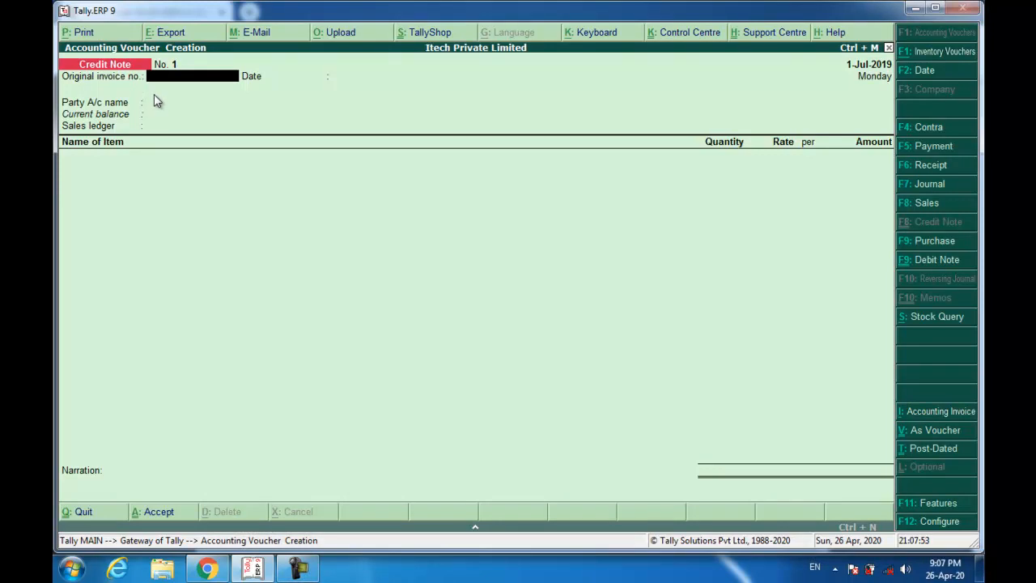
{"action": "key", "text": "F2"}
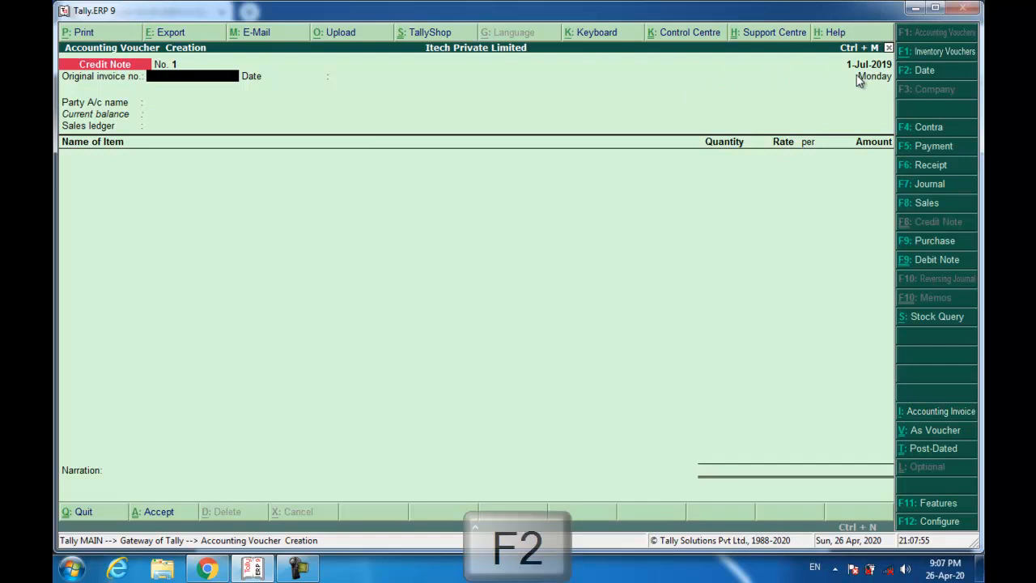
{"action": "type", "text": "2"}
{"action": "key", "text": "Return"}
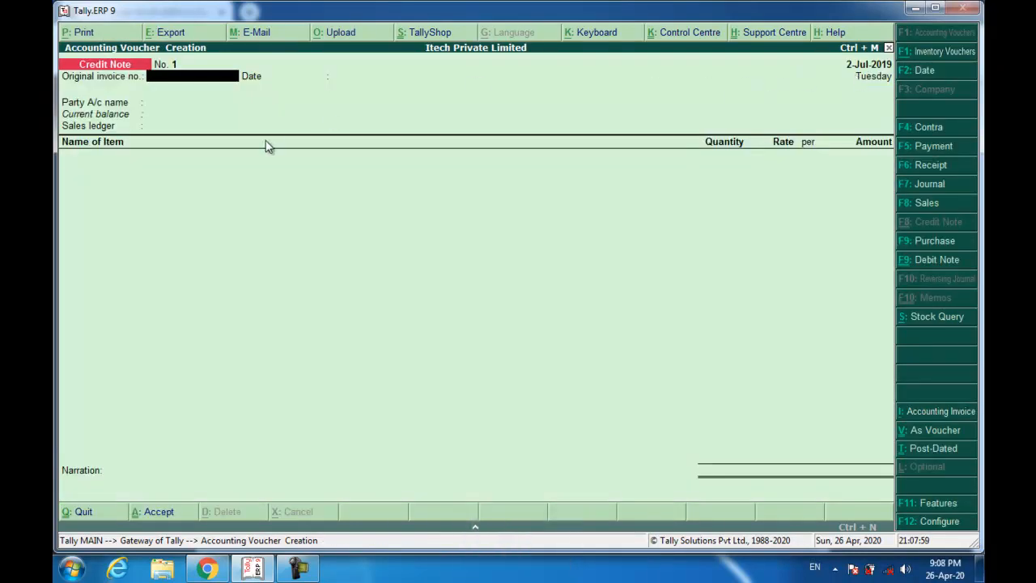
{"action": "type", "text": "DN/001/19-20"}
{"action": "key", "text": "Return"}
{"action": "key", "text": "Return"}
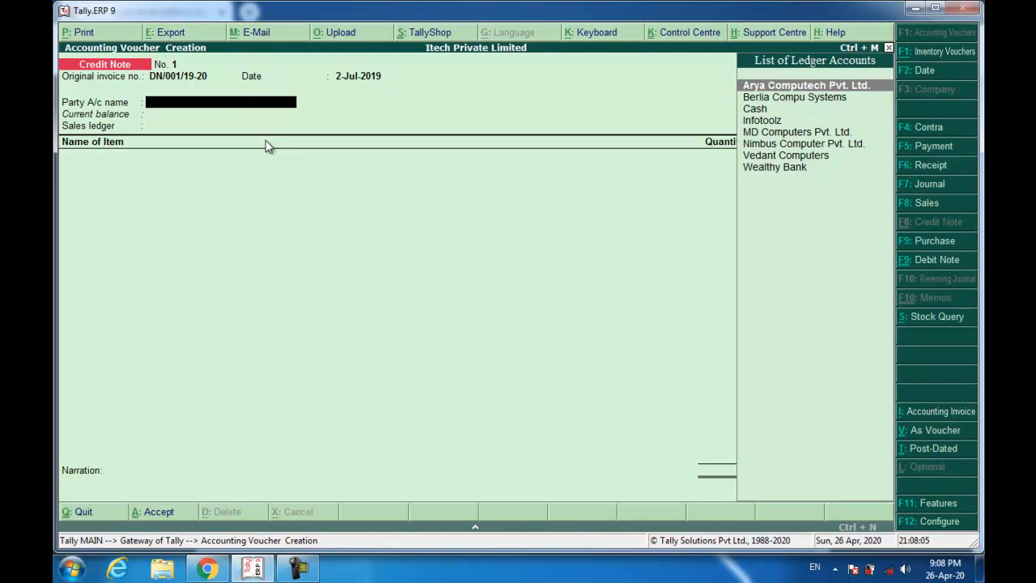
- Choose MD Computers Pvt. Ltd. as the party and enter the HP 15q laptop, quantity 1 Pcs
{"action": "type", "text": "Md"}
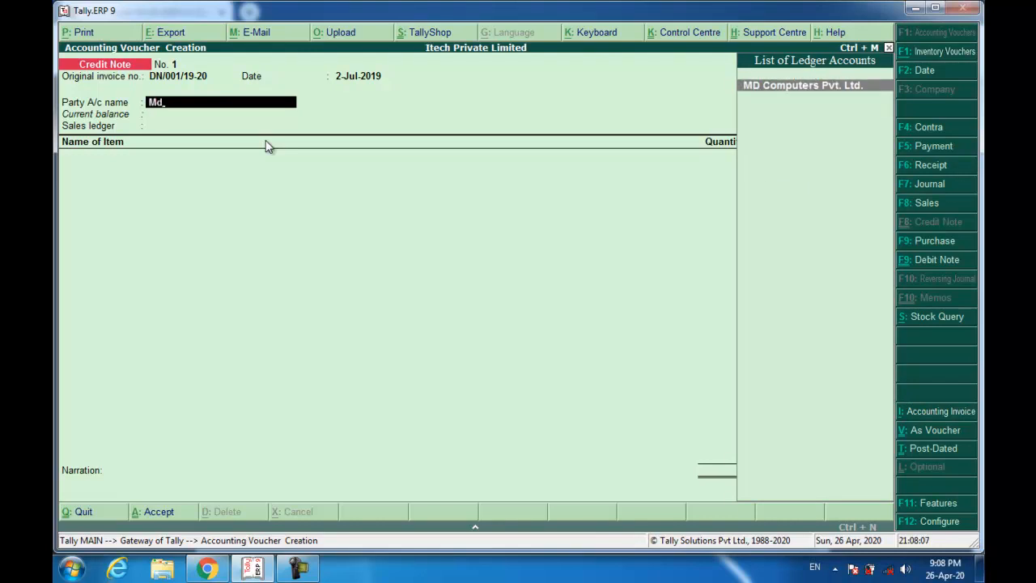
{"action": "key", "text": "Return"}
{"action": "key", "text": "Return"}
{"action": "key", "text": "Return"}
{"action": "key", "text": "Return"}
{"action": "key", "text": "Return"}
{"action": "key", "text": "Return"}
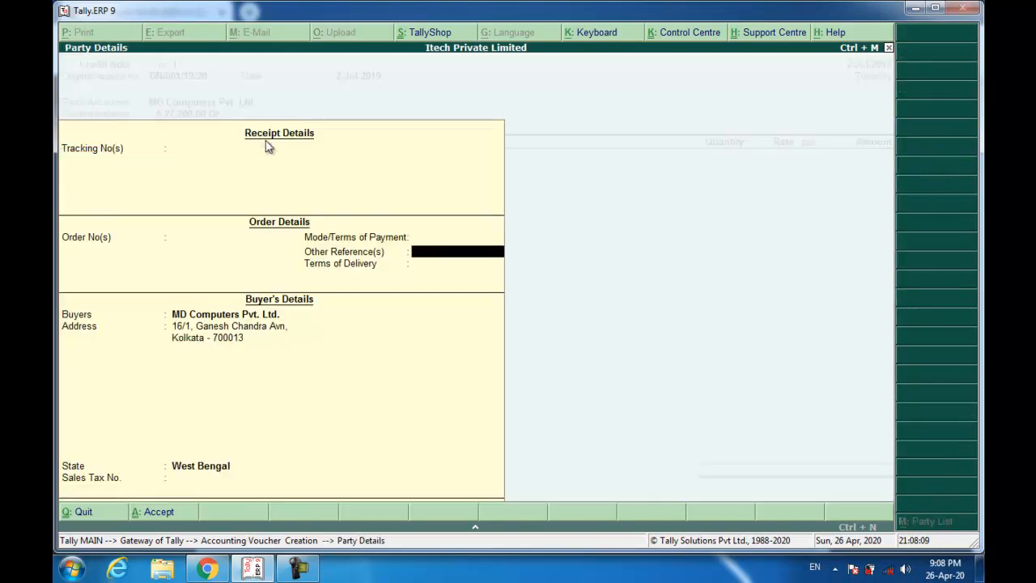
{"action": "key", "text": "Return"}
{"action": "key", "text": "Return"}
{"action": "key", "text": "Return"}
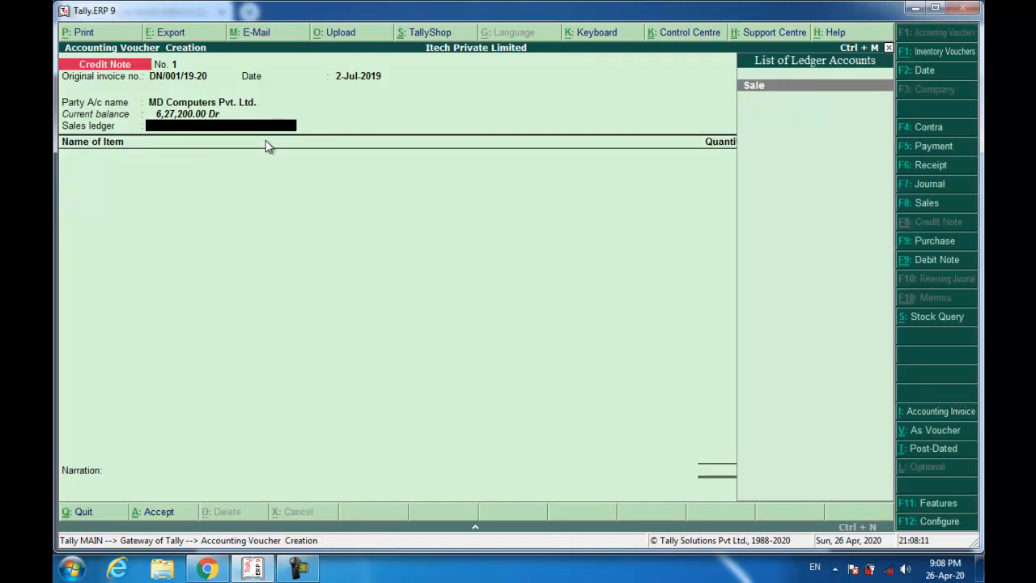
{"action": "key", "text": "Return"}
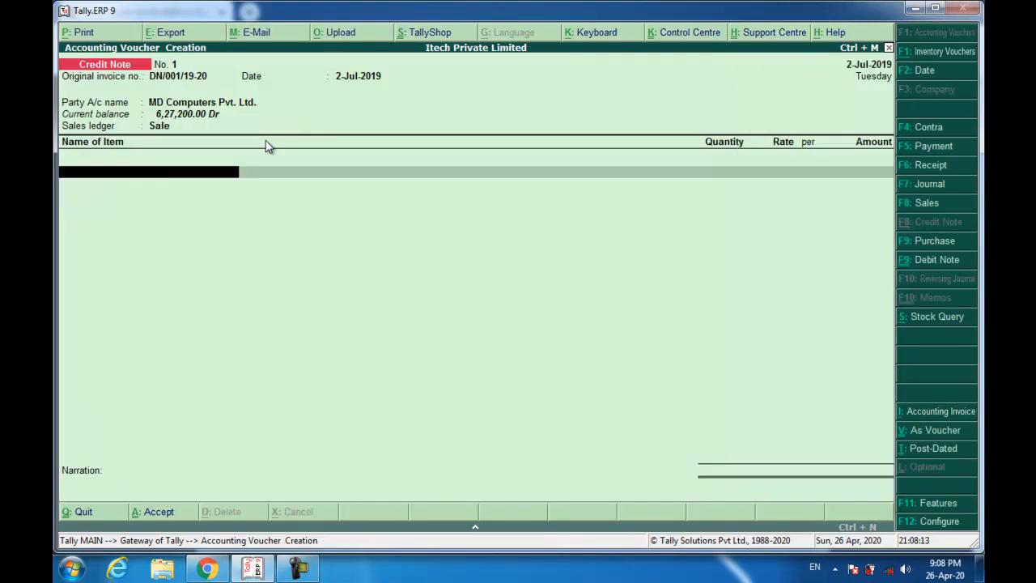
{"action": "type", "text": "hp"}
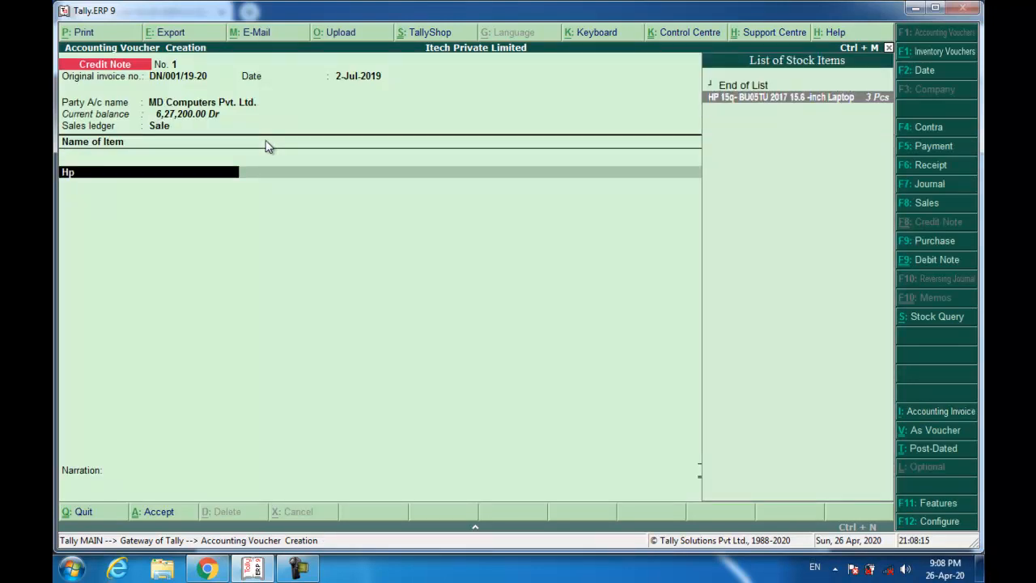
{"action": "key", "text": "Return"}
{"action": "type", "text": "1"}
{"action": "key", "text": "Return"}
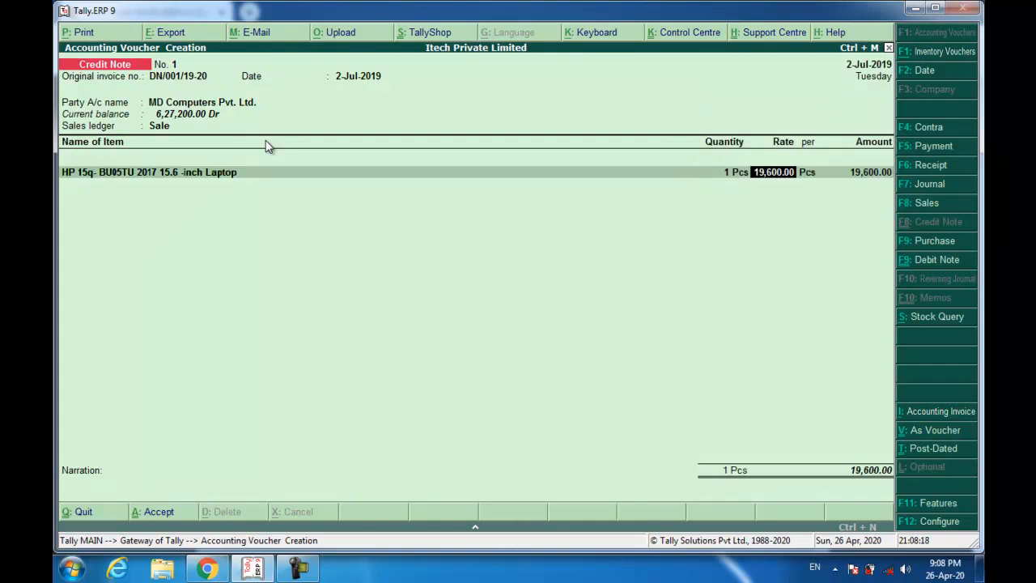
- Keep the 19,600.00 rate and adjust it Agst Ref against pending bill 004/19-20
{"action": "key", "text": "Return"}
{"action": "key", "text": "Return"}
{"action": "key", "text": "Return"}
{"action": "key", "text": "Return"}
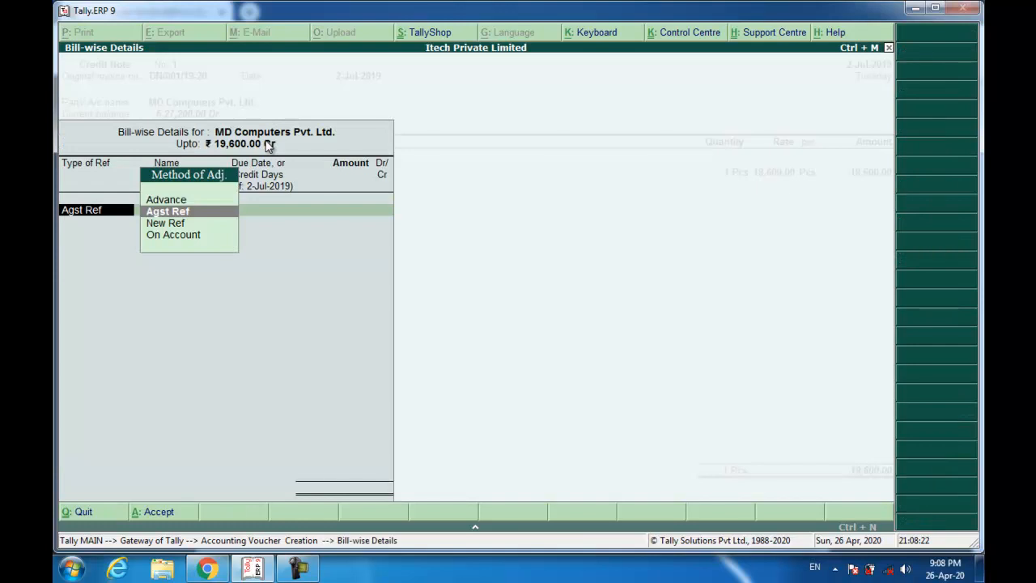
{"action": "key", "text": "Return"}
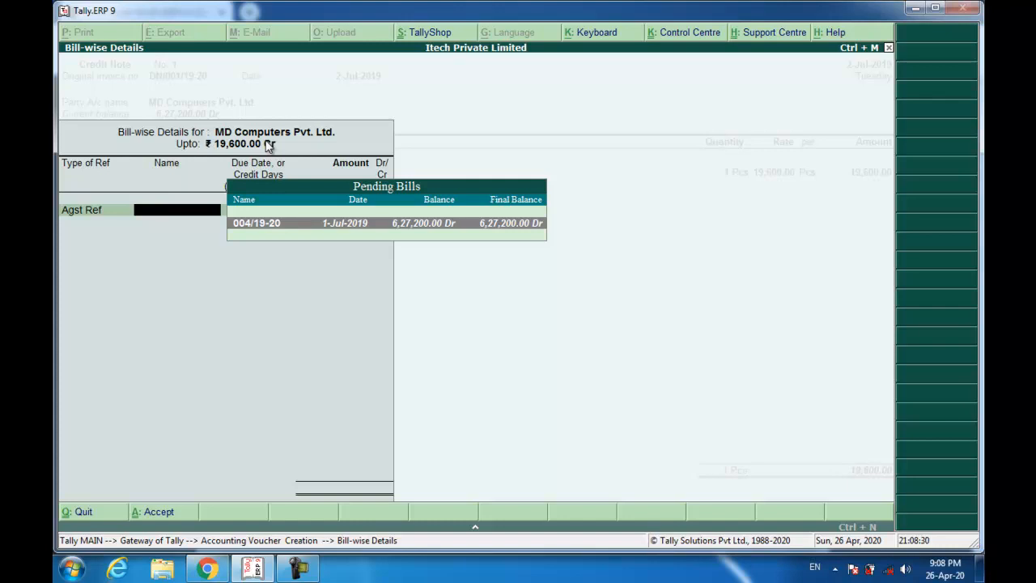
{"action": "key", "text": "Return"}
{"action": "key", "text": "Return"}
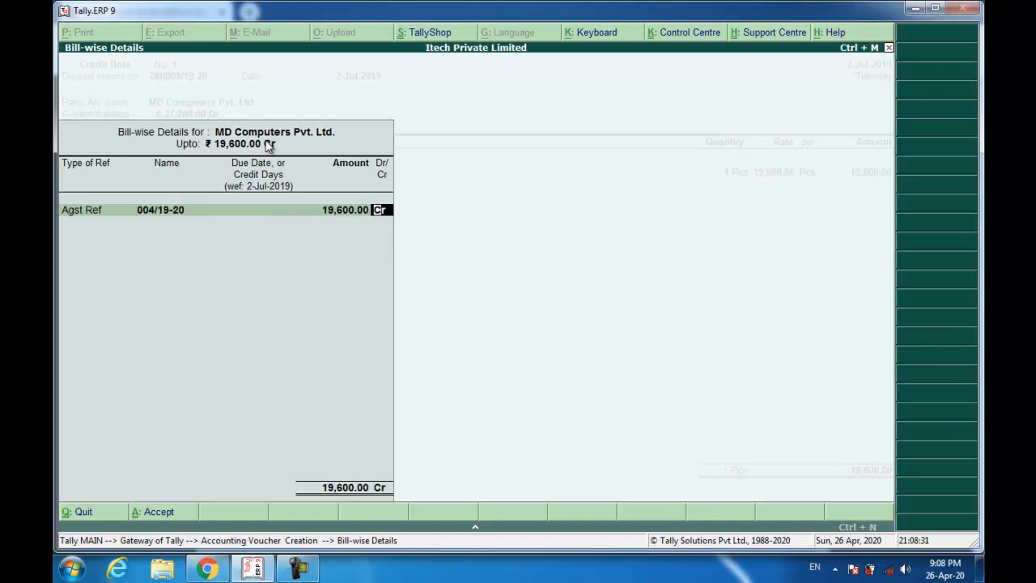
{"action": "key", "text": "Return"}
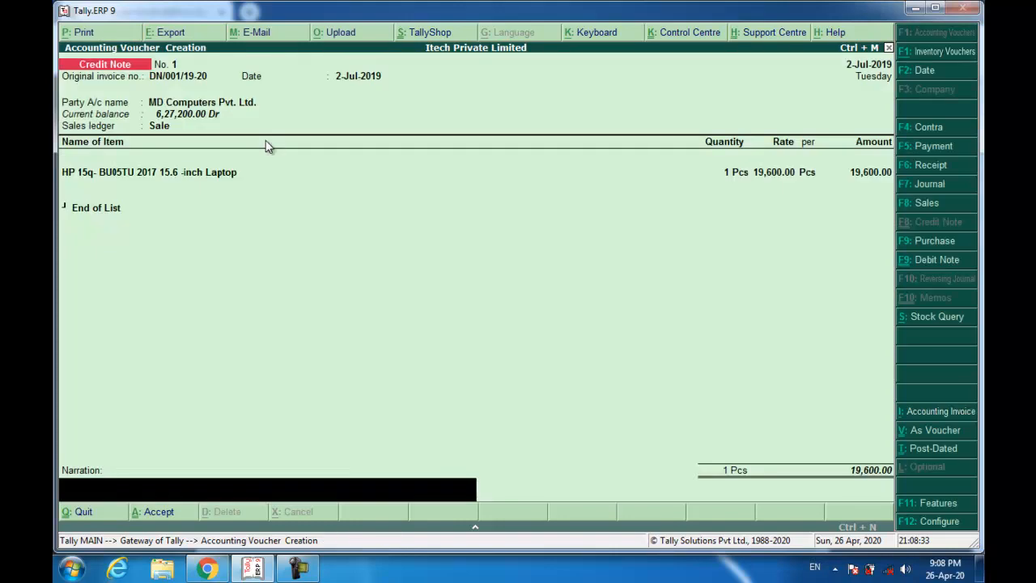
- Add the narration 'Being Goods Accepted.' and save the credit note
{"action": "type", "text": "Being Goods Acceptte"}
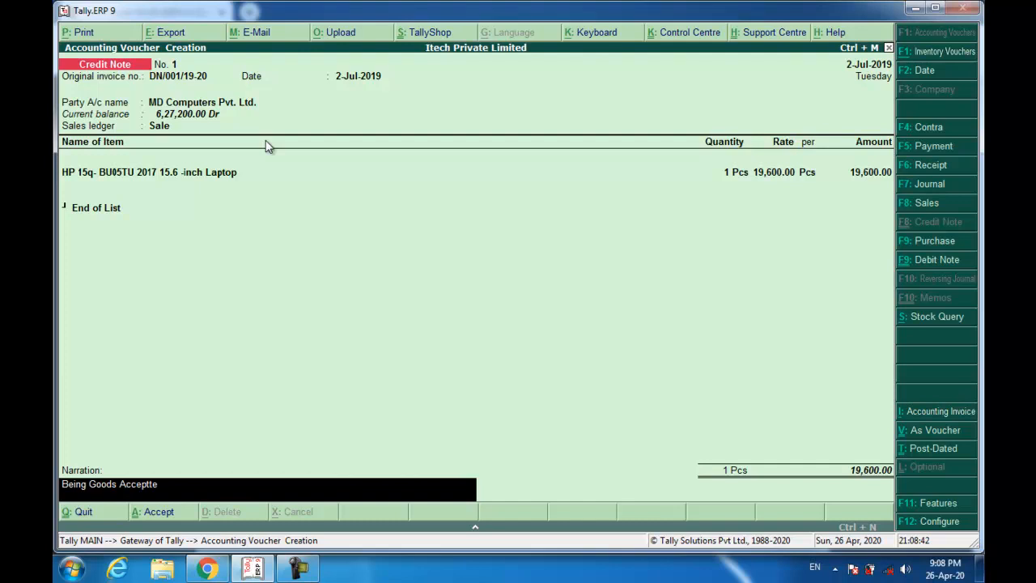
{"action": "key", "text": "BackSpace"}
{"action": "type", "text": "ed."}
{"action": "key", "text": "Return"}
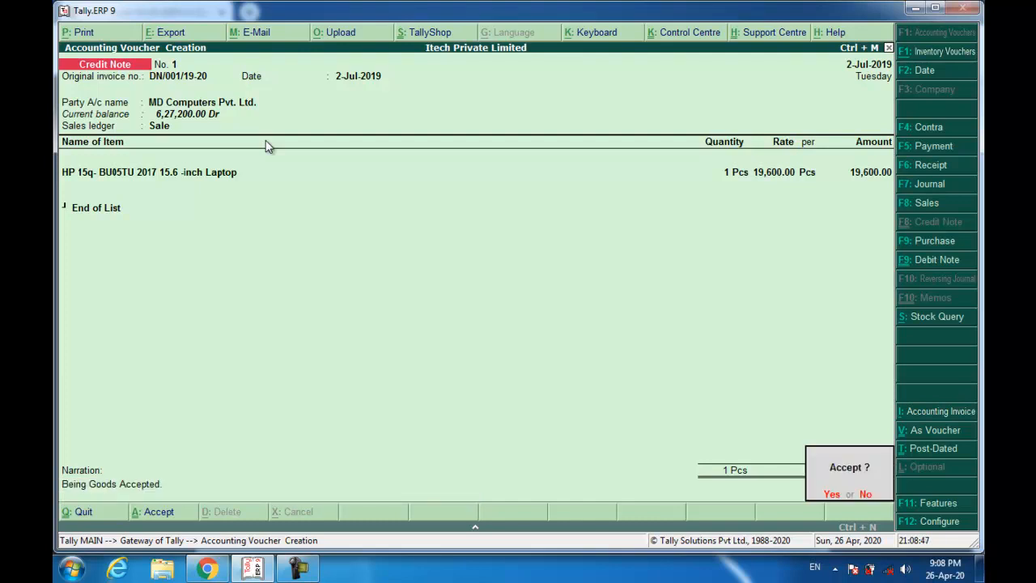
{"action": "key", "text": "y"}
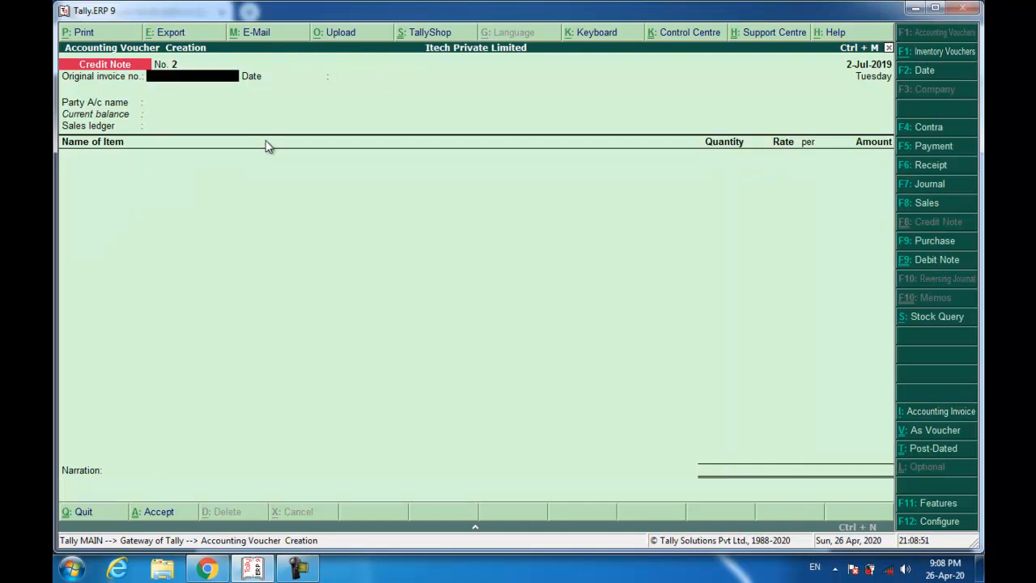
{"action": "left_click", "coordinate": [208, 569]}
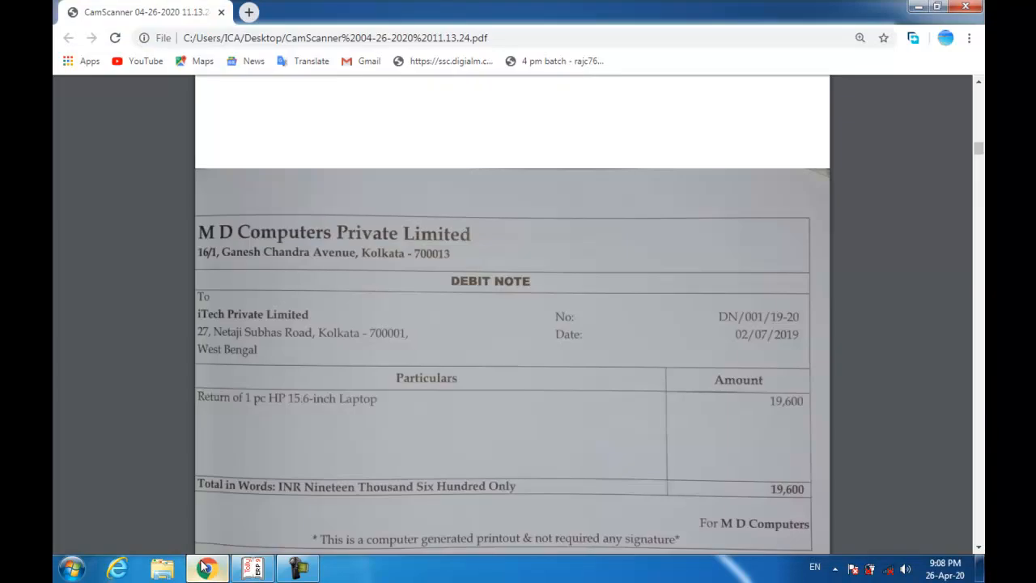
{"action": "scroll", "coordinate": [380, 369], "scroll_direction": "down", "scroll_amount": 4}
{"action": "scroll", "coordinate": [300, 240], "scroll_direction": "up", "scroll_amount": 3}
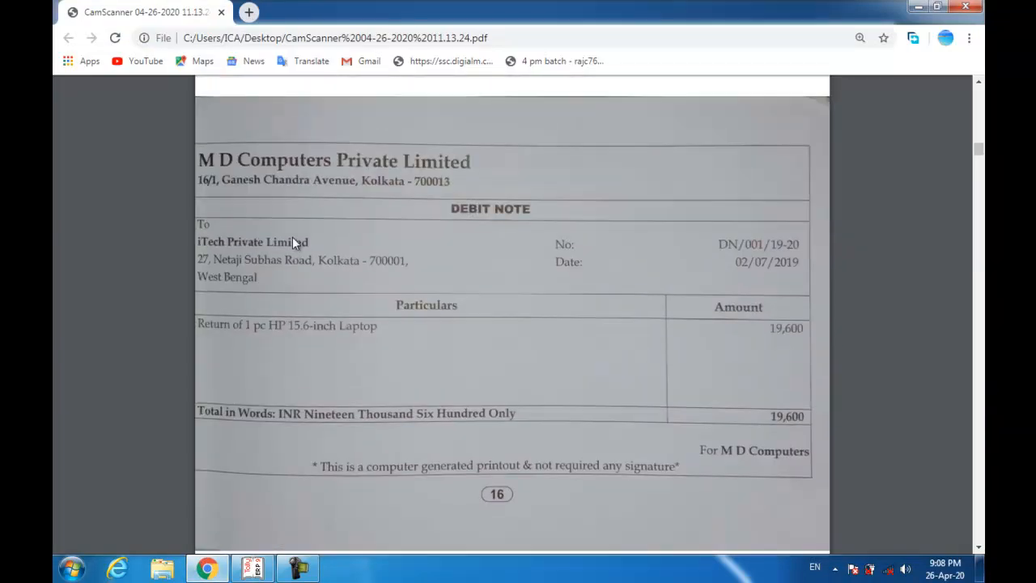
{"action": "scroll", "coordinate": [402, 171], "scroll_direction": "down", "scroll_amount": 10}
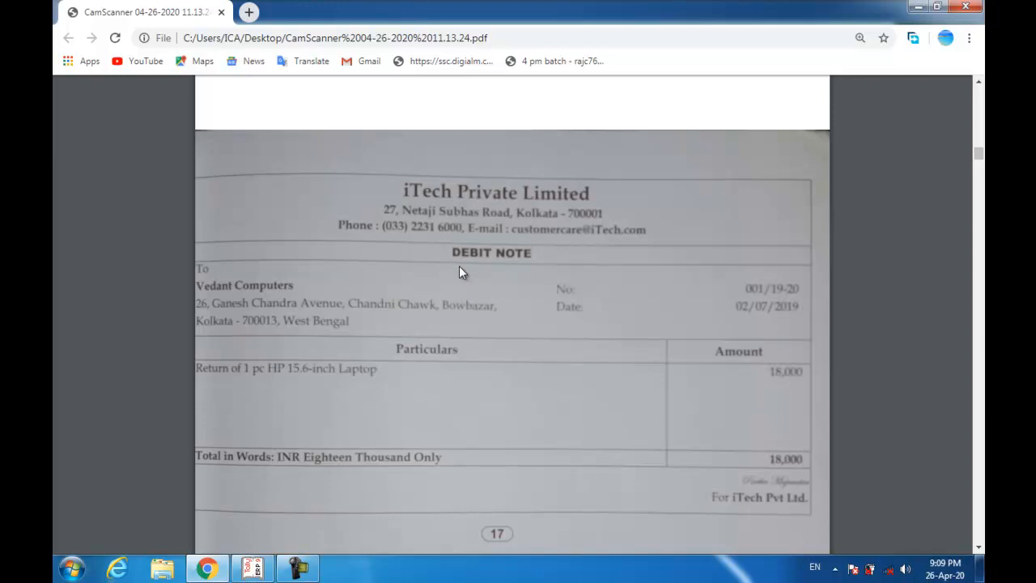
{"action": "key", "text": "alt+Tab"}
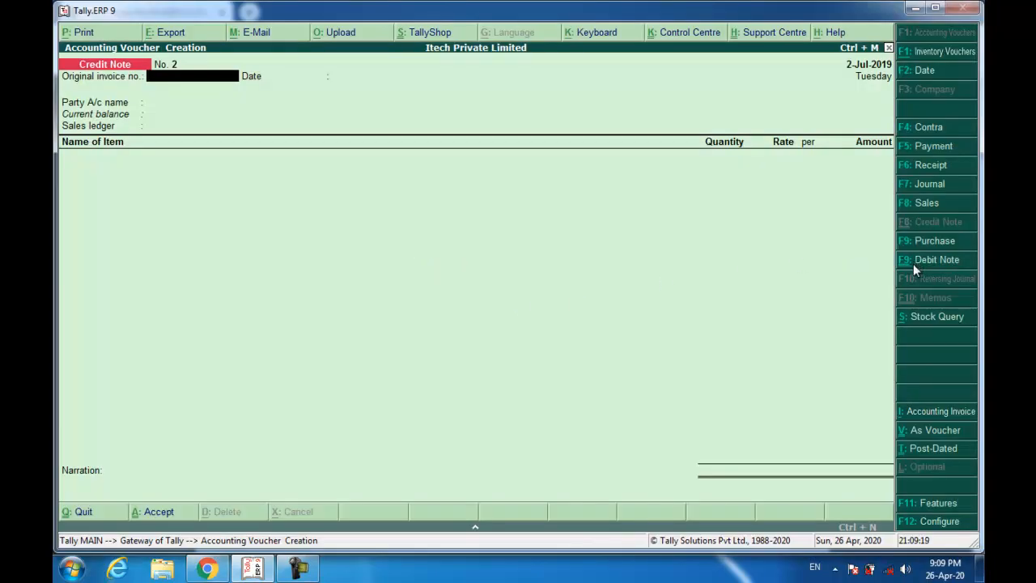
- Start a debit note with invoice number 001/19-20 for party Vedant Computers
{"action": "key", "text": "ctrl+F9"}
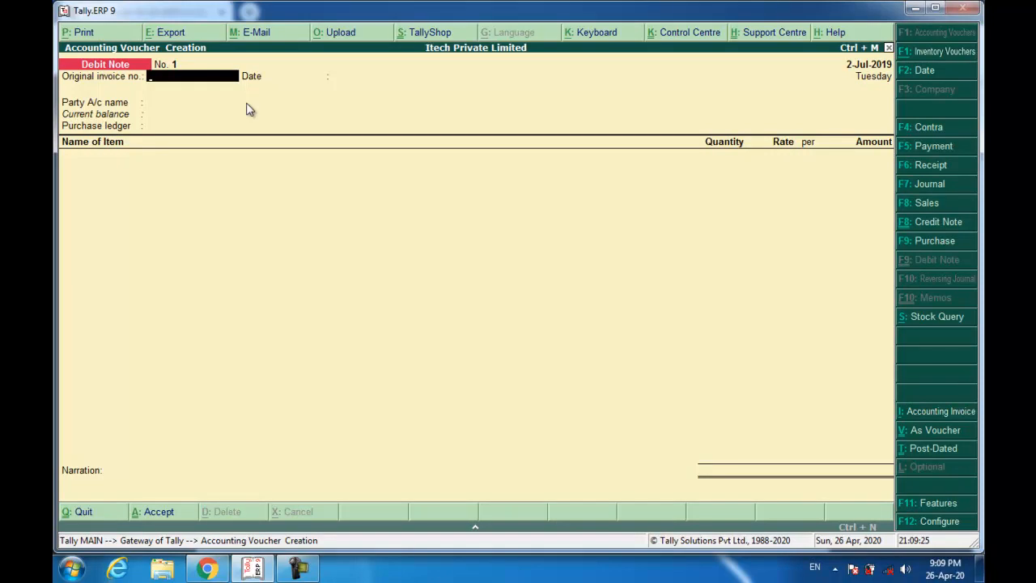
{"action": "type", "text": "001/19-20"}
{"action": "key", "text": "Return"}
{"action": "key", "text": "Return"}
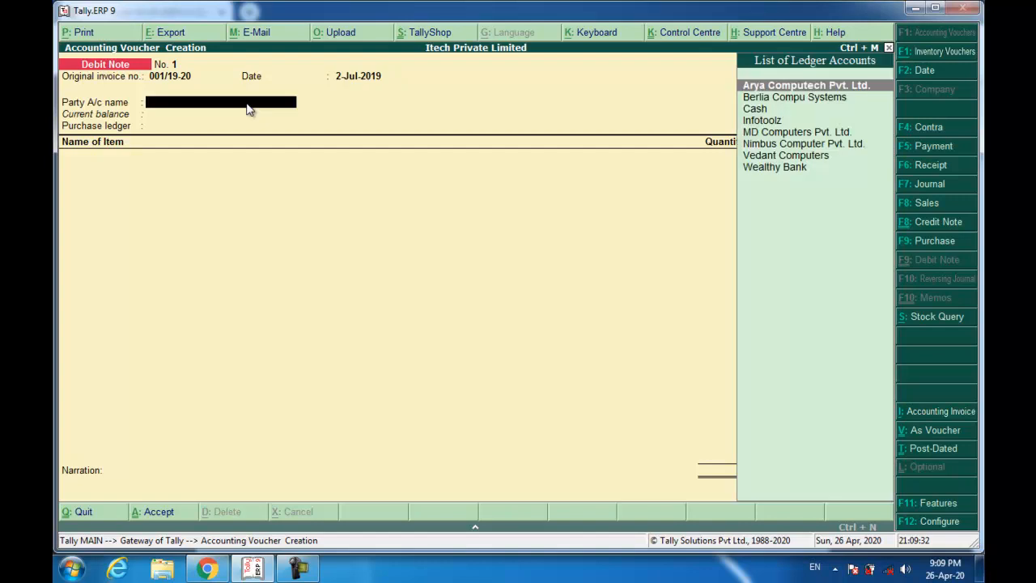
{"action": "type", "text": "ve"}
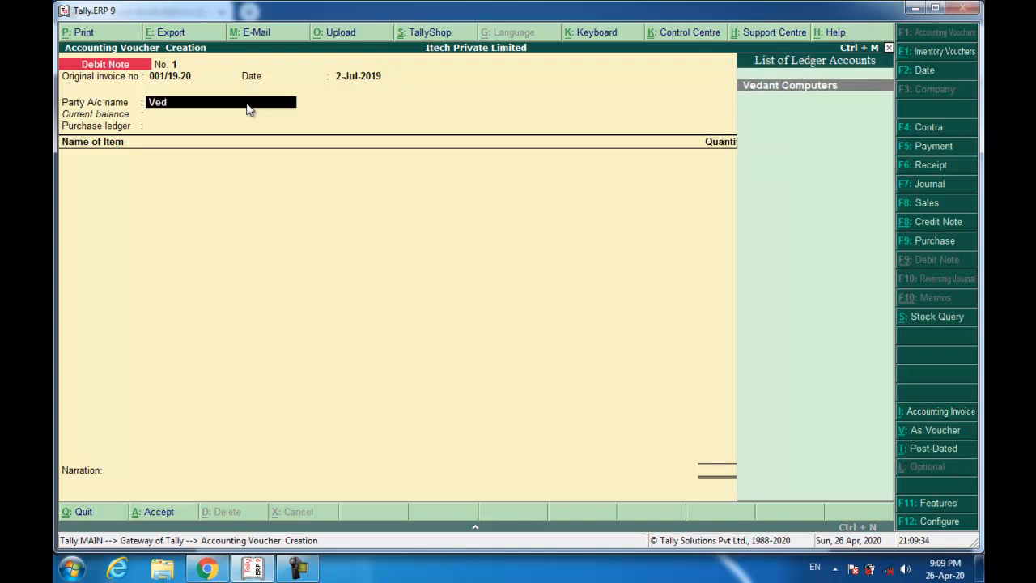
{"action": "key", "text": "Return"}
{"action": "key", "text": "Return"}
{"action": "key", "text": "Return"}
{"action": "key", "text": "Return"}
{"action": "key", "text": "Return"}
{"action": "key", "text": "Return"}
{"action": "key", "text": "Return"}
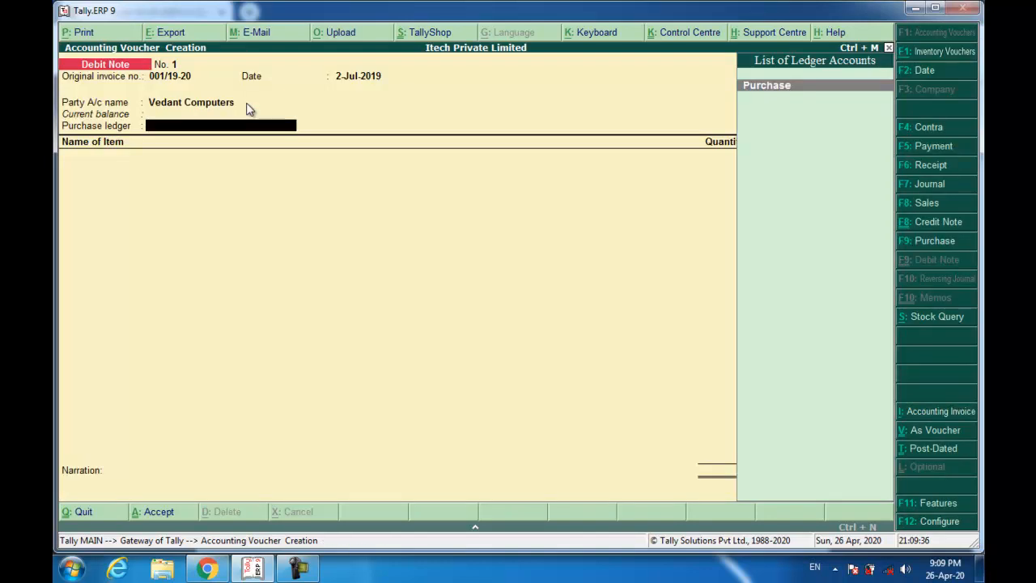
{"action": "key", "text": "Return"}
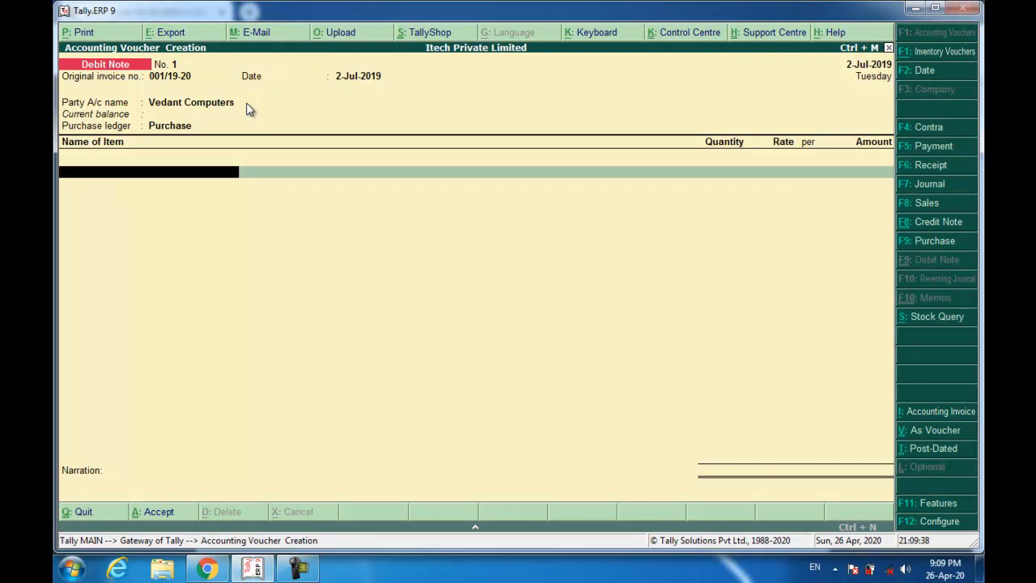
- Add one HP laptop (1 Pcs) at the 18,000.00 rate
{"action": "type", "text": "Hp"}
{"action": "key", "text": "Return"}
{"action": "type", "text": "1"}
{"action": "key", "text": "Return"}
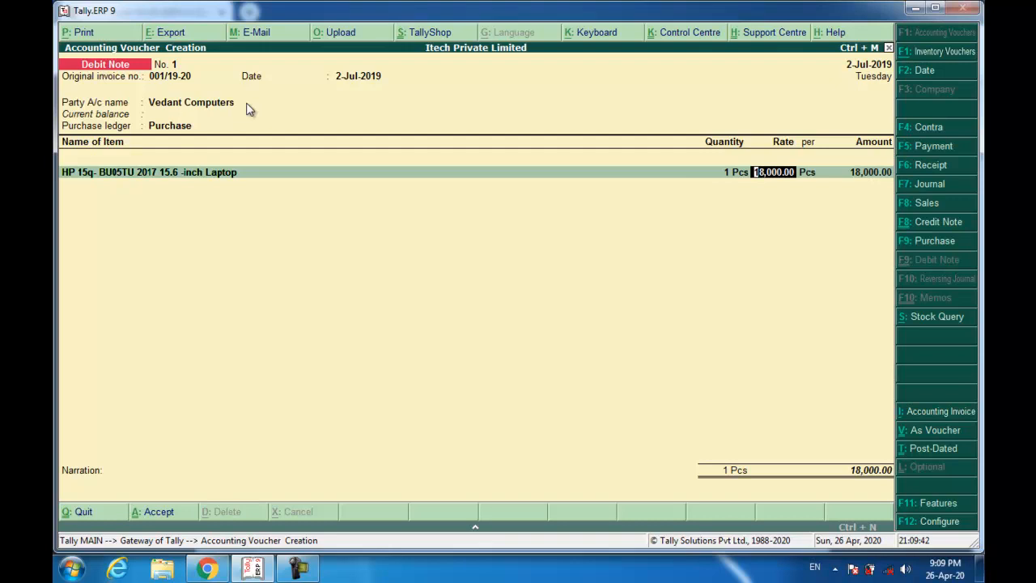
{"action": "key", "text": "Return"}
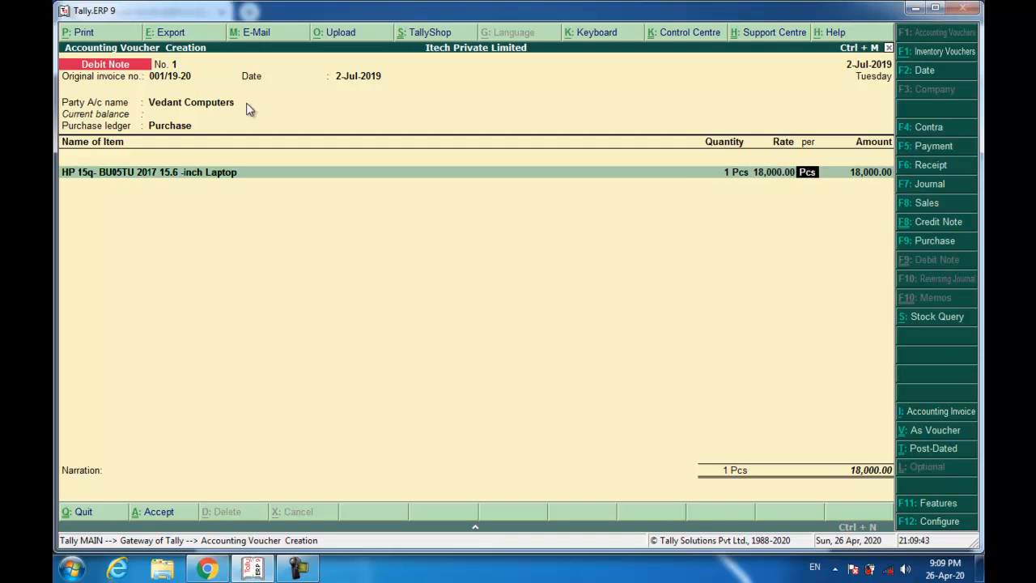
{"action": "key", "text": "Return"}
{"action": "key", "text": "Return"}
{"action": "key", "text": "Return"}
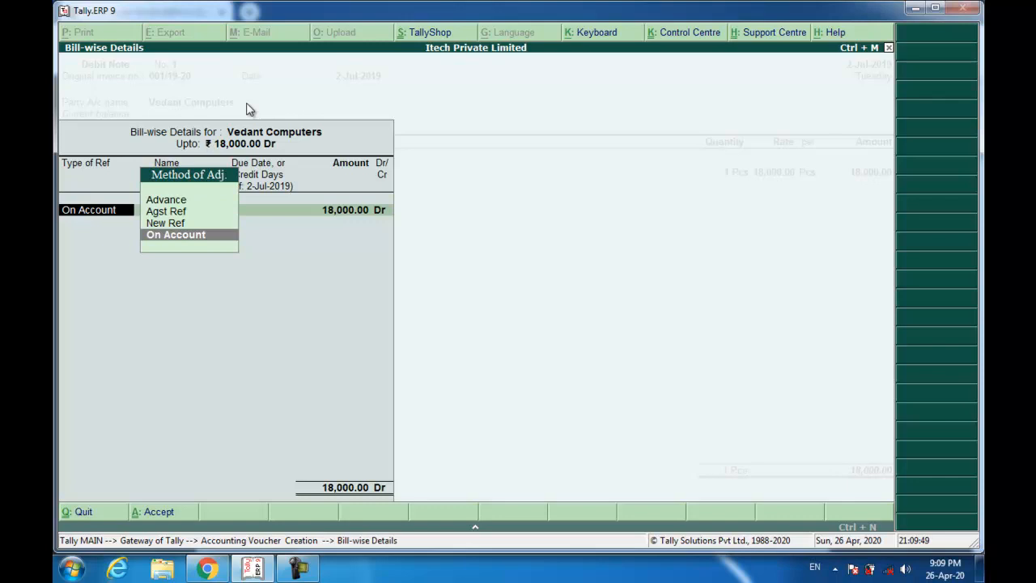
- Allocate the 18,000.00 Dr as New Ref bill 001/19-20
{"action": "key", "text": "Up"}
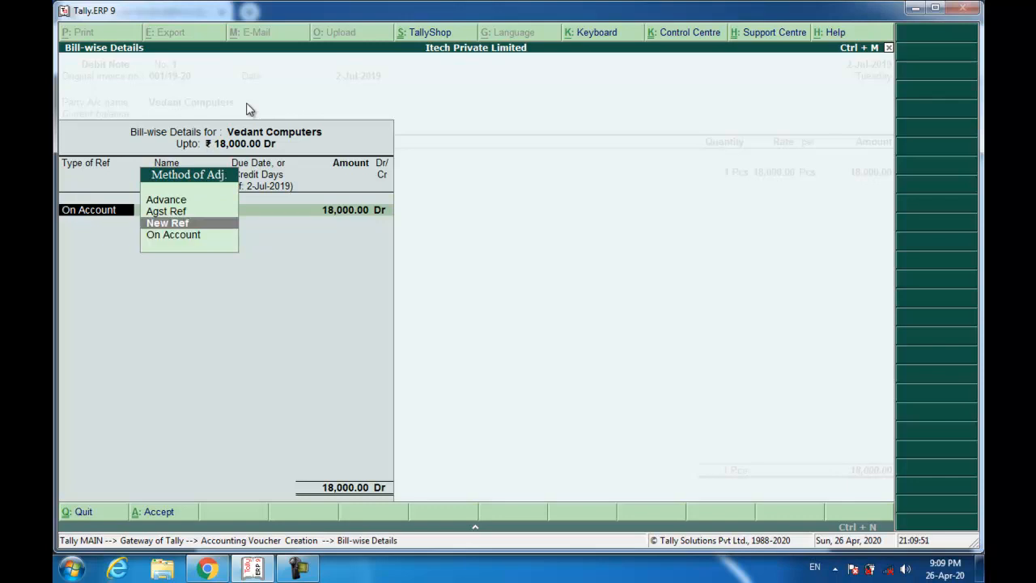
{"action": "key", "text": "Return"}
{"action": "type", "text": "001/19-20"}
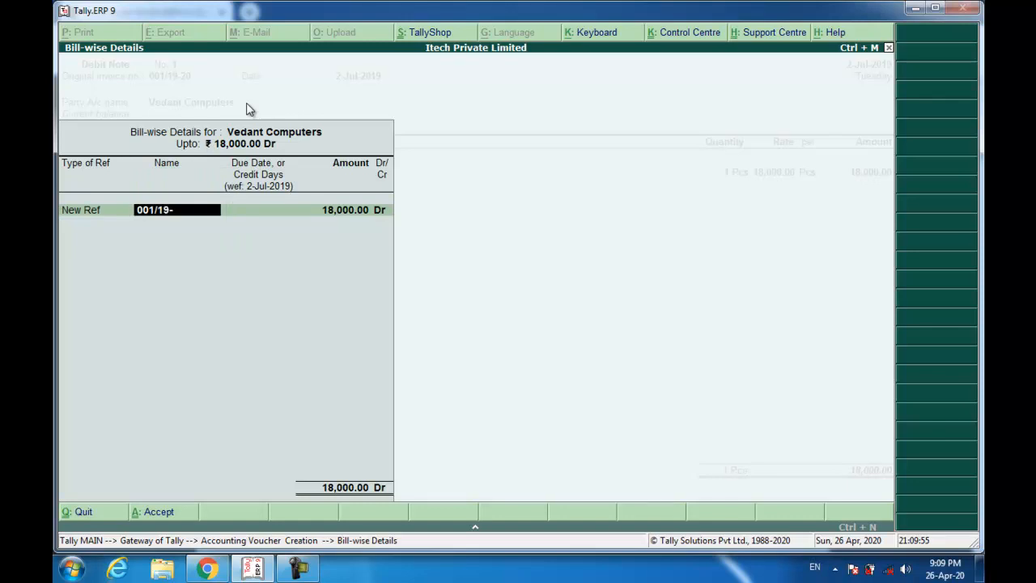
{"action": "key", "text": "Return"}
{"action": "key", "text": "Return"}
{"action": "key", "text": "Return"}
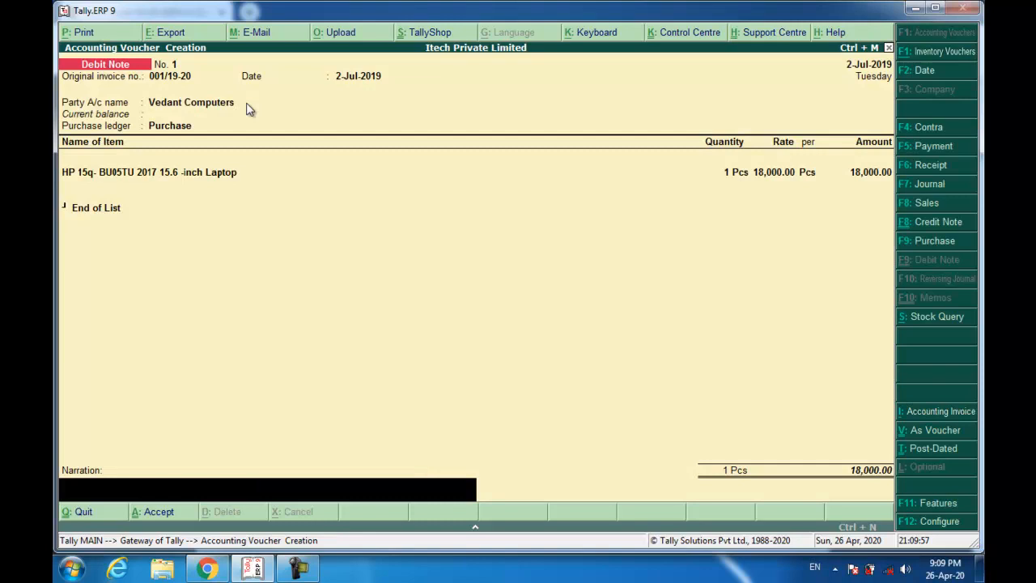
- Add the narration 'Being Goods Returned due to bad quality.' and save the debit note
{"action": "type", "text": "Being Goods Returned due to bad quality"}
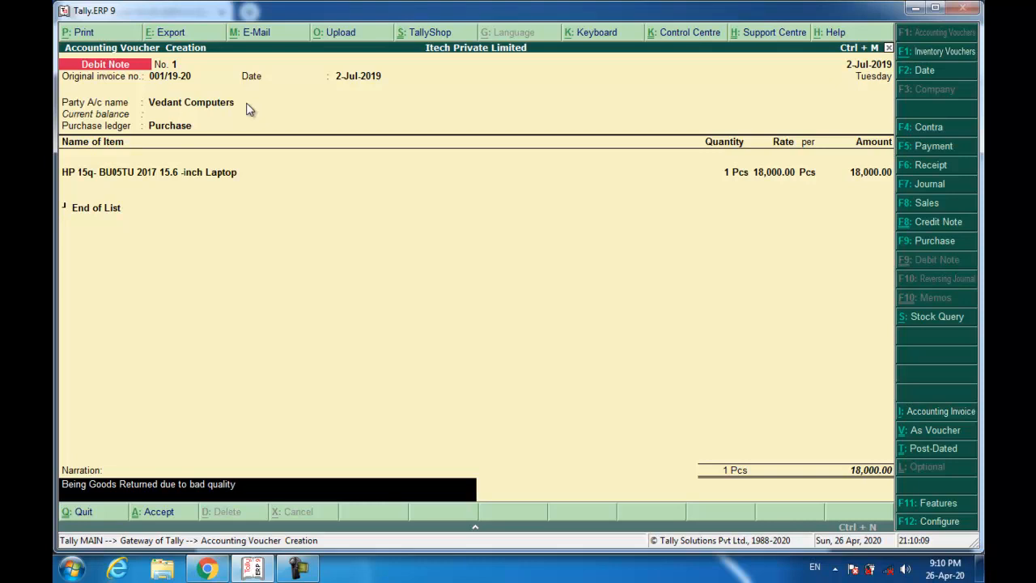
{"action": "type", "text": "."}
{"action": "key", "text": "Return"}
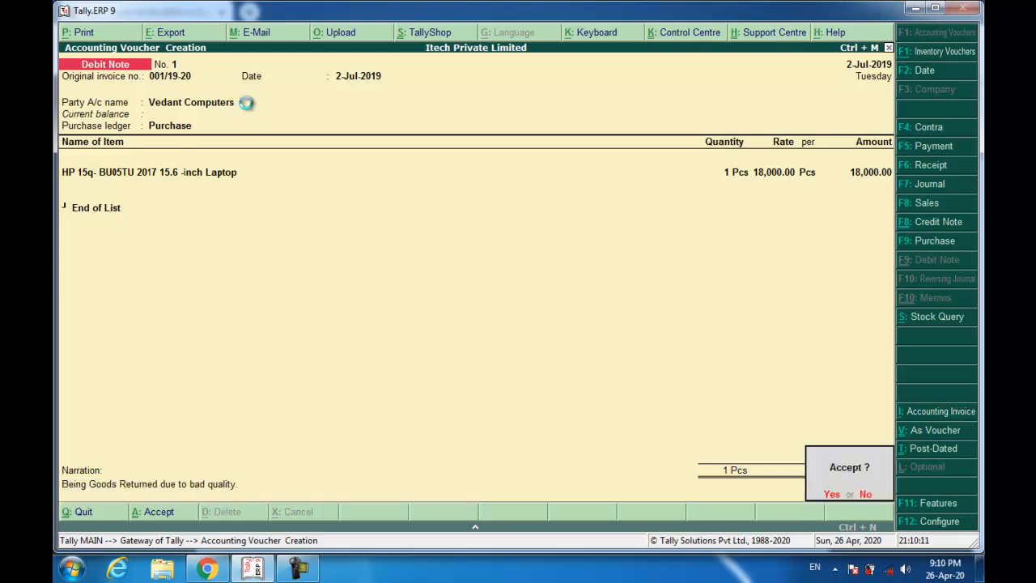
{"action": "key", "text": "Return"}
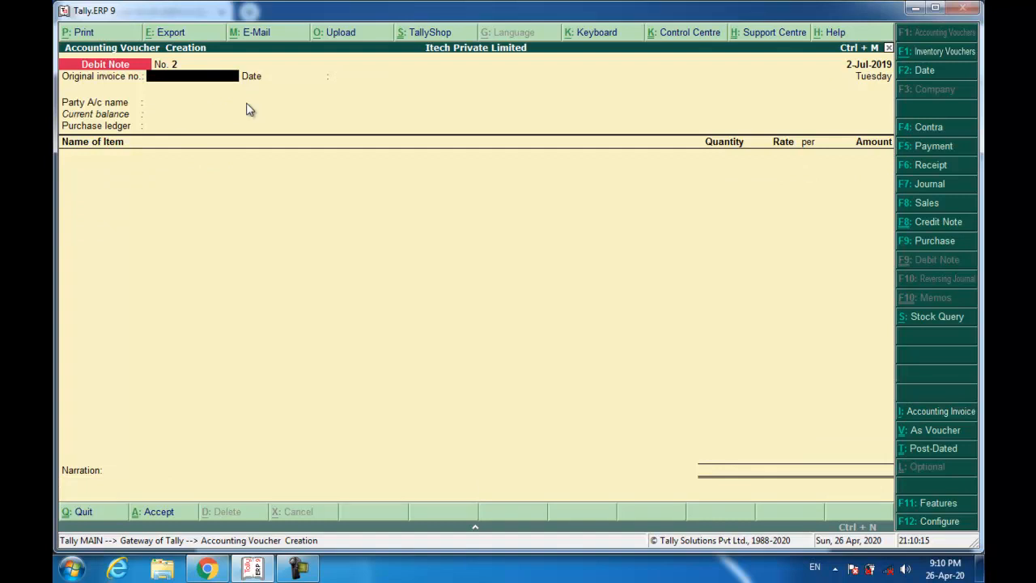
{"action": "key", "text": "alt+Tab"}
{"action": "scroll", "coordinate": [283, 144], "scroll_direction": "down", "scroll_amount": 4}
{"action": "scroll", "coordinate": [285, 149], "scroll_direction": "down", "scroll_amount": 6}
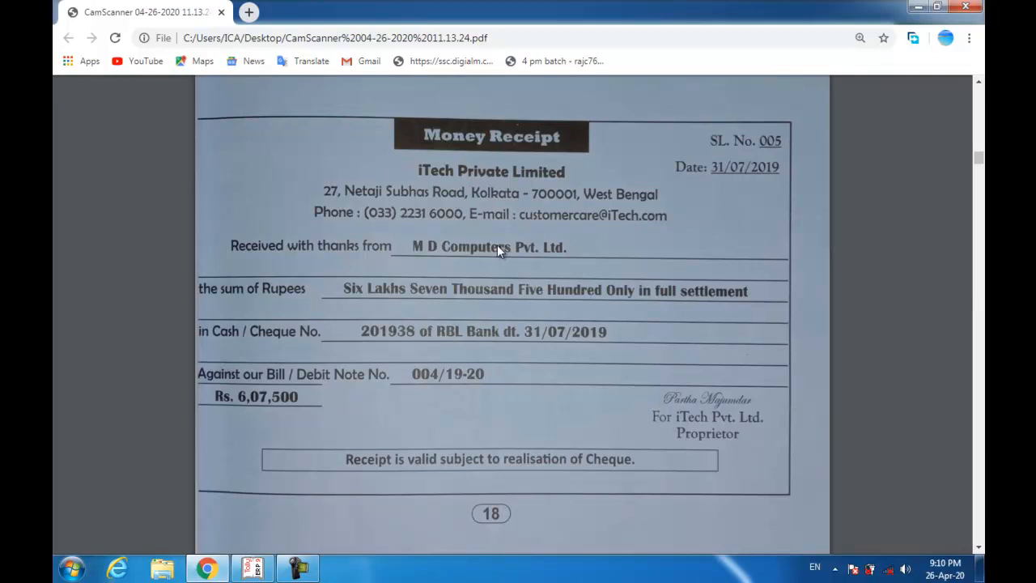
{"action": "key", "text": "alt+Tab"}
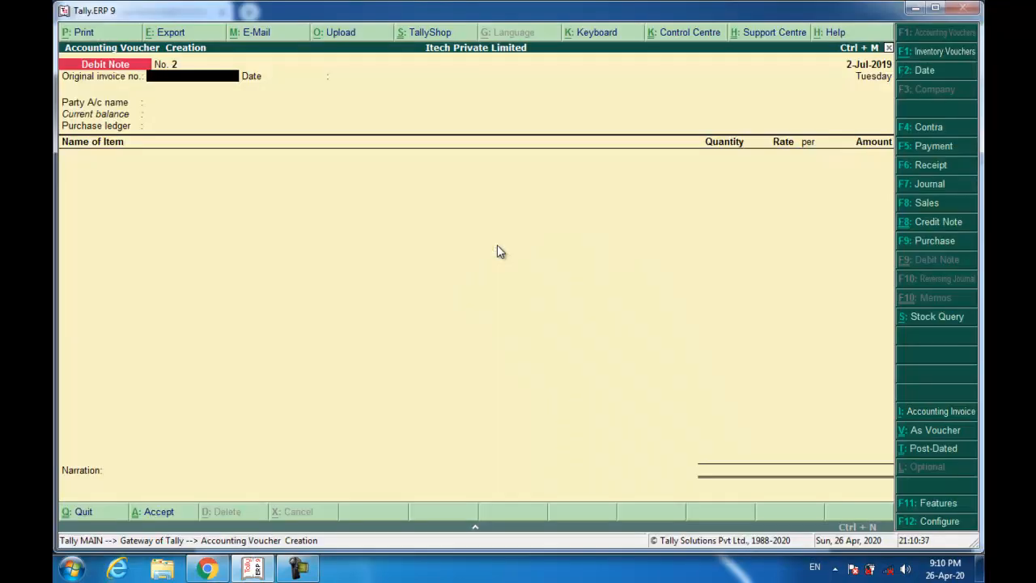
- Start a receipt dated 31-Jul-2019 crediting MD Computers Pvt. Ltd. 6,07,600
{"action": "key", "text": "F6"}
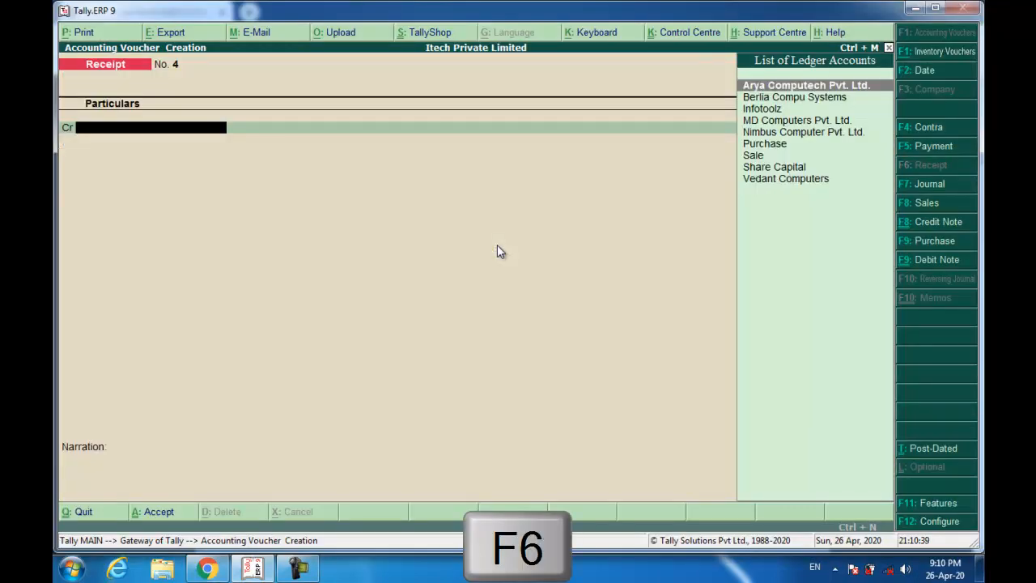
{"action": "key", "text": "F2"}
{"action": "type", "text": "31-7"}
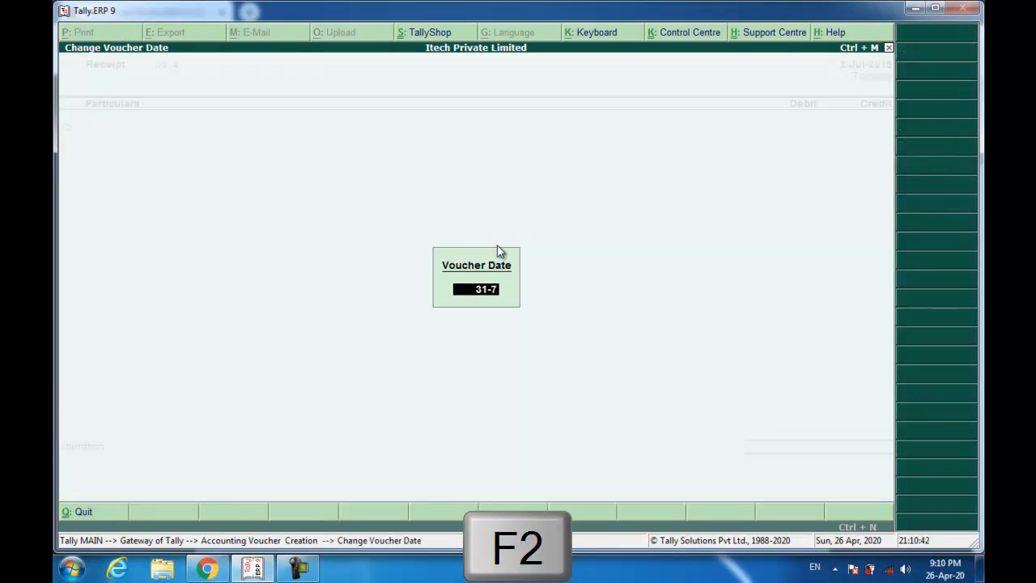
{"action": "key", "text": "Return"}
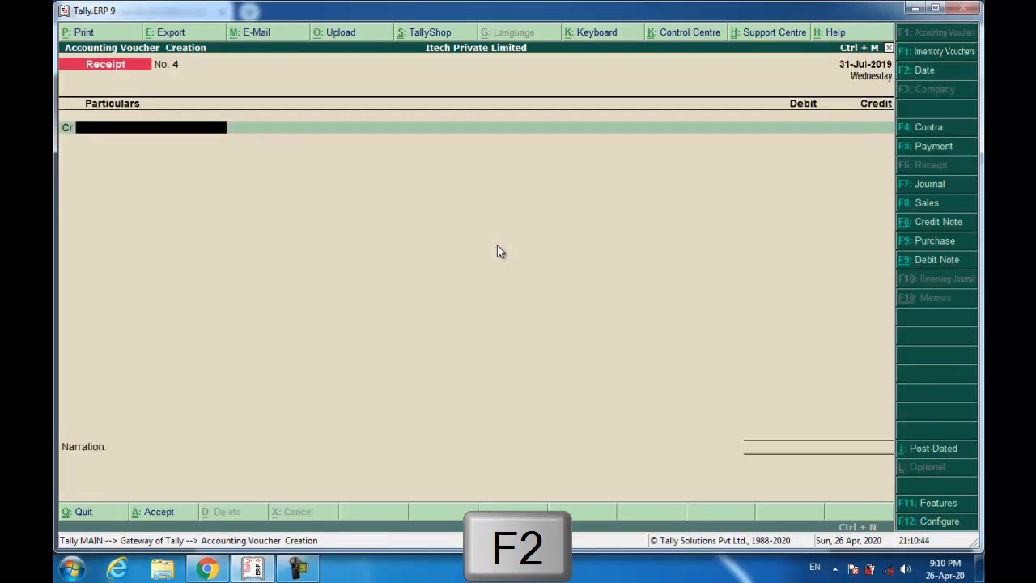
{"action": "type", "text": "md"}
{"action": "key", "text": "Return"}
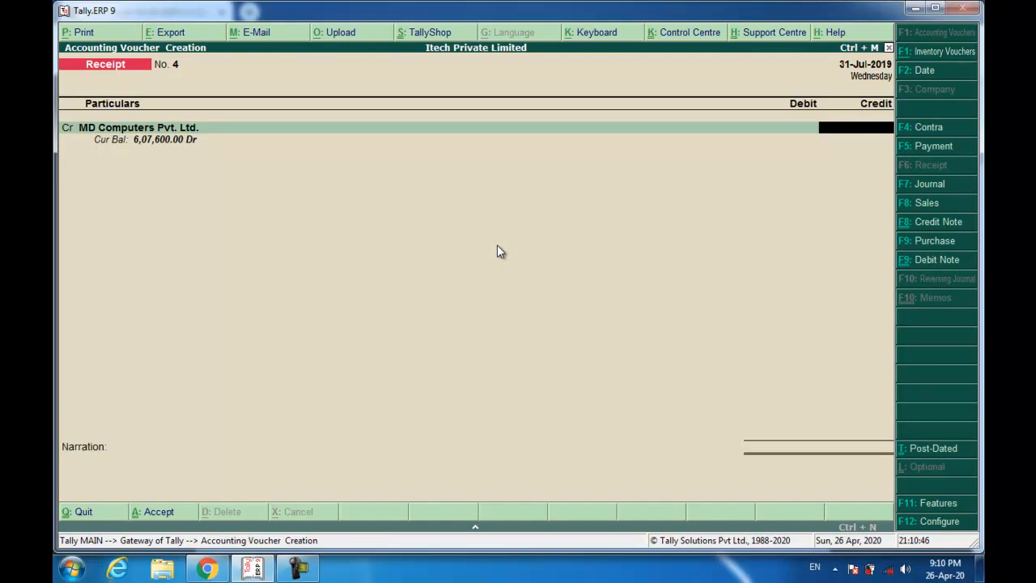
{"action": "type", "text": "607600"}
{"action": "key", "text": "Return"}
{"action": "key", "text": "Return"}
{"action": "key", "text": "Return"}
{"action": "key", "text": "Return"}
{"action": "key", "text": "Return"}
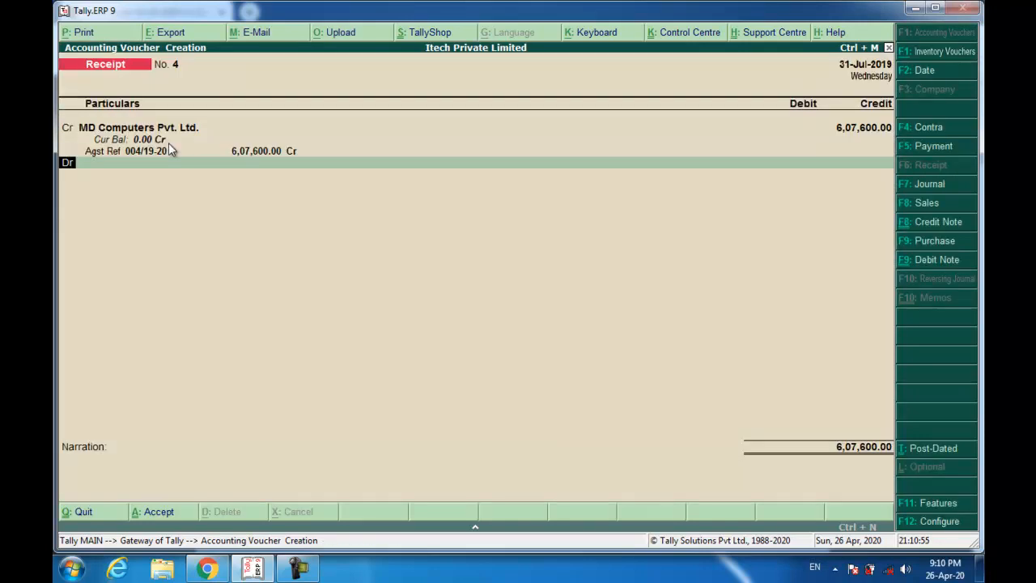
- Debit Wealthy Bank 6,07,500 and enter the cheque number in its bank allocation
{"action": "type", "text": "we"}
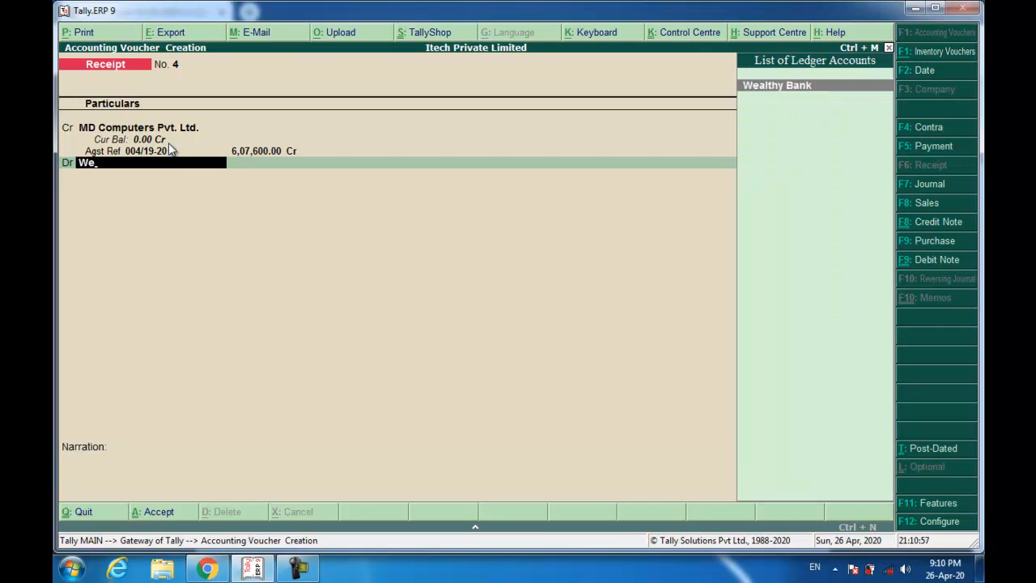
{"action": "key", "text": "Return"}
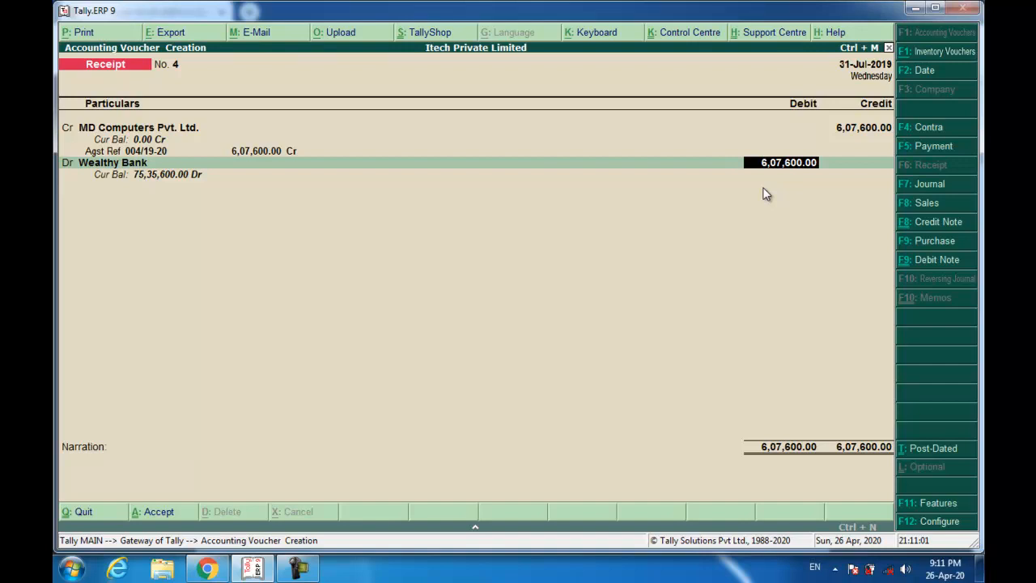
{"action": "type", "text": "607500"}
{"action": "key", "text": "Return"}
{"action": "key", "text": "Return"}
{"action": "key", "text": "Return"}
{"action": "type", "text": "201938"}
- Complete the cheque allocation with bank name RBL and date 31-Jul-2019
{"action": "key", "text": "Return"}
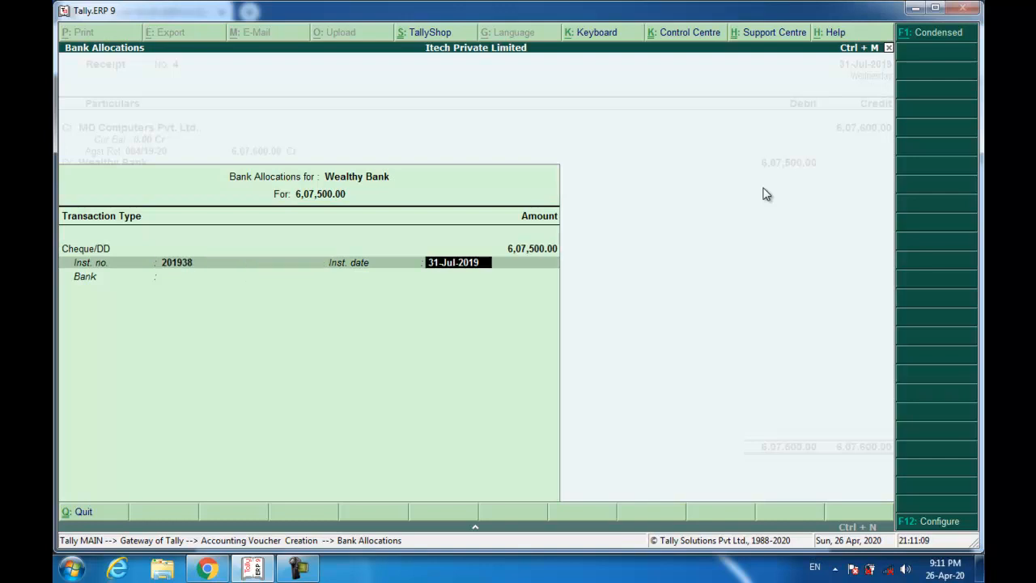
{"action": "key", "text": "Return"}
{"action": "type", "text": "Rbl"}
{"action": "key", "text": "Return"}
{"action": "key", "text": "Return"}
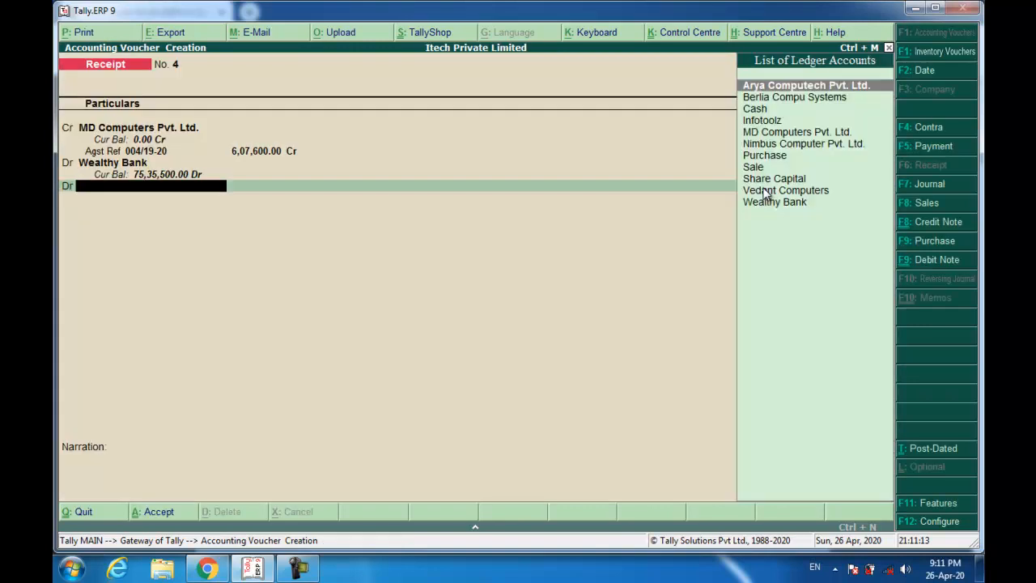
- Create a Discount Allowed ledger under Indirect Expenses and debit it 100
{"action": "key", "text": "alt+c"}
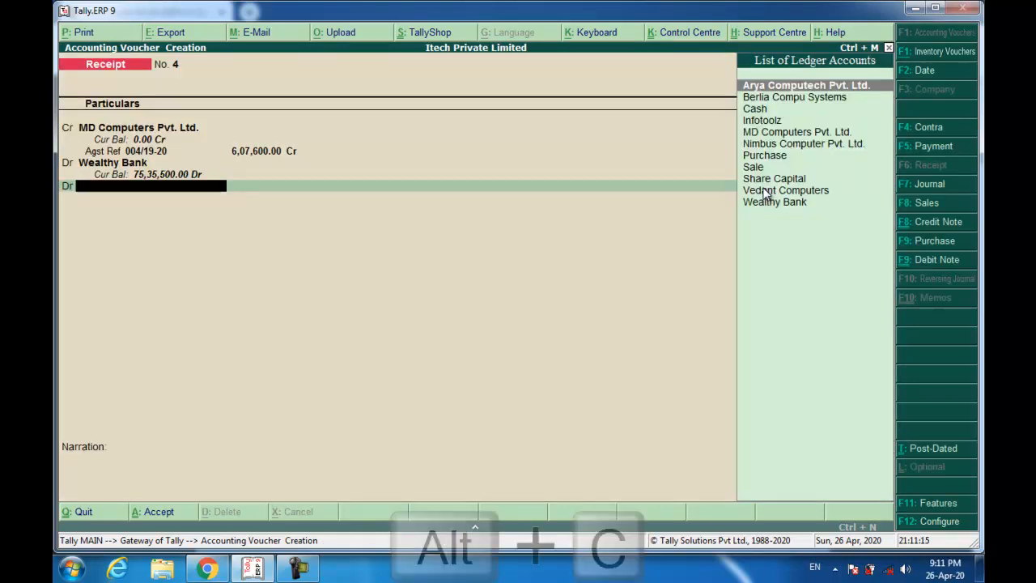
{"action": "type", "text": "Discount Allowed"}
{"action": "key", "text": "Return"}
{"action": "type", "text": "Ind"}
{"action": "key", "text": "Return"}
{"action": "key", "text": "Return"}
{"action": "key", "text": "Return"}
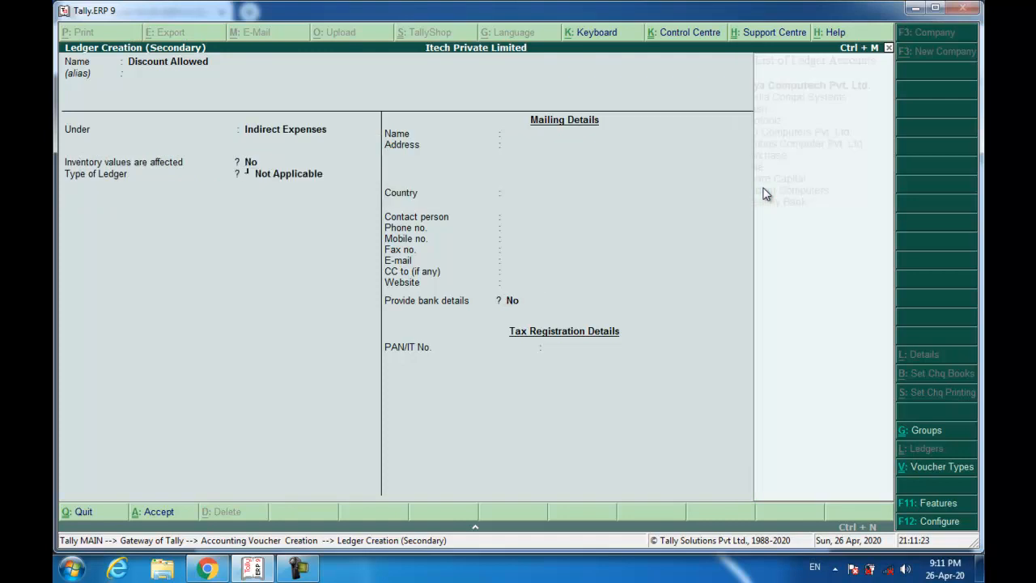
{"action": "key", "text": "Return"}
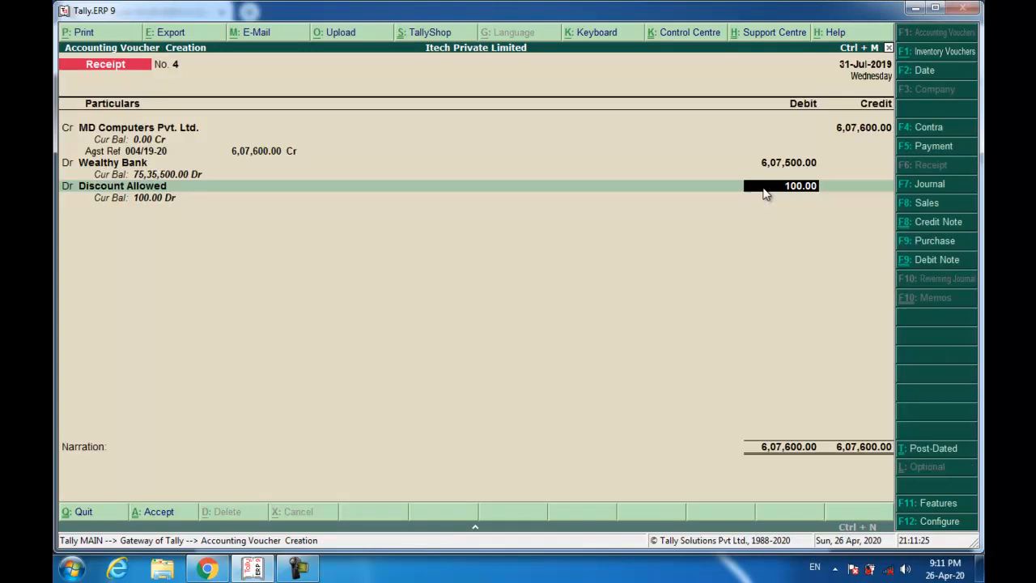
{"action": "key", "text": "Return"}
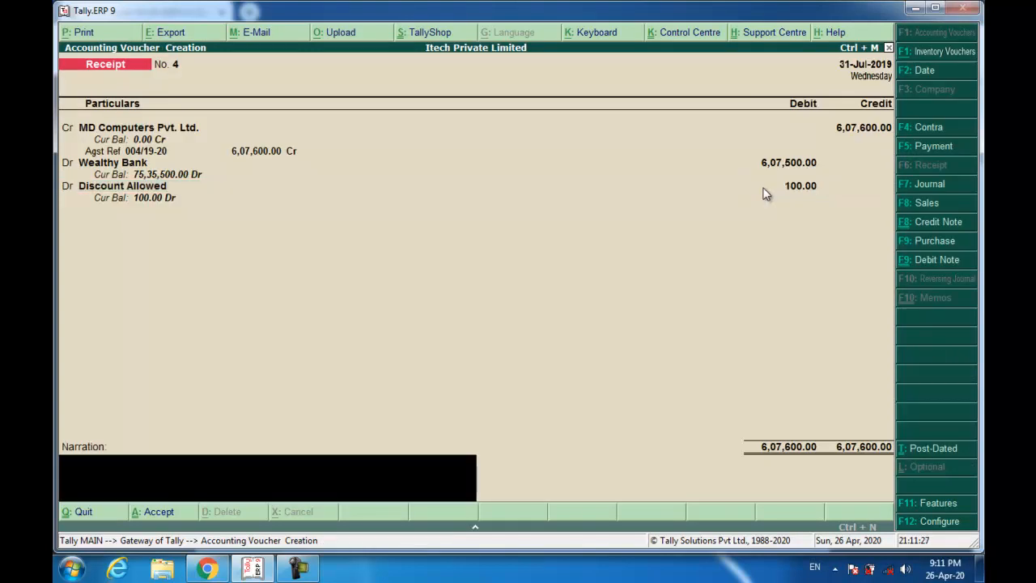
- Extend the standard narration with 'with full & final settlement' and submit the receipt
{"action": "key", "text": "ctrl+r"}
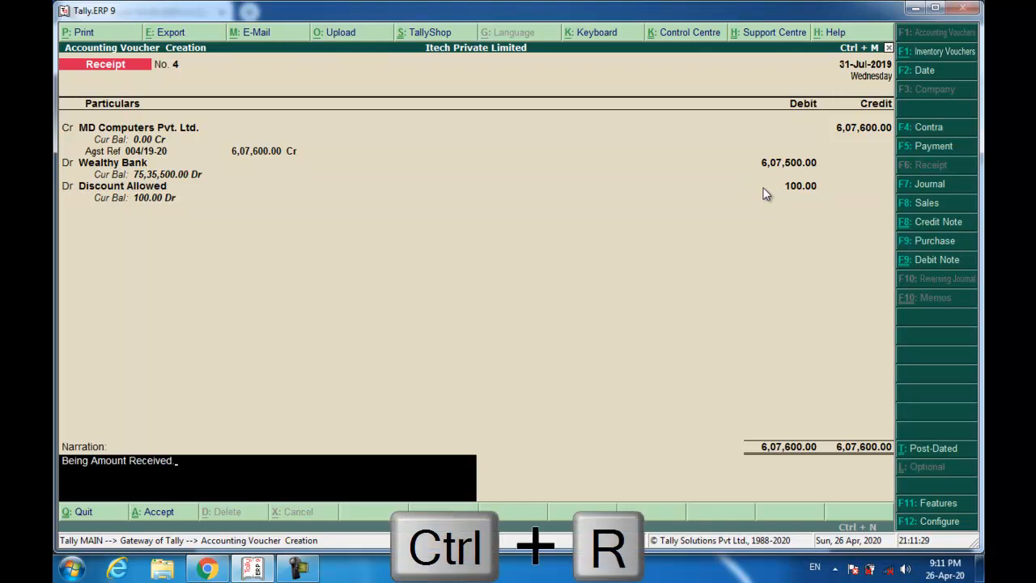
{"action": "key", "text": "BackSpace"}
{"action": "type", "text": "with full & final setle"}
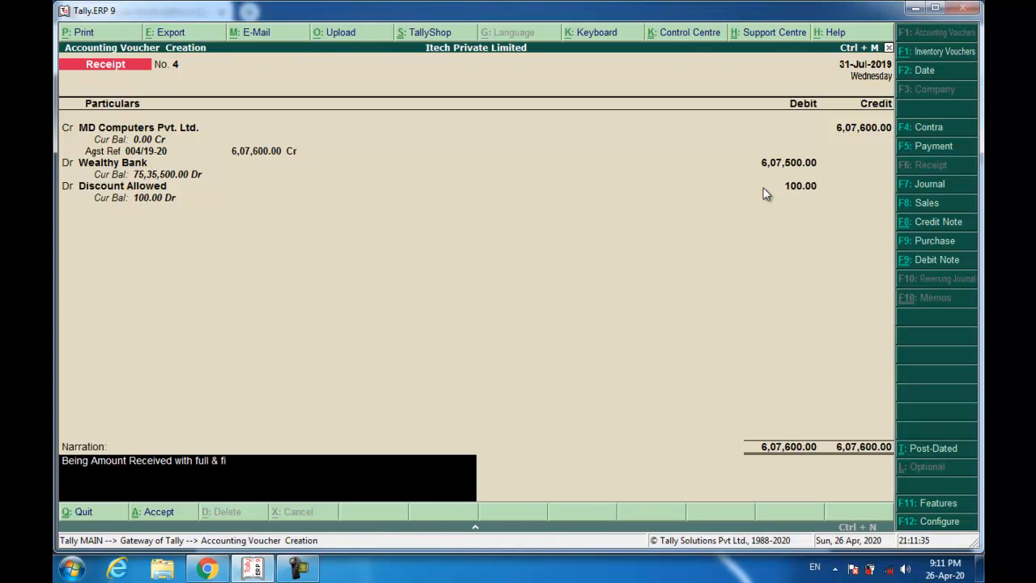
{"action": "key", "text": "BackSpace"}
{"action": "type", "text": "lemen"}
{"action": "key", "text": "Return"}
{"action": "key", "text": "Return"}
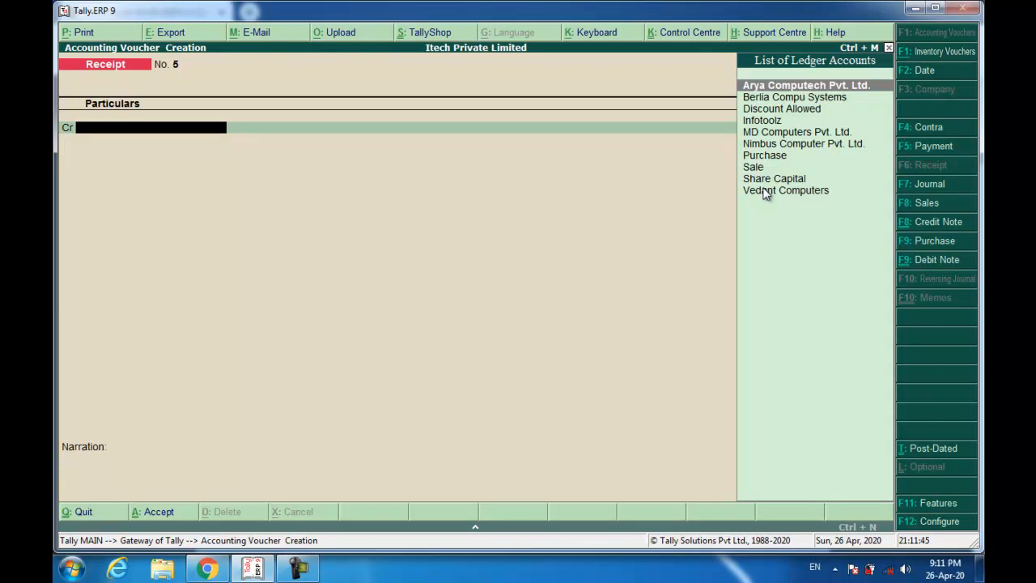
- Scroll the scanned PDF to page 20, the Form GST REG-06 registration certificate
{"action": "key", "text": "alt+Tab"}
{"action": "scroll", "coordinate": [551, 213], "scroll_direction": "down", "scroll_amount": 3}
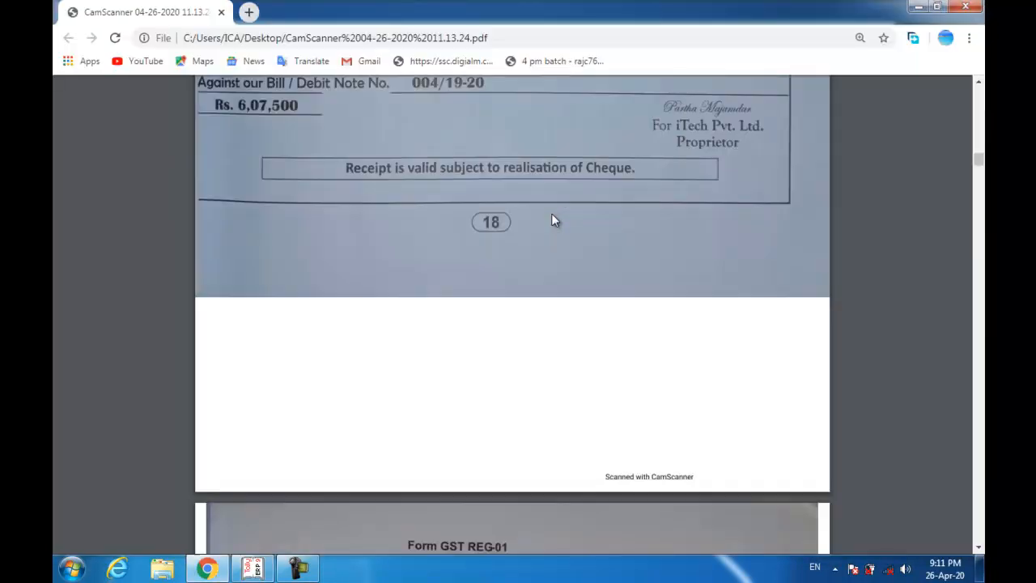
{"action": "scroll", "coordinate": [552, 213], "scroll_direction": "down", "scroll_amount": 4}
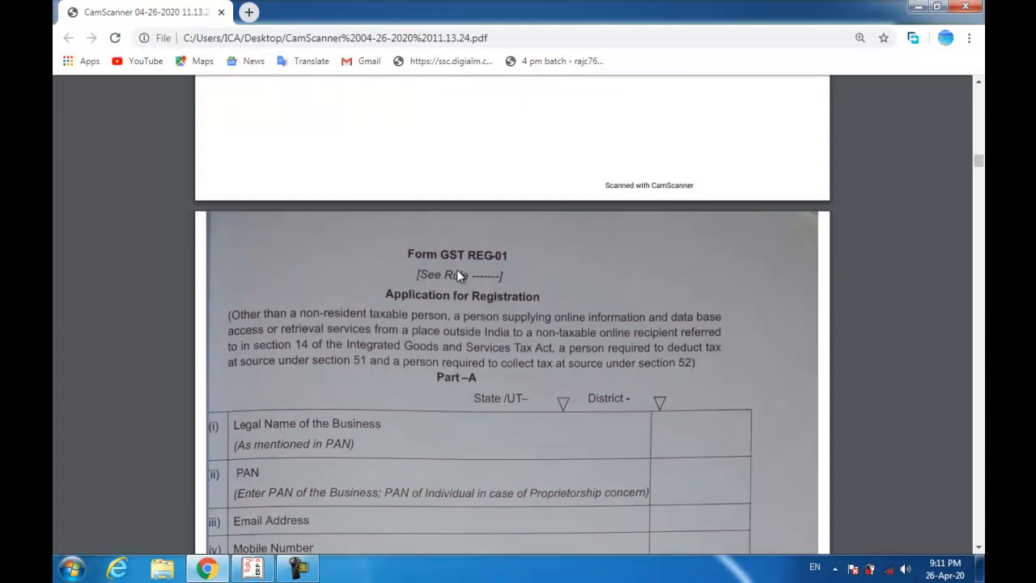
{"action": "scroll", "coordinate": [456, 275], "scroll_direction": "down", "scroll_amount": 3}
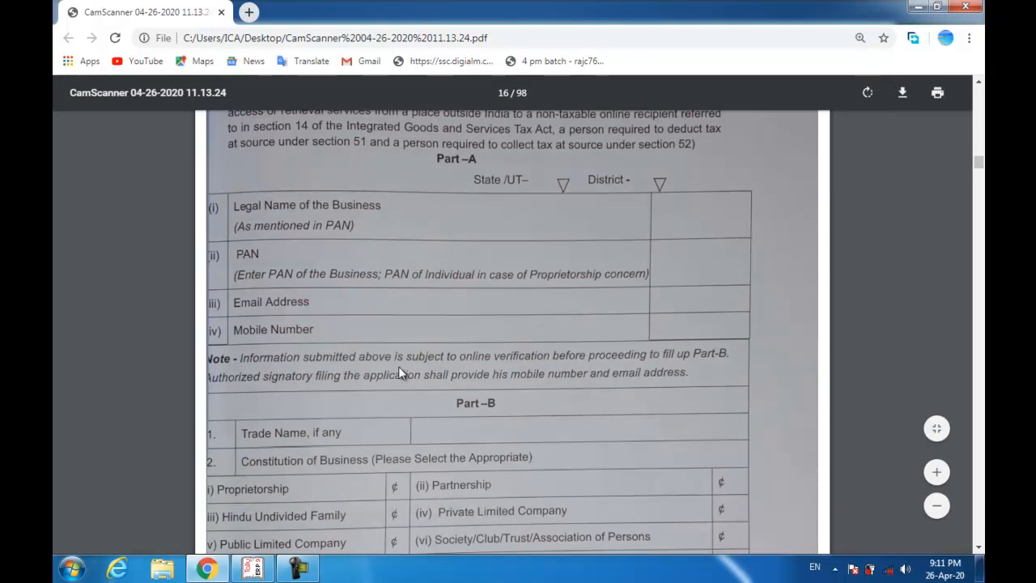
{"action": "scroll", "coordinate": [401, 366], "scroll_direction": "down", "scroll_amount": 3}
{"action": "scroll", "coordinate": [401, 369], "scroll_direction": "down", "scroll_amount": 2}
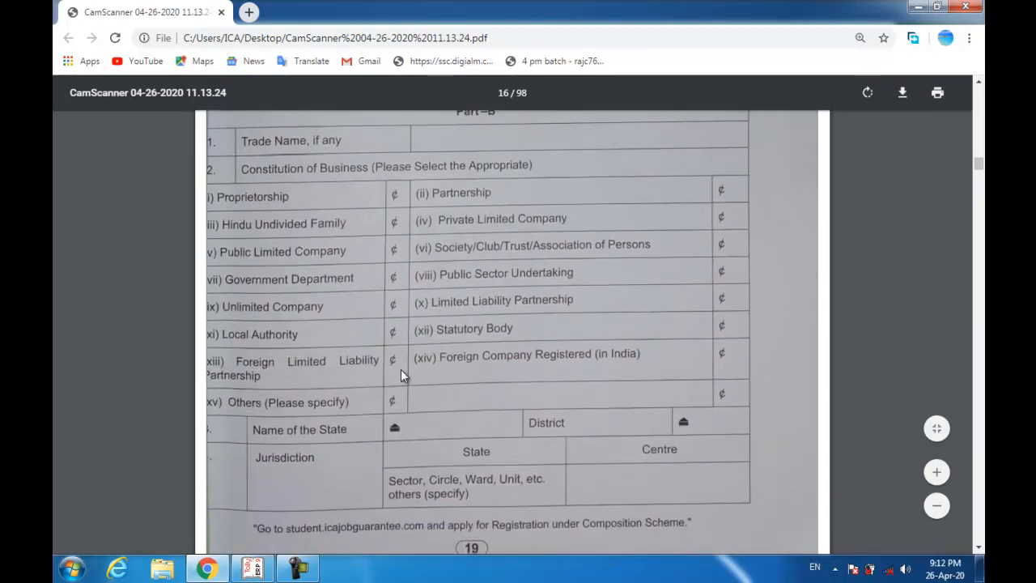
{"action": "scroll", "coordinate": [401, 369], "scroll_direction": "down", "scroll_amount": 3}
{"action": "scroll", "coordinate": [402, 372], "scroll_direction": "down", "scroll_amount": 5}
{"action": "scroll", "coordinate": [402, 360], "scroll_direction": "down", "scroll_amount": 1}
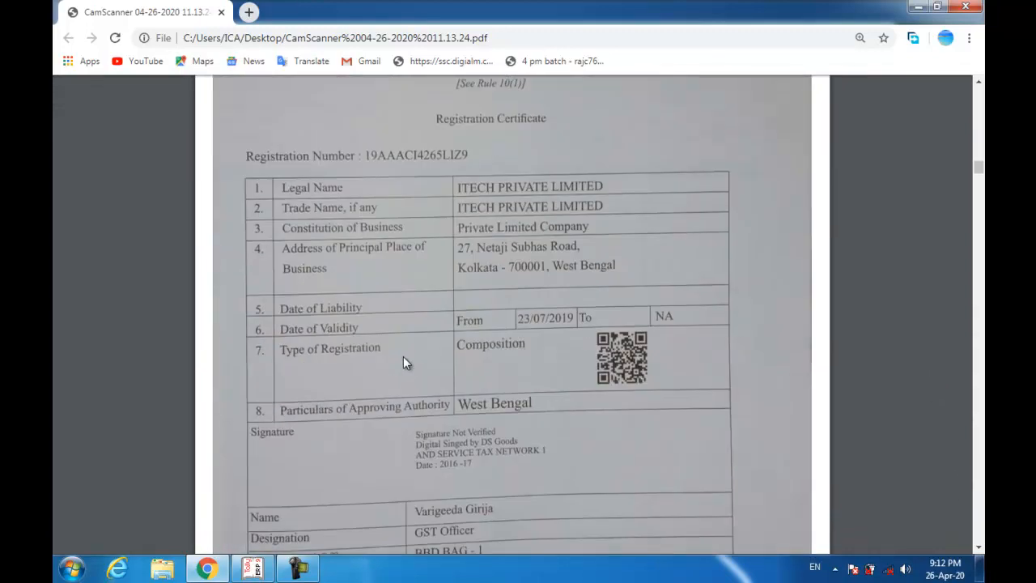
{"action": "scroll", "coordinate": [404, 356], "scroll_direction": "down", "scroll_amount": 2}
{"action": "scroll", "coordinate": [403, 356], "scroll_direction": "up", "scroll_amount": 1}
{"action": "scroll", "coordinate": [403, 356], "scroll_direction": "up", "scroll_amount": 2}
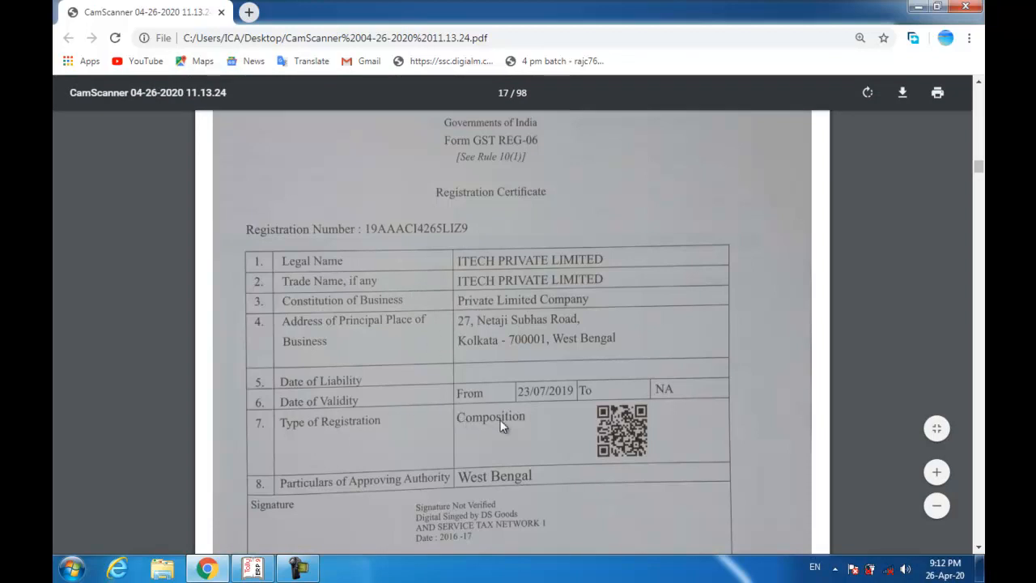
{"action": "scroll", "coordinate": [535, 407], "scroll_direction": "down", "scroll_amount": 3}
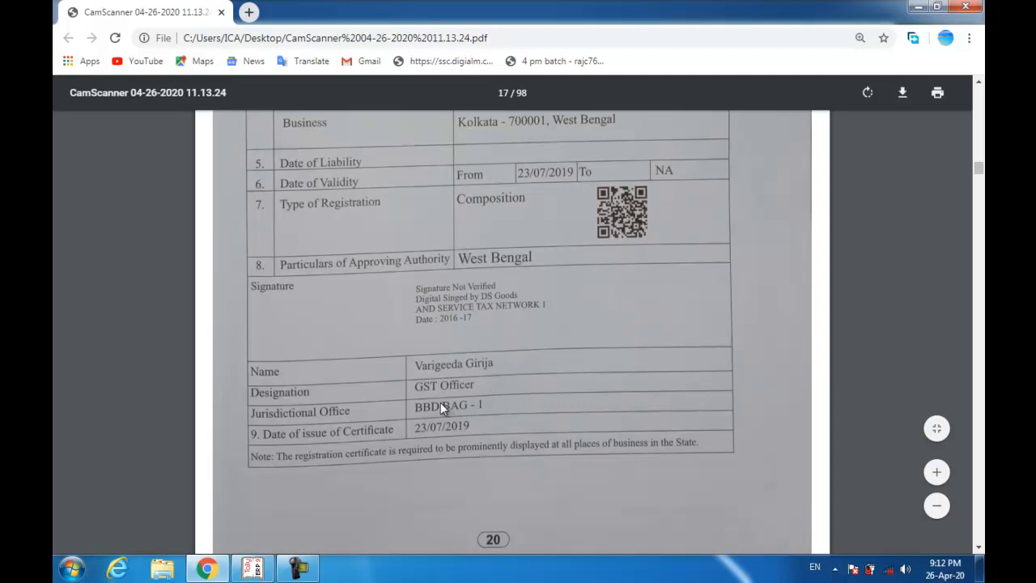
{"action": "scroll", "coordinate": [433, 406], "scroll_direction": "down", "scroll_amount": 1}
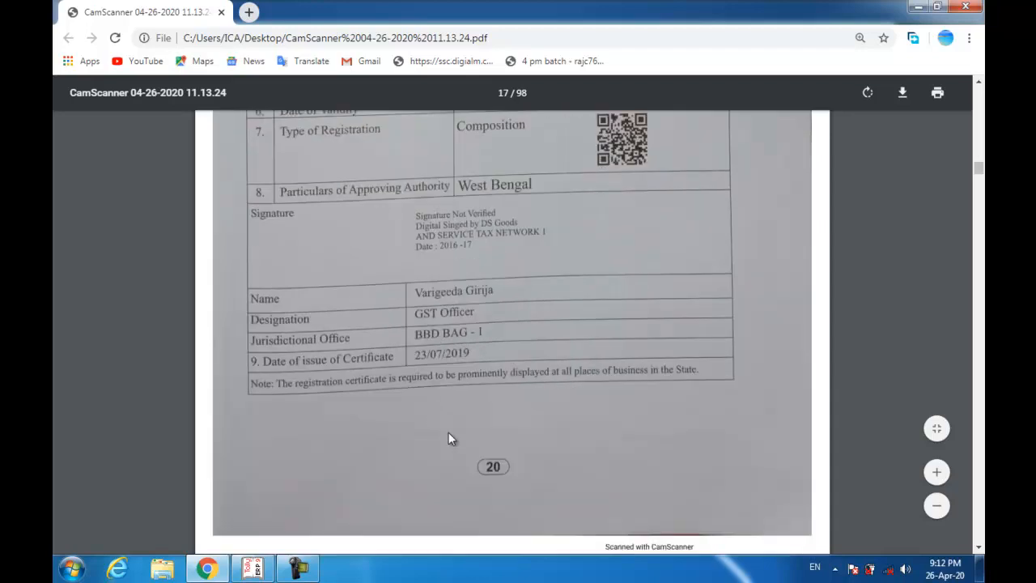
{"action": "scroll", "coordinate": [443, 332], "scroll_direction": "up", "scroll_amount": 3}
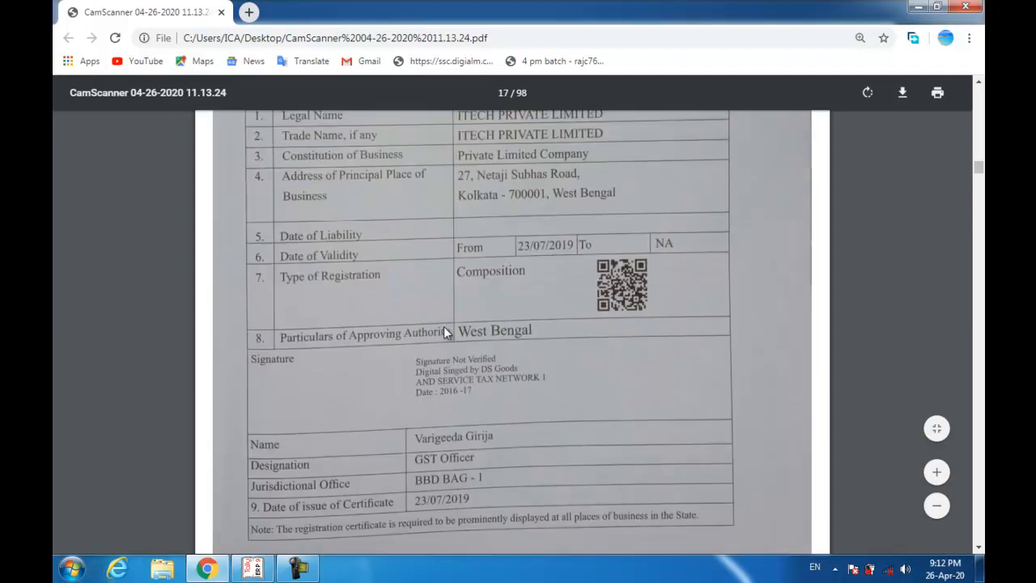
{"action": "scroll", "coordinate": [444, 328], "scroll_direction": "up", "scroll_amount": 4}
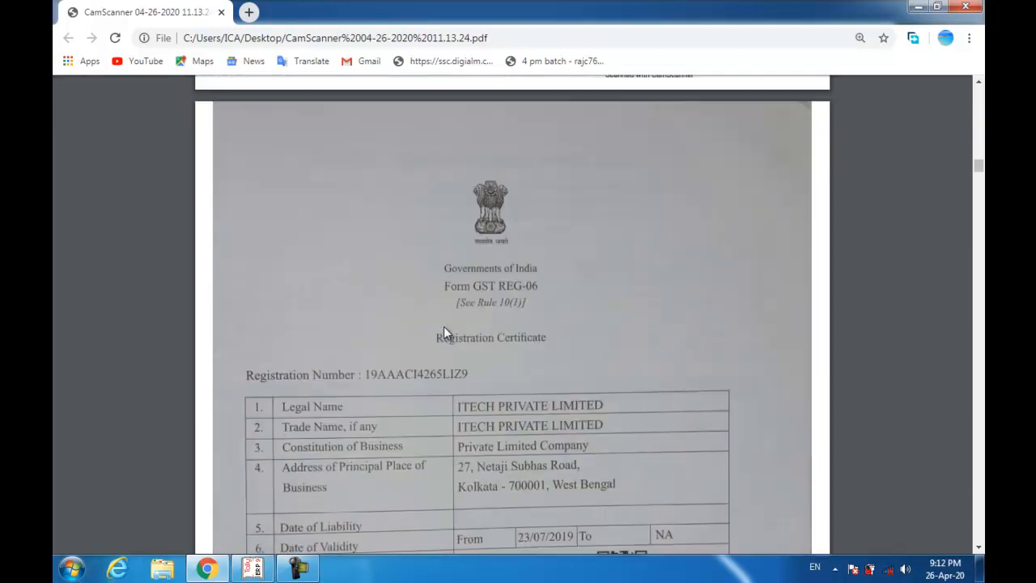
{"action": "scroll", "coordinate": [444, 328], "scroll_direction": "down", "scroll_amount": 8}
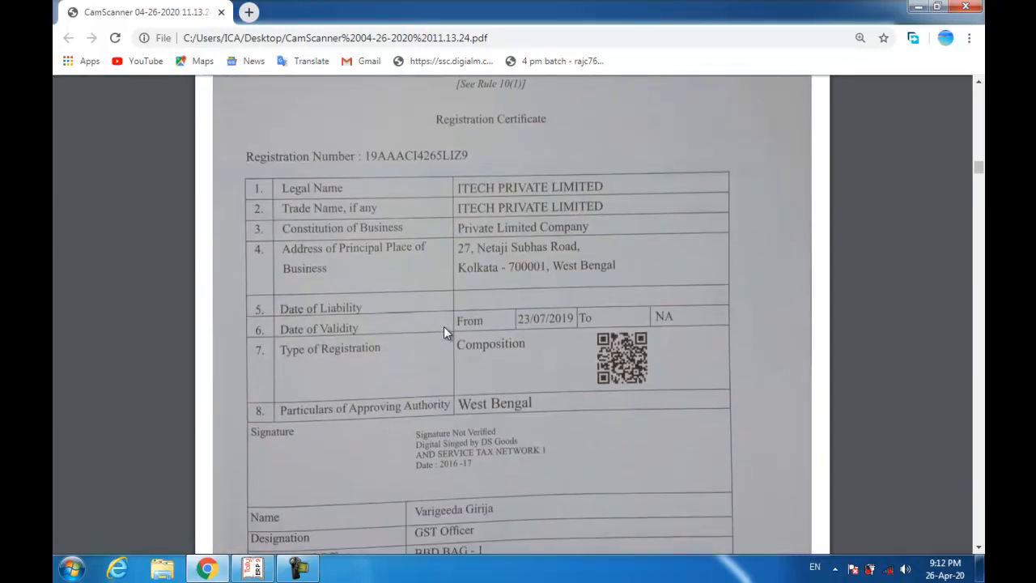
{"action": "scroll", "coordinate": [444, 328], "scroll_direction": "down", "scroll_amount": 6}
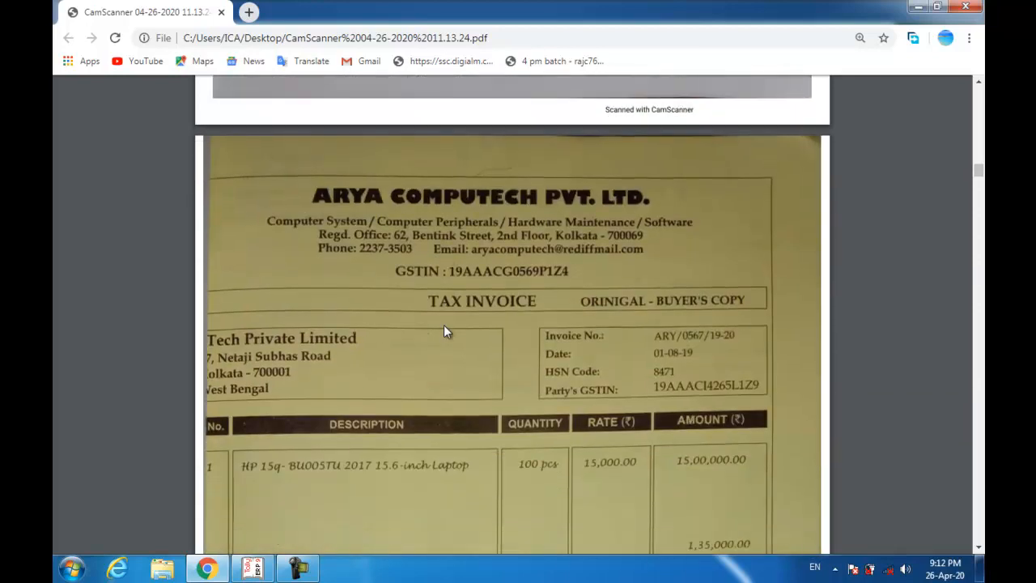
{"action": "scroll", "coordinate": [444, 332], "scroll_direction": "up", "scroll_amount": 6}
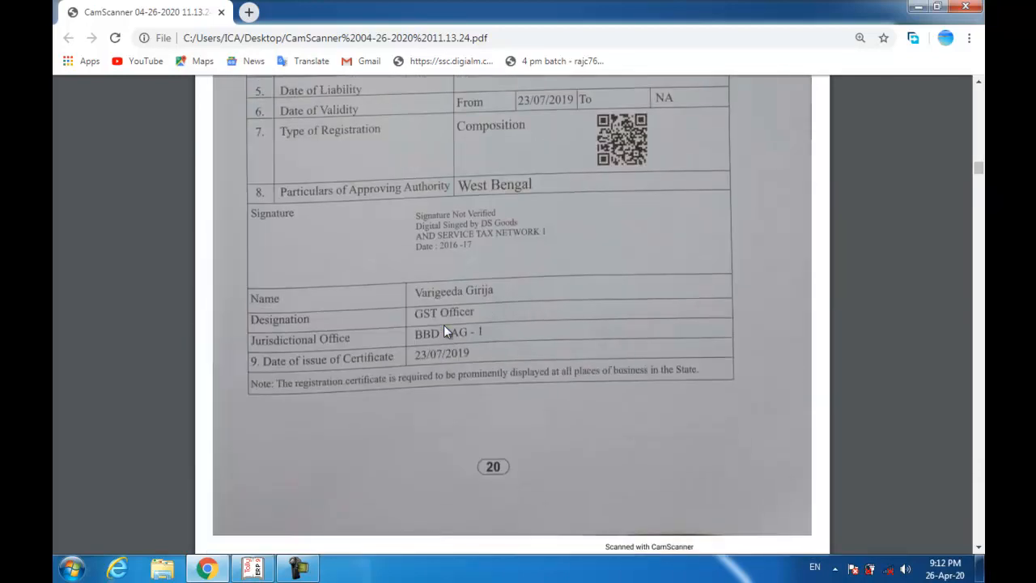
{"action": "scroll", "coordinate": [443, 332], "scroll_direction": "up", "scroll_amount": 1}
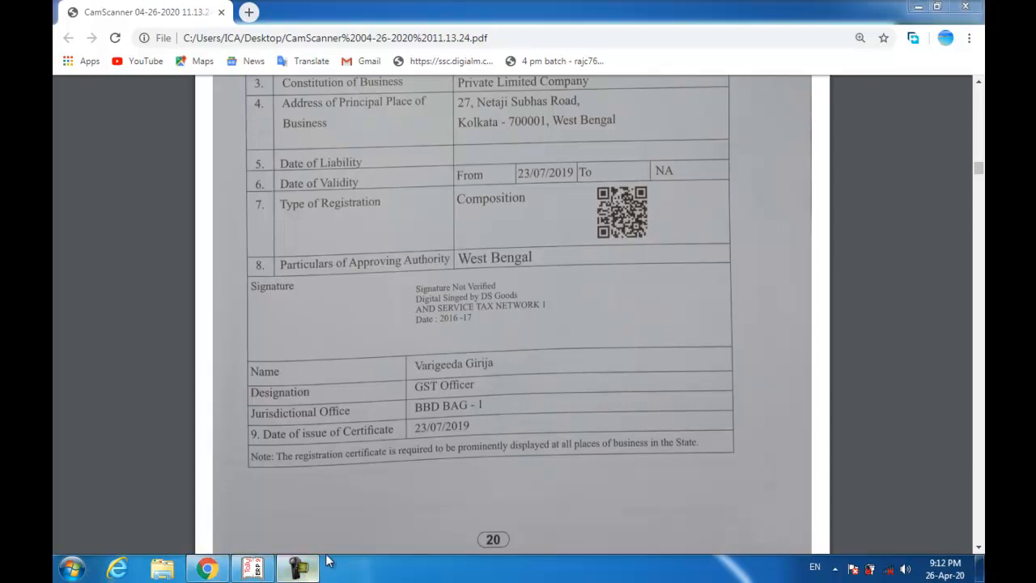
{"action": "right_click", "coordinate": [298, 570]}
{"action": "left_click", "coordinate": [304, 462]}
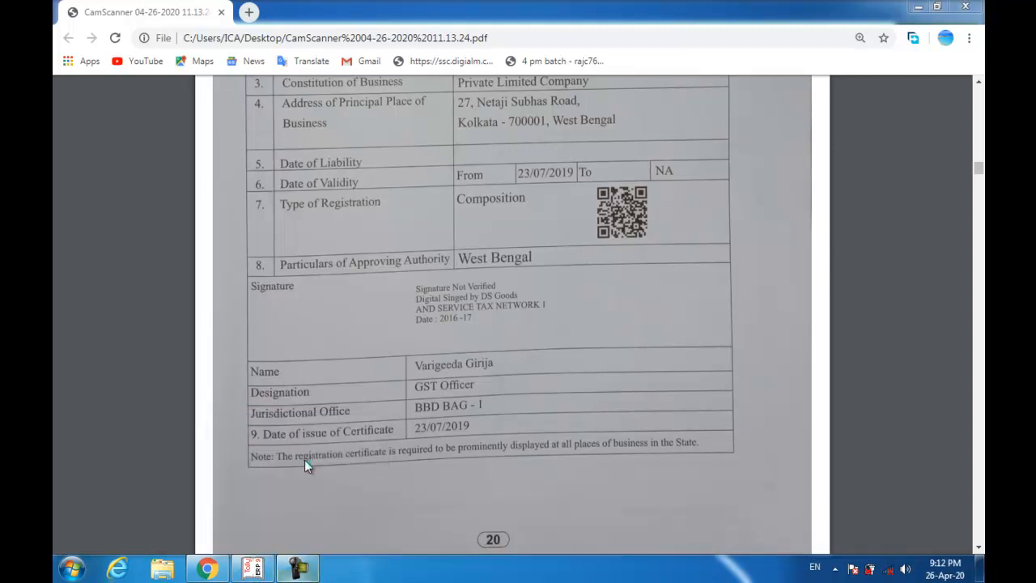